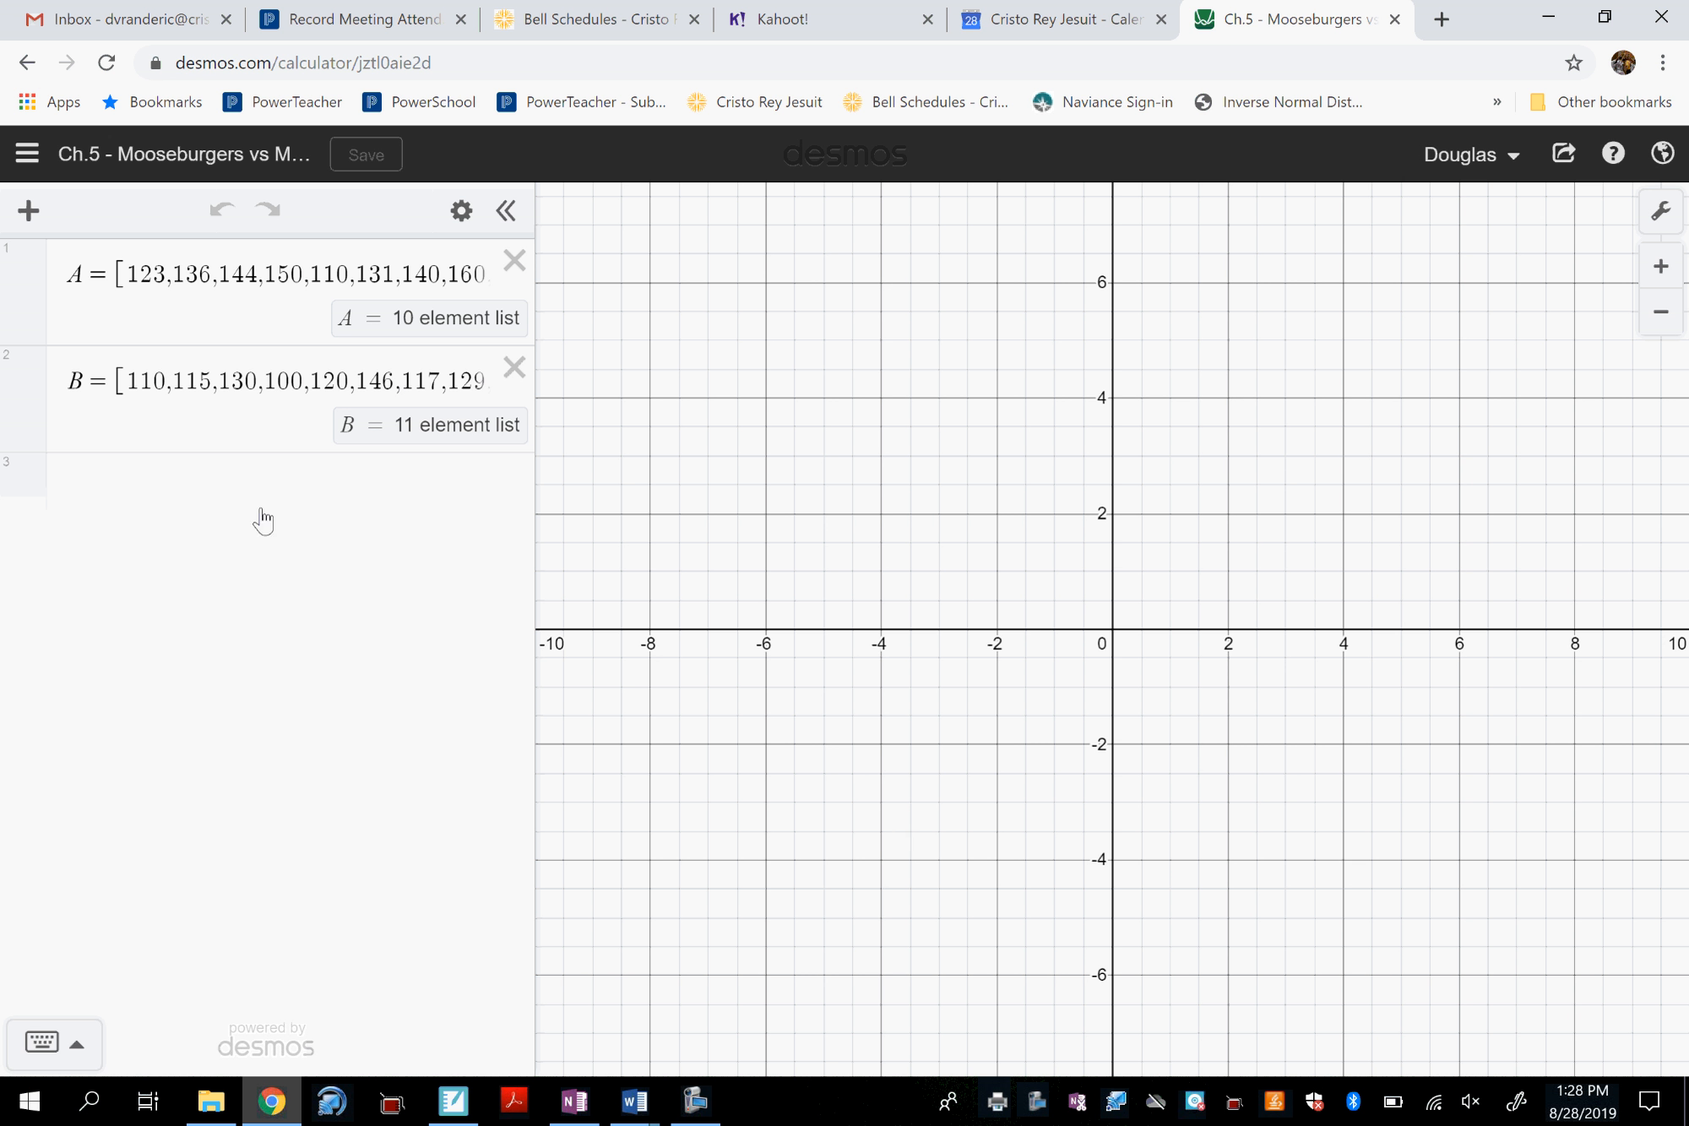
Calculate the median of list A in a new expression, median(A).
left_click(187, 487)
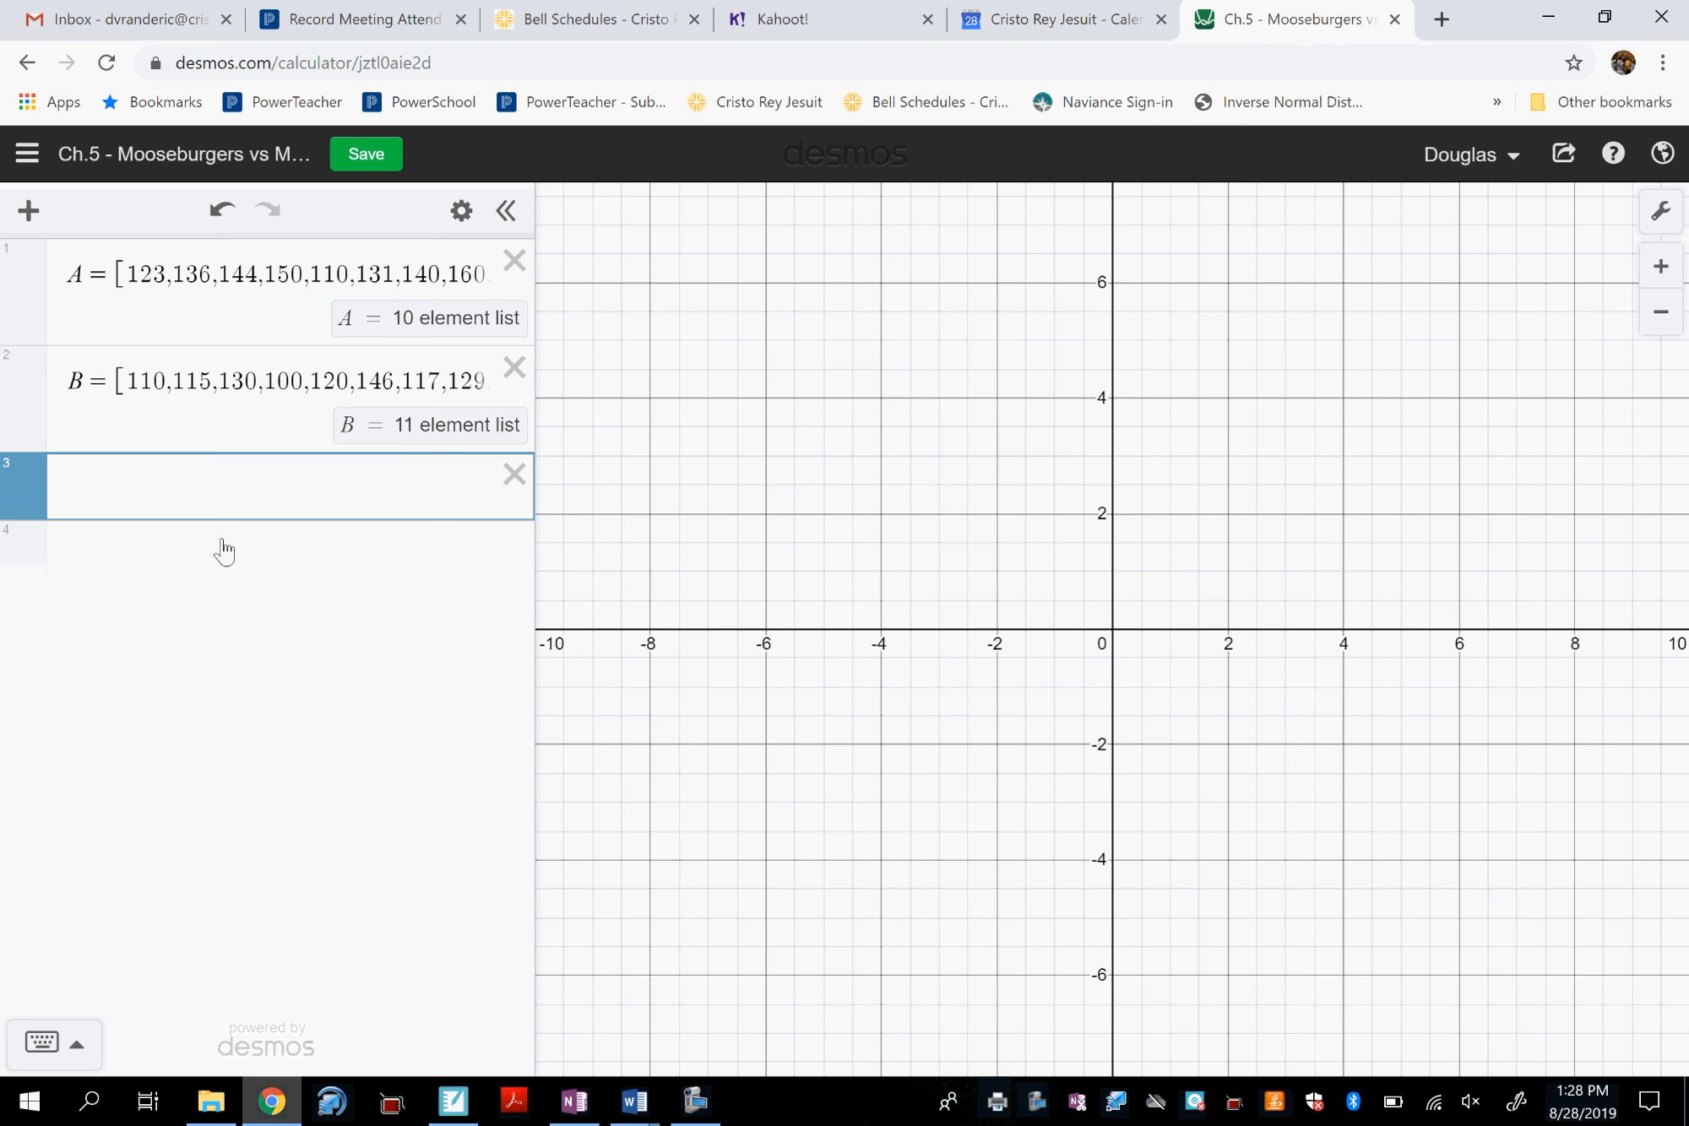
type("median(A)")
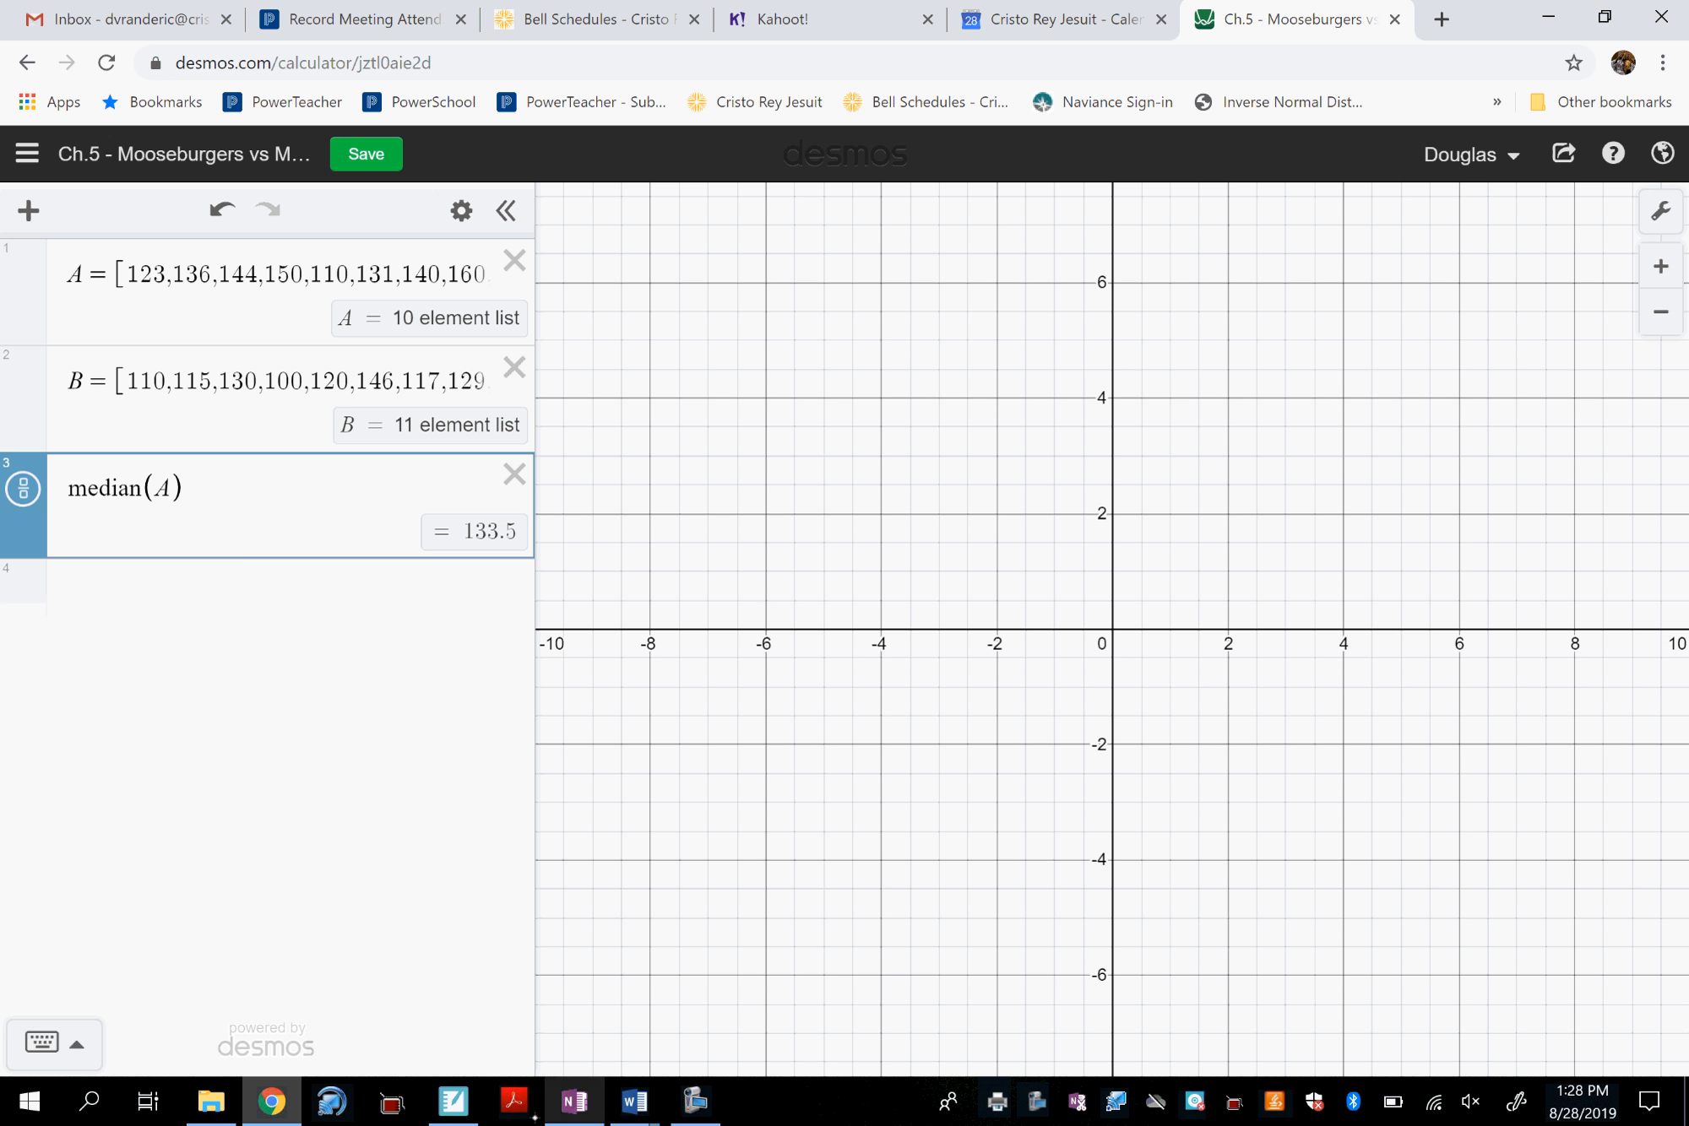
Switch to OneNote and handwrite "Median: $133.50" under Mooseburgers, plus a dollar sign in the same row under McTofu.
left_click(574, 1102)
mouse_move(48, 462)
left_mouse_down()
mouse_move(47, 510)
mouse_move(102, 487)
mouse_move(128, 497)
left_mouse_up()
left_click_drag(149, 471, 158, 503)
left_click_drag(188, 490, 190, 500)
left_click_drag(182, 465, 267, 505)
mouse_move(291, 456)
left_mouse_down()
mouse_move(347, 496)
mouse_move(344, 517)
left_mouse_up()
left_click_drag(365, 429, 365, 508)
mouse_move(398, 448)
left_mouse_down()
mouse_move(401, 507)
mouse_move(545, 440)
mouse_move(515, 483)
left_mouse_up()
left_click(502, 483)
mouse_move(565, 445)
left_mouse_down()
mouse_move(554, 466)
mouse_move(564, 447)
left_mouse_up()
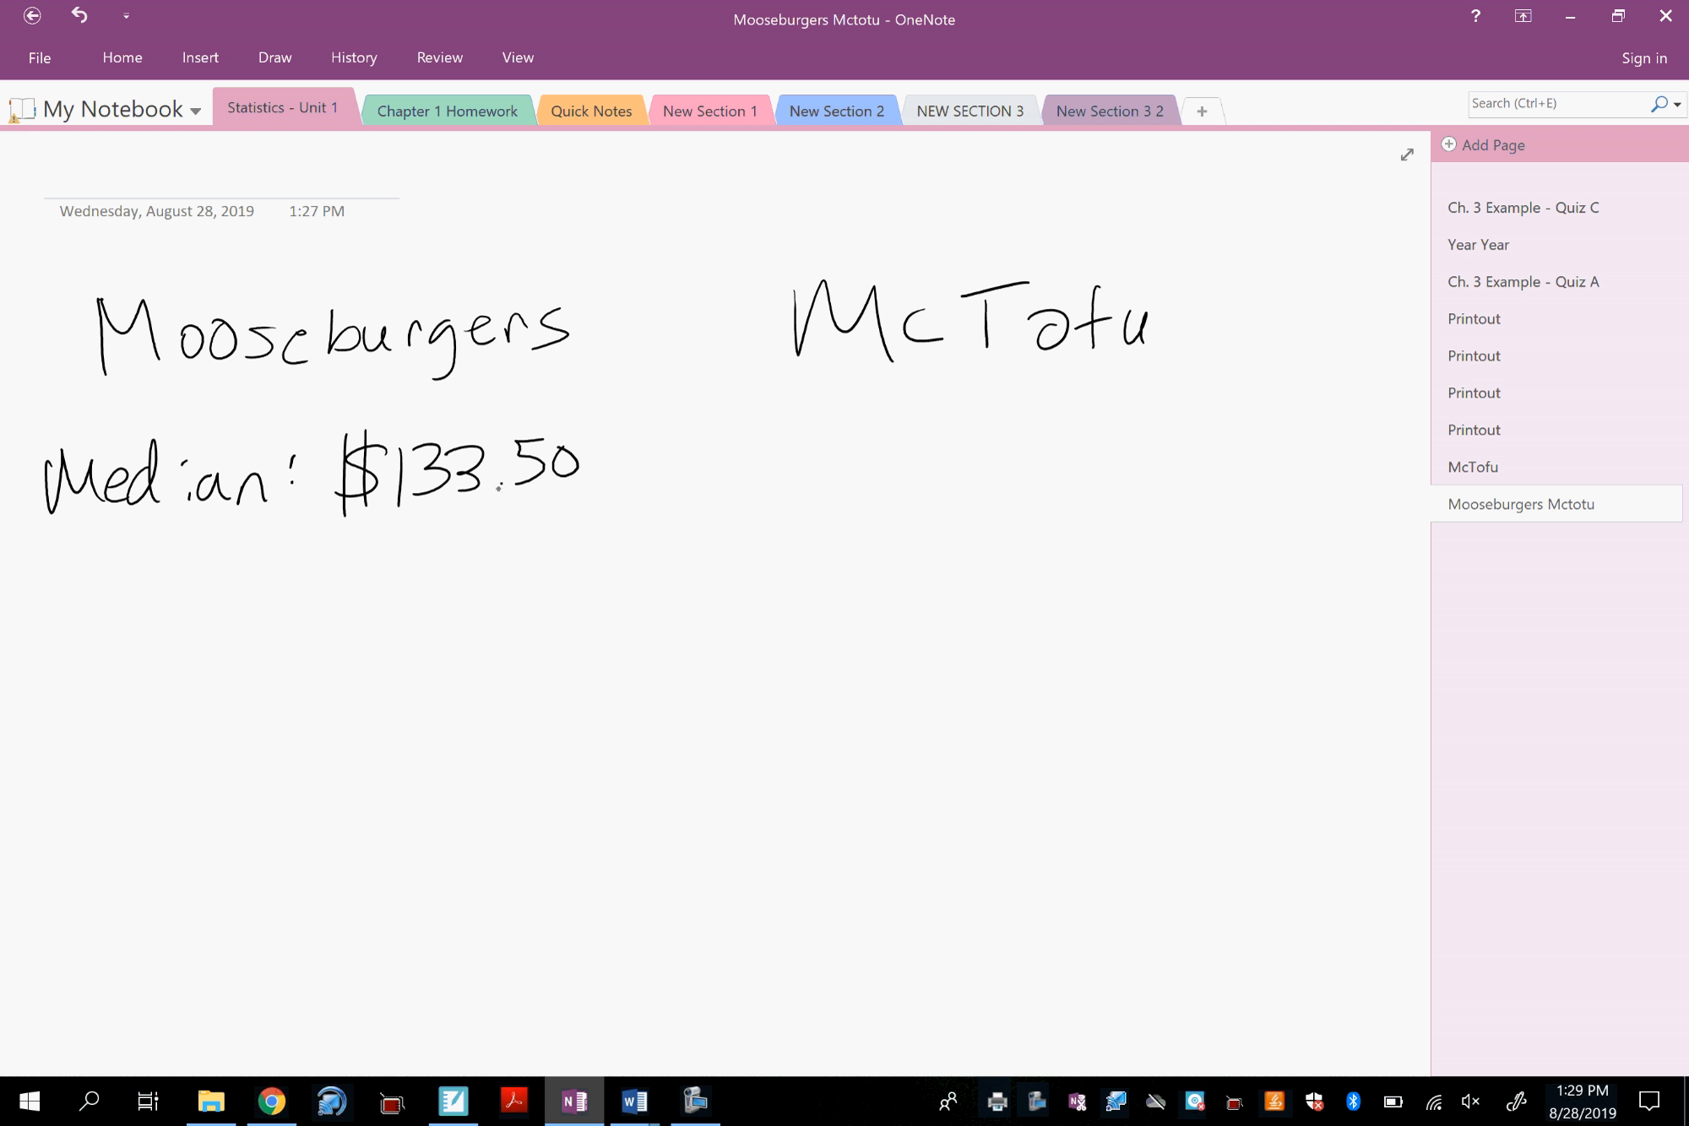
left_click(499, 485)
mouse_move(868, 445)
left_mouse_down()
mouse_move(837, 480)
mouse_move(849, 494)
left_mouse_up()
left_click_drag(859, 432, 860, 490)
Switch to Desmos in Chrome and calculate the median of list B with median(B).
left_click(271, 1102)
left_click(275, 594)
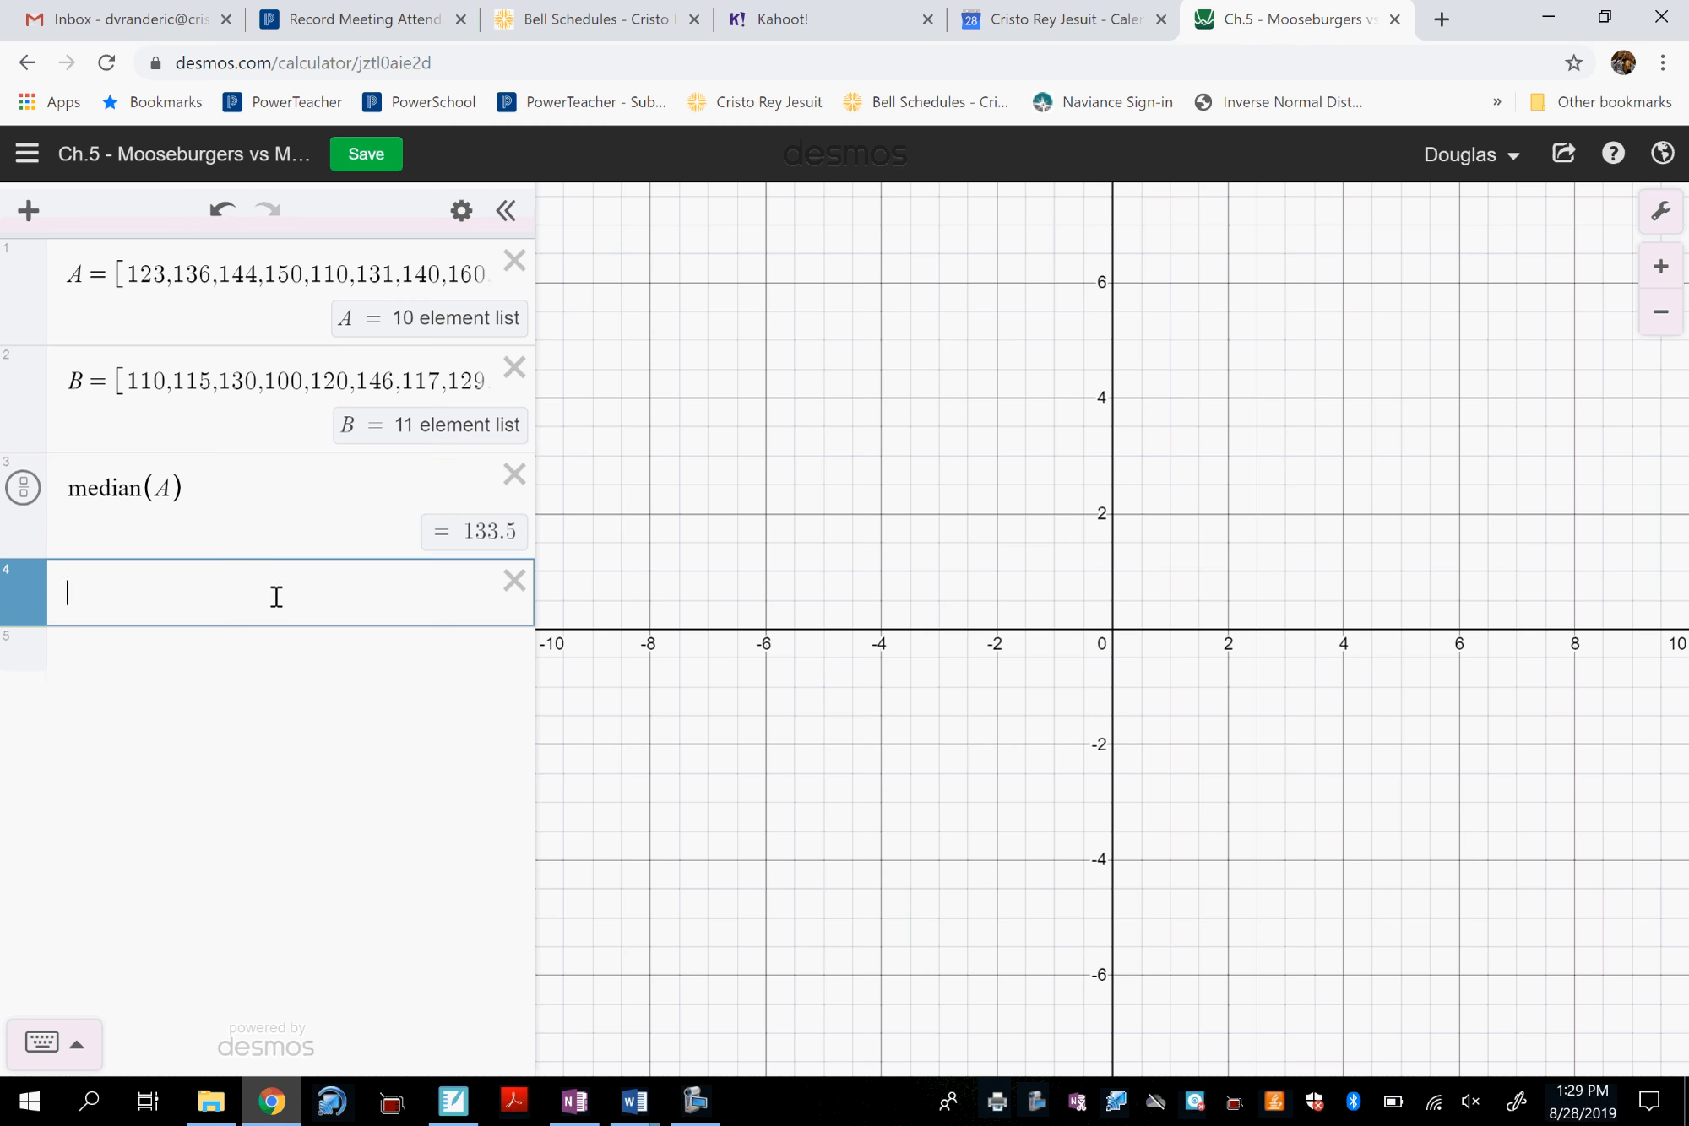
type("median(B)")
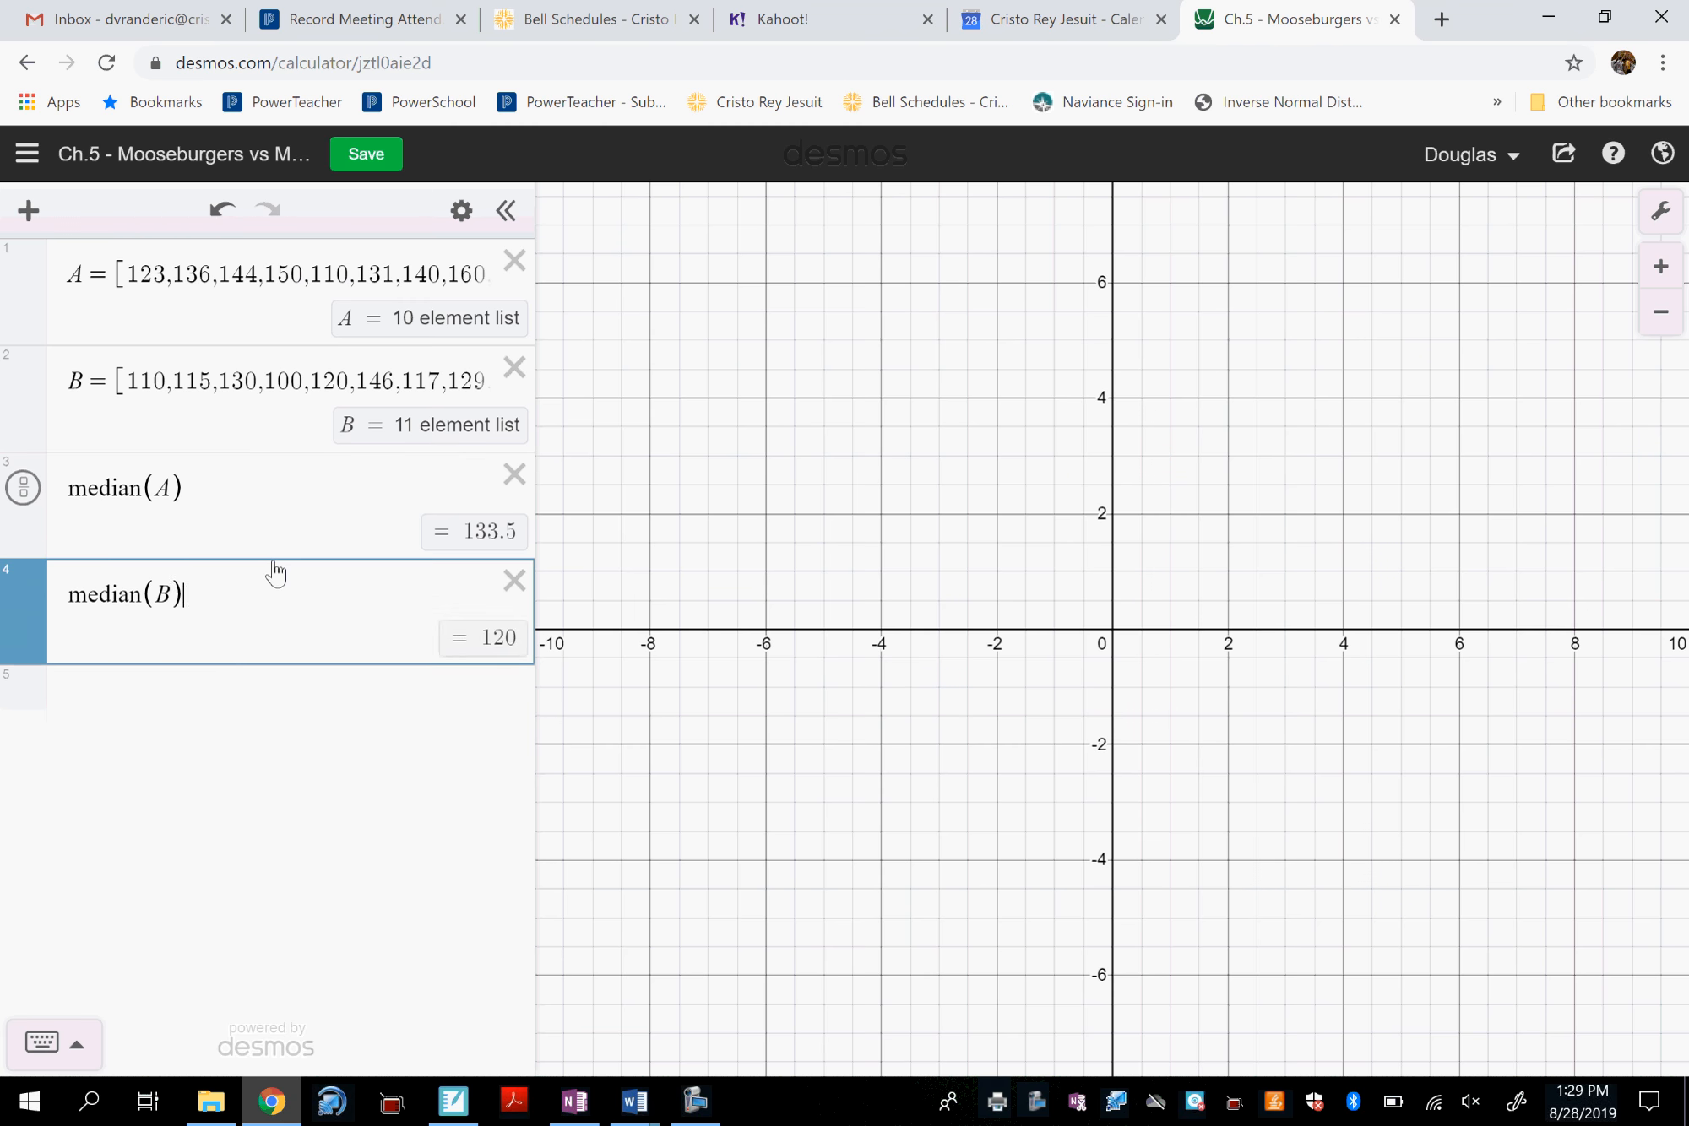
Switch to OneNote, complete the McTofu median as $120, and handwrite row labels "Q1:" and "Q3:" below Median.
left_click(575, 1101)
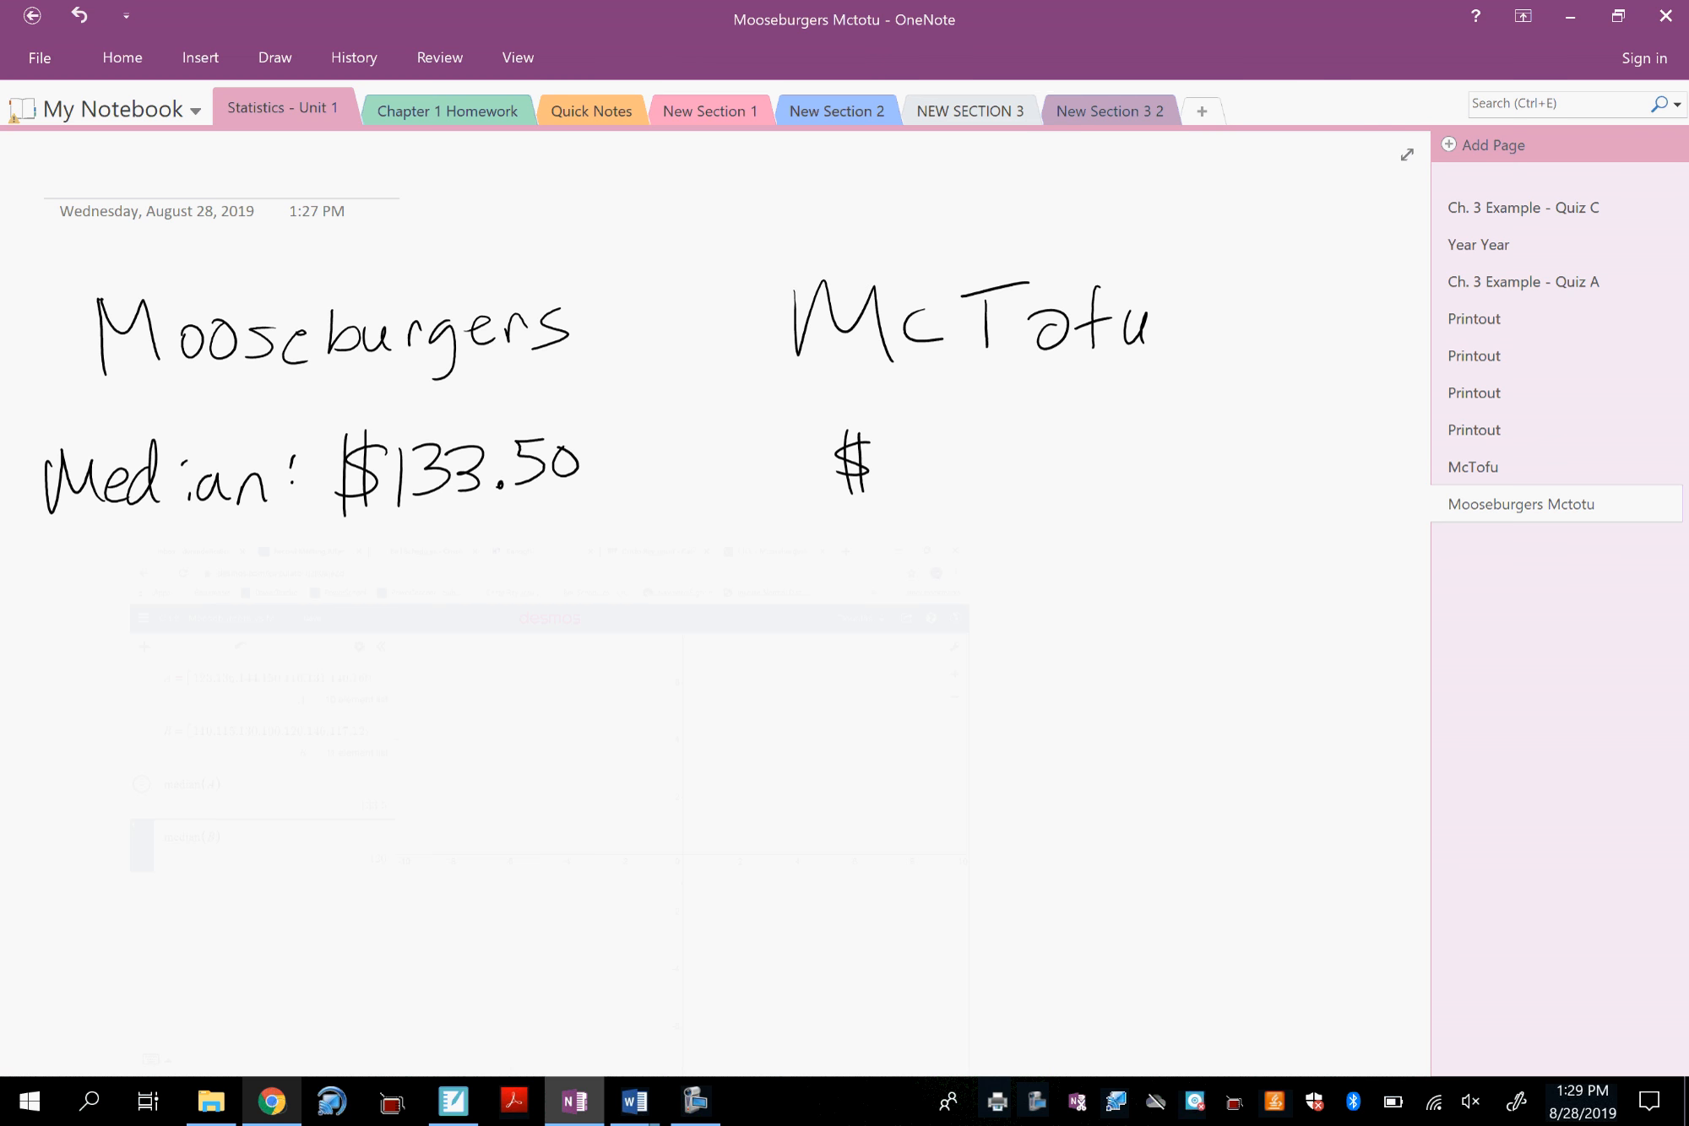
mouse_move(899, 433)
left_mouse_down()
mouse_move(900, 498)
mouse_move(972, 490)
mouse_move(987, 448)
left_mouse_up()
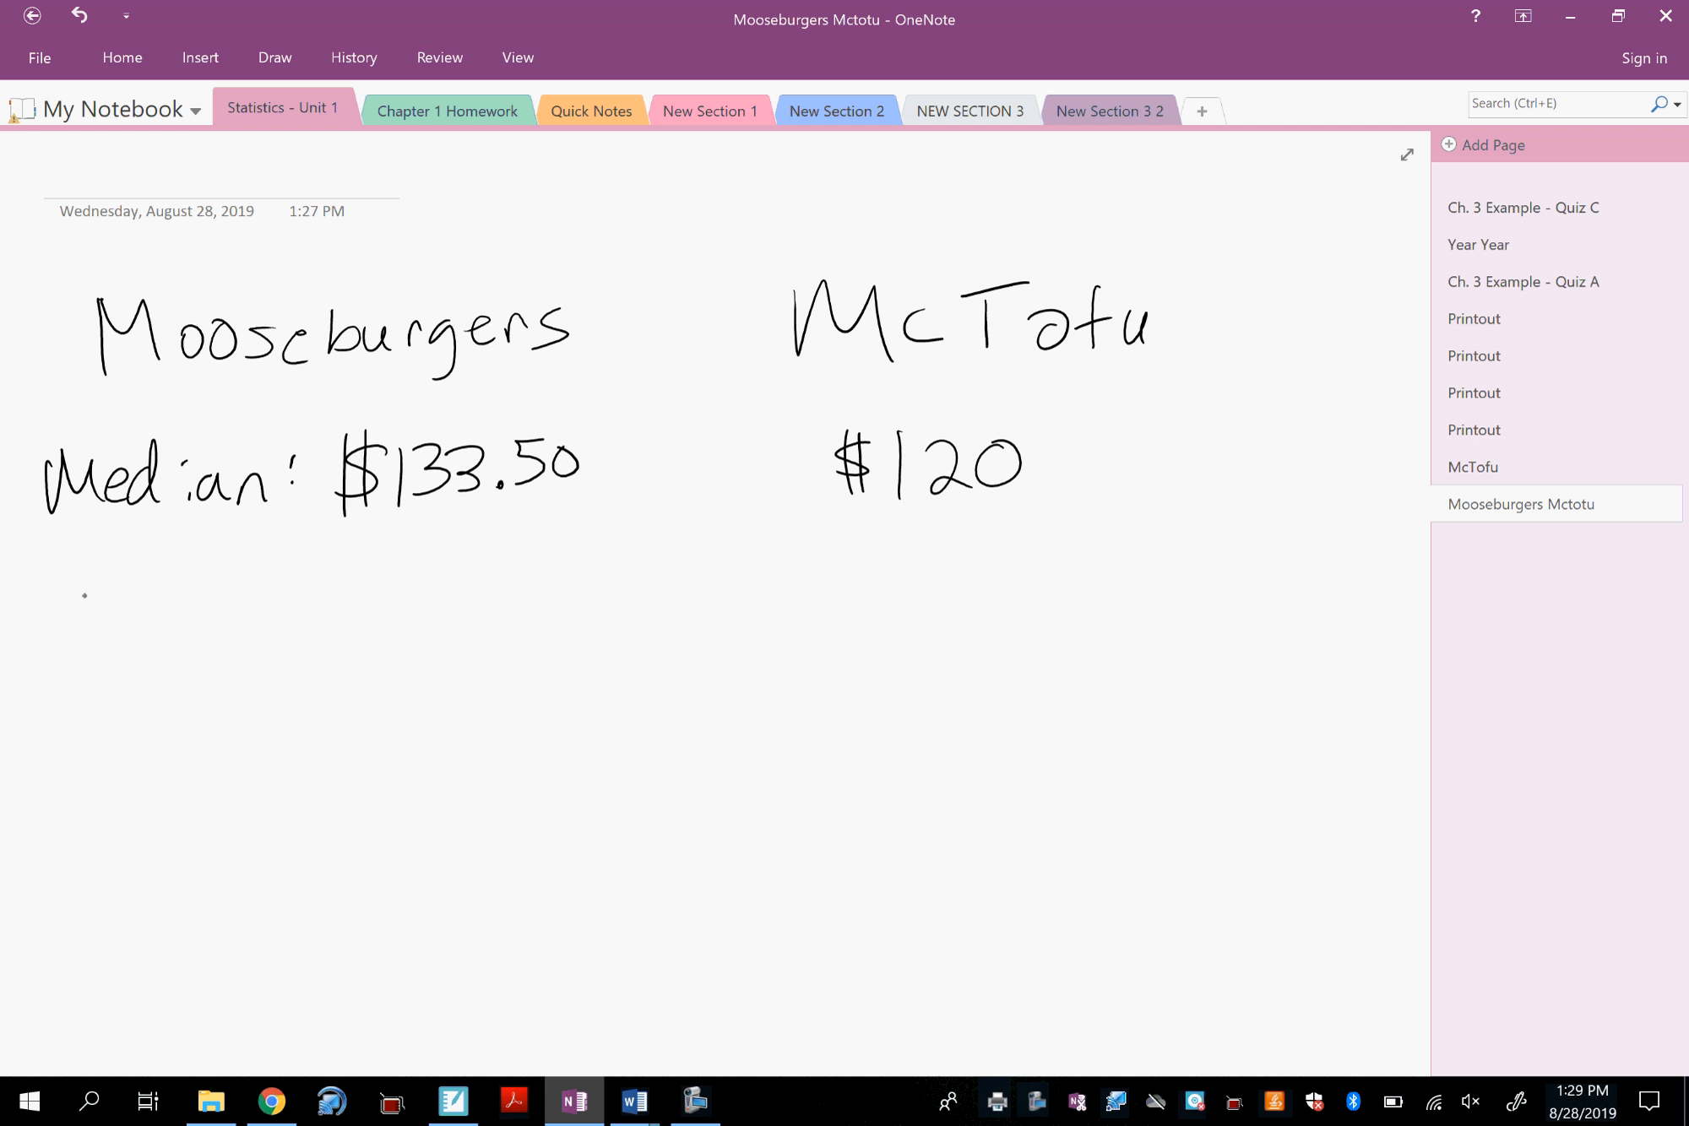
mouse_move(82, 576)
left_mouse_down()
mouse_move(61, 601)
mouse_move(82, 578)
left_mouse_up()
left_click_drag(87, 615, 138, 633)
mouse_move(126, 644)
left_mouse_down()
mouse_move(145, 641)
mouse_move(93, 691)
mouse_move(140, 766)
left_mouse_up()
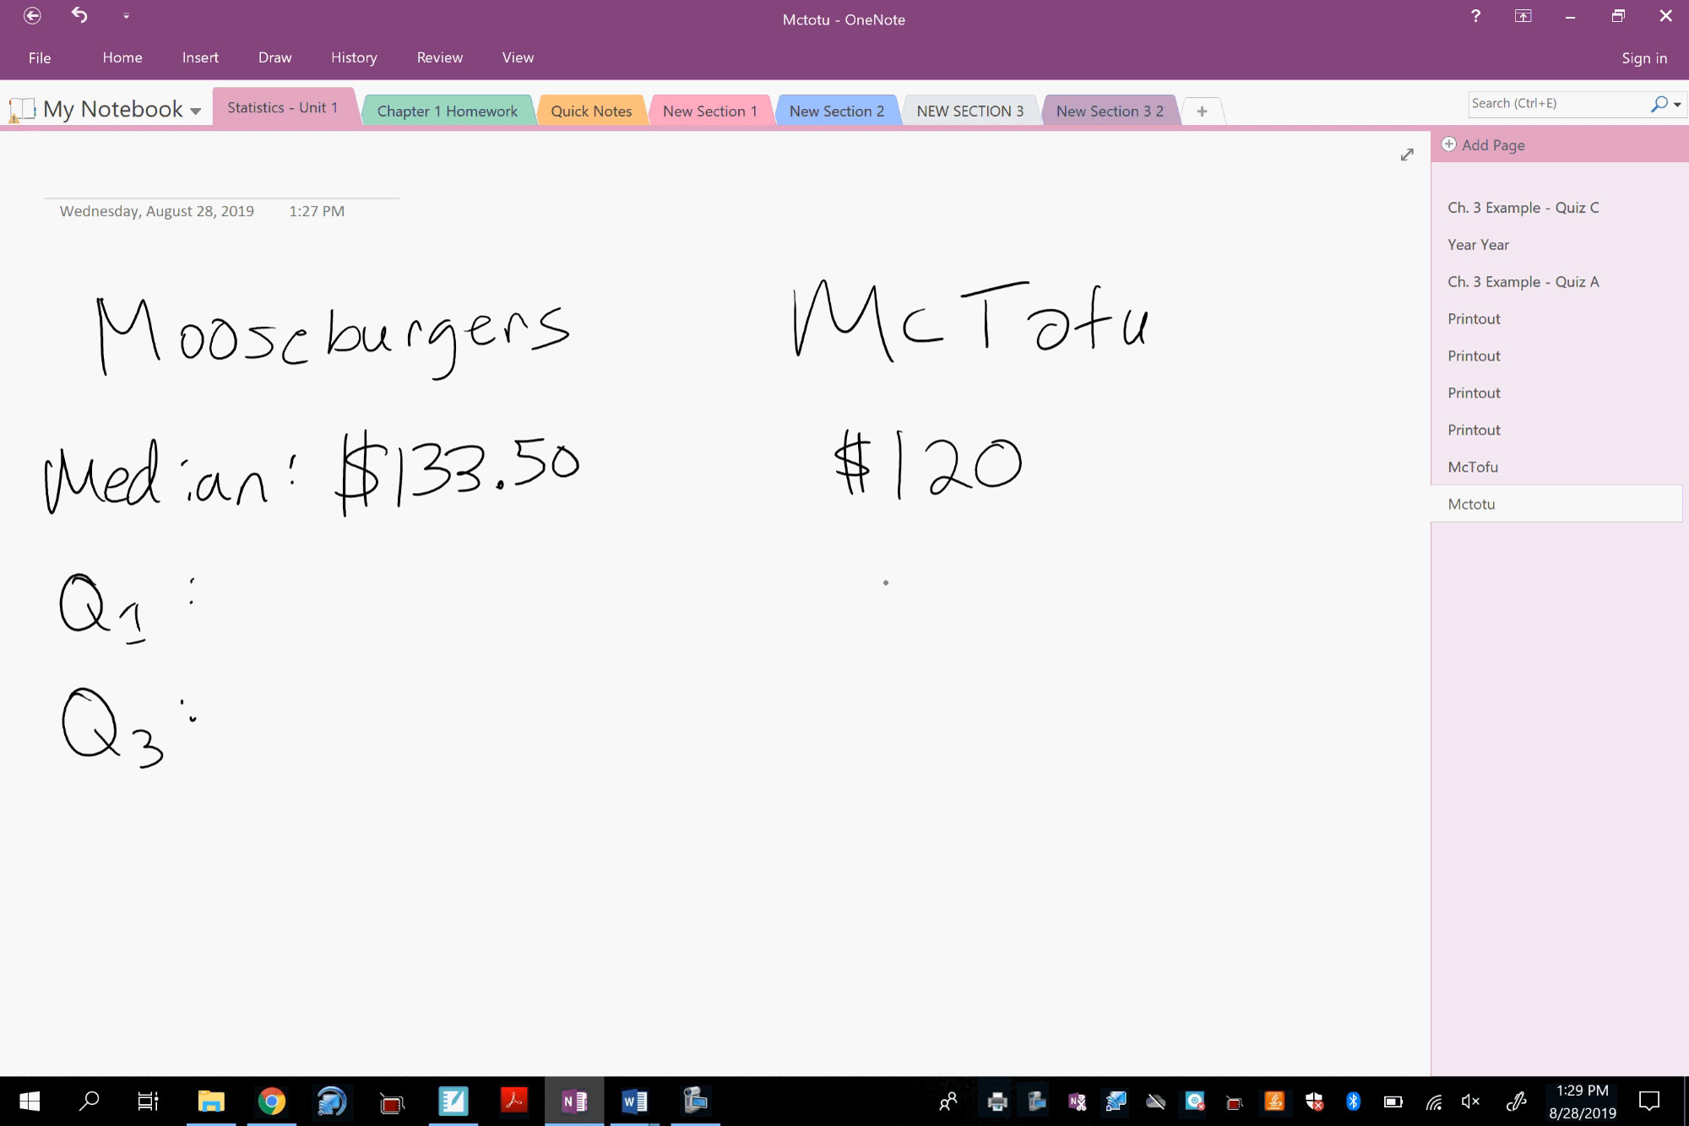
Switch to Desmos and calculate the first quartile of list A with quartile(A,1).
left_click(271, 1101)
left_click(184, 701)
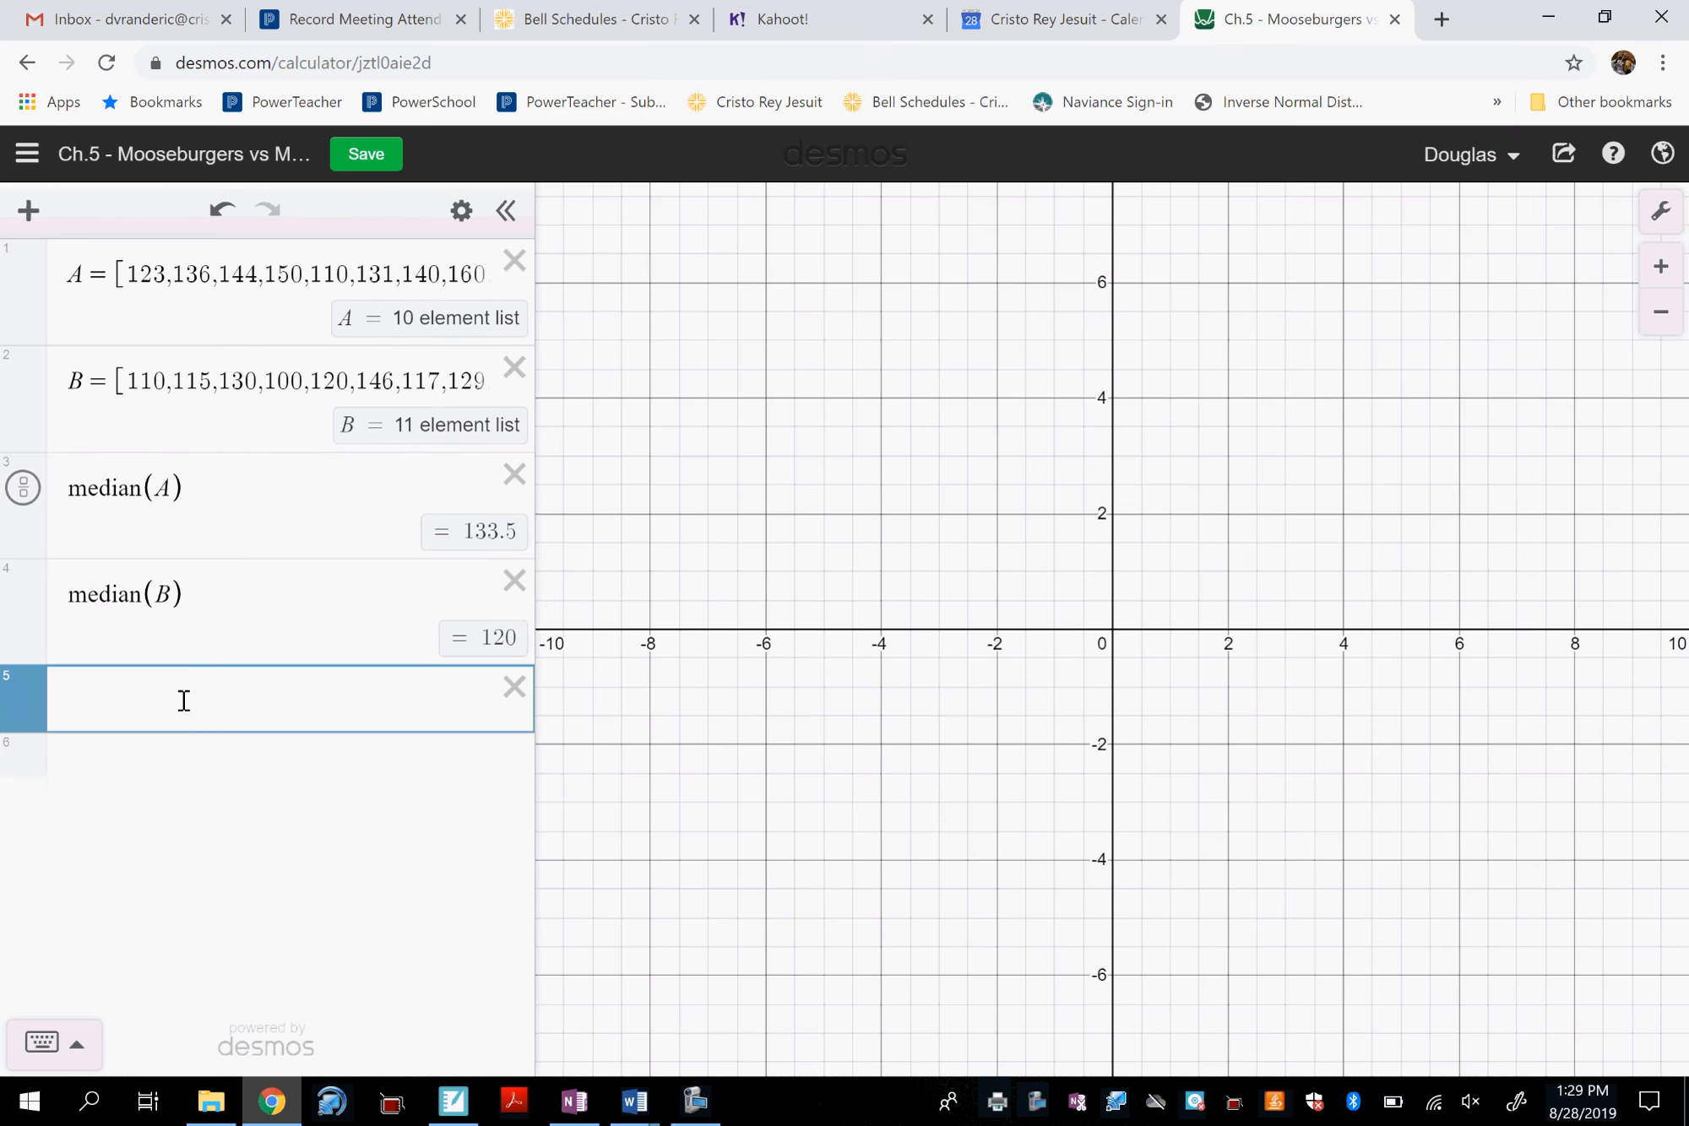
type("quar")
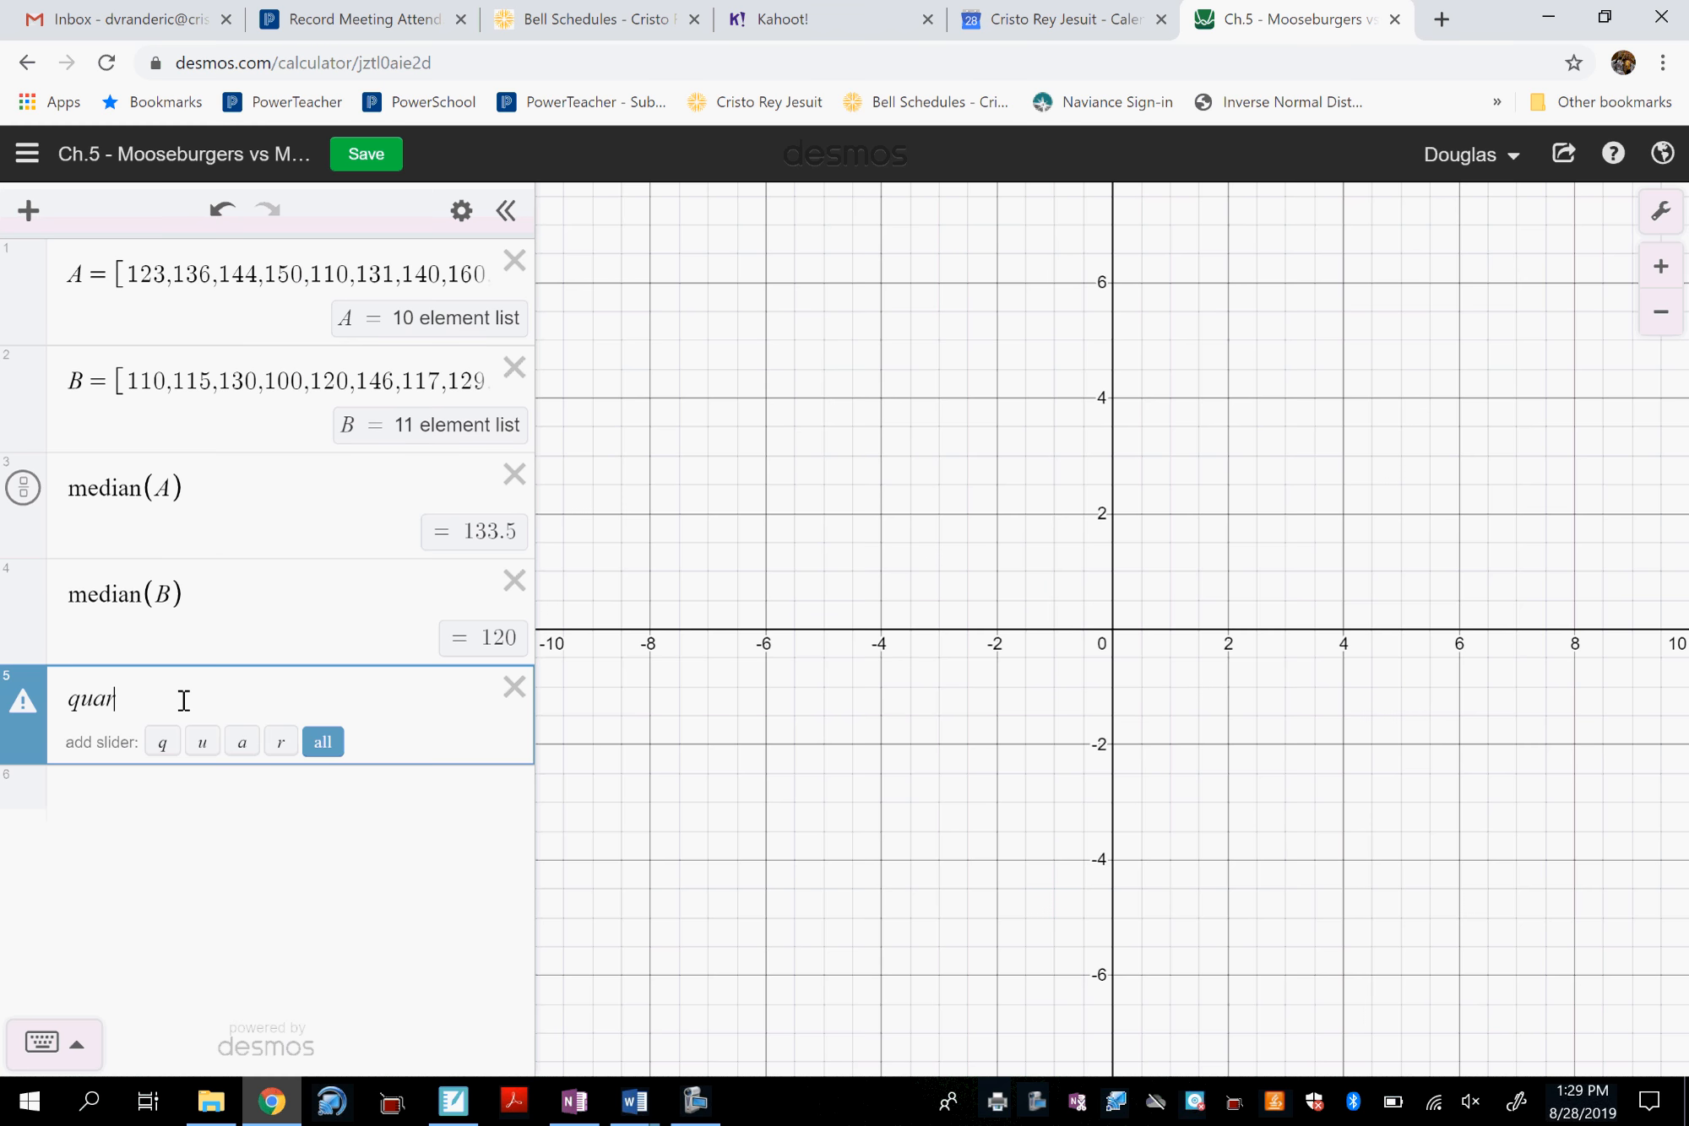
type("tile(A")
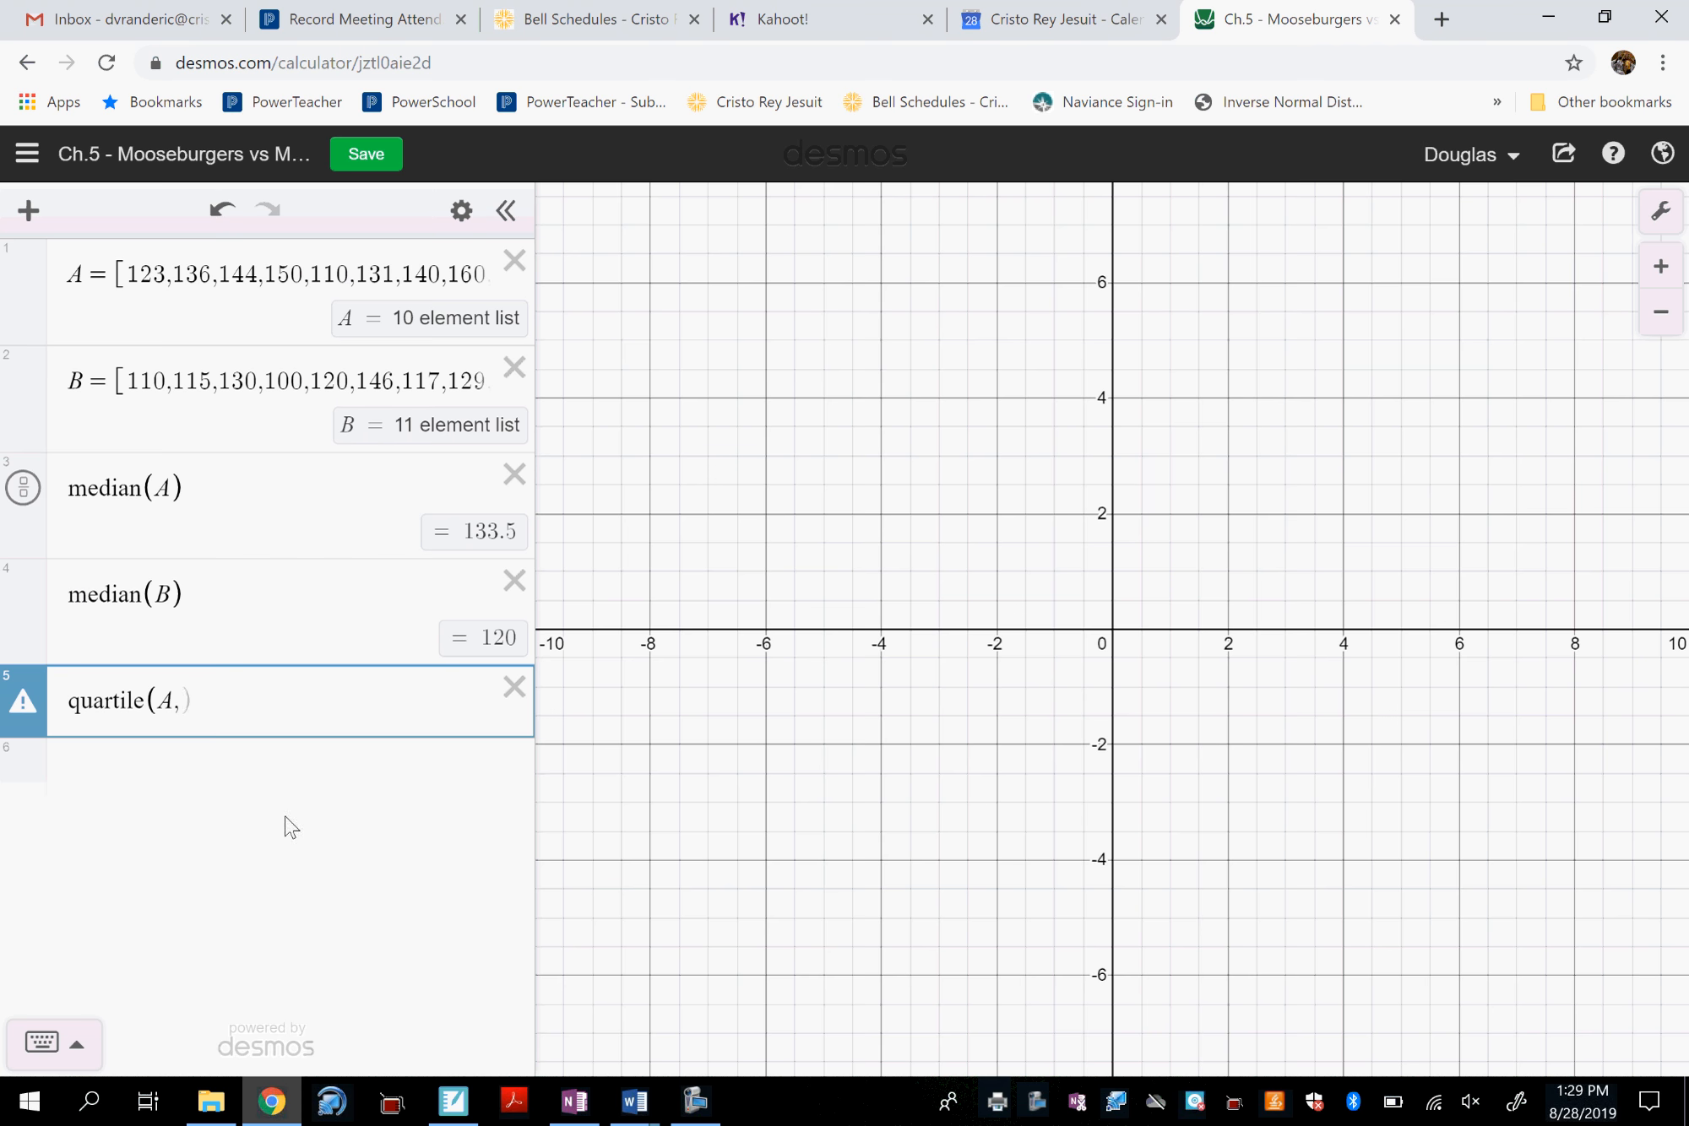
type(",1")
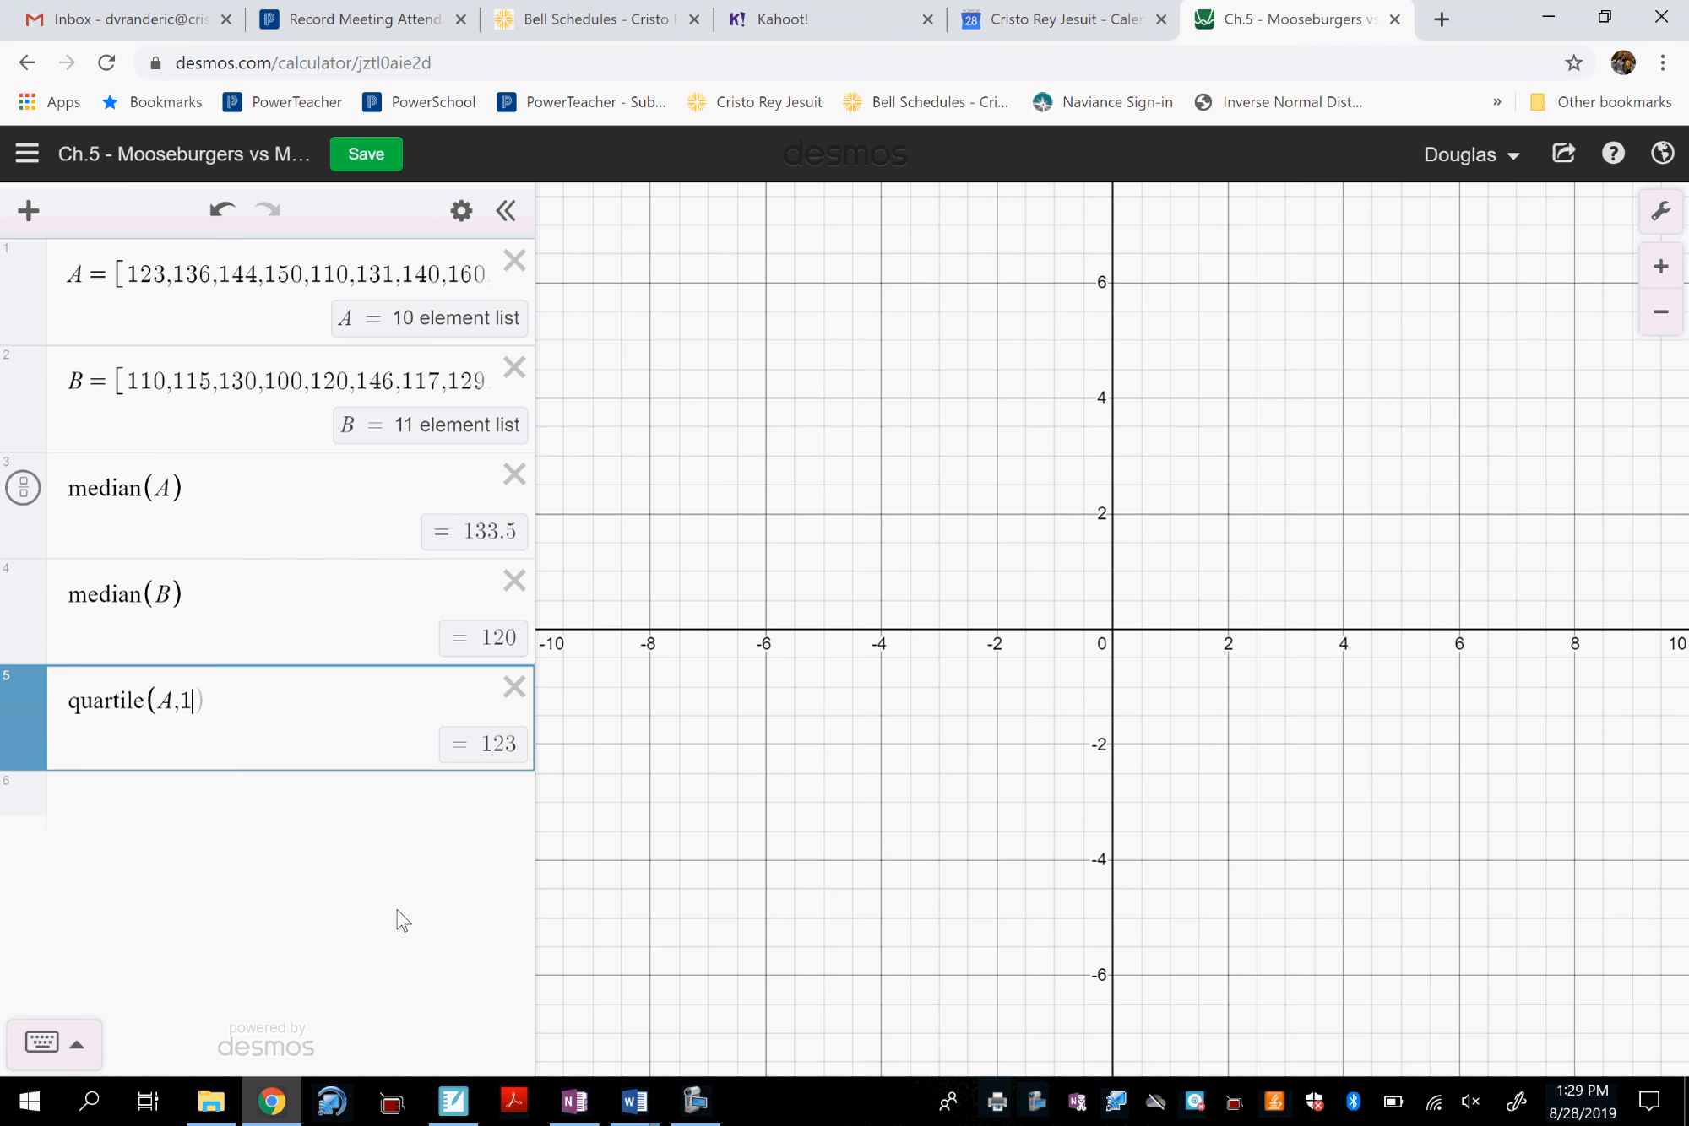
type(")")
Switch to OneNote and handwrite $123 as the Mooseburgers Q1 value.
left_click(580, 1099)
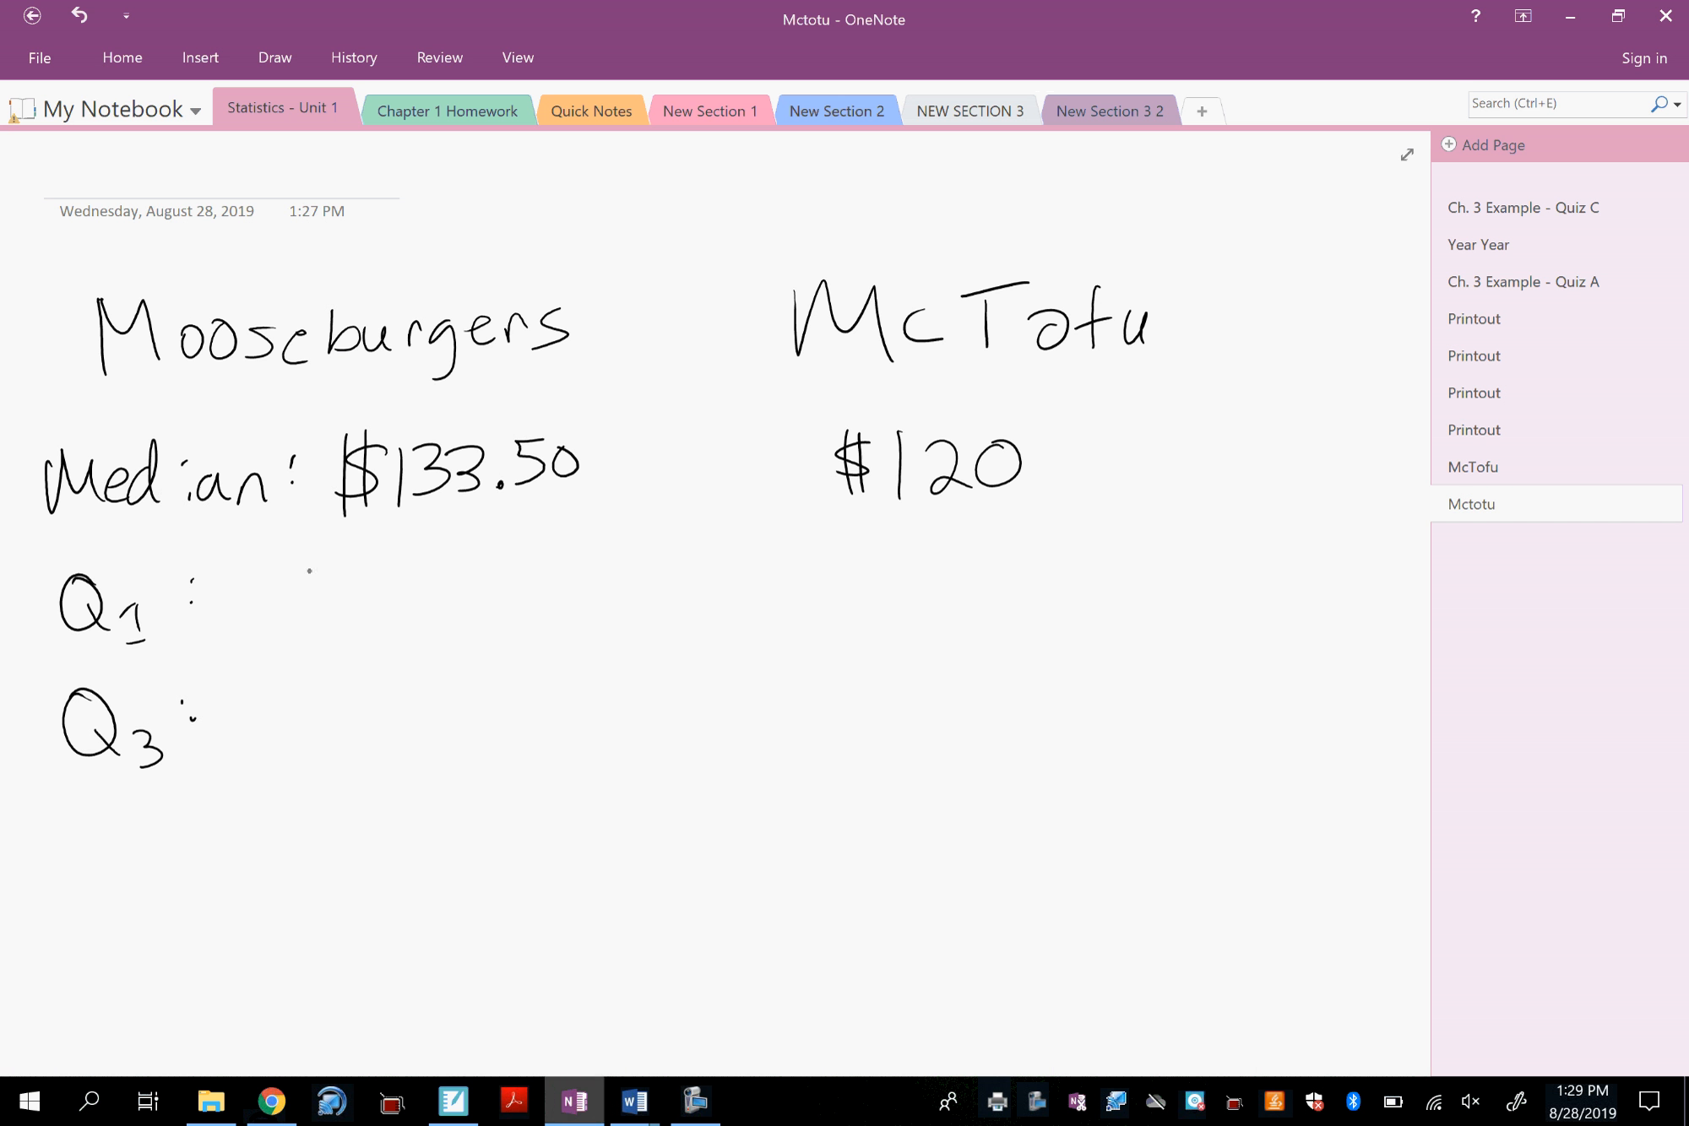
mouse_move(319, 569)
left_mouse_down()
mouse_move(274, 605)
mouse_move(314, 622)
left_mouse_up()
mouse_move(343, 568)
left_mouse_down()
mouse_move(348, 625)
mouse_move(415, 622)
left_mouse_up()
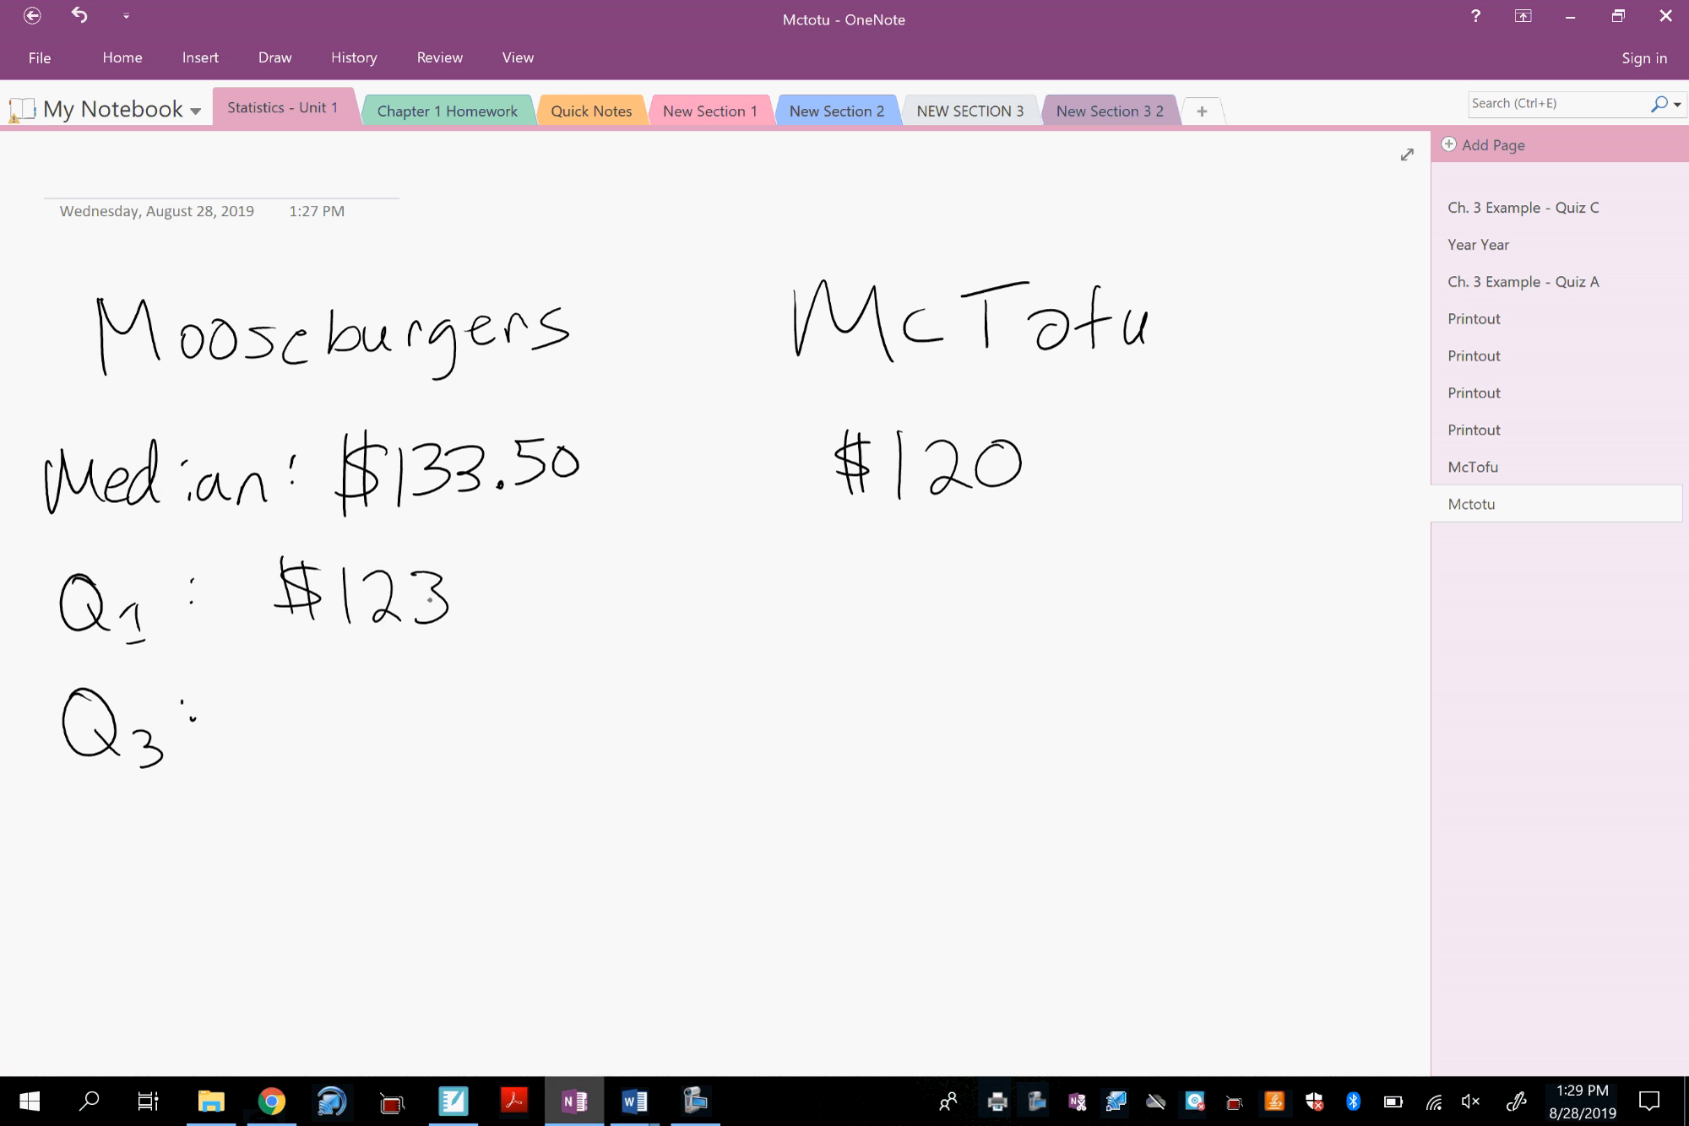
Switch to Desmos and calculate the first quartile of list B with quartile(B,1).
left_click(271, 1101)
left_click(199, 809)
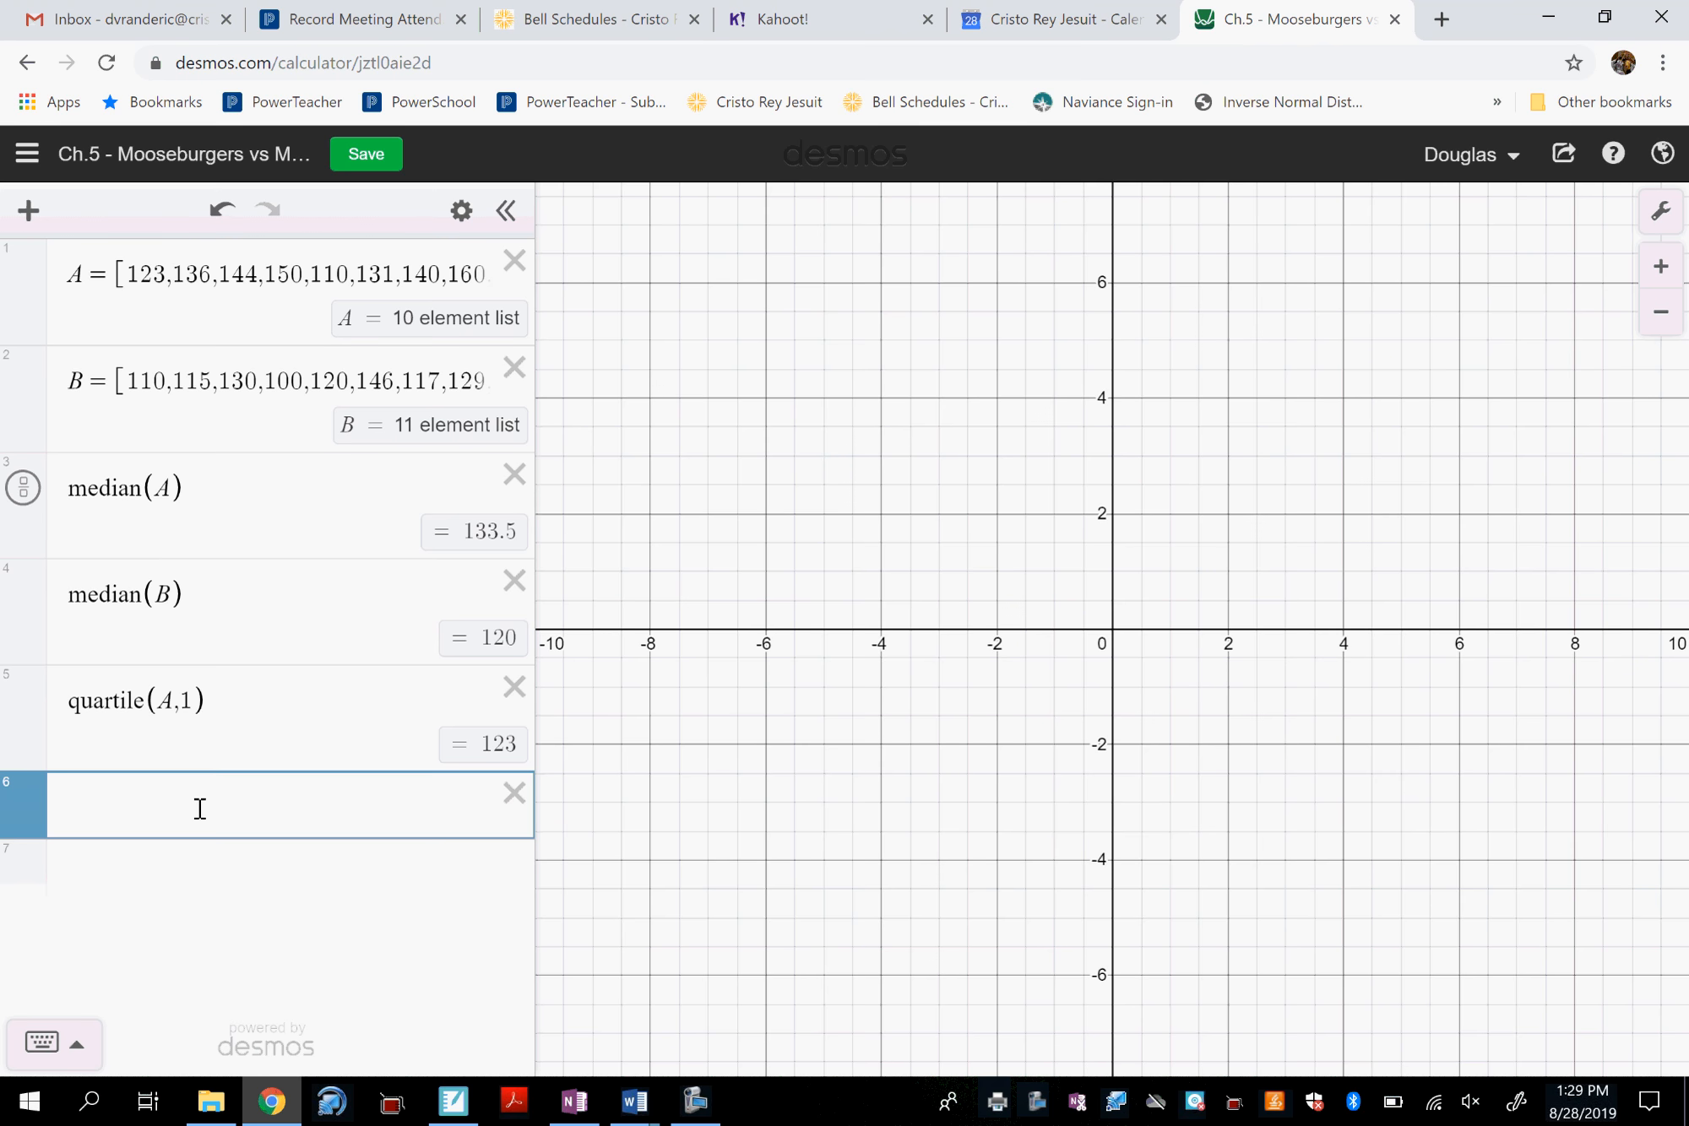
type("quartile(B,1")
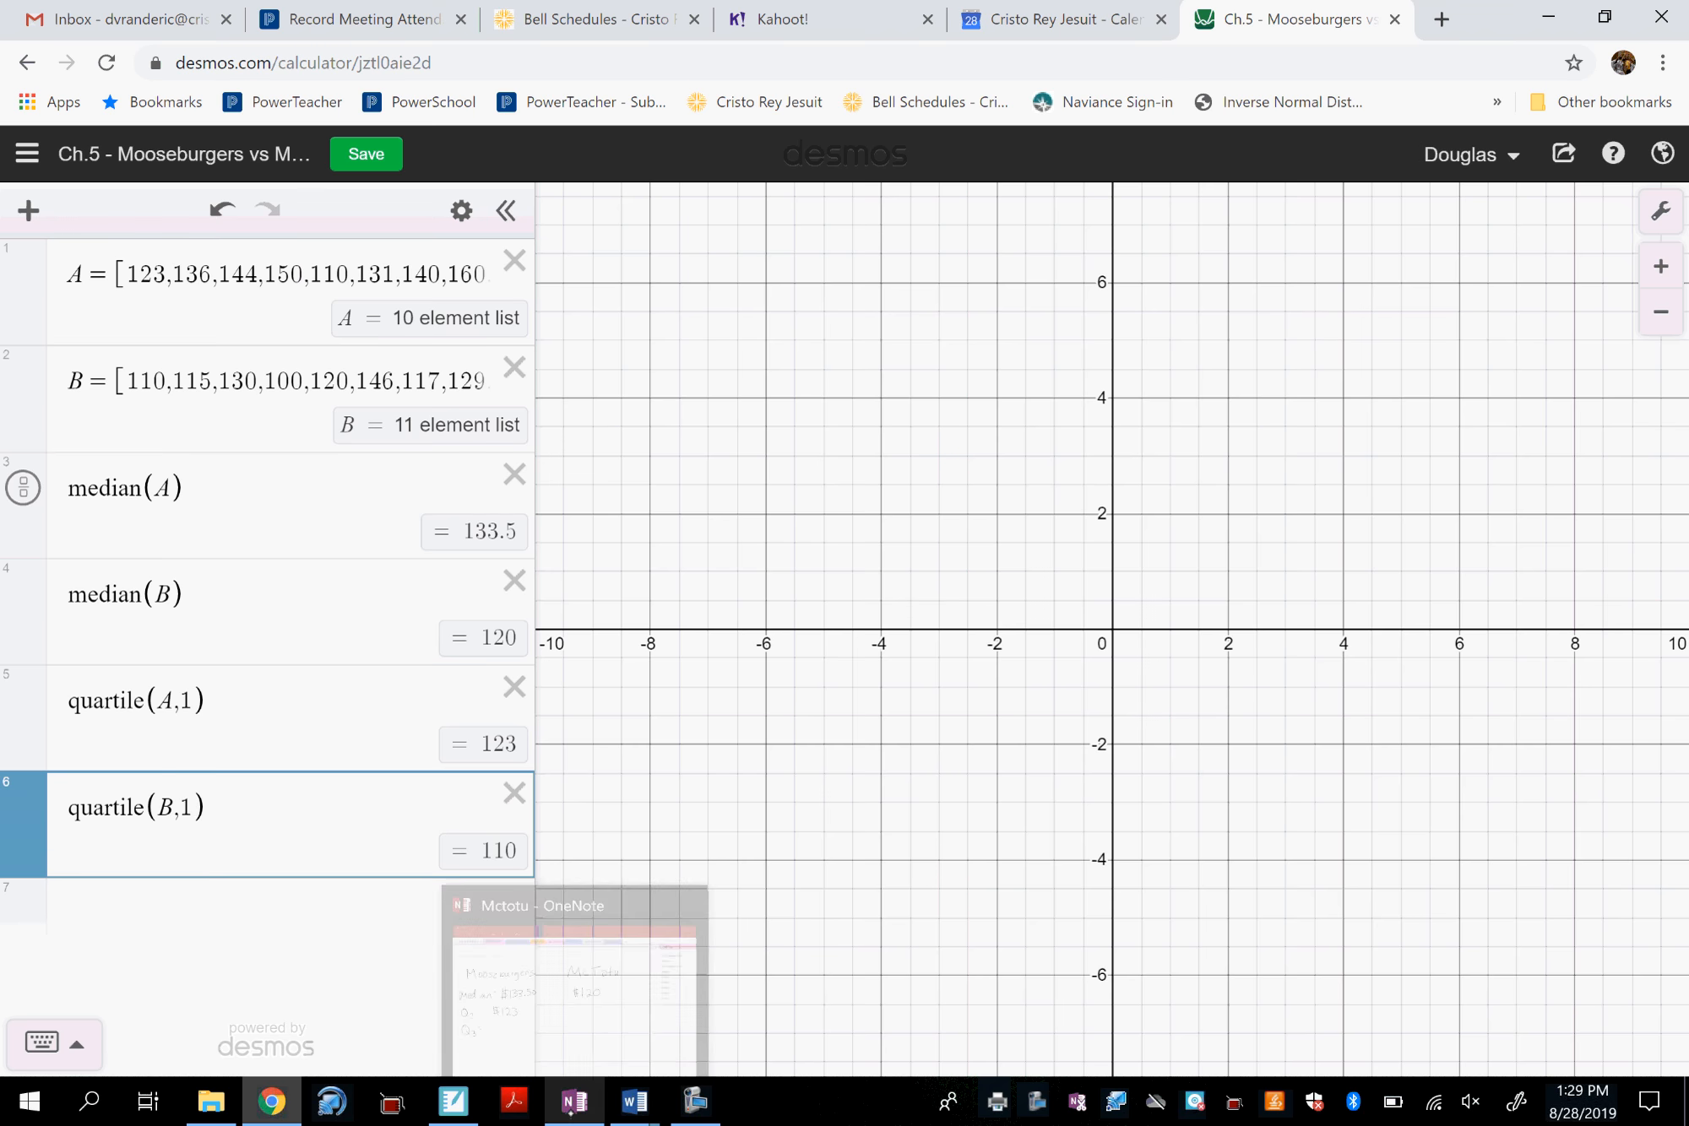
Switch to OneNote and handwrite $110 as the McTofu Q1 value.
left_click(574, 1102)
left_click_drag(882, 557, 832, 619)
mouse_move(844, 551)
left_mouse_down()
mouse_move(845, 624)
mouse_move(865, 626)
left_mouse_up()
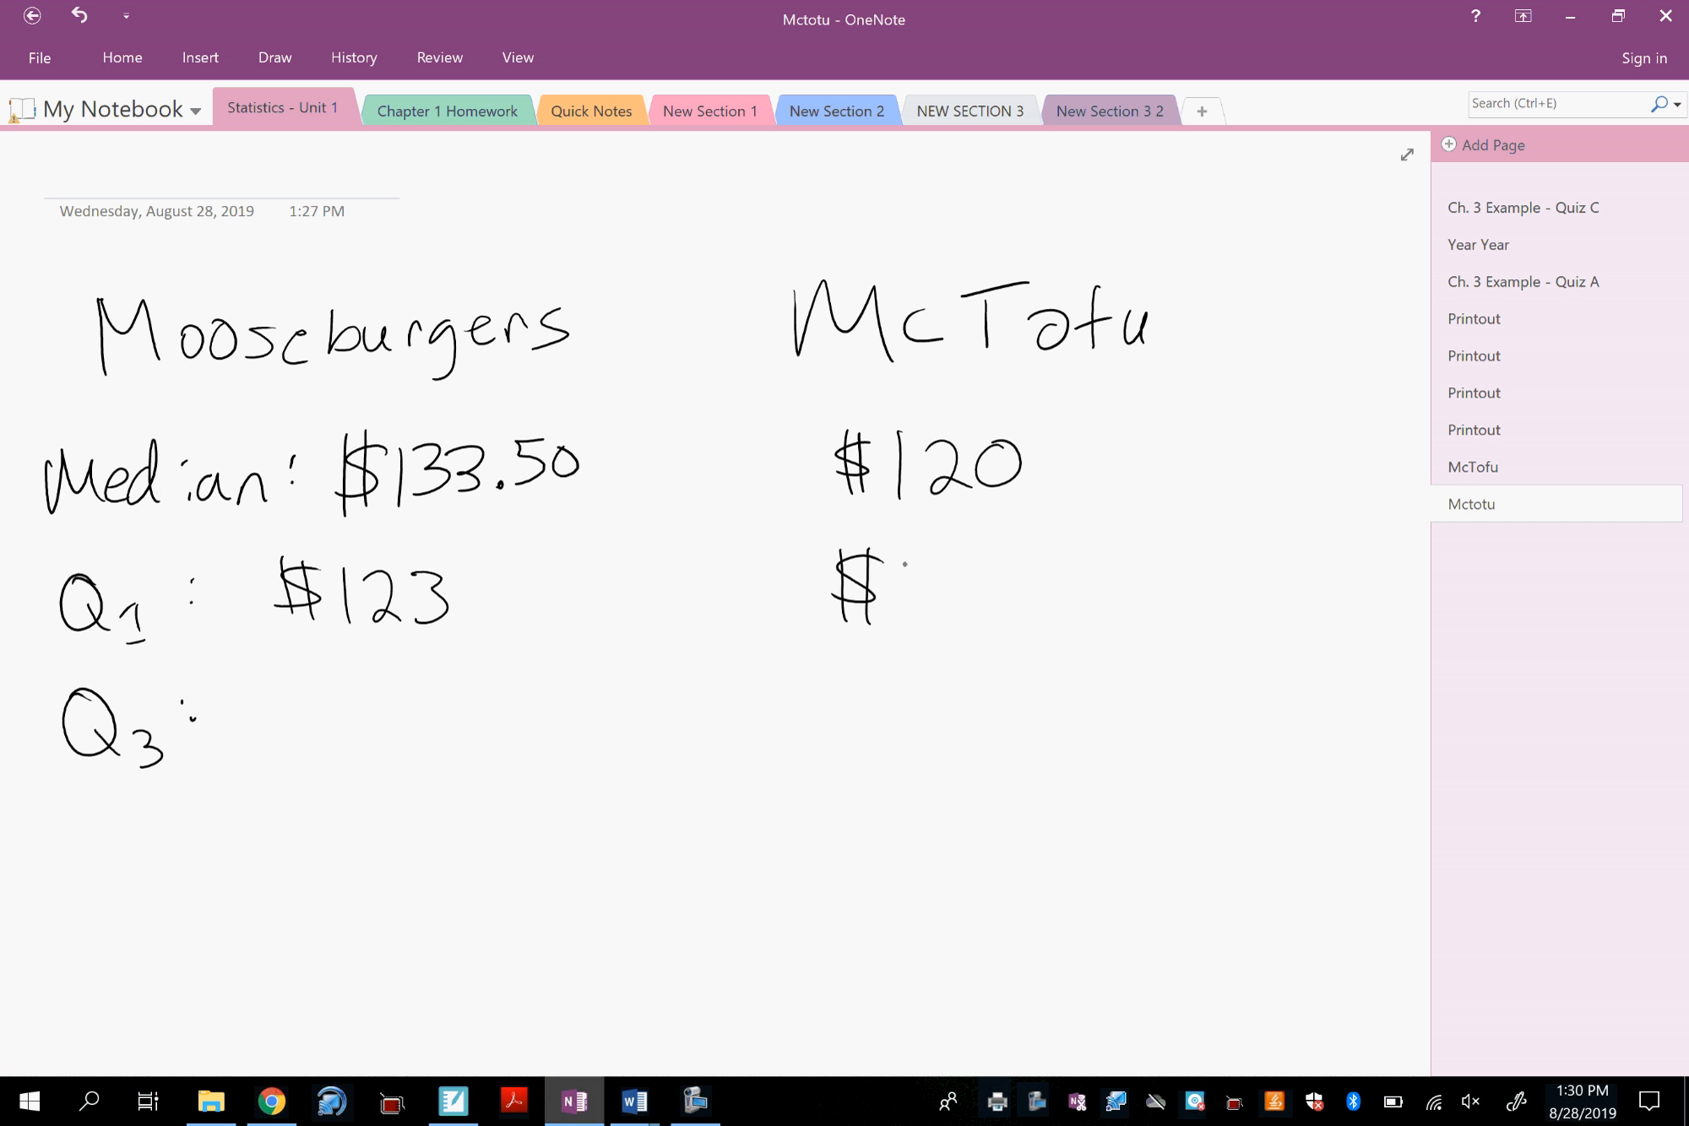
left_click_drag(903, 561, 904, 621)
left_click(965, 579)
mouse_move(932, 565)
left_mouse_down()
mouse_move(933, 613)
mouse_move(971, 571)
left_mouse_up()
Switch to Desmos and calculate the third quartile of list A with quartile(A,3).
left_click(271, 1102)
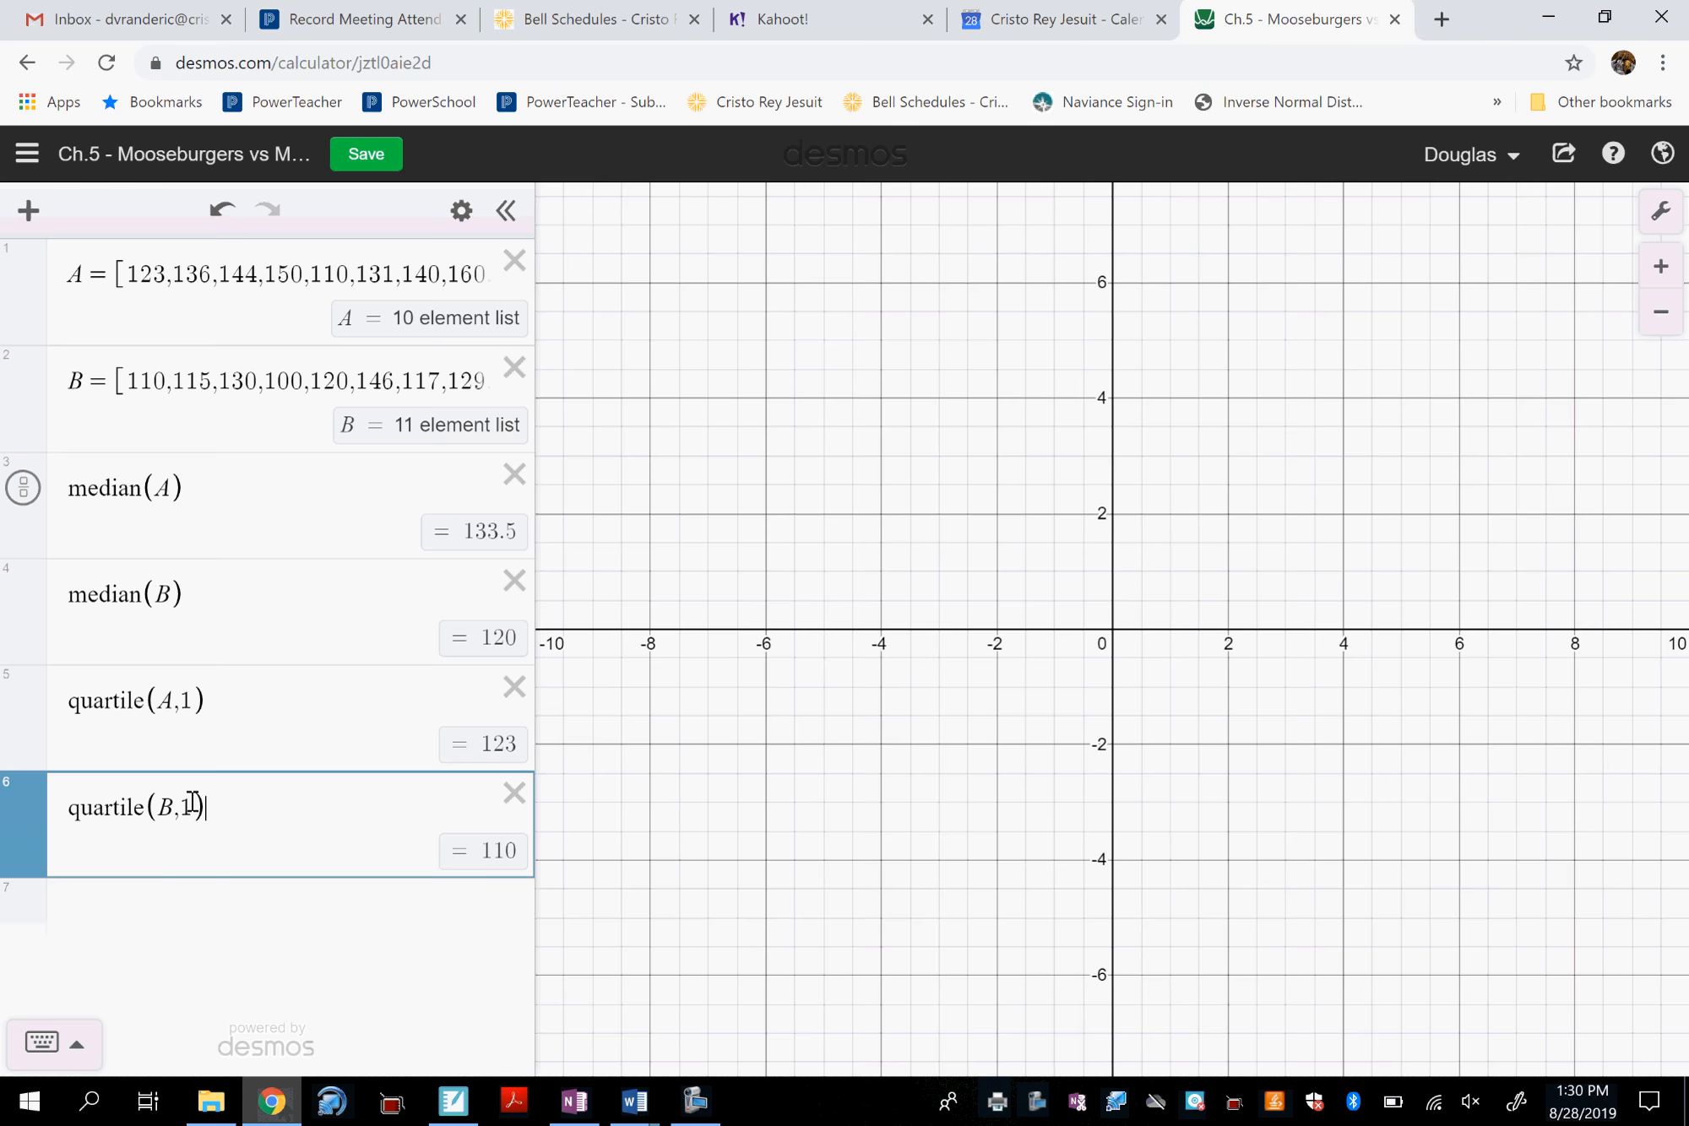
left_click(144, 920)
type("quartile")
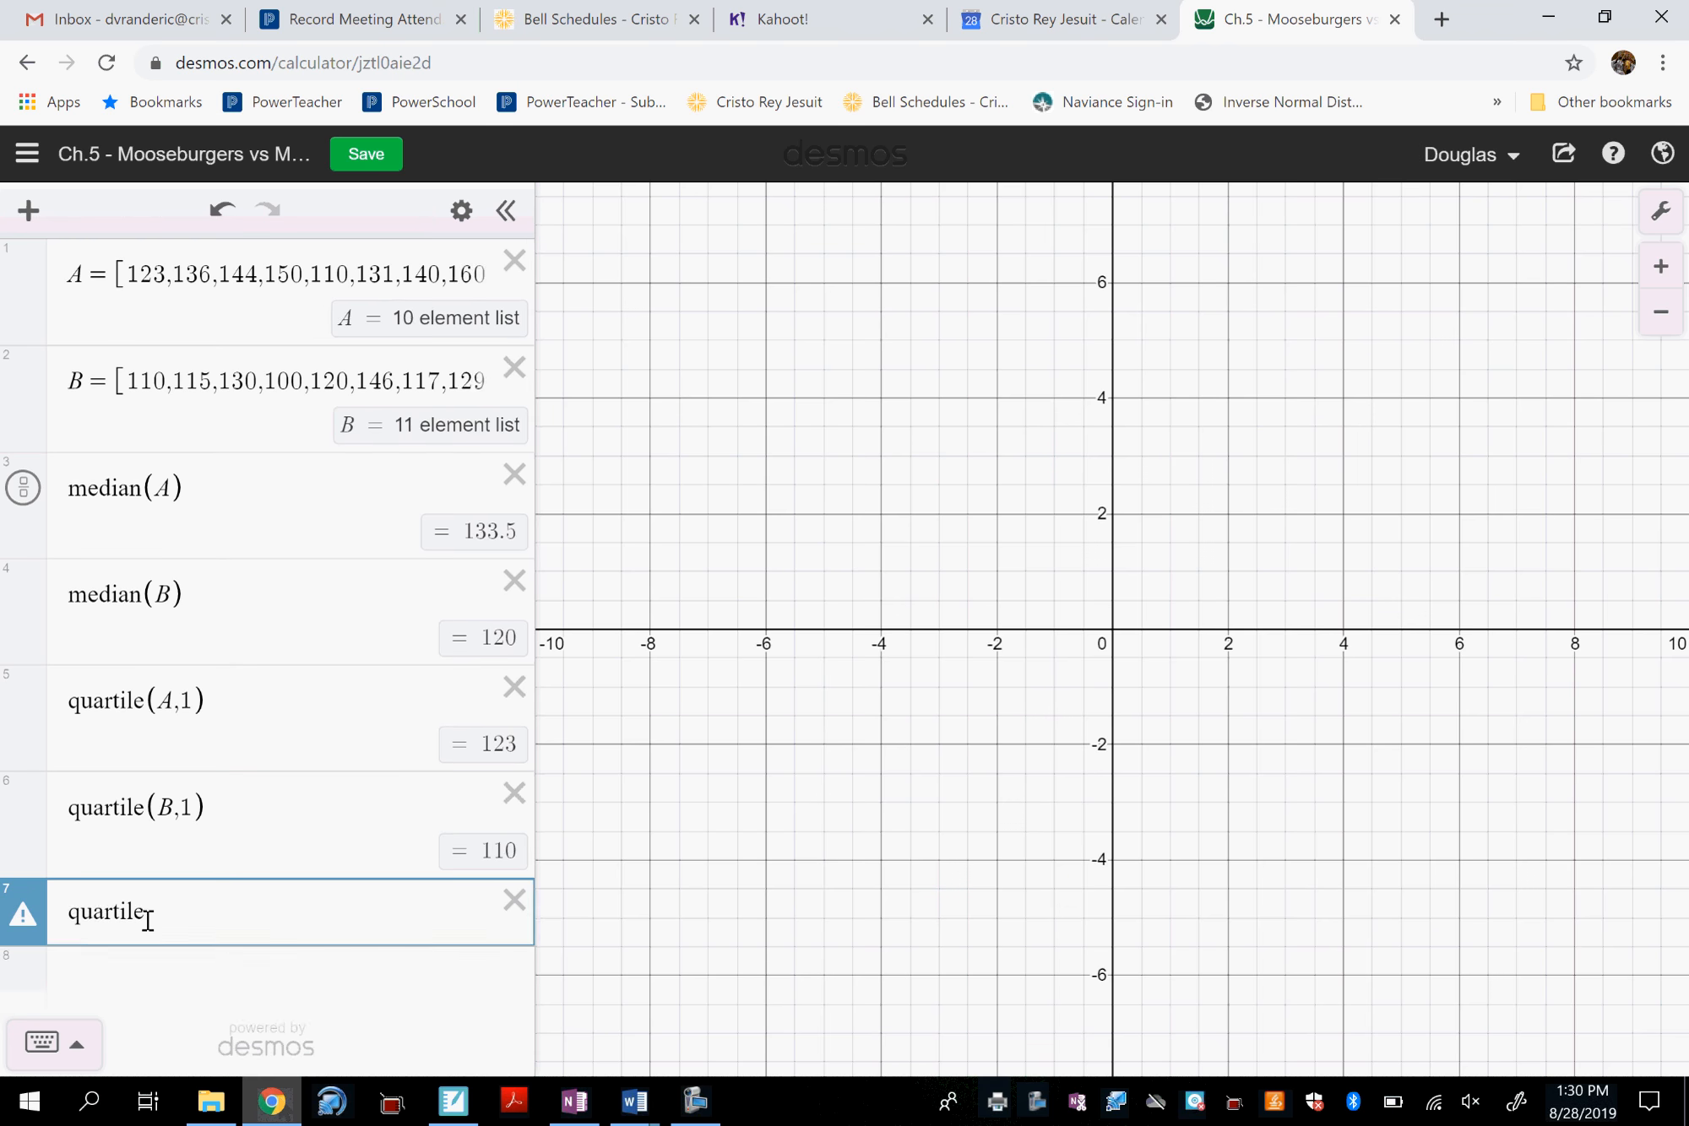
type("(A,3")
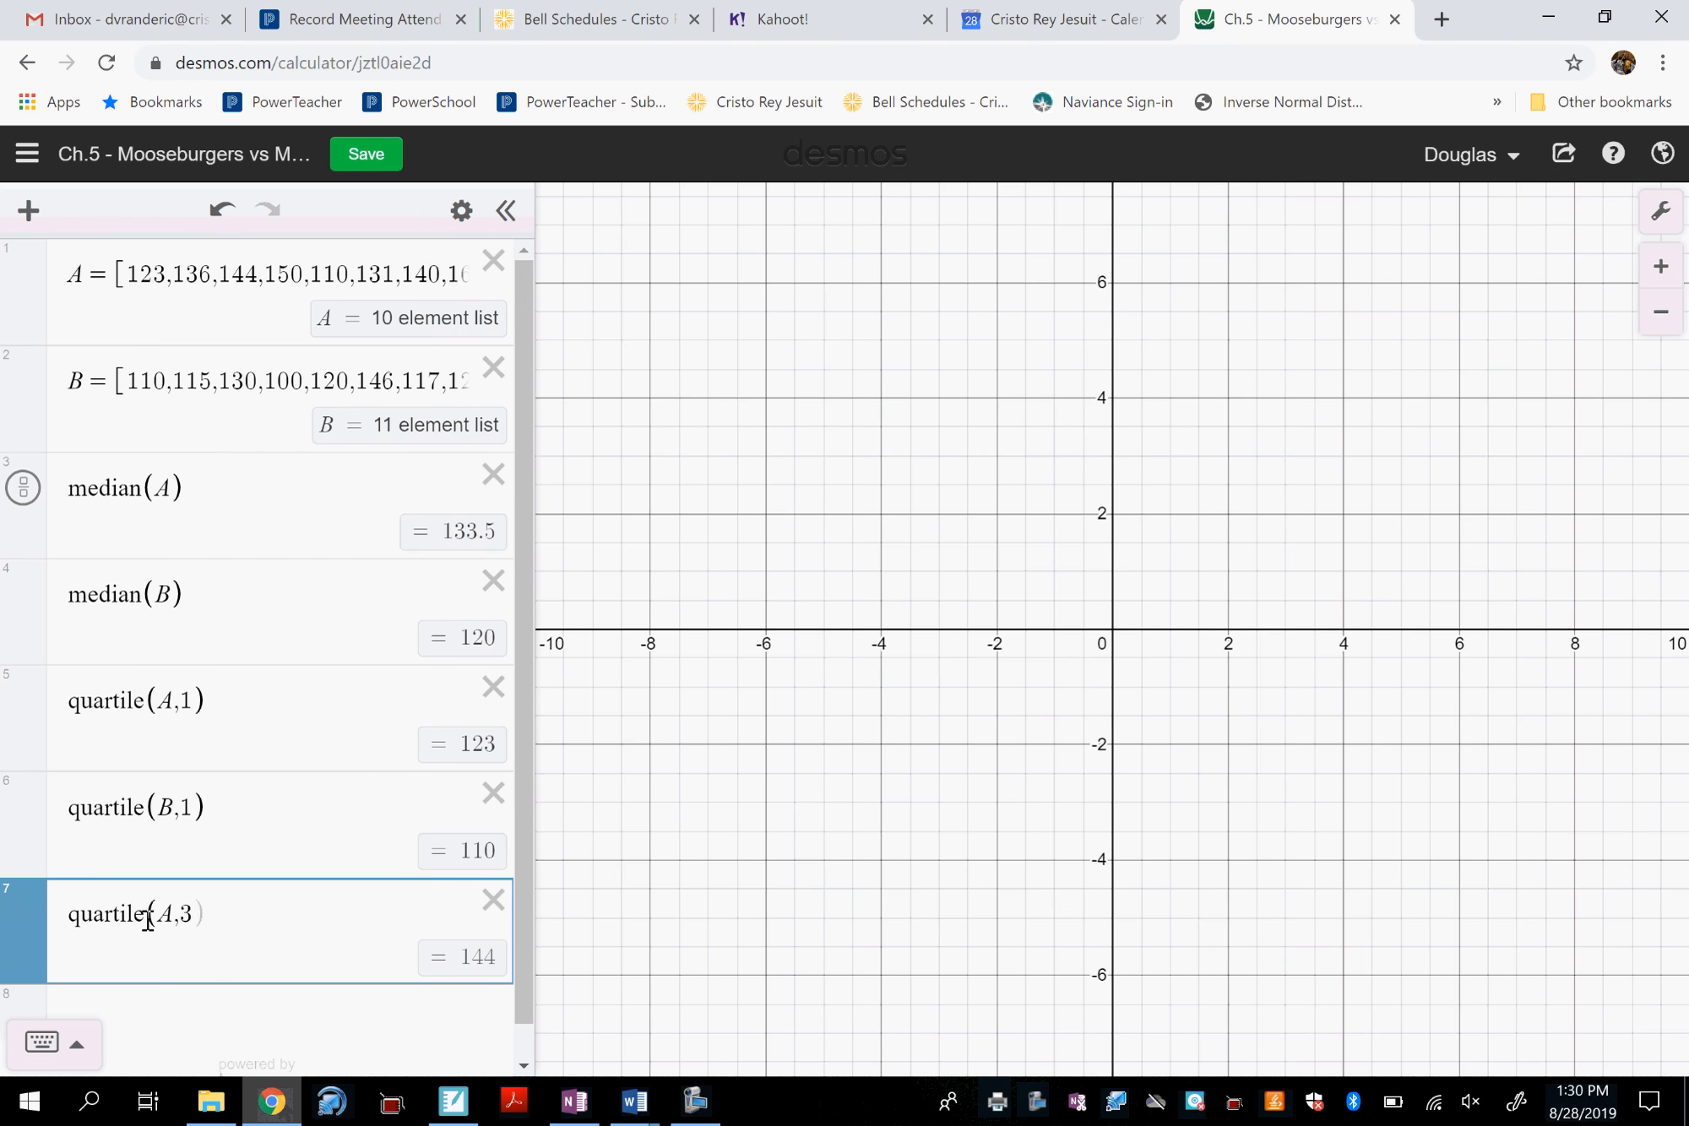
type(")")
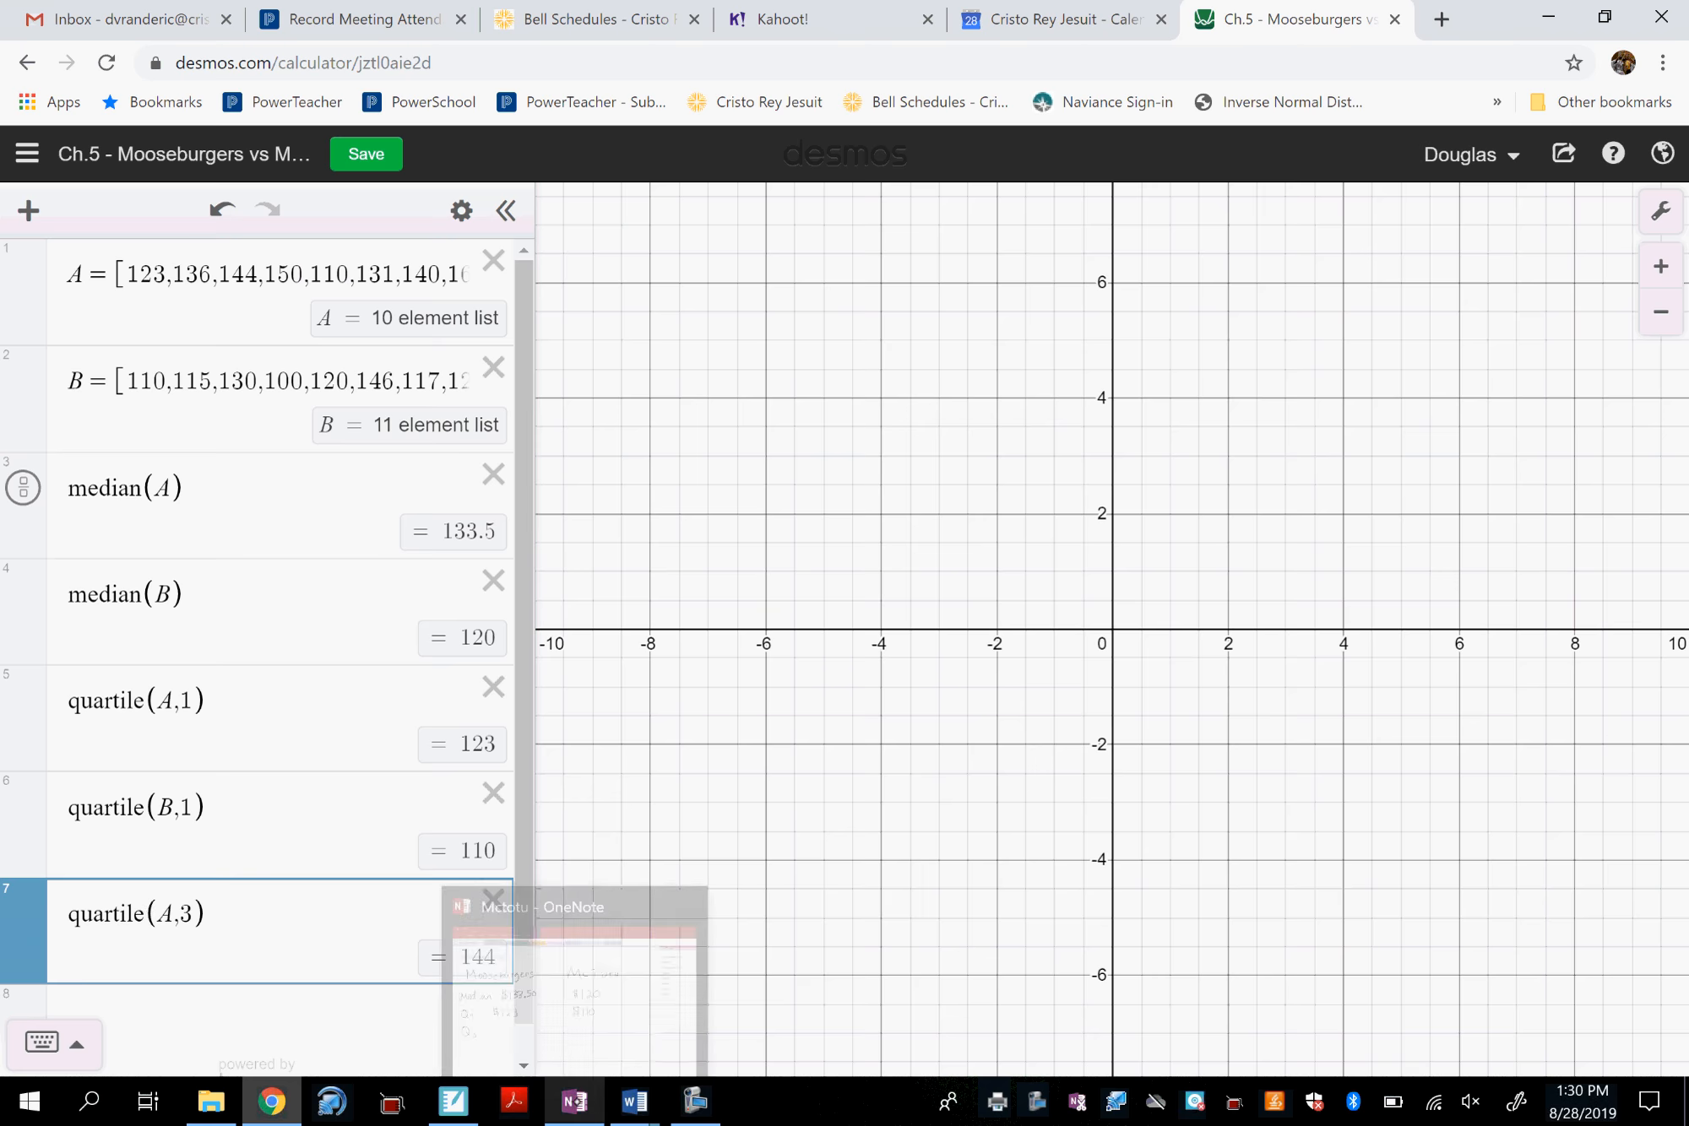
Switch to OneNote and handwrite $144 as the Mooseburgers Q3 value, plus a dollar sign in the McTofu Q3 position.
left_click(574, 1102)
mouse_move(314, 692)
left_mouse_down()
mouse_move(272, 760)
mouse_move(349, 753)
left_mouse_up()
mouse_move(377, 701)
left_mouse_down()
mouse_move(407, 754)
mouse_move(454, 728)
mouse_move(450, 759)
left_mouse_up()
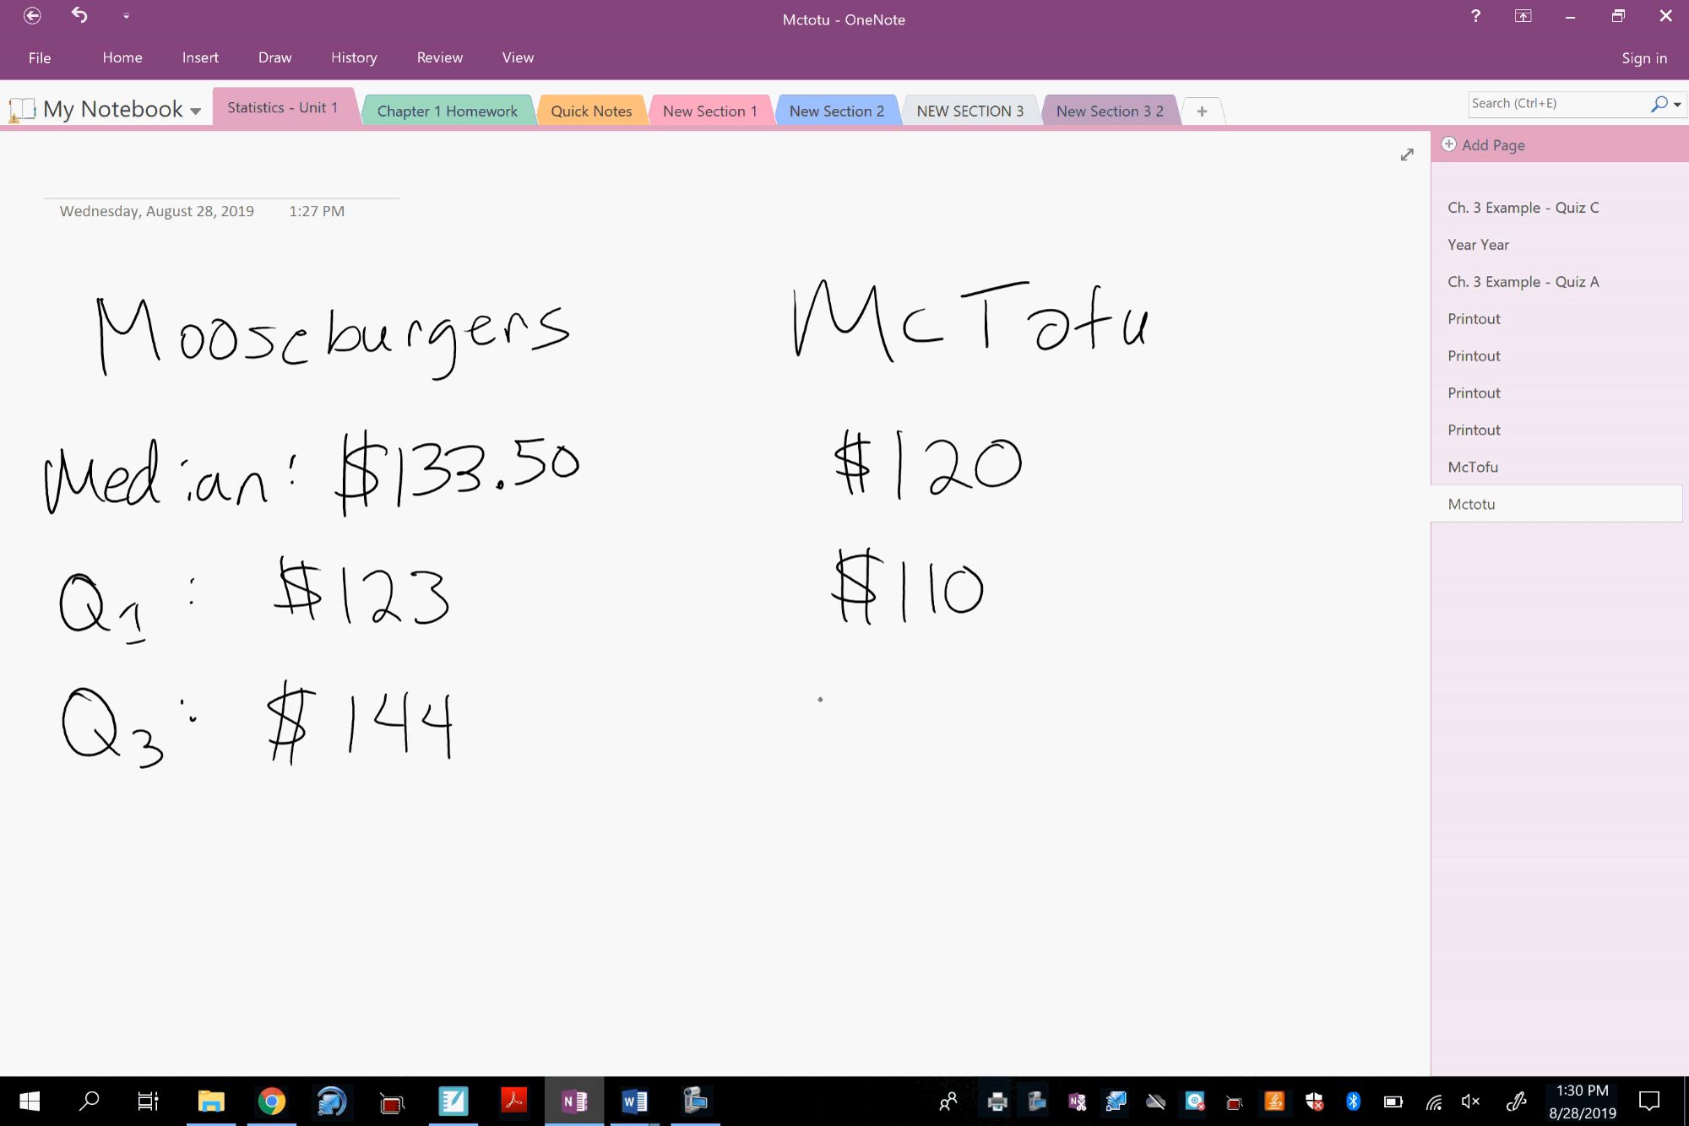
mouse_move(883, 708)
left_mouse_down()
mouse_move(832, 738)
mouse_move(853, 758)
left_mouse_up()
left_click_drag(869, 686, 869, 758)
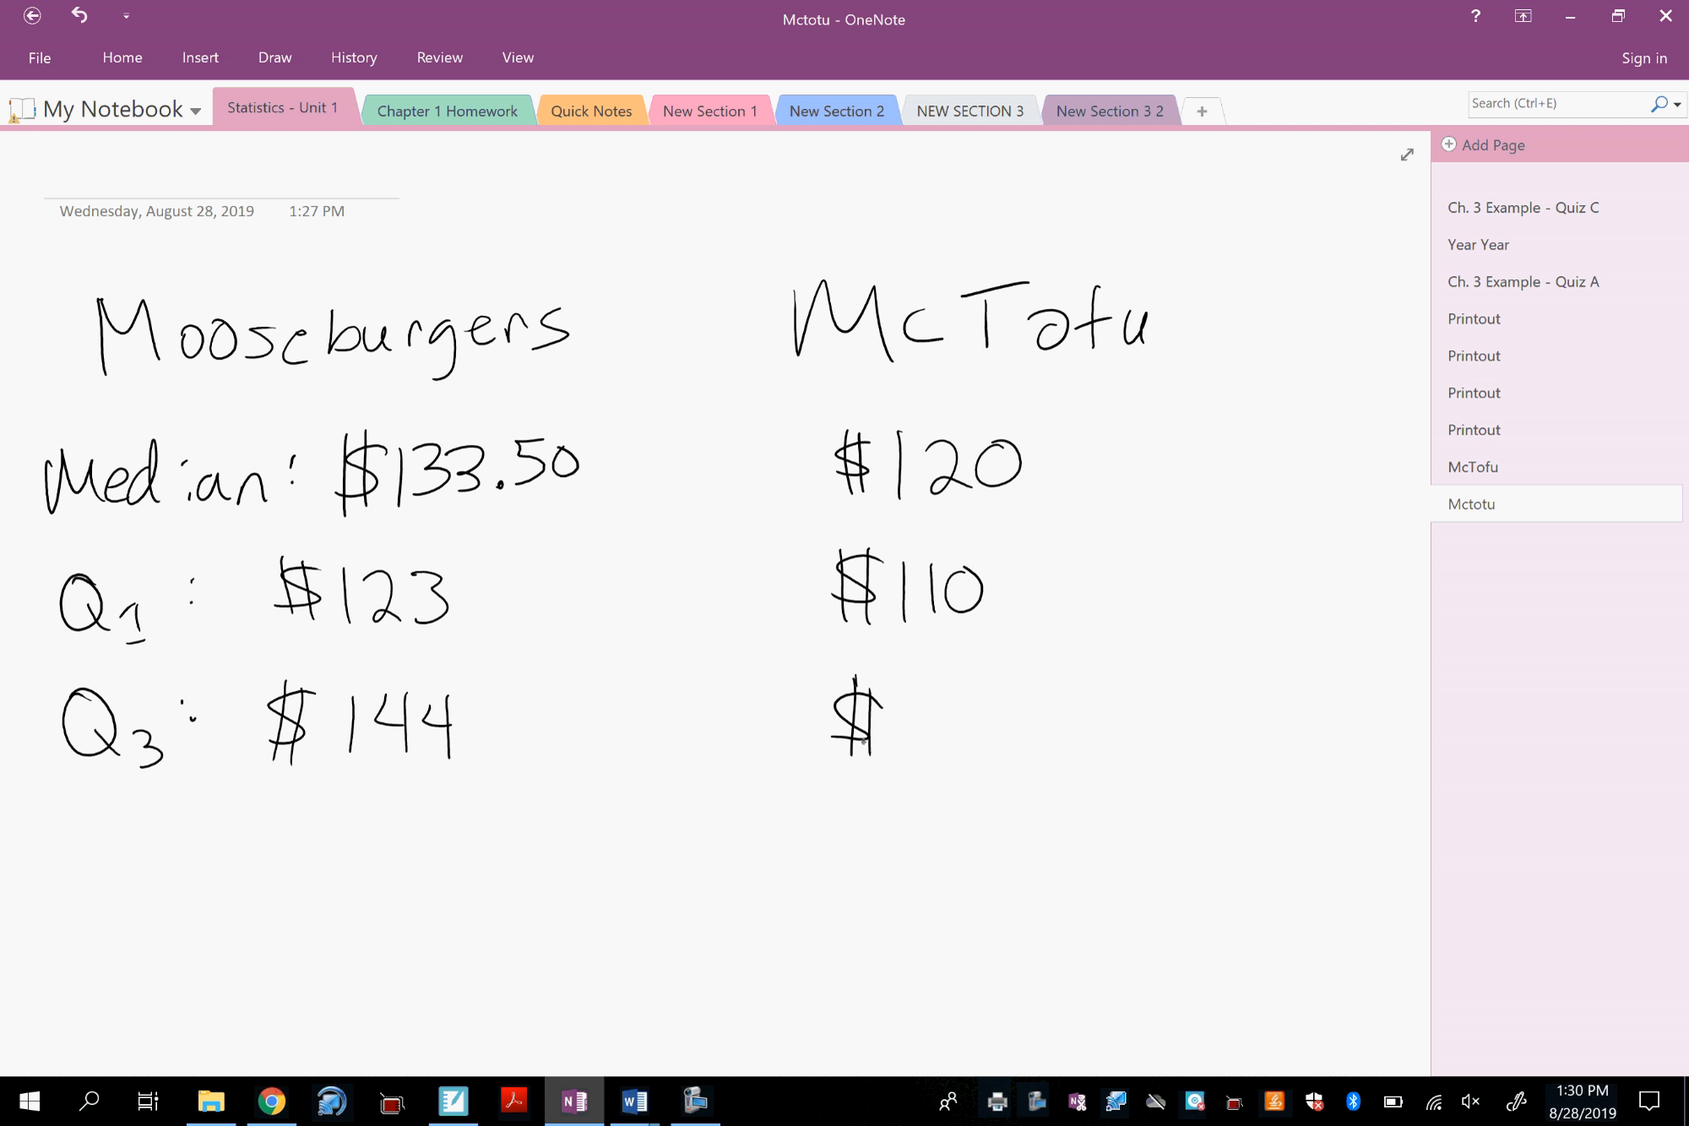
Switch to Desmos and calculate the third quartile of list B with quartile(B,3).
left_click(271, 1101)
left_click(224, 1016)
type("quar")
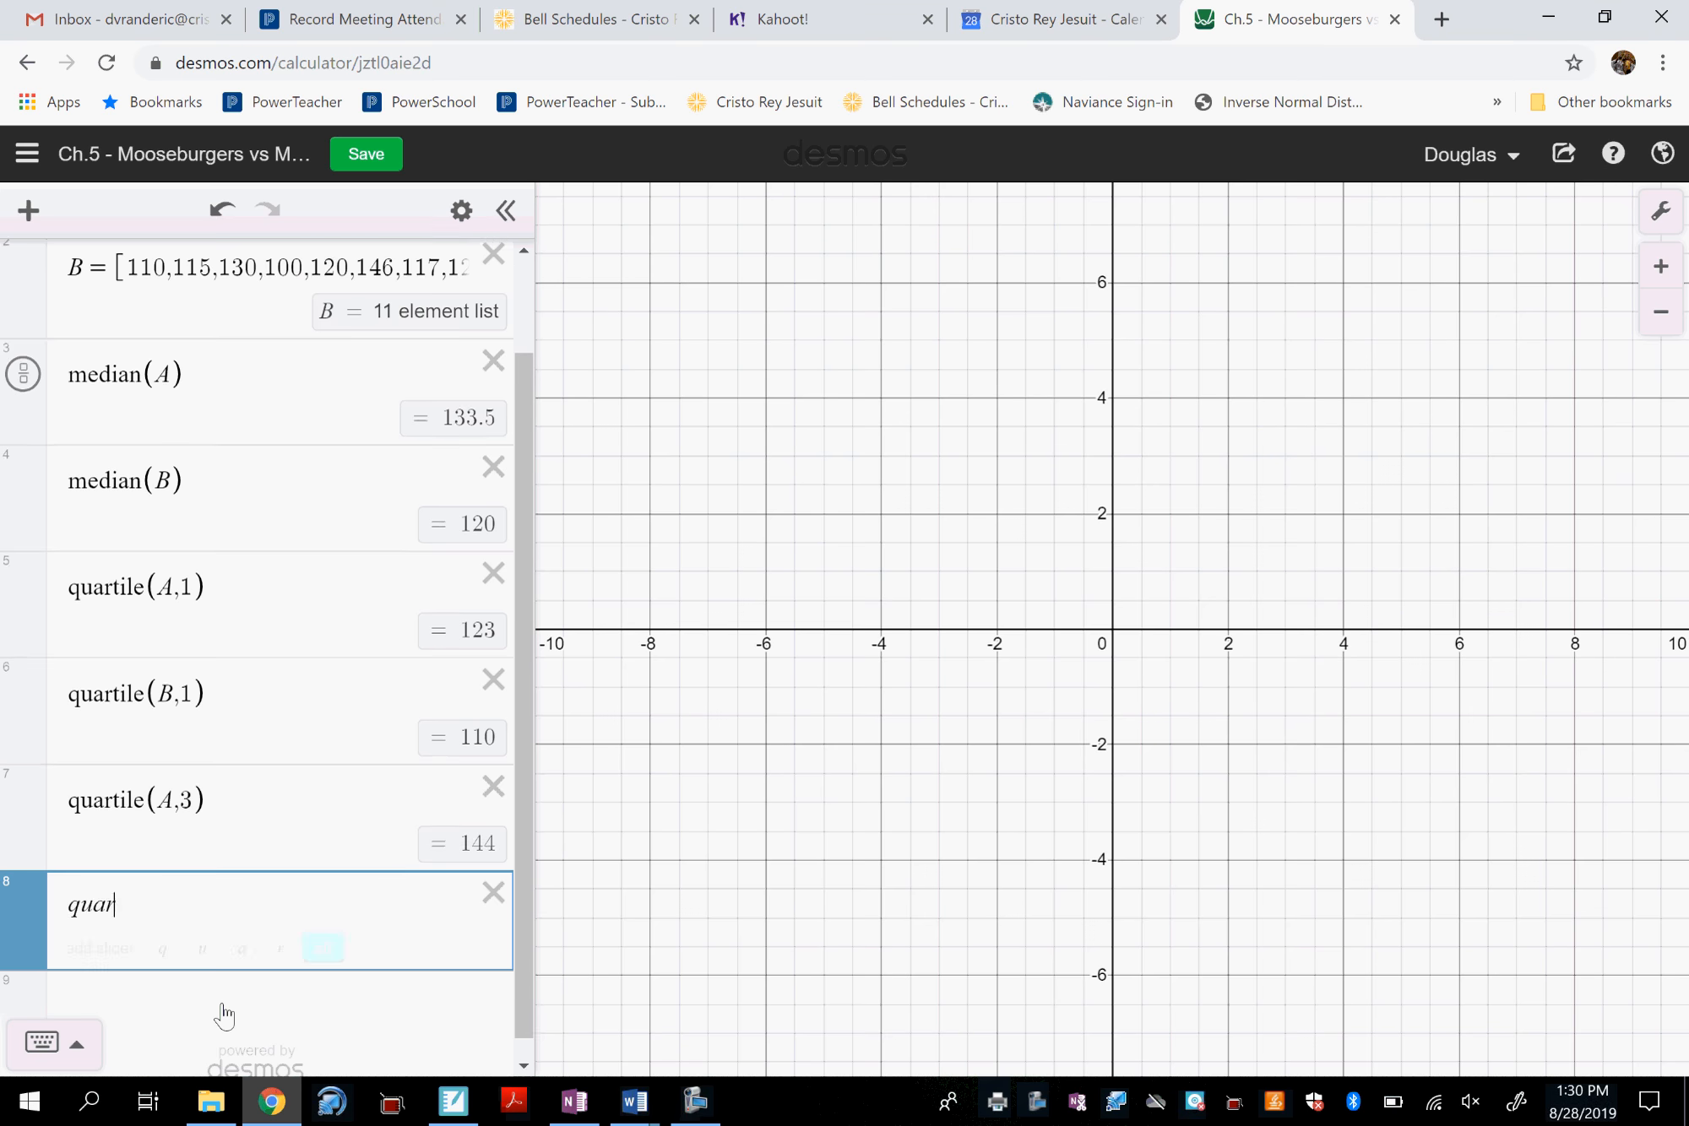
type("tile(B")
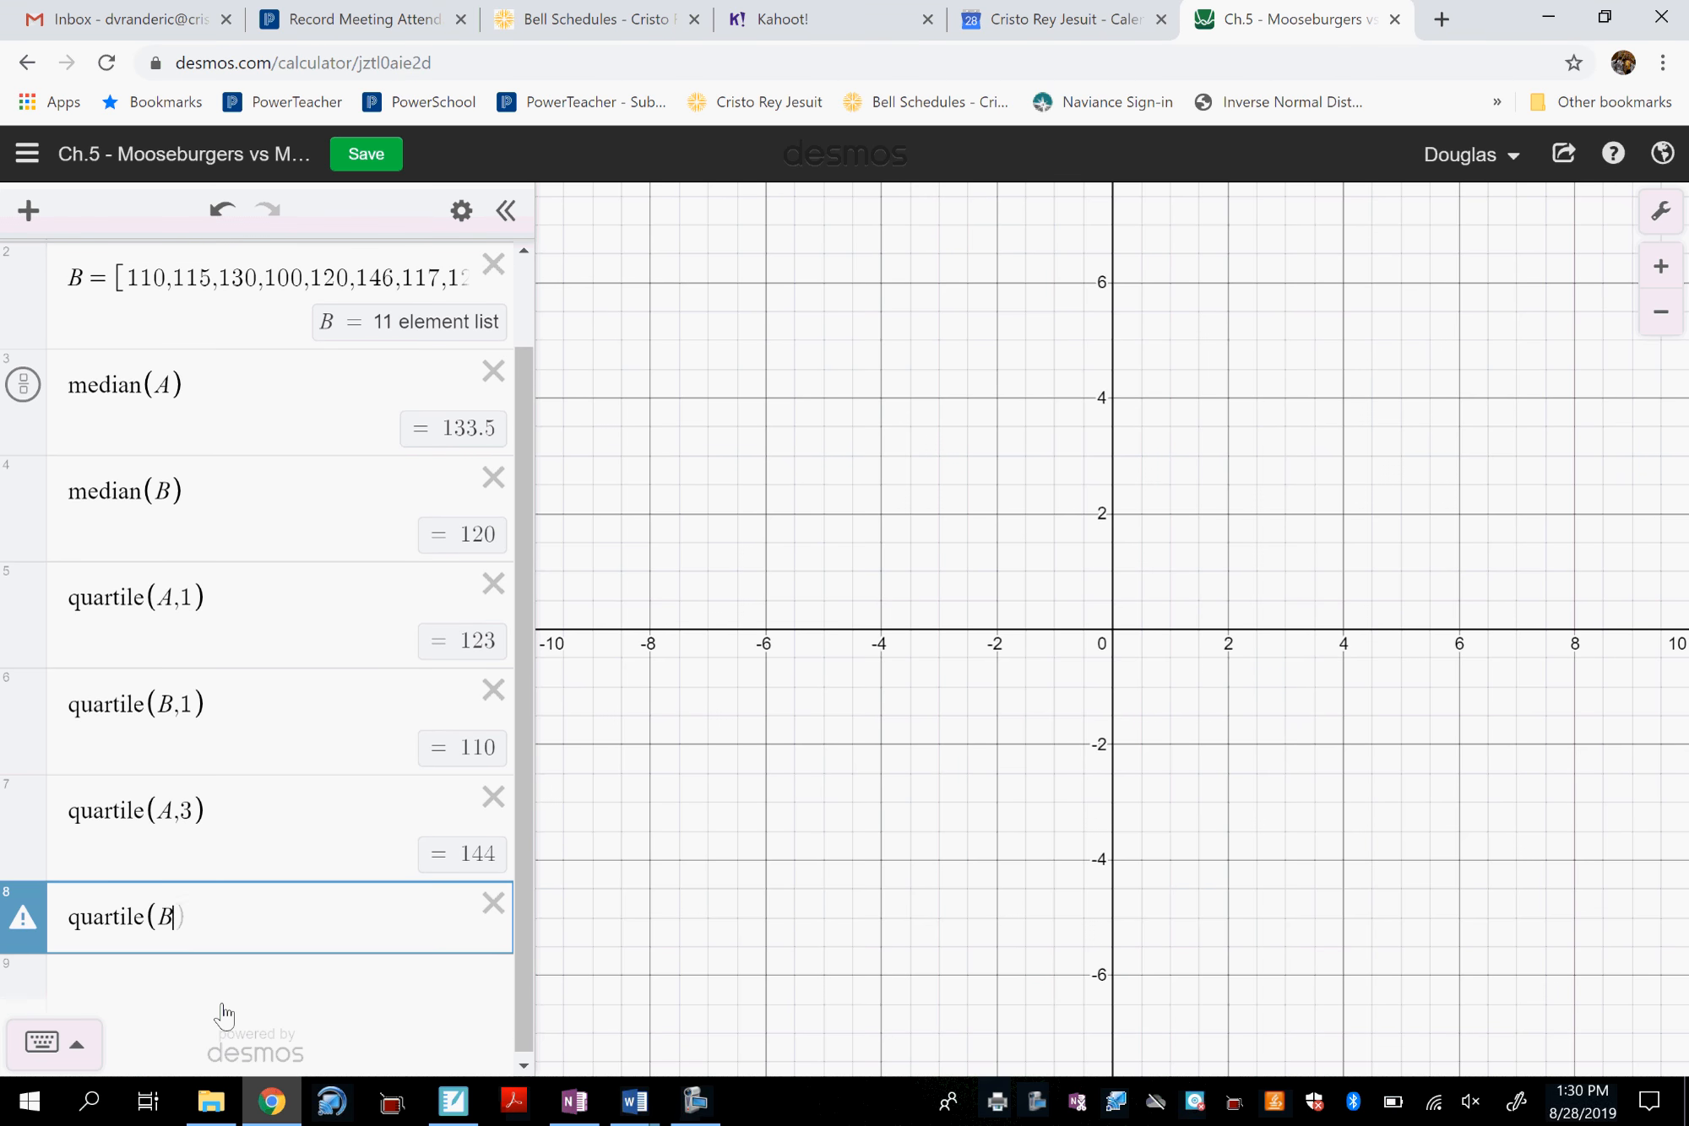
type(",3)")
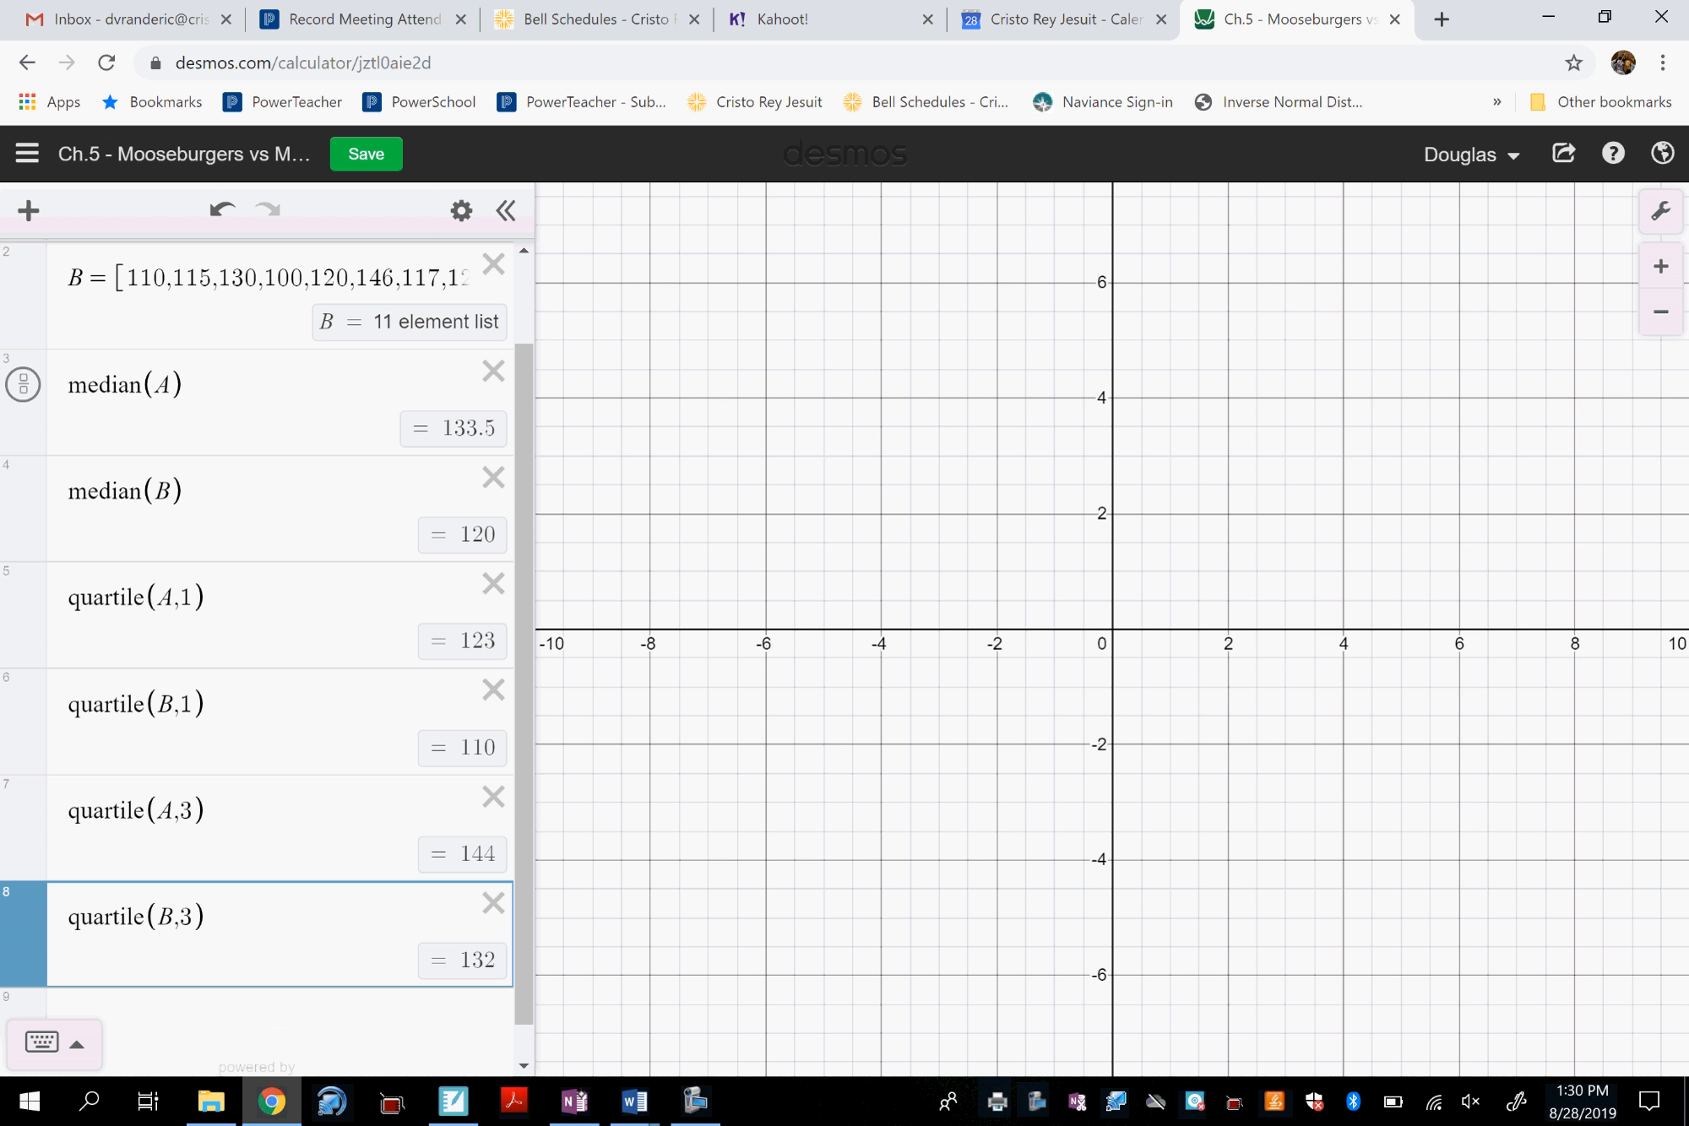
Switch to OneNote and complete the McTofu Q3 value as $132 after its dollar sign.
key("alt+Tab")
mouse_move(908, 680)
left_mouse_down()
mouse_move(907, 751)
mouse_move(1038, 734)
left_mouse_up()
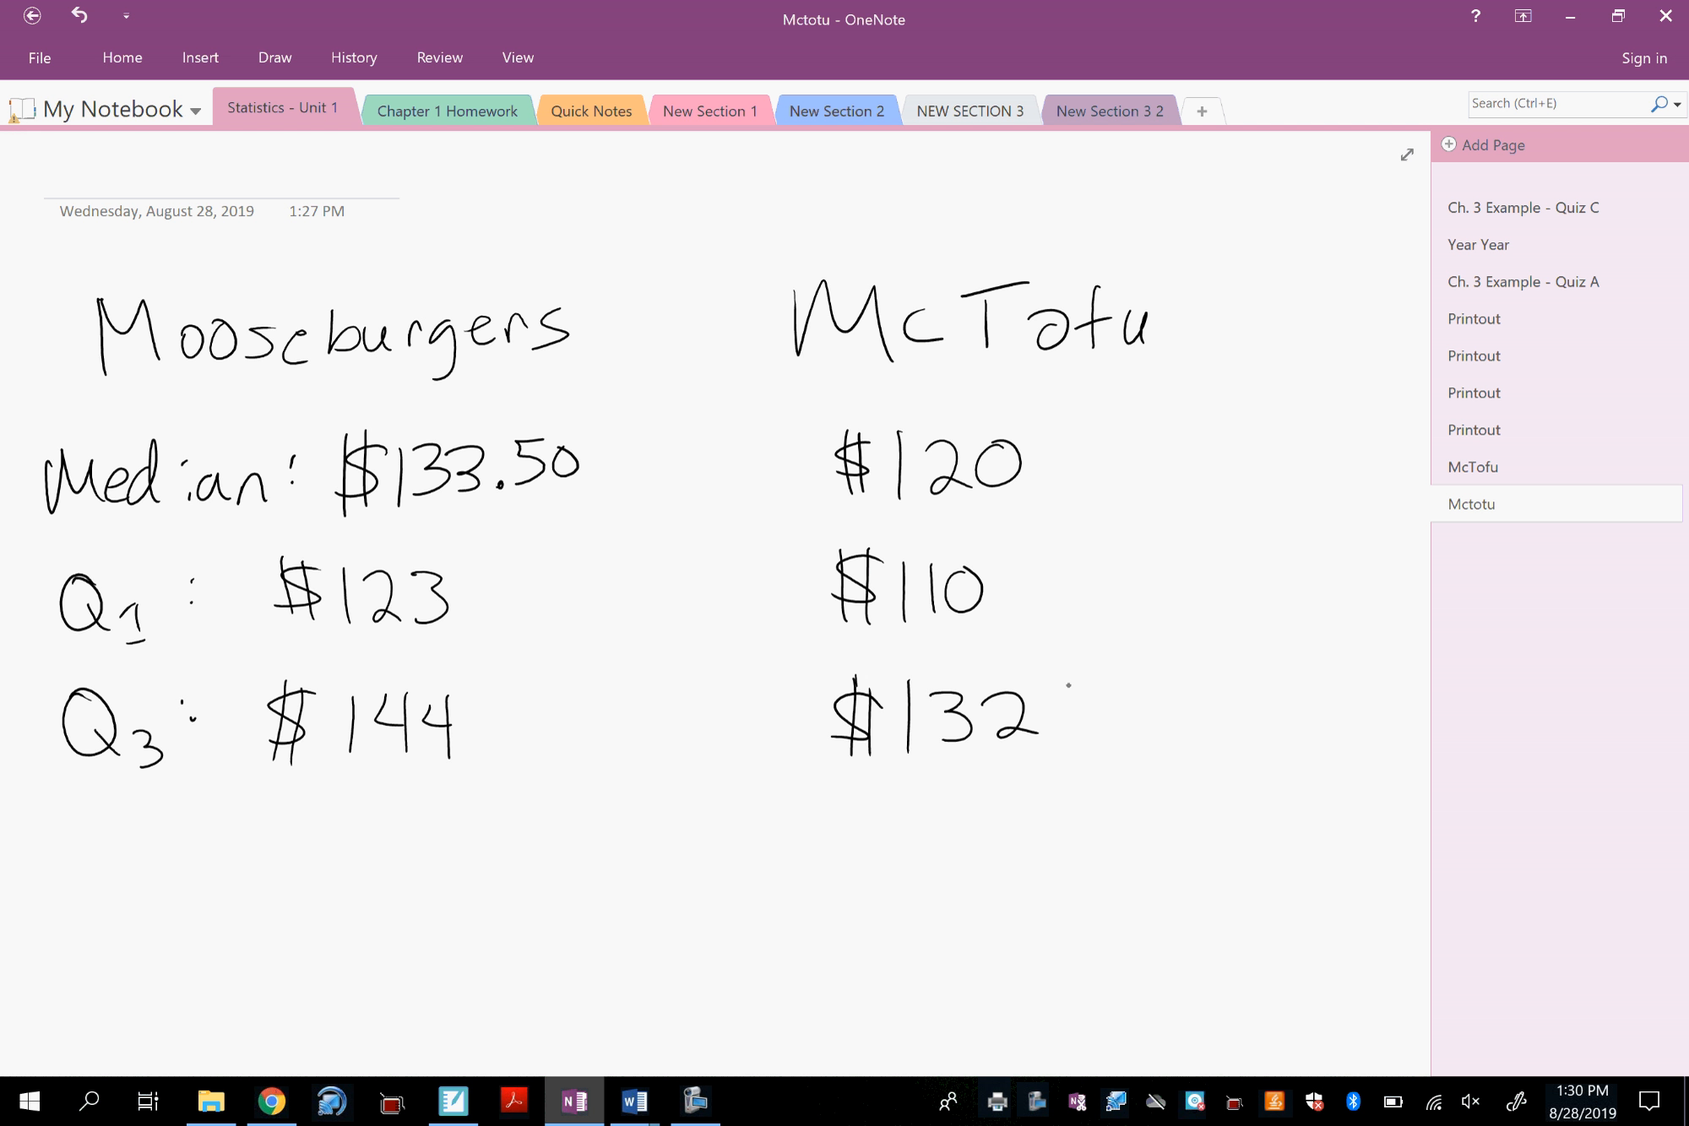
Handwrite the row labels "Min:" and "Max" below Q3 and show the page in Full Page View.
left_click_drag(57, 875, 194, 867)
left_click(213, 827)
left_click_drag(60, 977, 197, 964)
left_click_drag(194, 927, 166, 965)
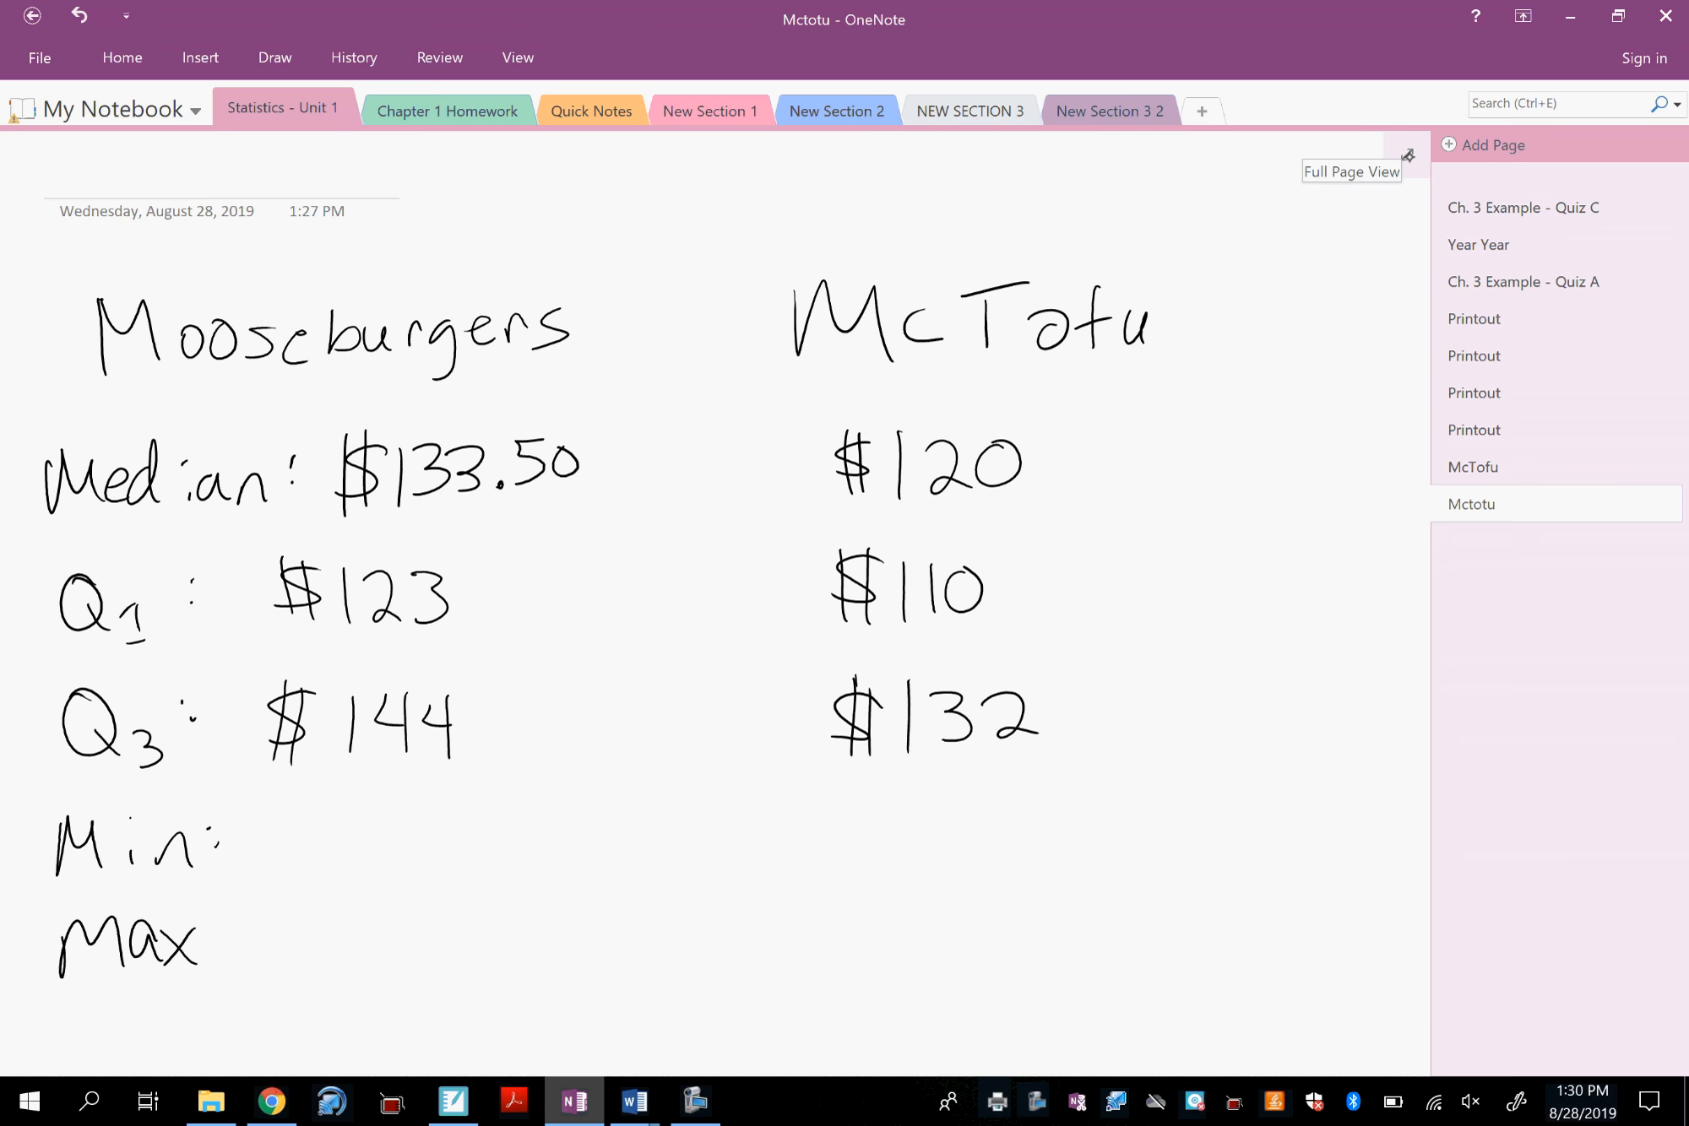
left_click(1406, 154)
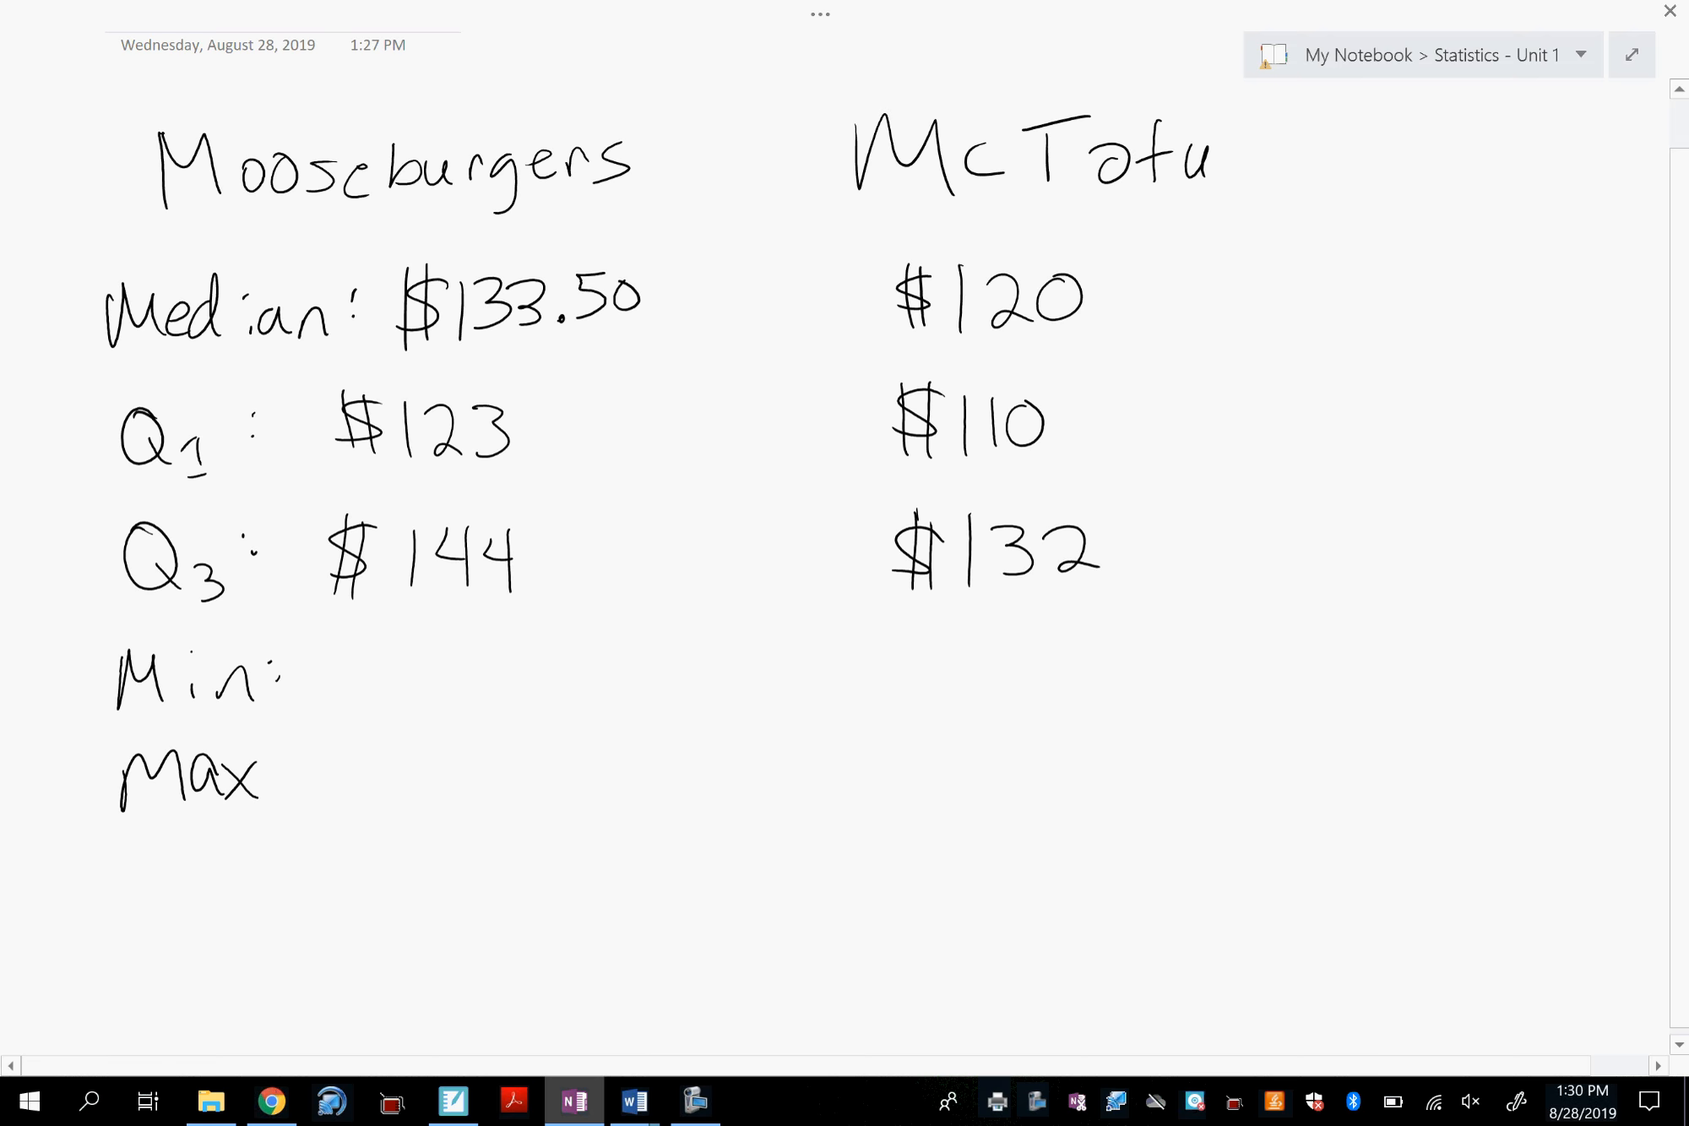
Switch to Desmos and calculate the minimum of list A with min(A).
left_click(271, 1101)
left_click(175, 1024)
type("mi")
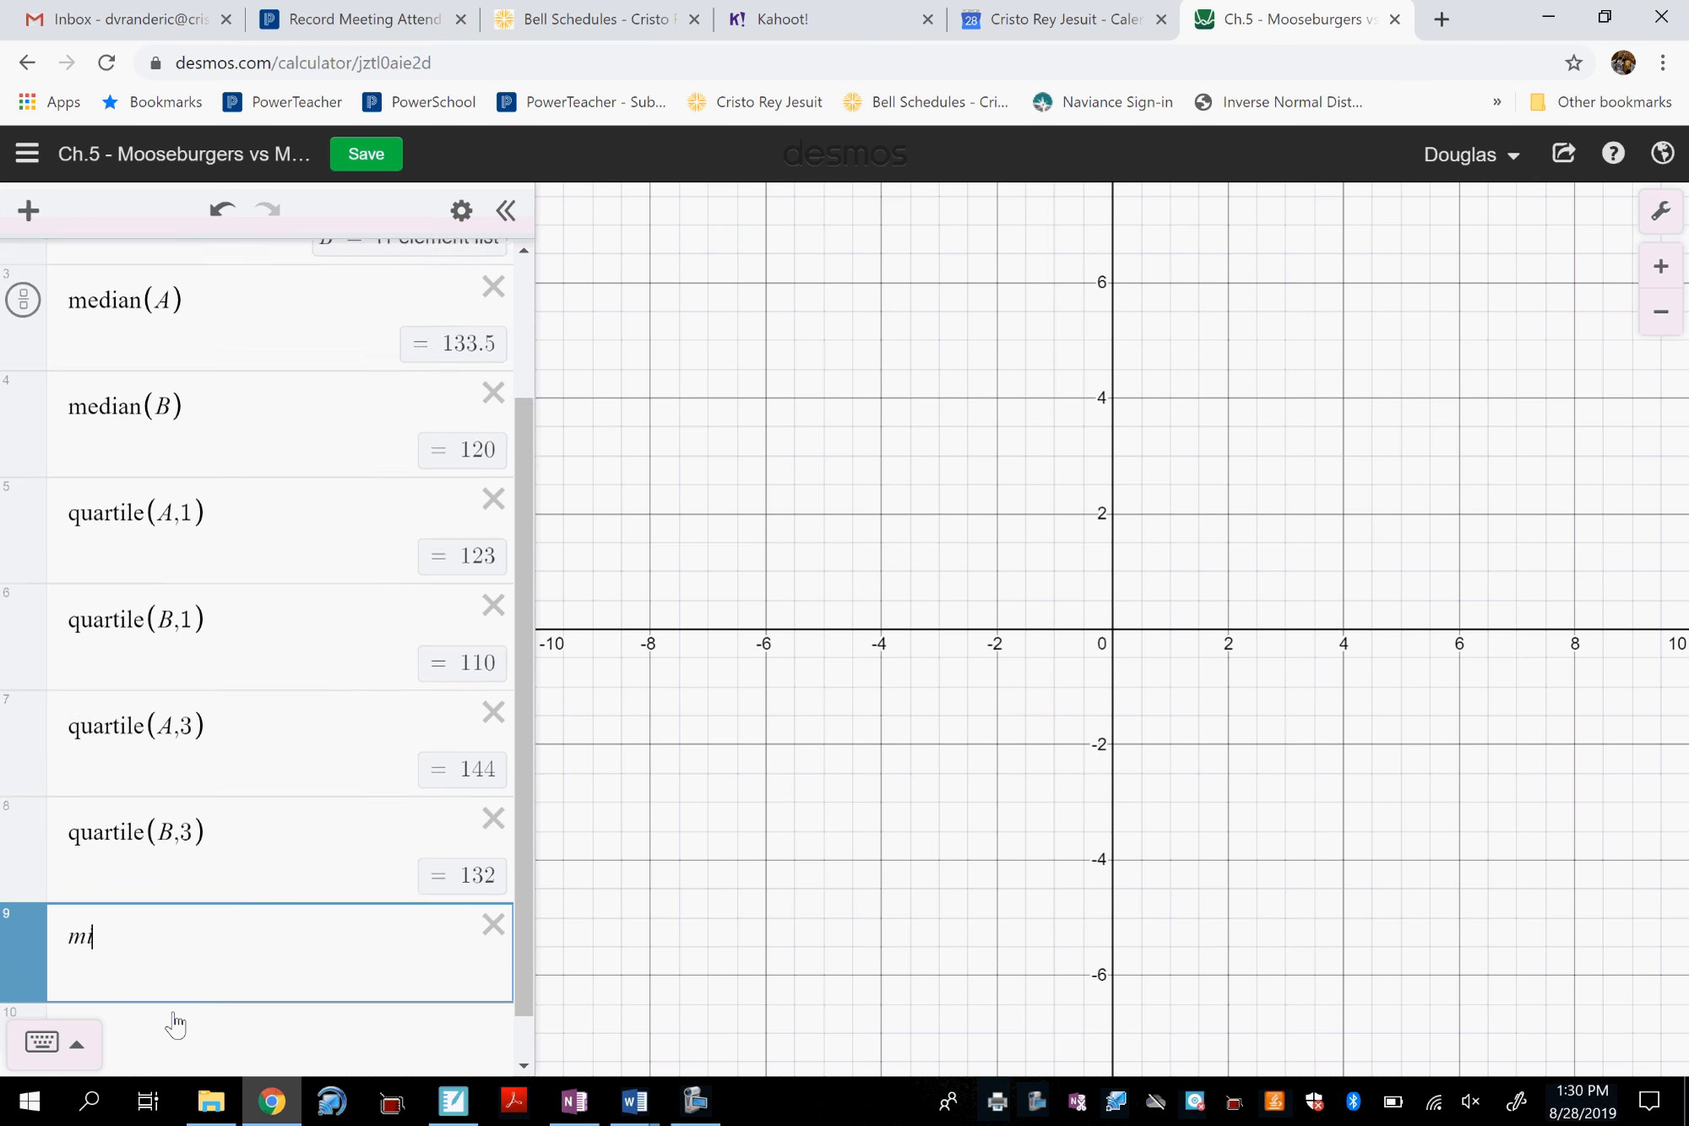
type("n(A)")
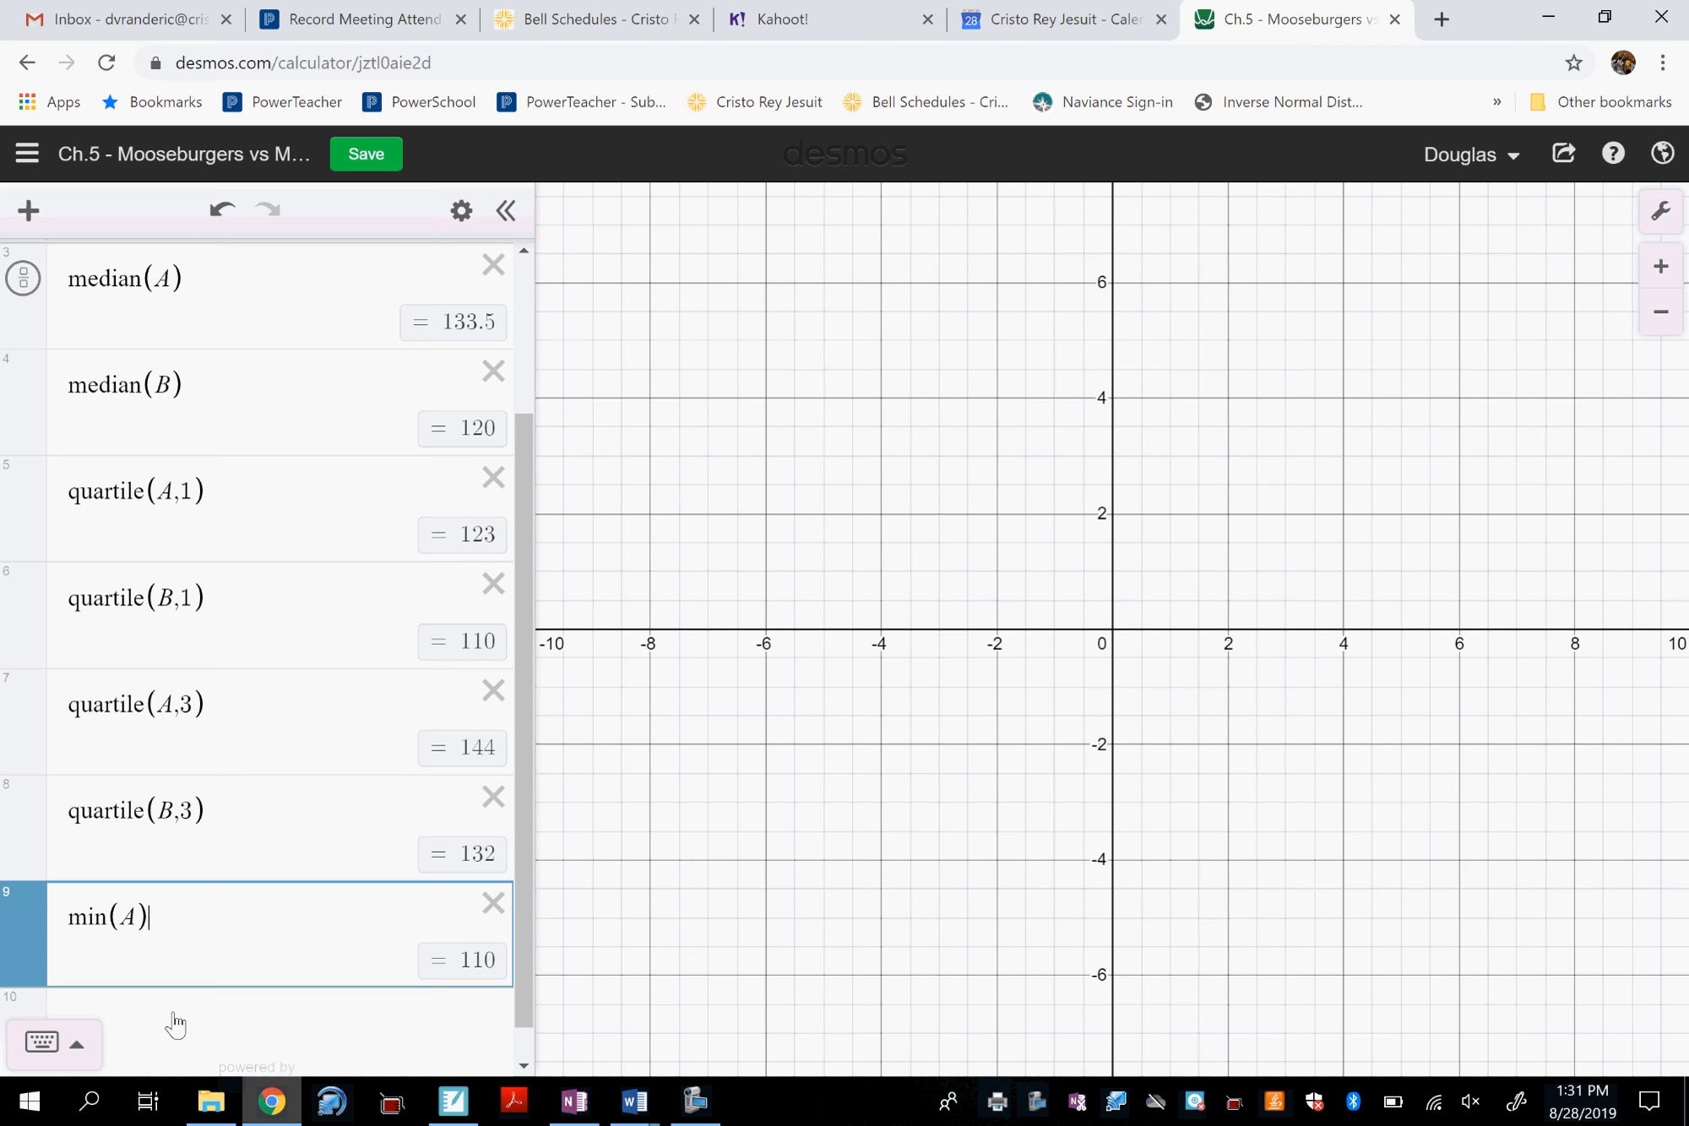
Switch to OneNote and handwrite $110 as the Mooseburgers minimum, plus a dollar sign in the Max row.
left_click(574, 1101)
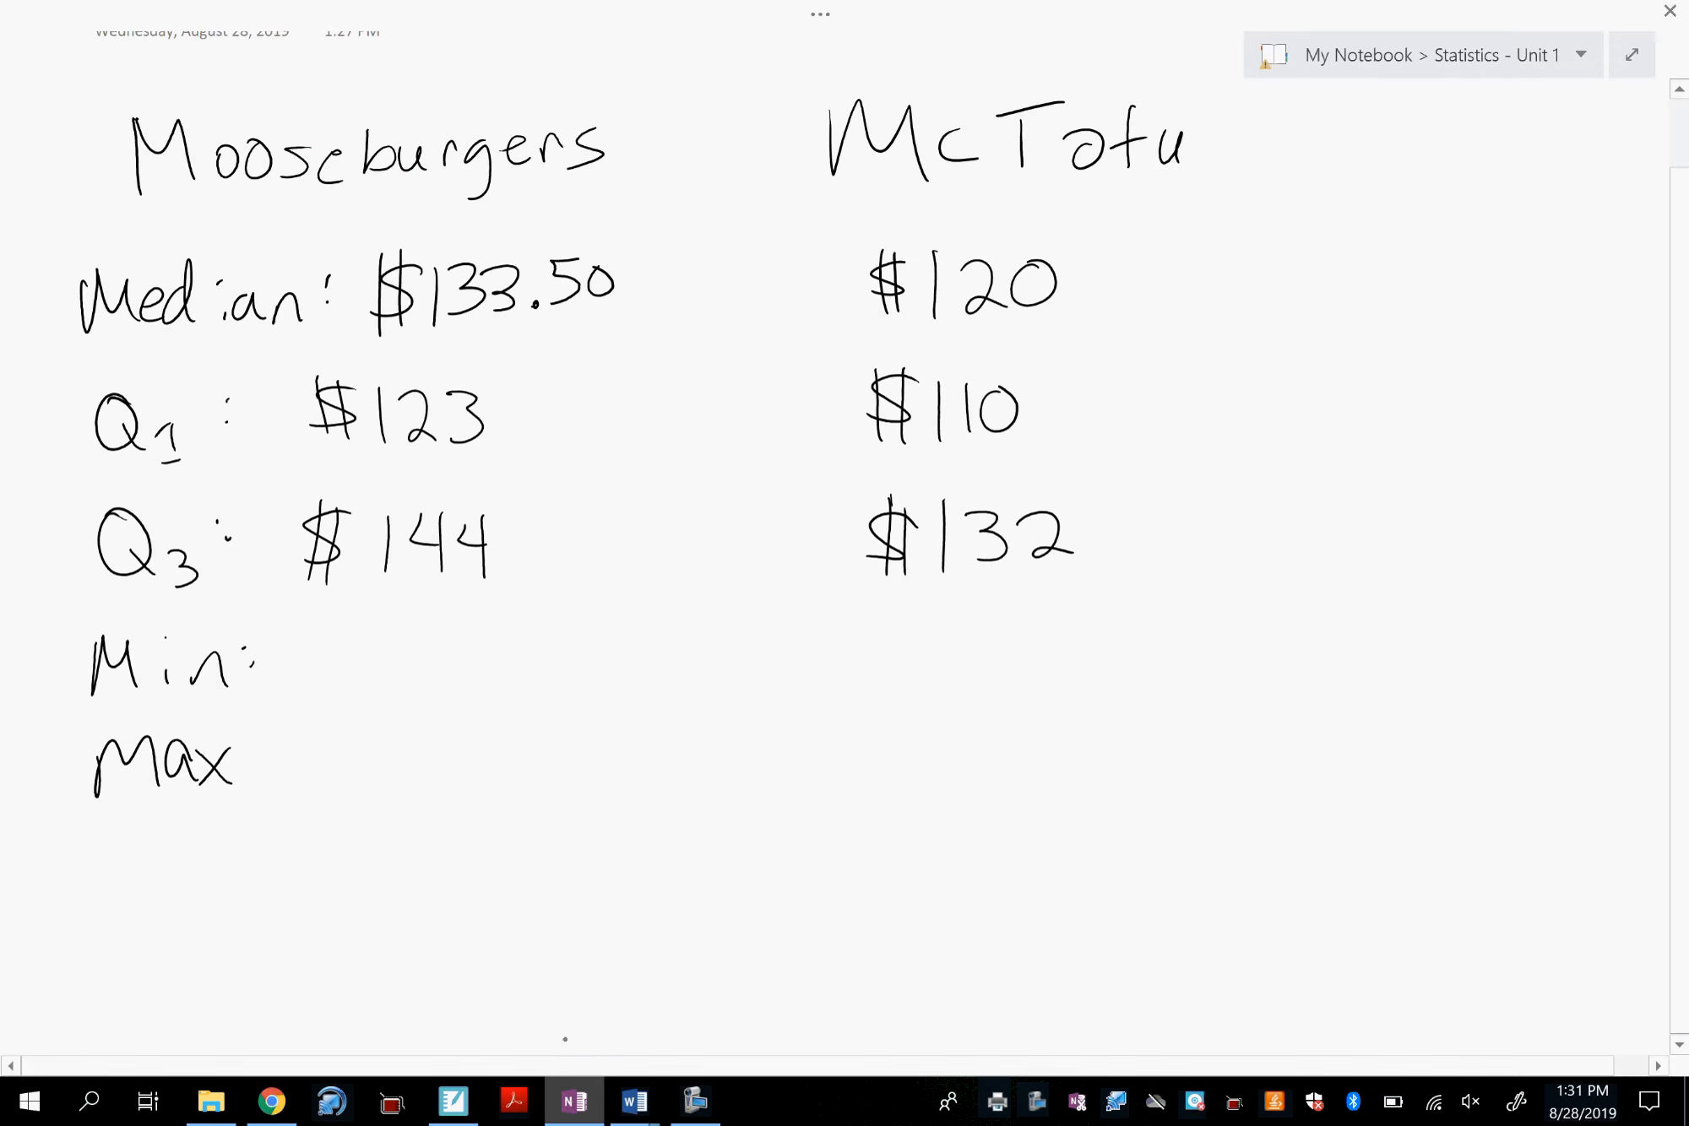
mouse_move(381, 638)
left_mouse_down()
mouse_move(339, 687)
mouse_move(342, 713)
mouse_move(358, 698)
left_mouse_up()
mouse_move(402, 645)
left_mouse_down()
mouse_move(398, 699)
mouse_move(456, 652)
left_mouse_up()
left_click_drag(380, 736, 342, 786)
mouse_move(343, 726)
left_mouse_down()
mouse_move(345, 795)
mouse_move(366, 789)
left_mouse_up()
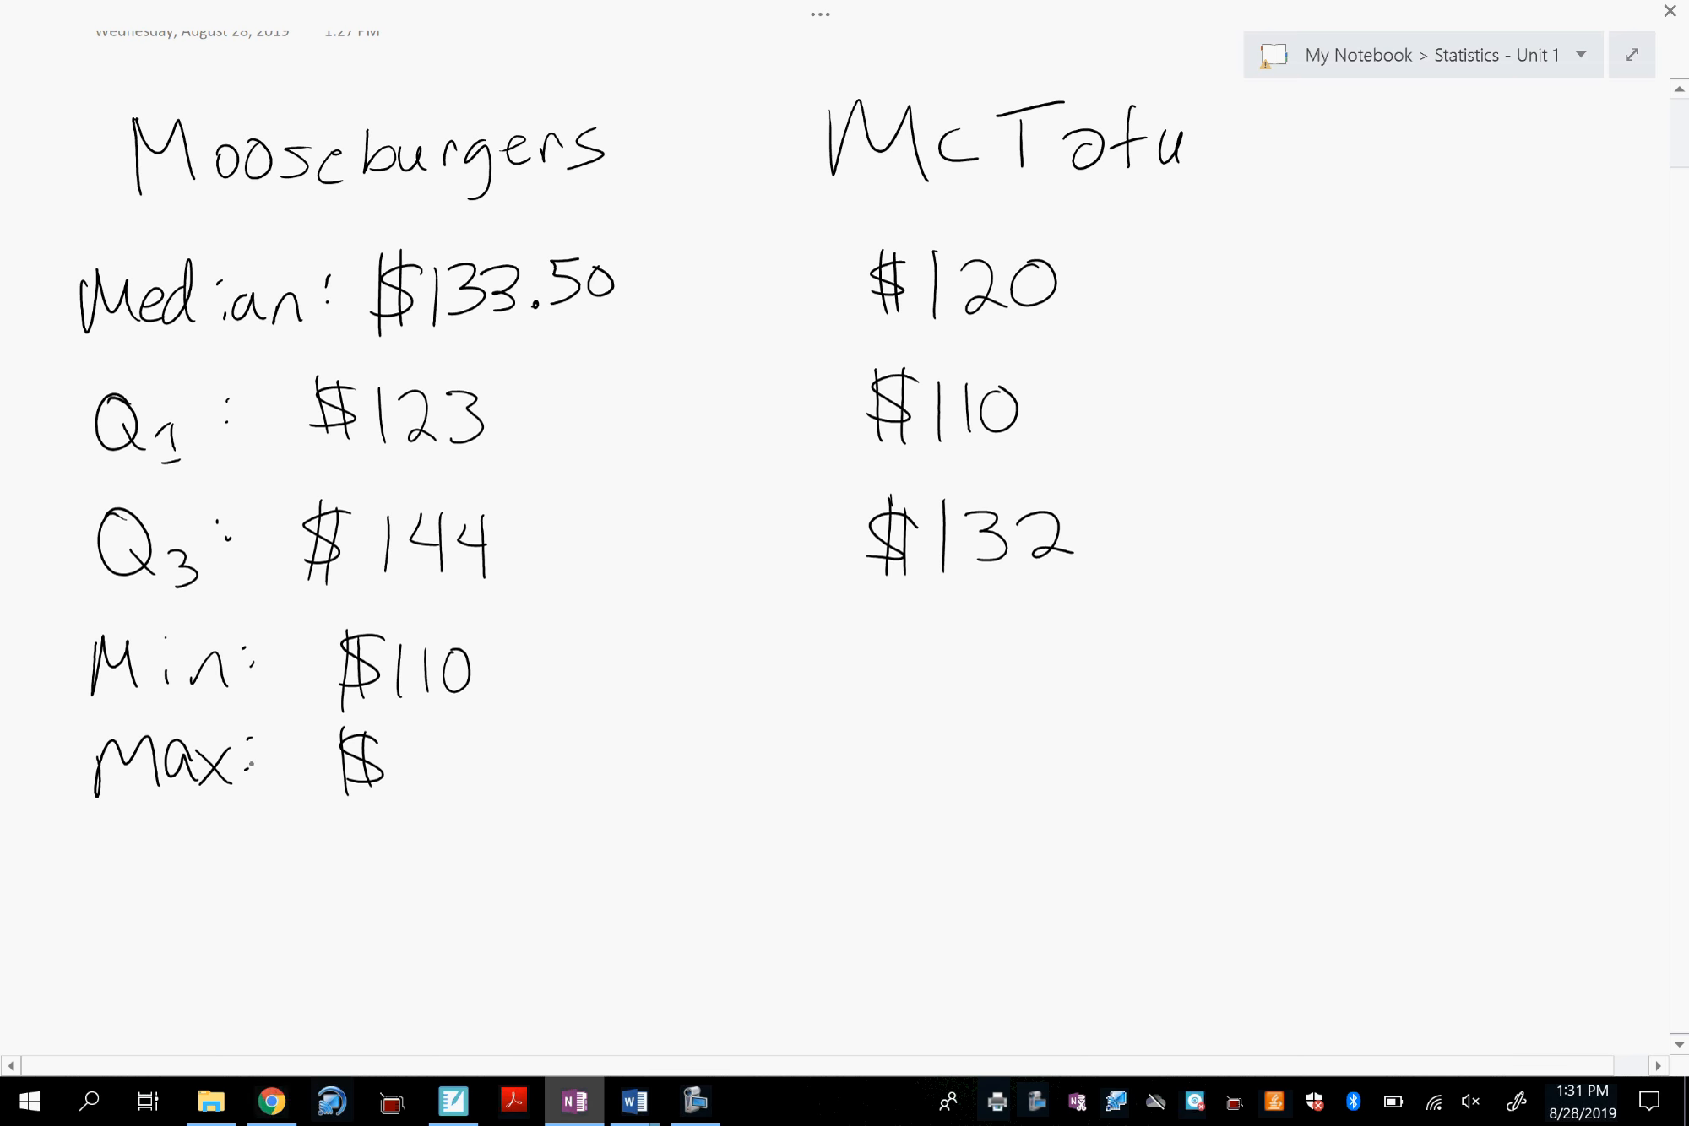
Switch to Desmos and calculate the maximum of list A with max(A) in a new expression.
left_click(285, 1086)
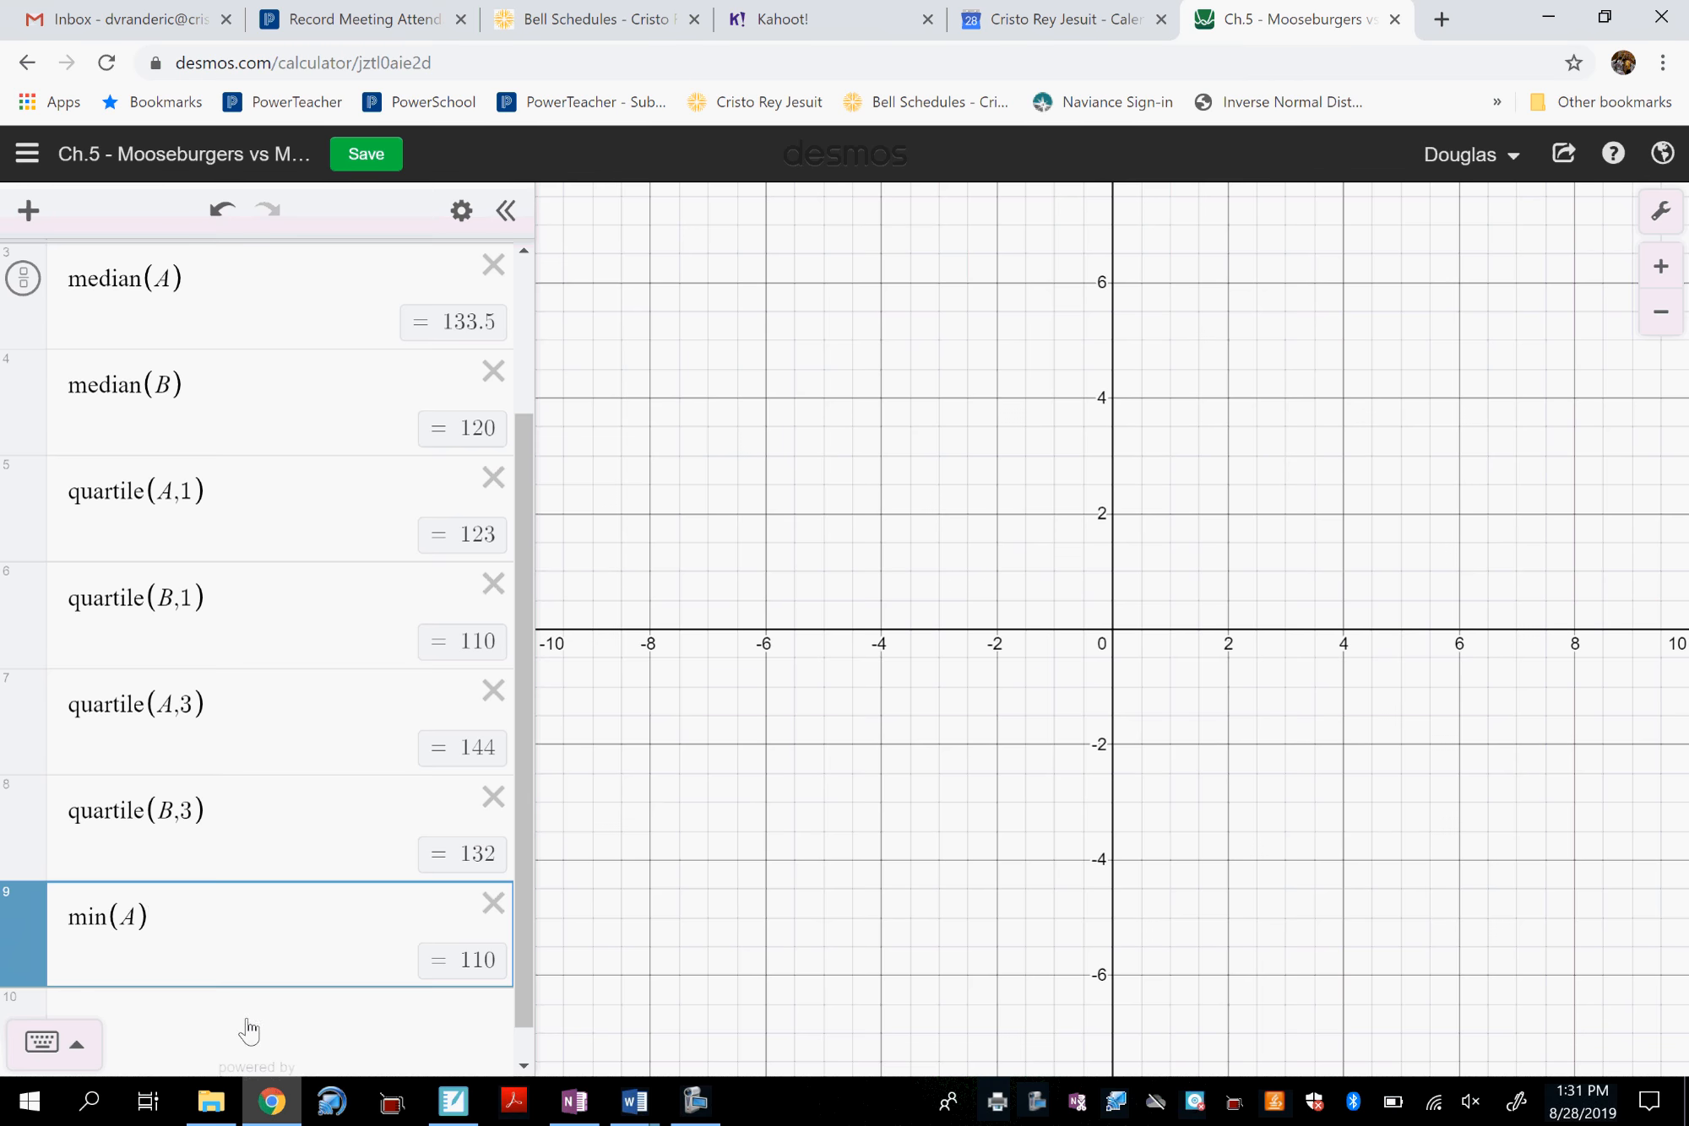
key("Return")
type("max(A")
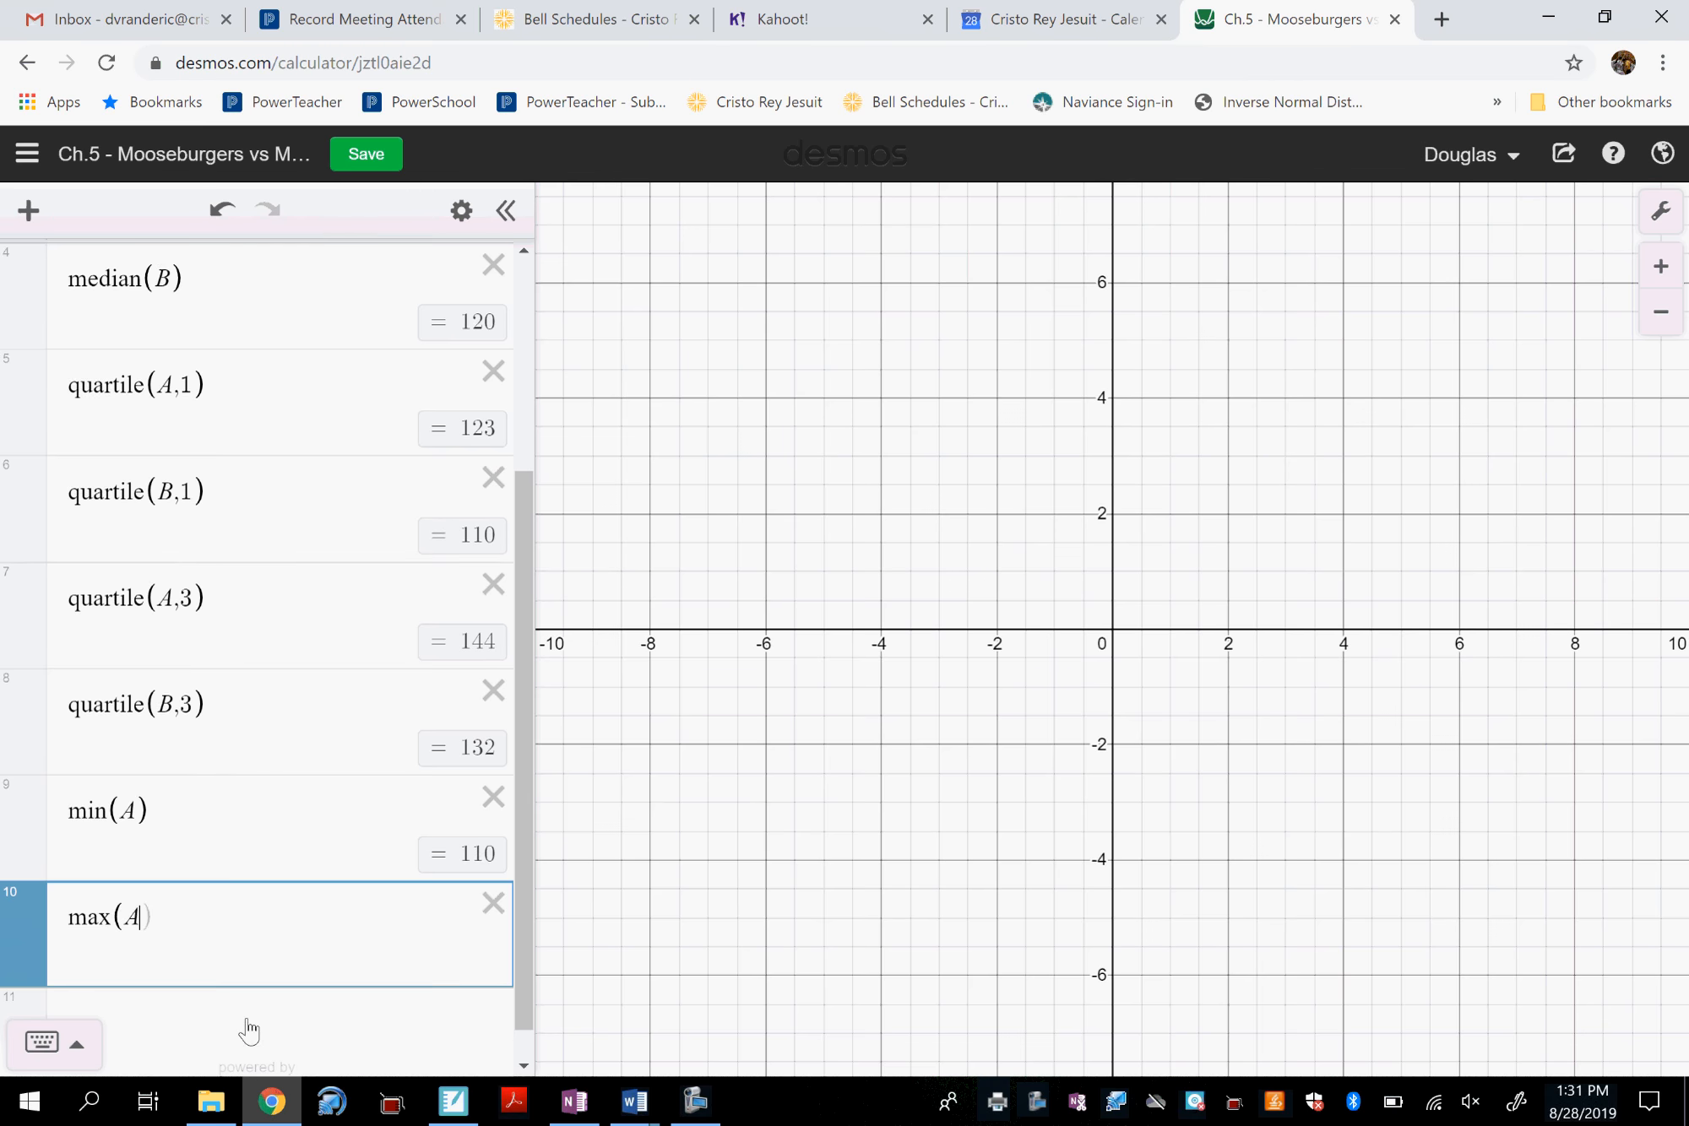
Complete the max(A) expression, switch to OneNote and handwrite 160 after the dollar sign as the Mooseburgers maximum.
type(")")
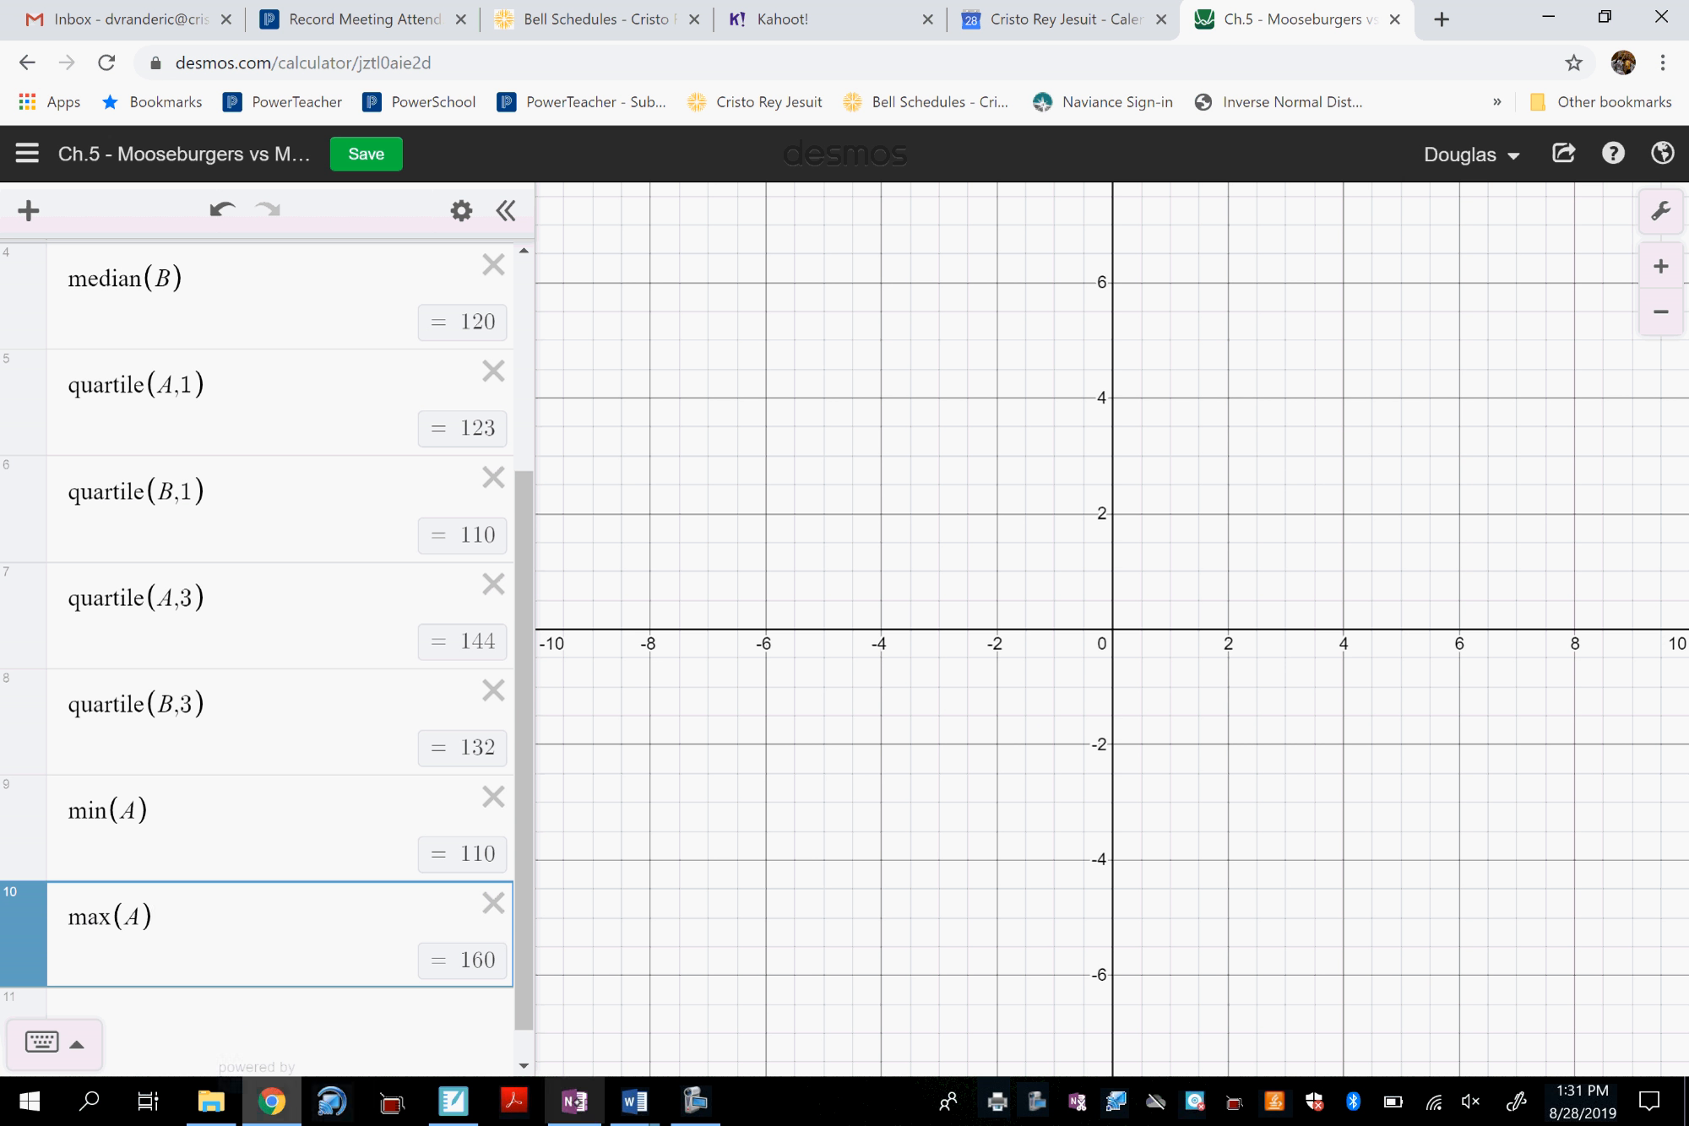
left_click(574, 1101)
left_click_drag(403, 729, 402, 792)
mouse_move(434, 733)
left_mouse_down()
mouse_move(427, 764)
mouse_move(479, 748)
left_mouse_up()
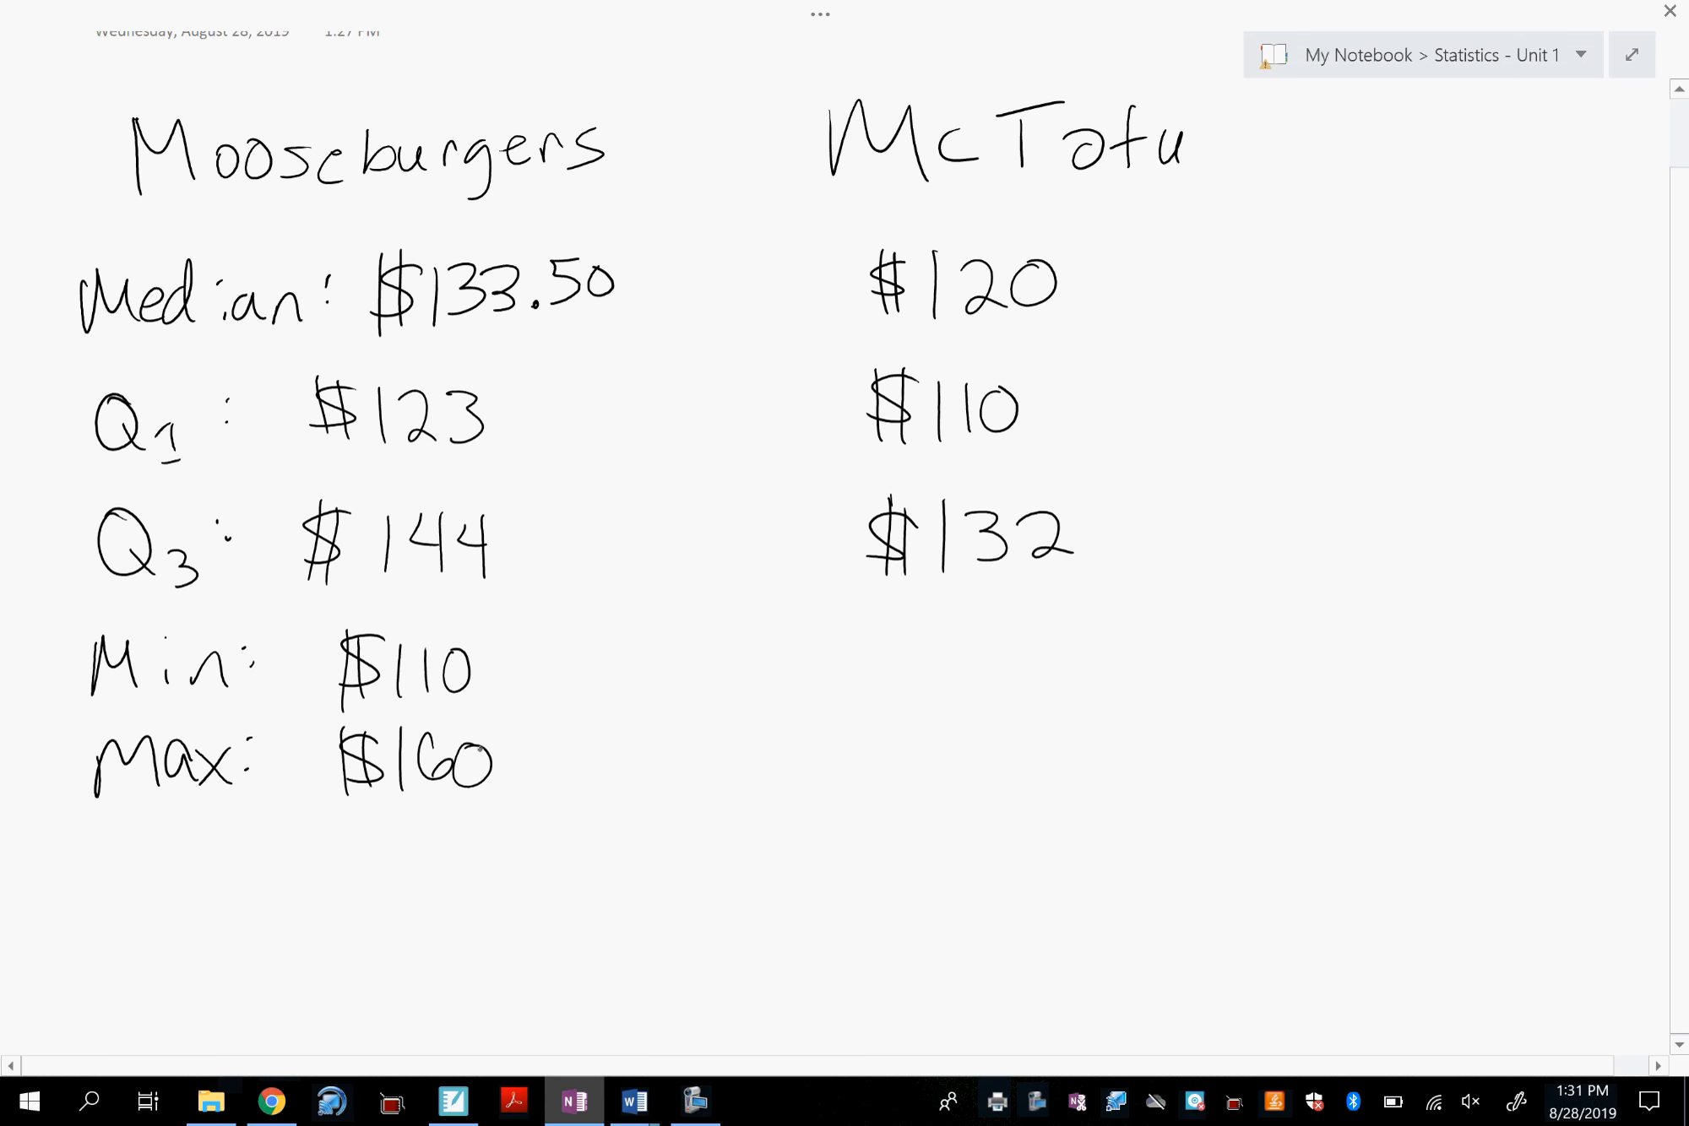
Switch to Desmos and calculate the minimum of list B with min(B) in a new expression.
left_click(271, 1101)
left_click(221, 1009)
type("min(B)")
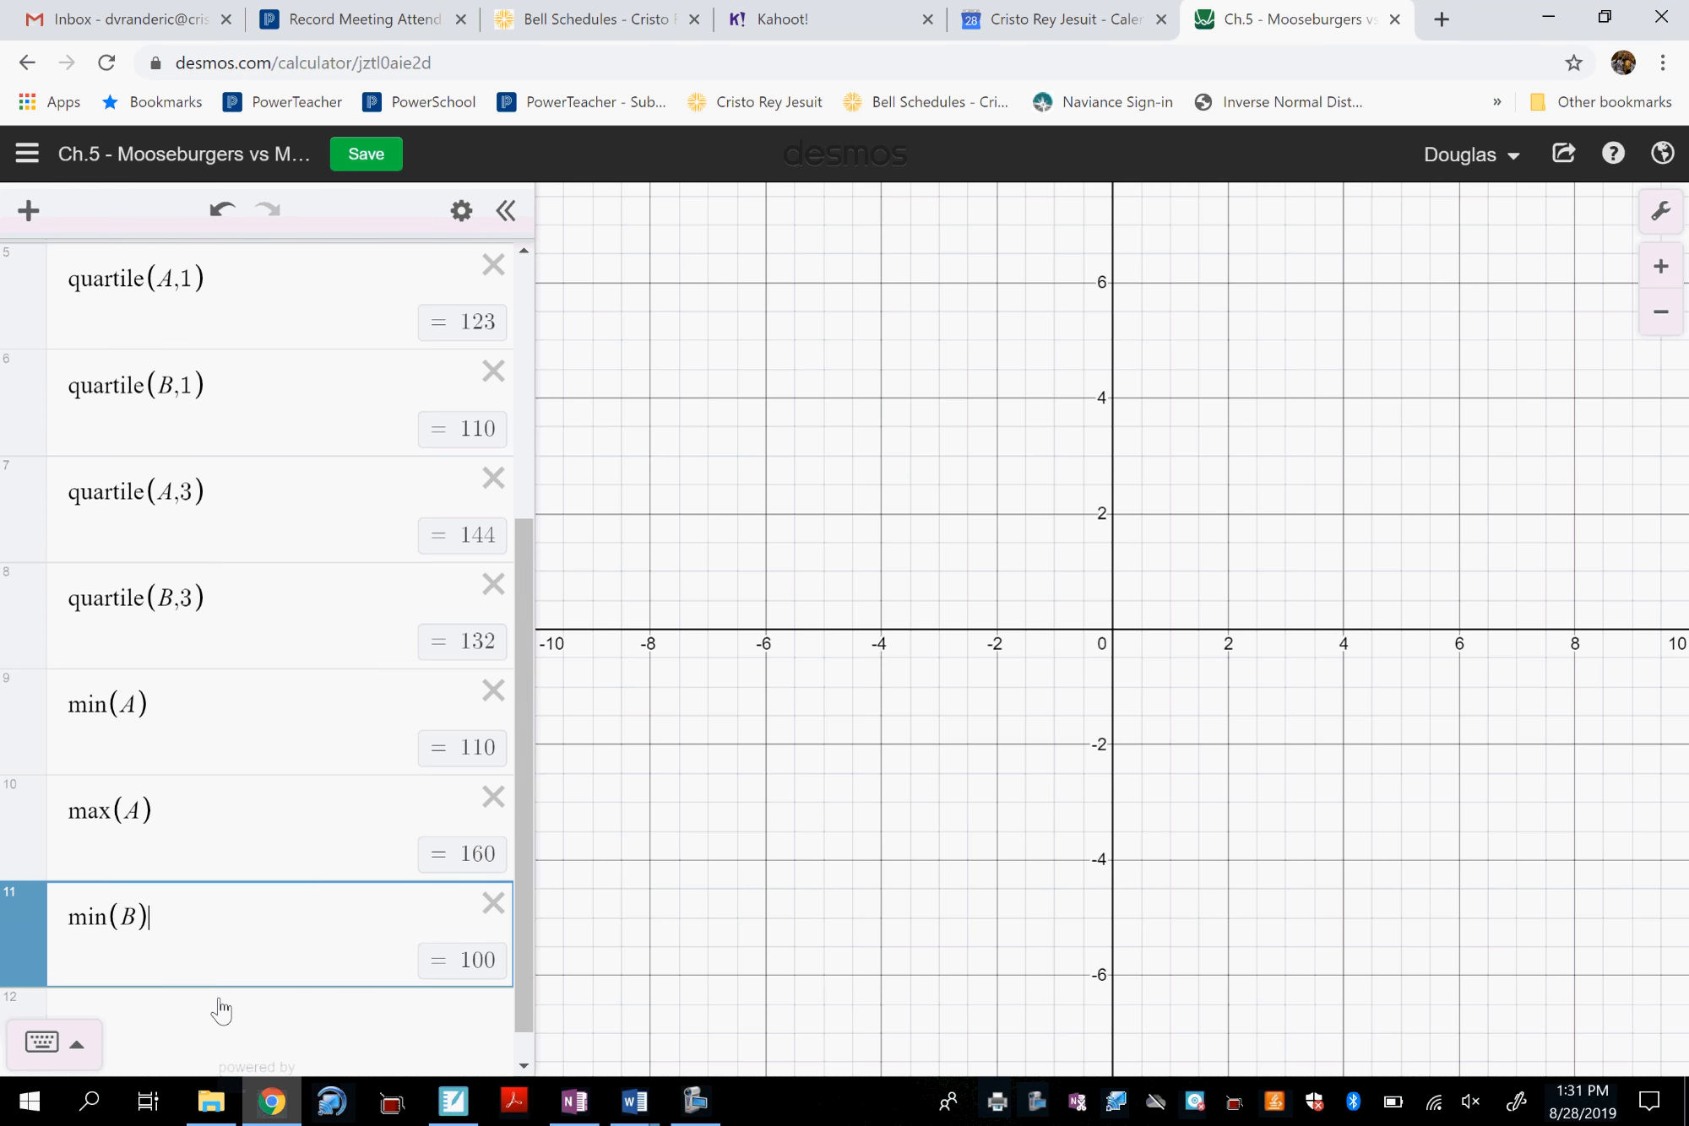
Switch to OneNote and handwrite $100 as the McTofu minimum, plus a dollar sign in the McTofu Max row.
left_click(574, 1102)
left_click_drag(932, 611, 901, 667)
mouse_move(911, 606)
left_mouse_down()
mouse_move(912, 672)
mouse_move(956, 677)
mouse_move(986, 640)
mouse_move(1027, 635)
left_mouse_up()
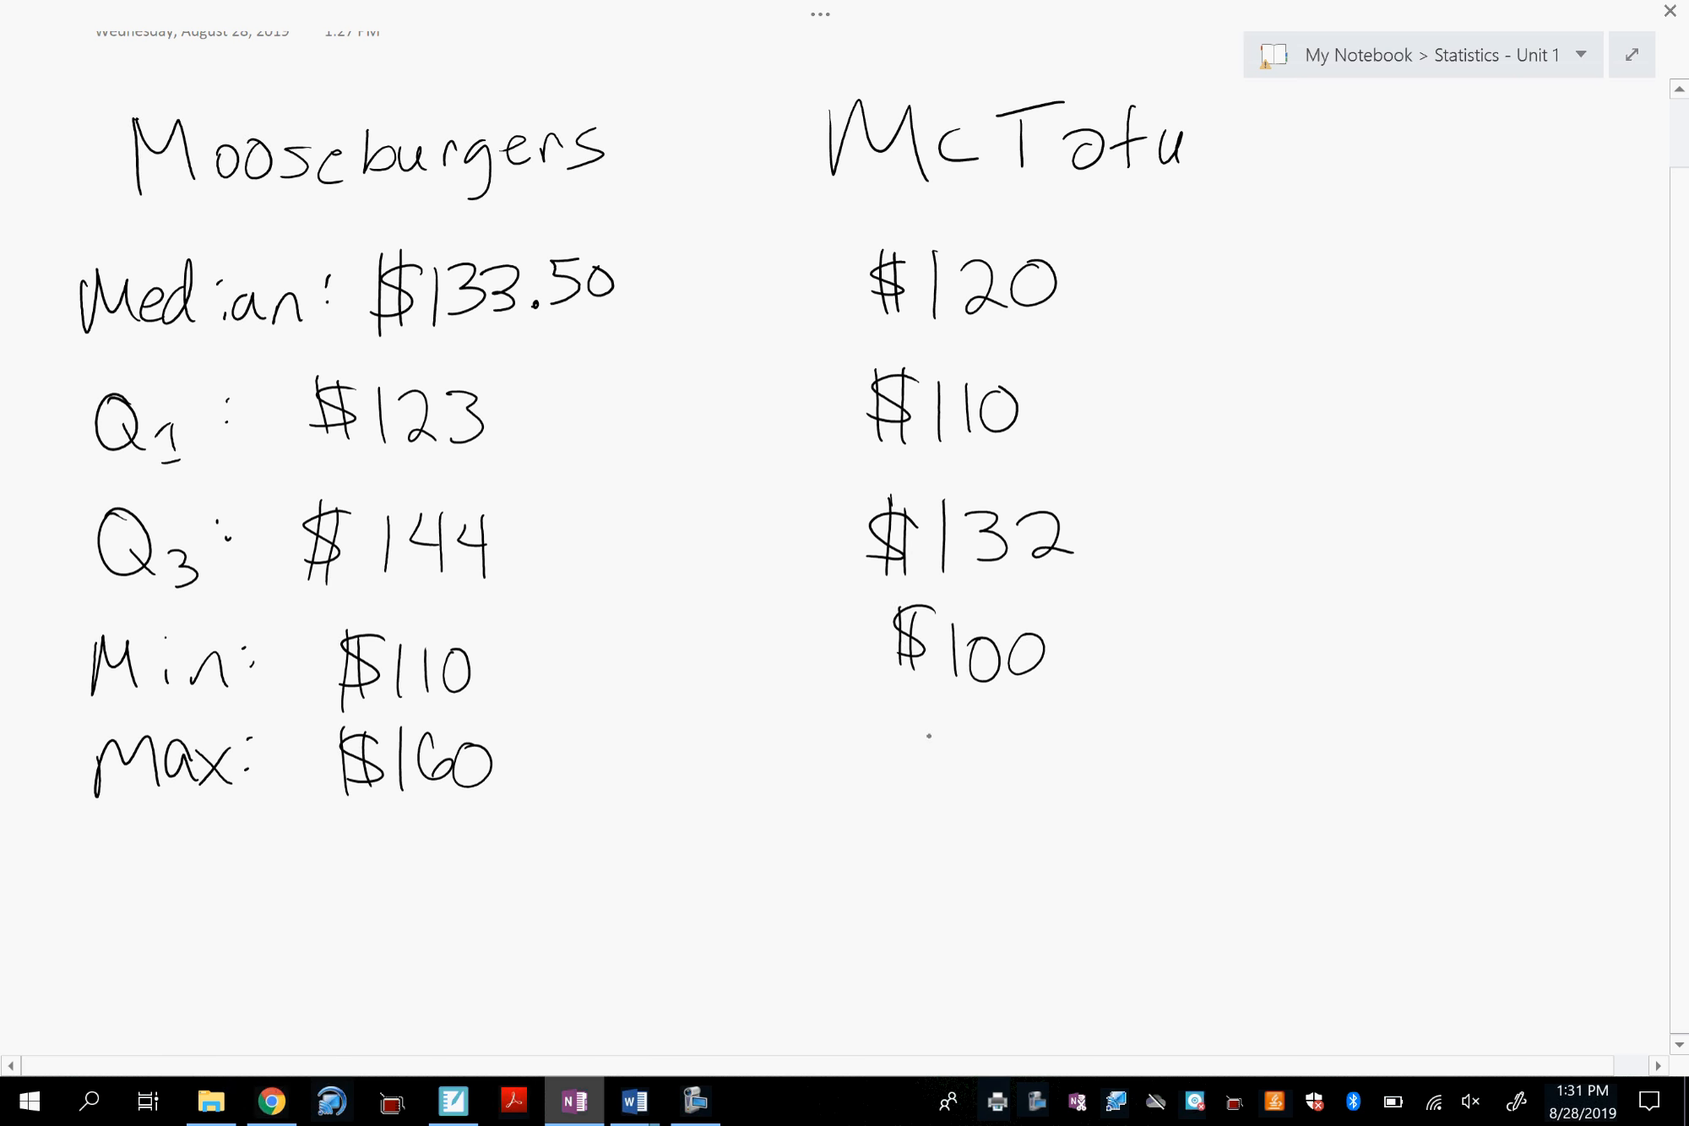
left_click_drag(929, 736, 899, 784)
left_click_drag(914, 727, 915, 780)
Switch to Desmos and calculate the maximum of list B with max(B) in a new expression.
left_click(271, 1101)
left_click(200, 1023)
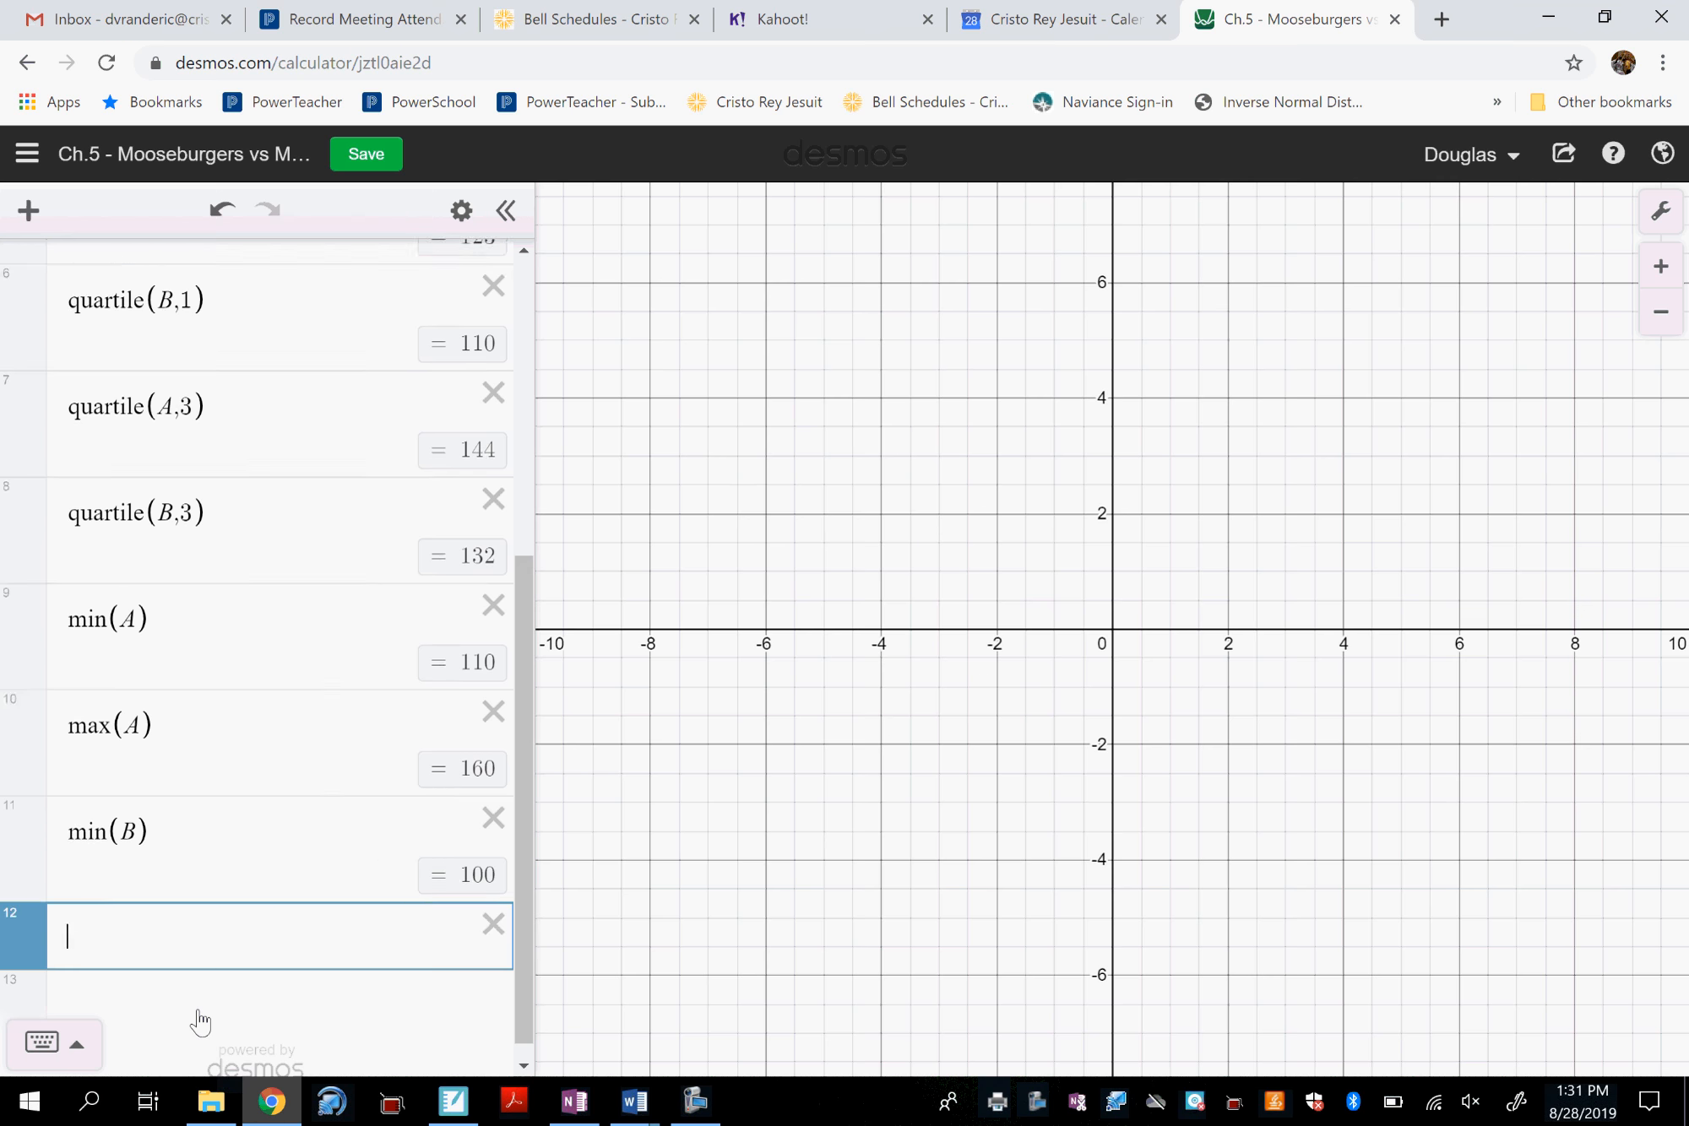
type("max(B")
type(")")
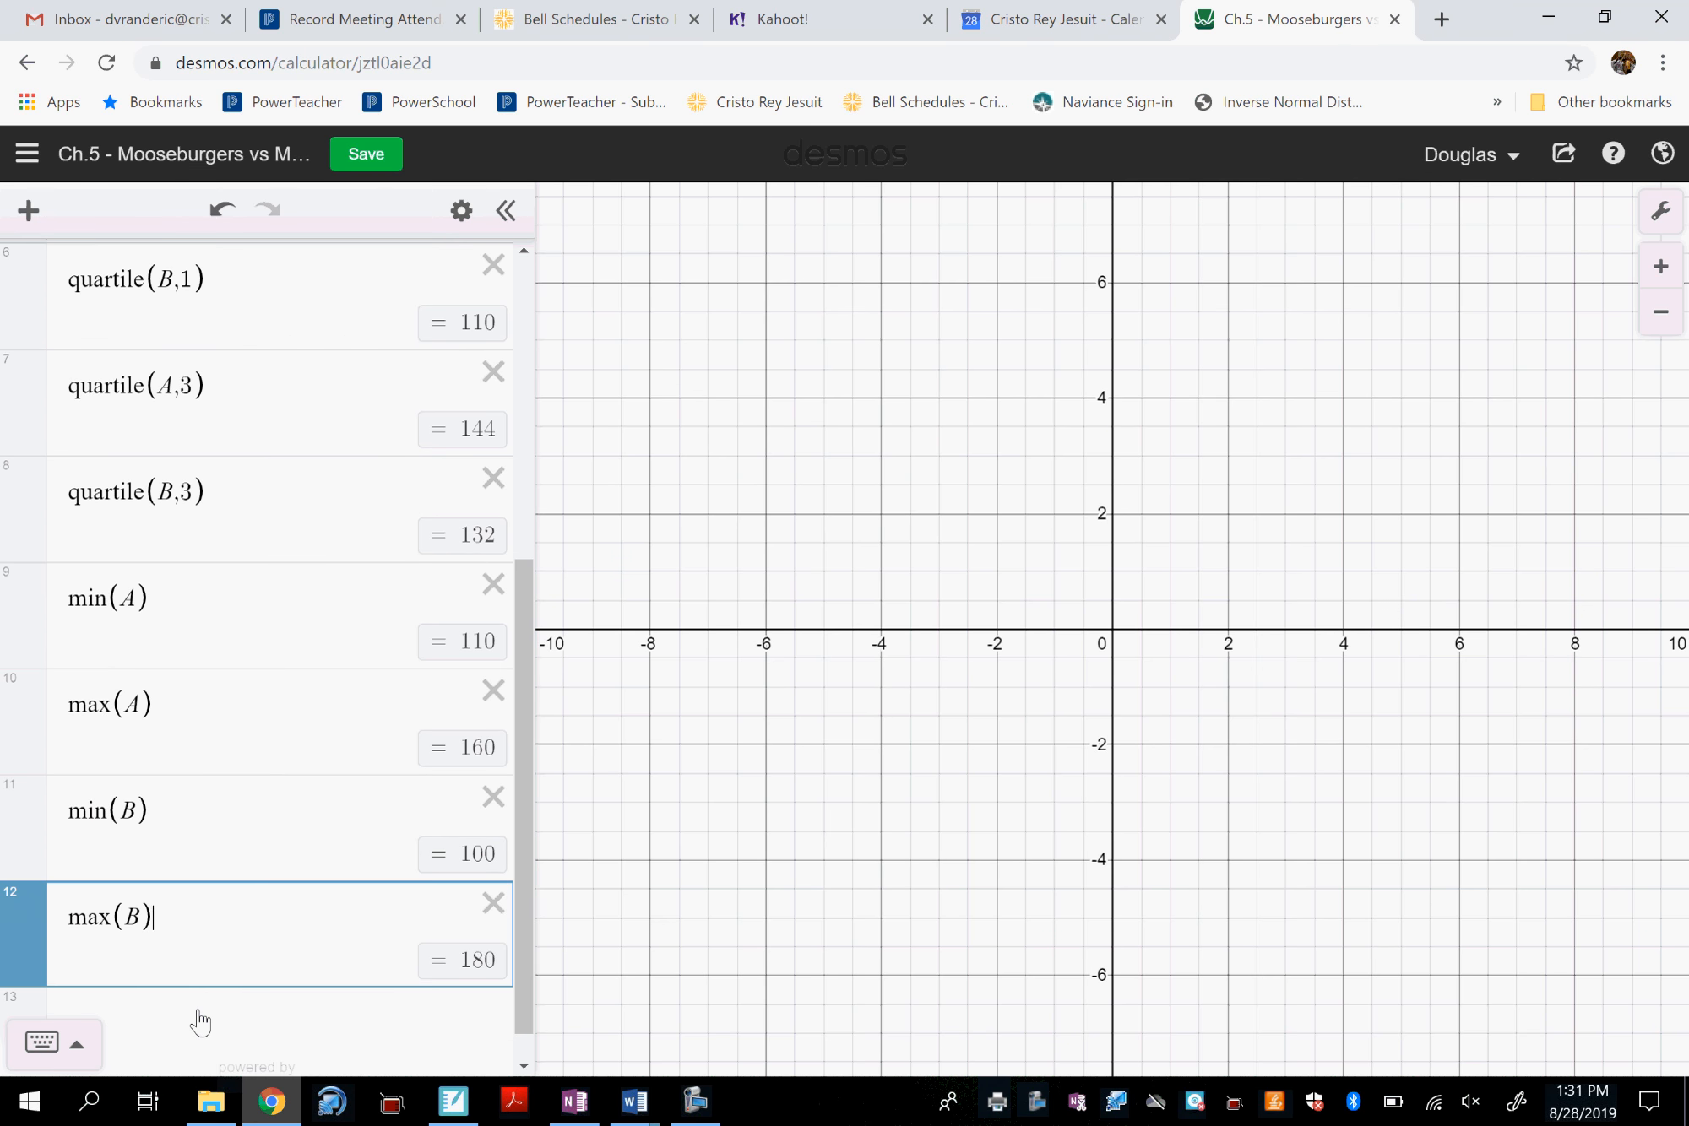
Switch to OneNote and handwrite 180 after the dollar sign as the McTofu maximum.
left_click(574, 1102)
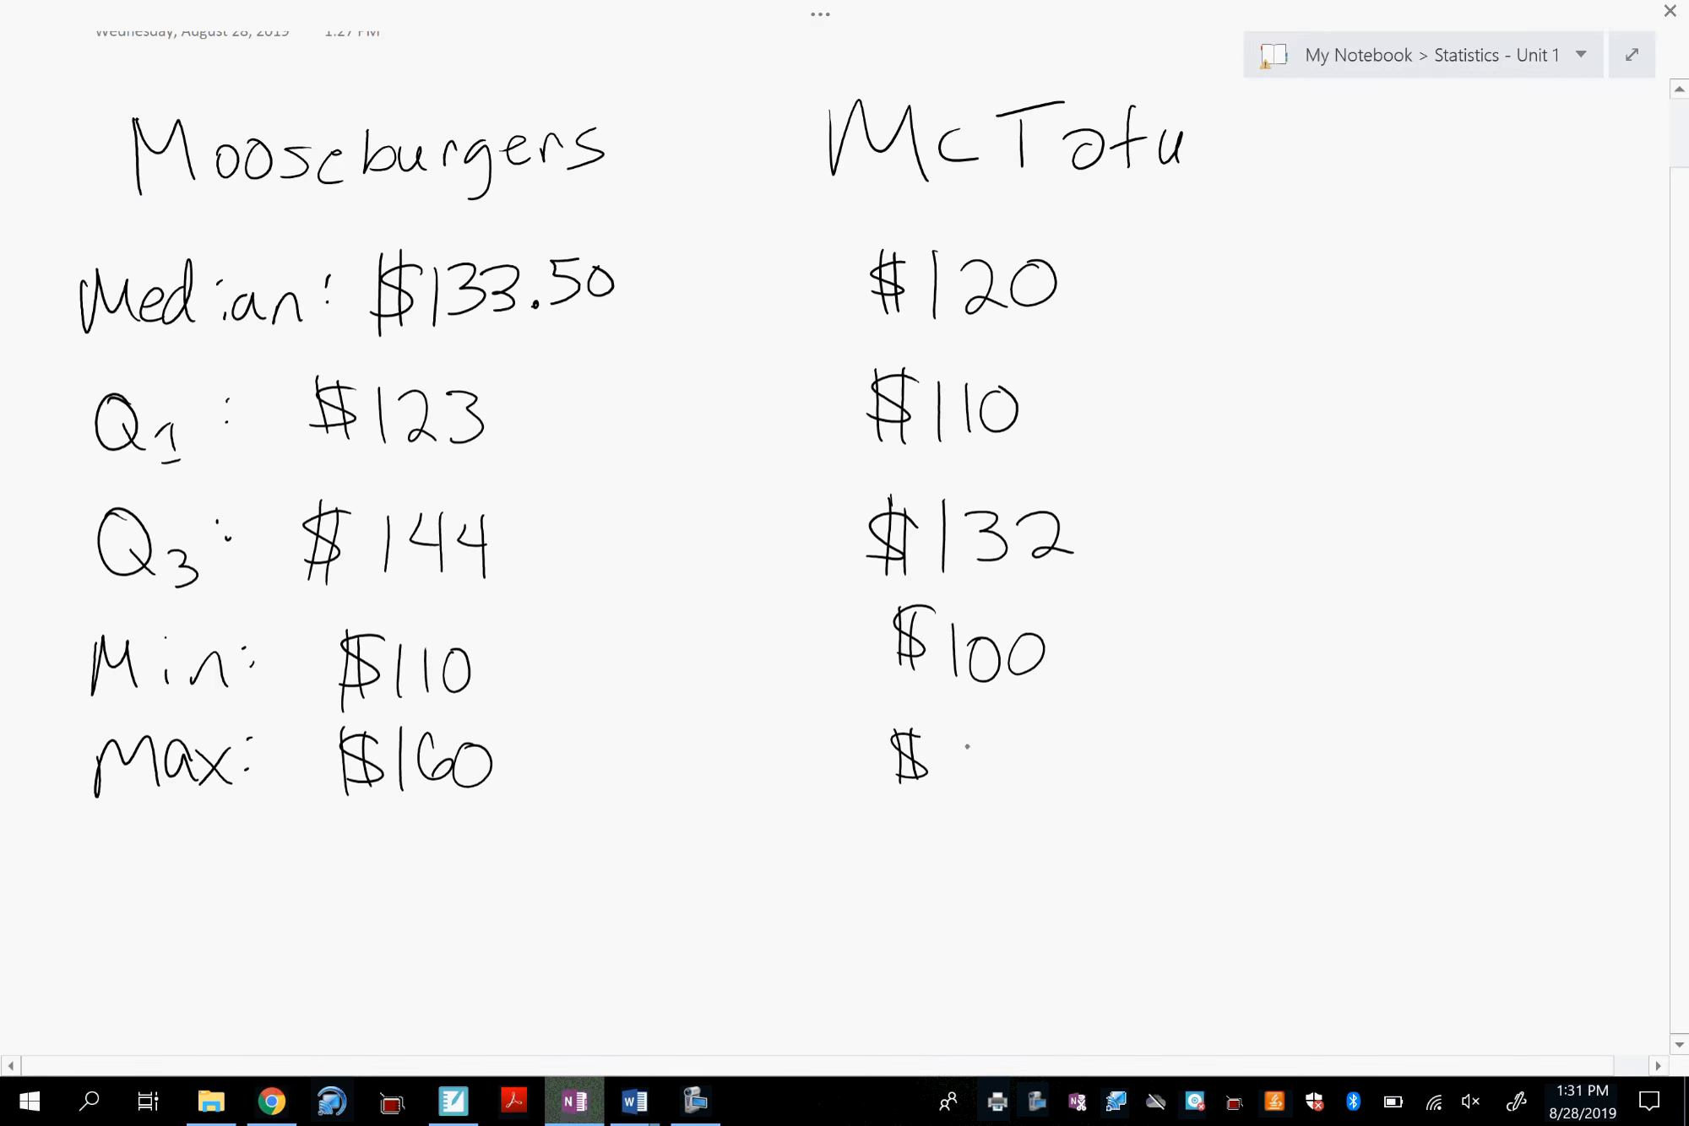
left_click_drag(960, 728, 957, 791)
mouse_move(1010, 739)
left_mouse_down()
mouse_move(983, 750)
mouse_move(1035, 738)
left_mouse_up()
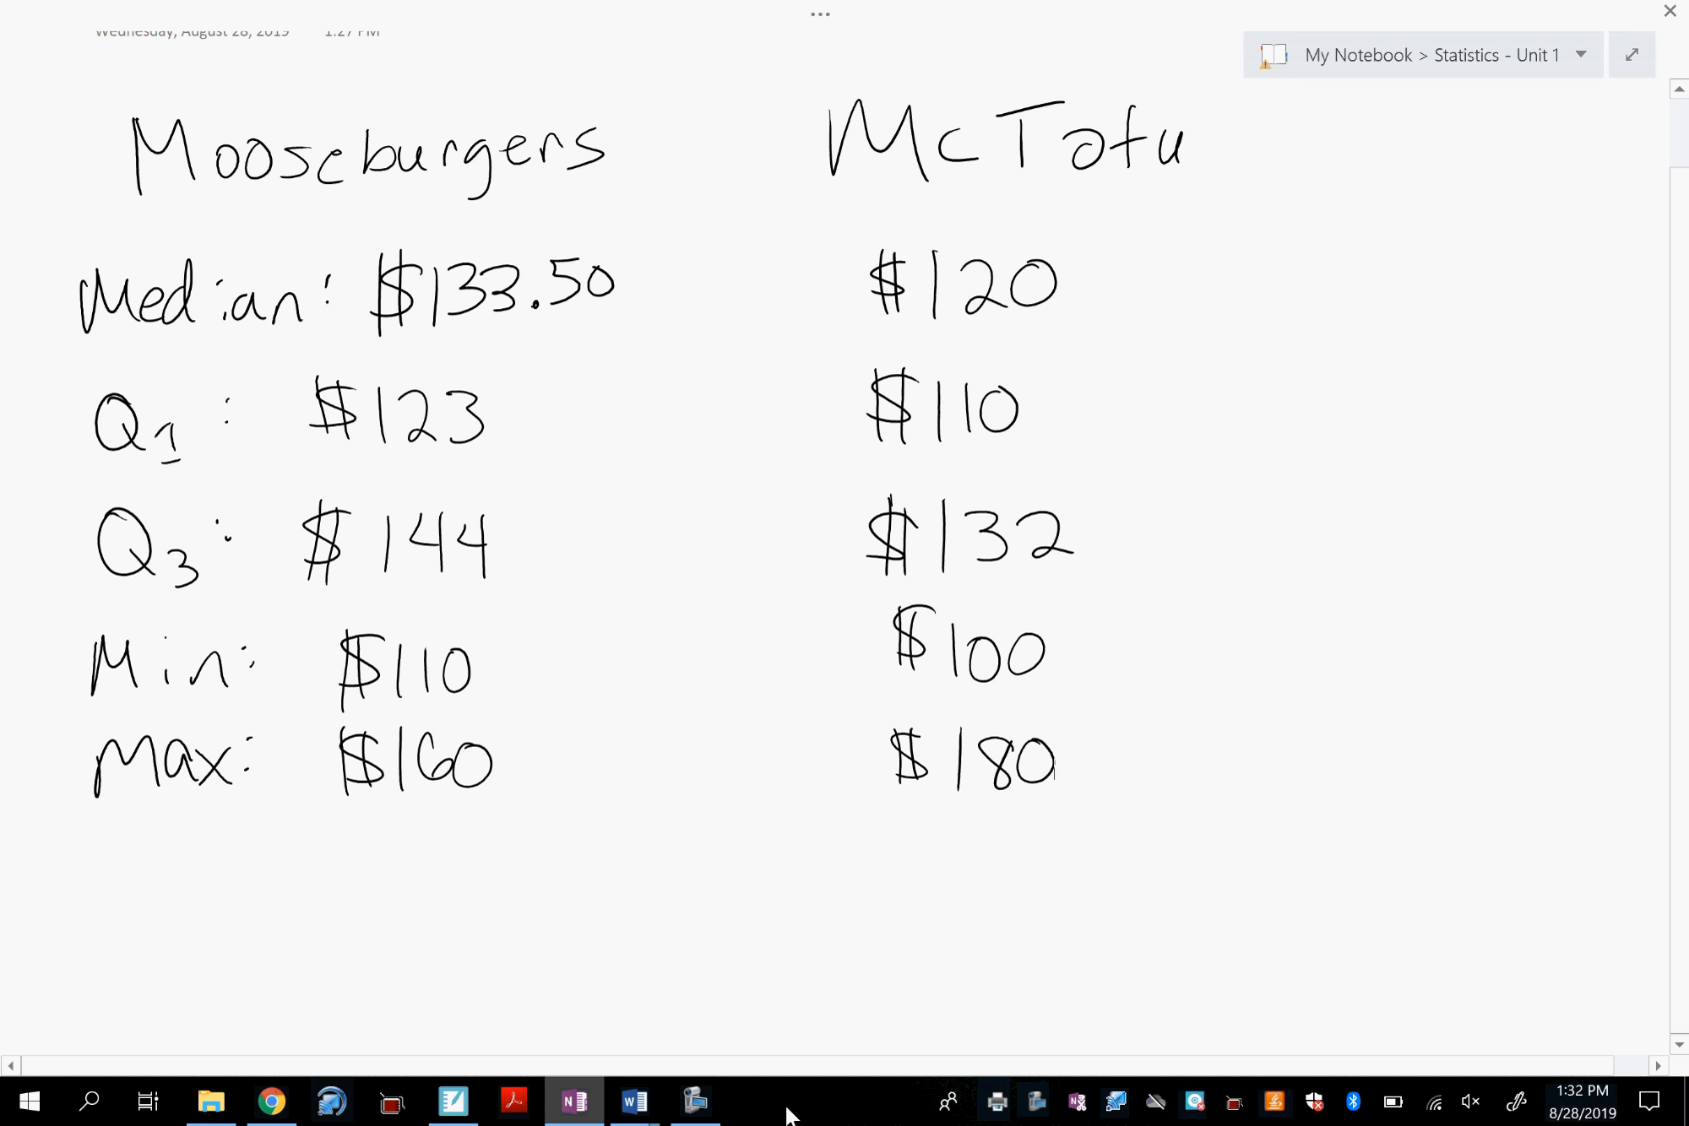
Switch to Desmos and create a box plot of list A with boxplot(A) in a new expression.
left_click(271, 1101)
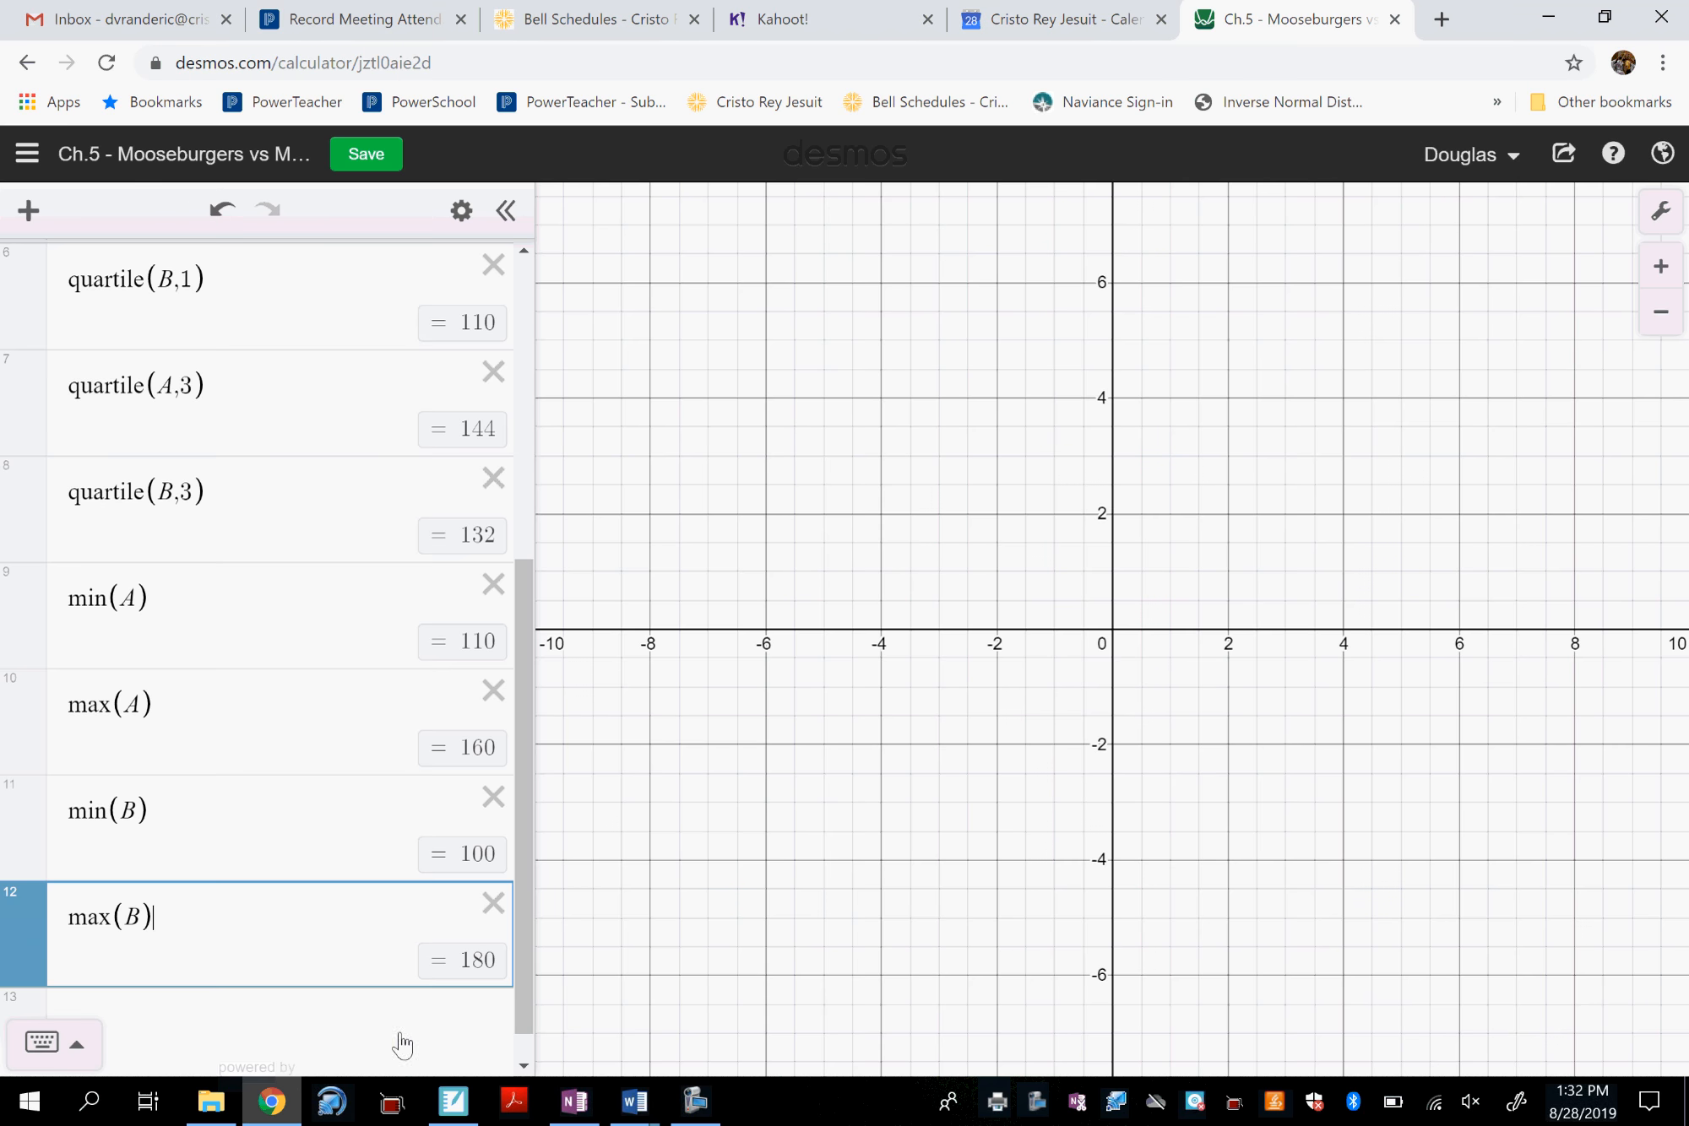
left_click(287, 1019)
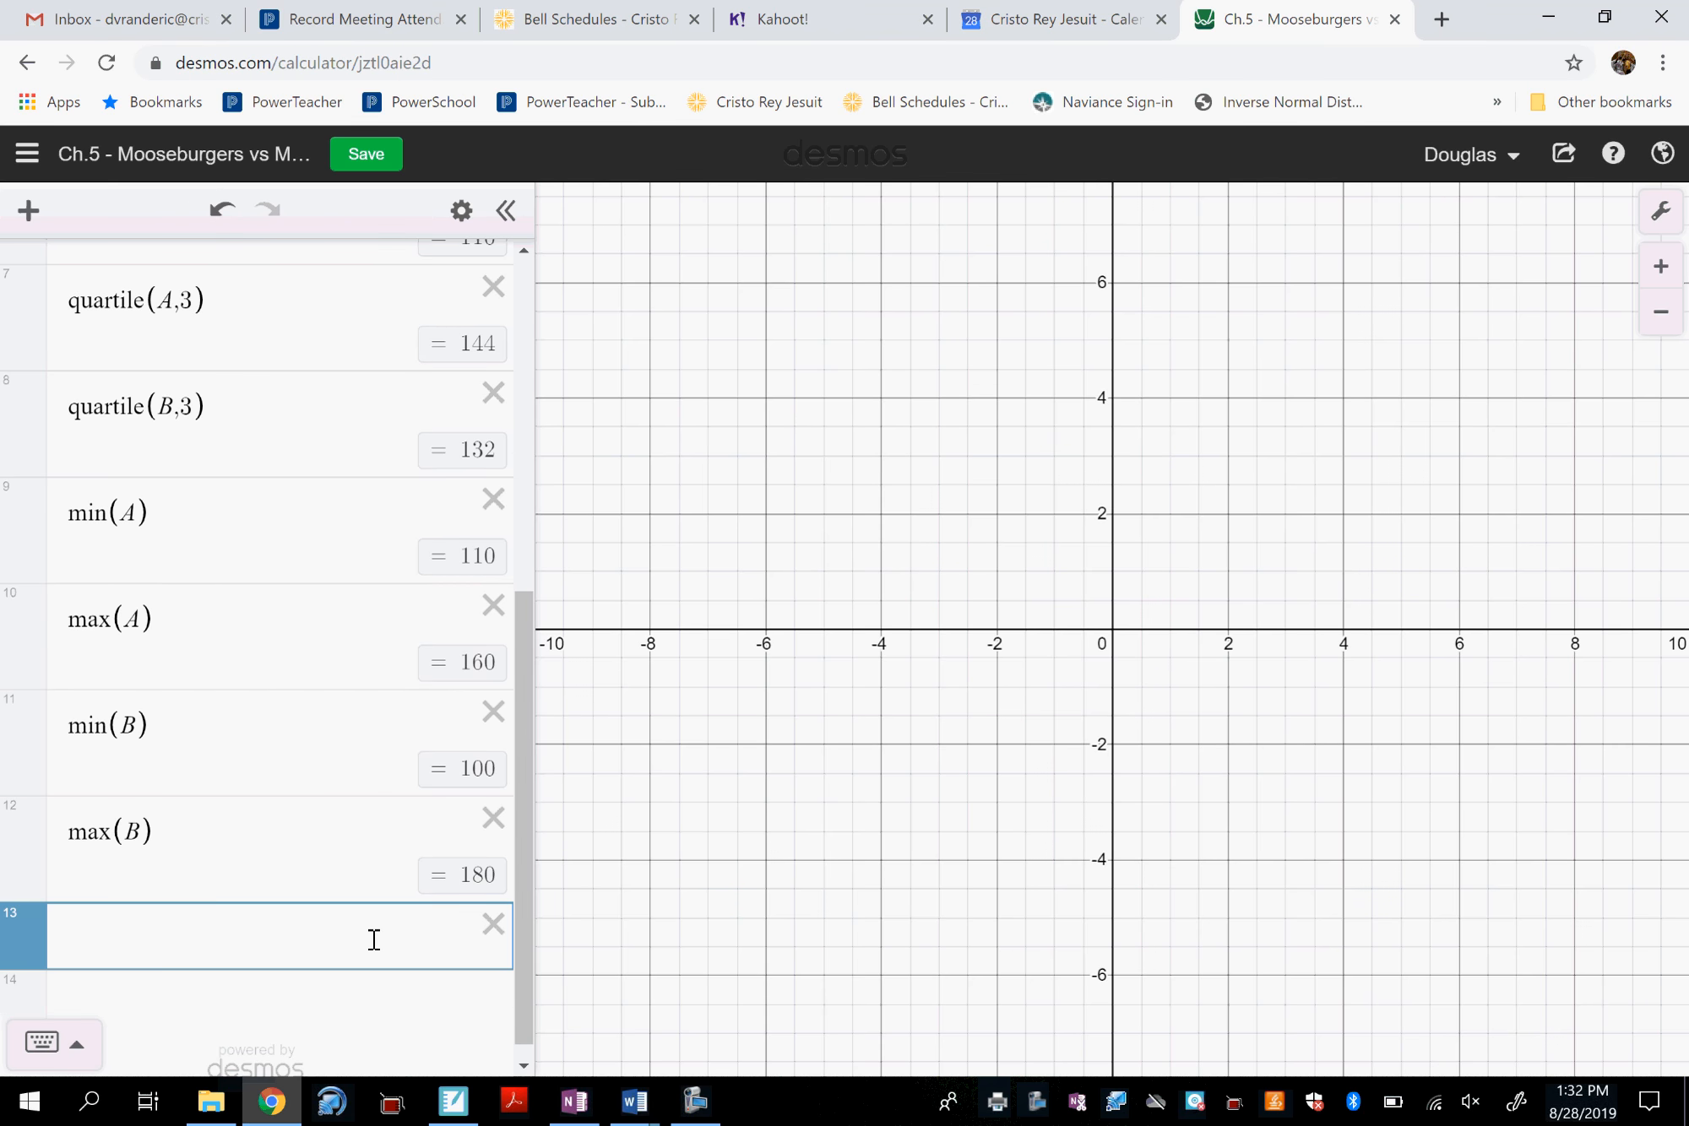
type("boxplot")
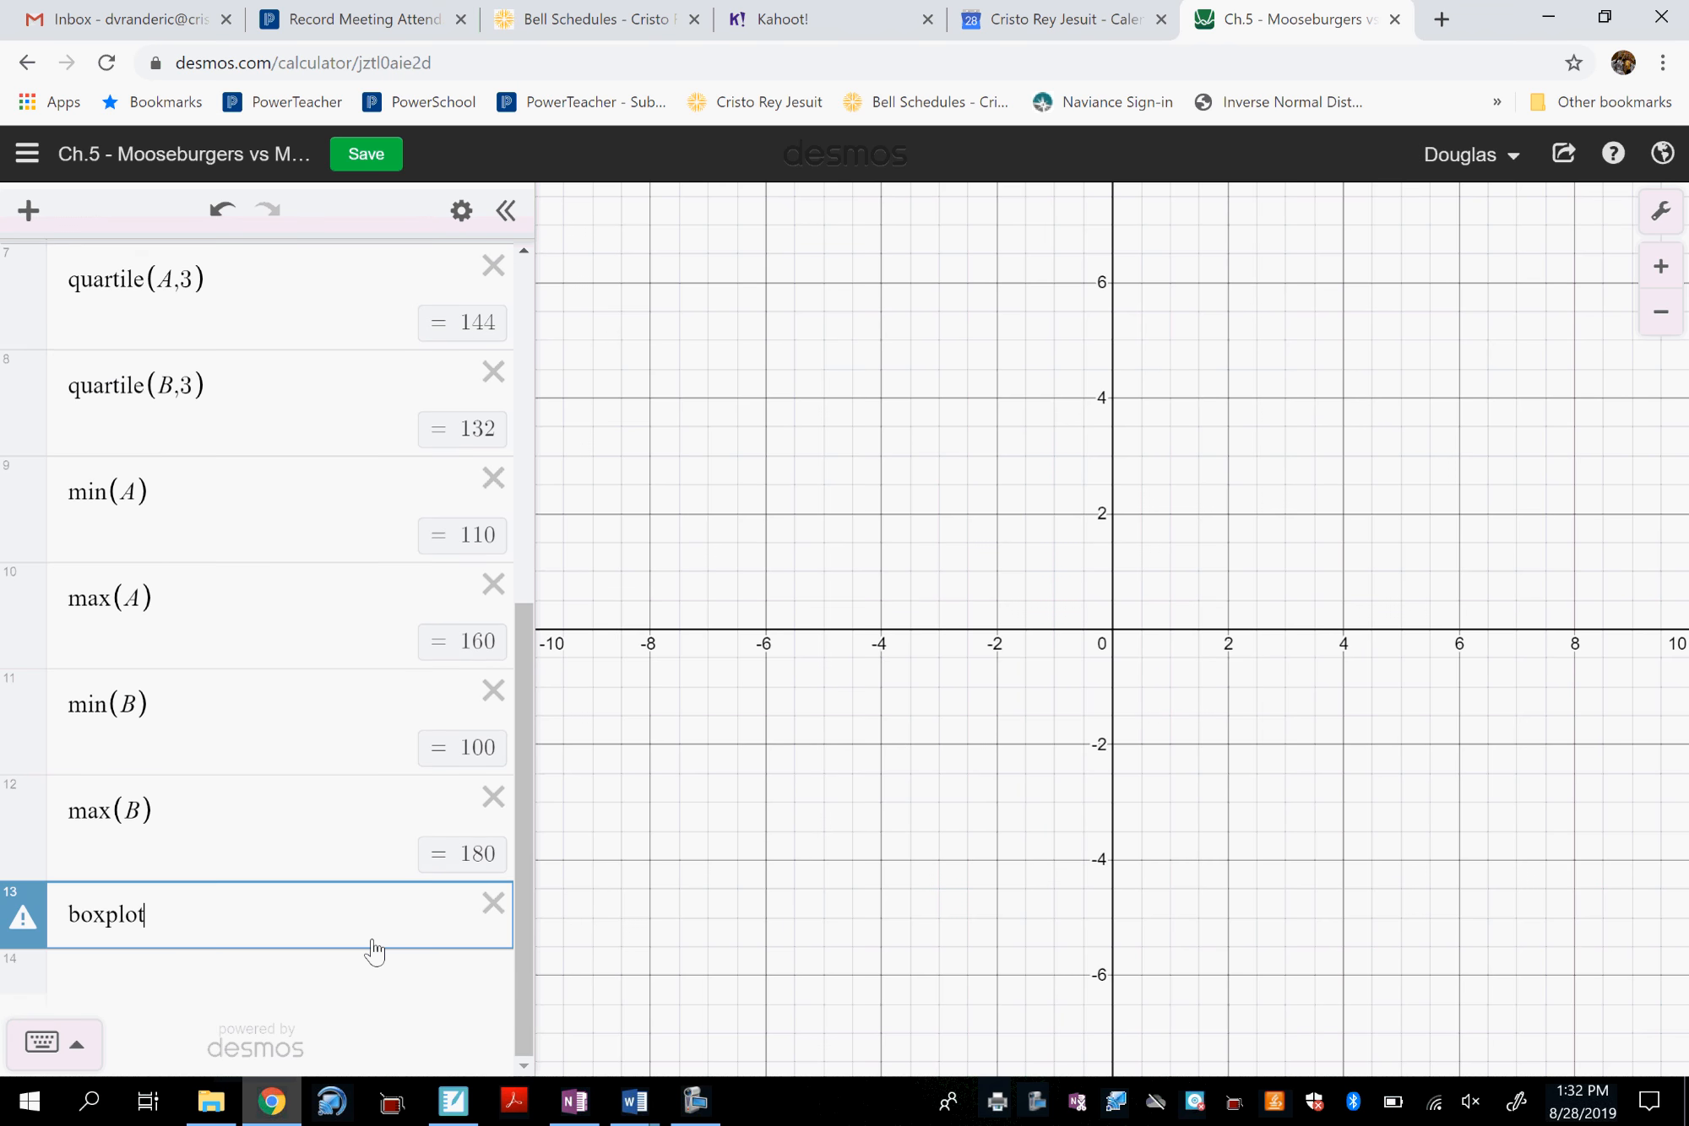
type("(")
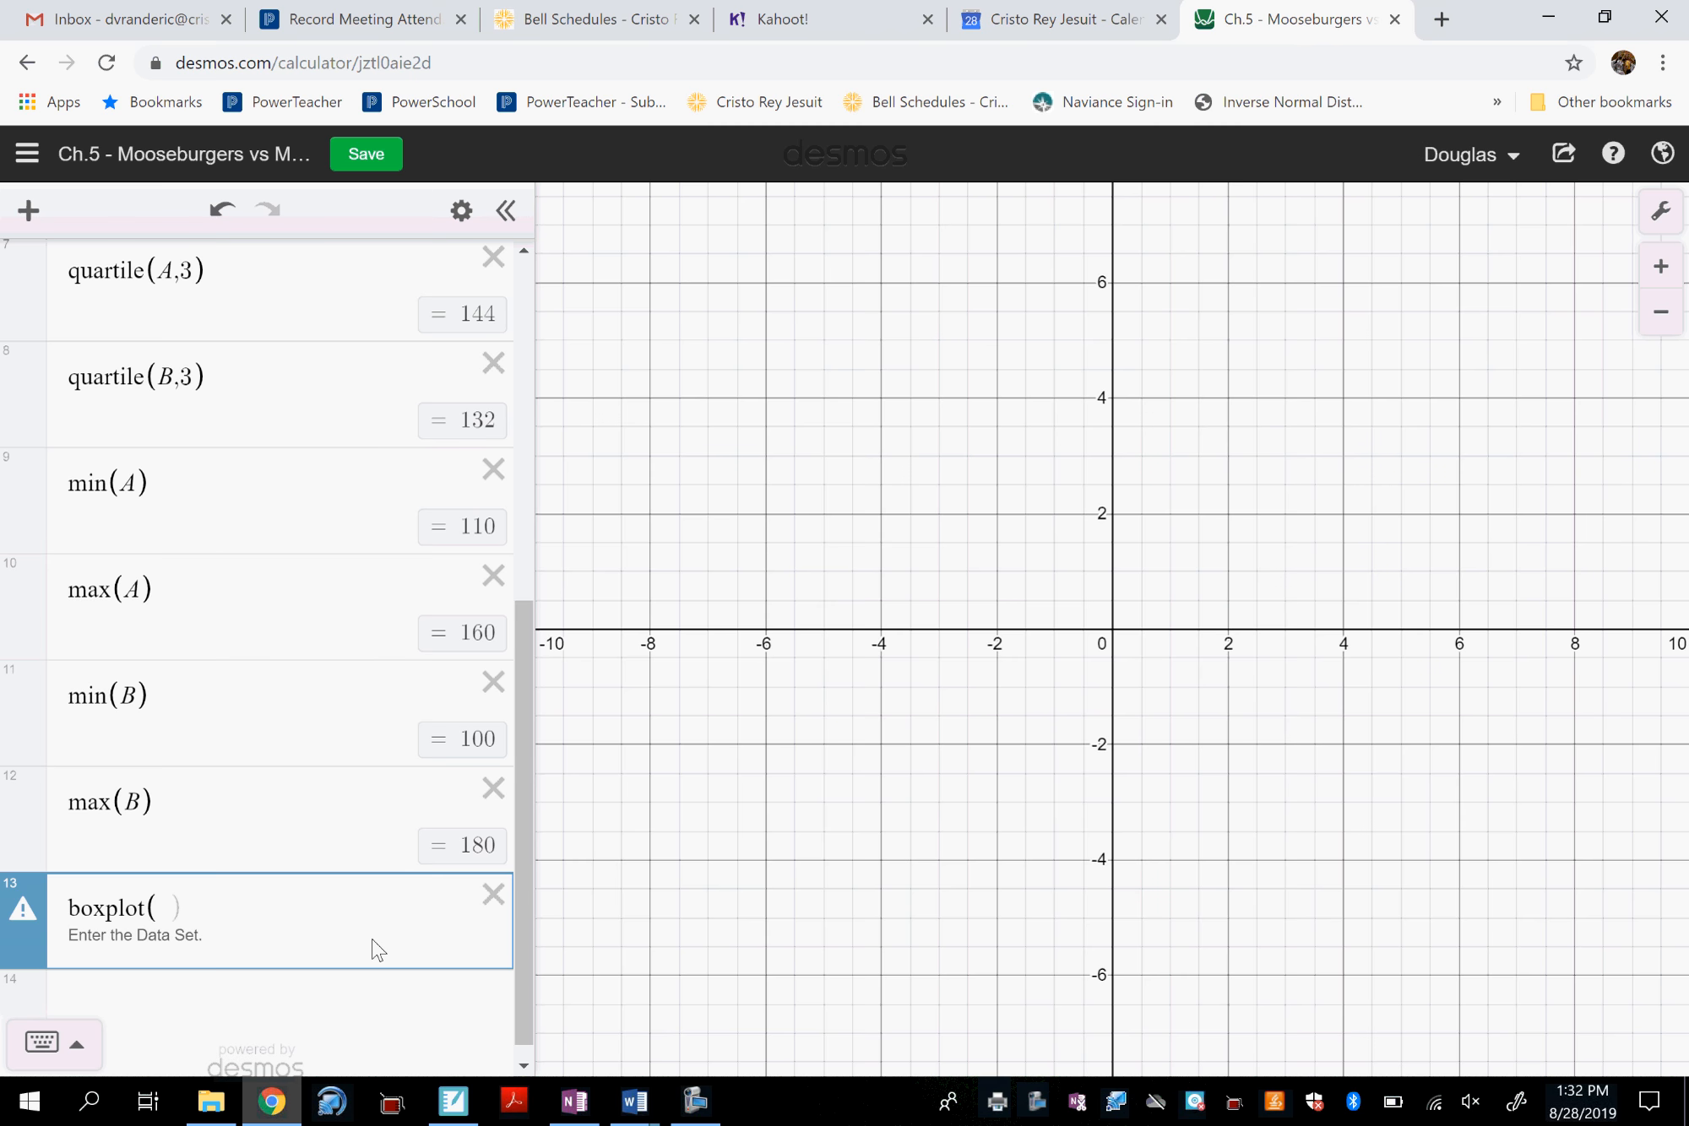
type("A")
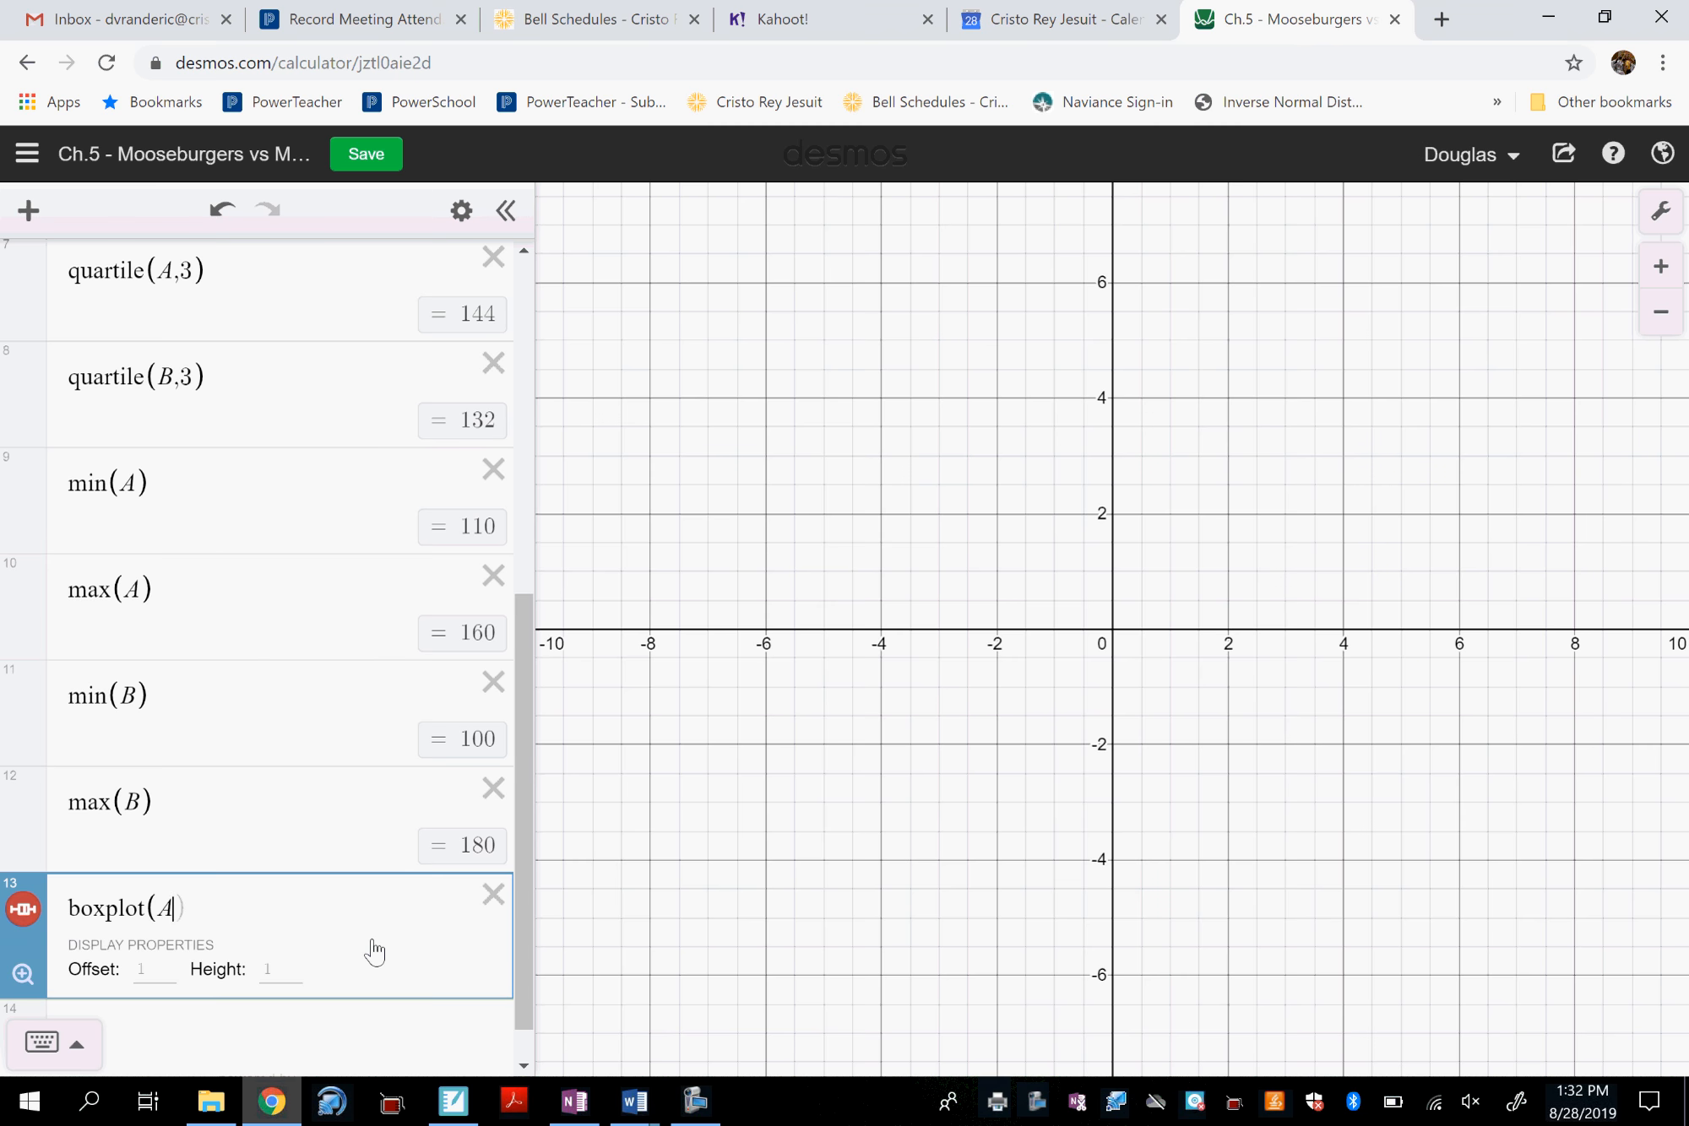
type(")")
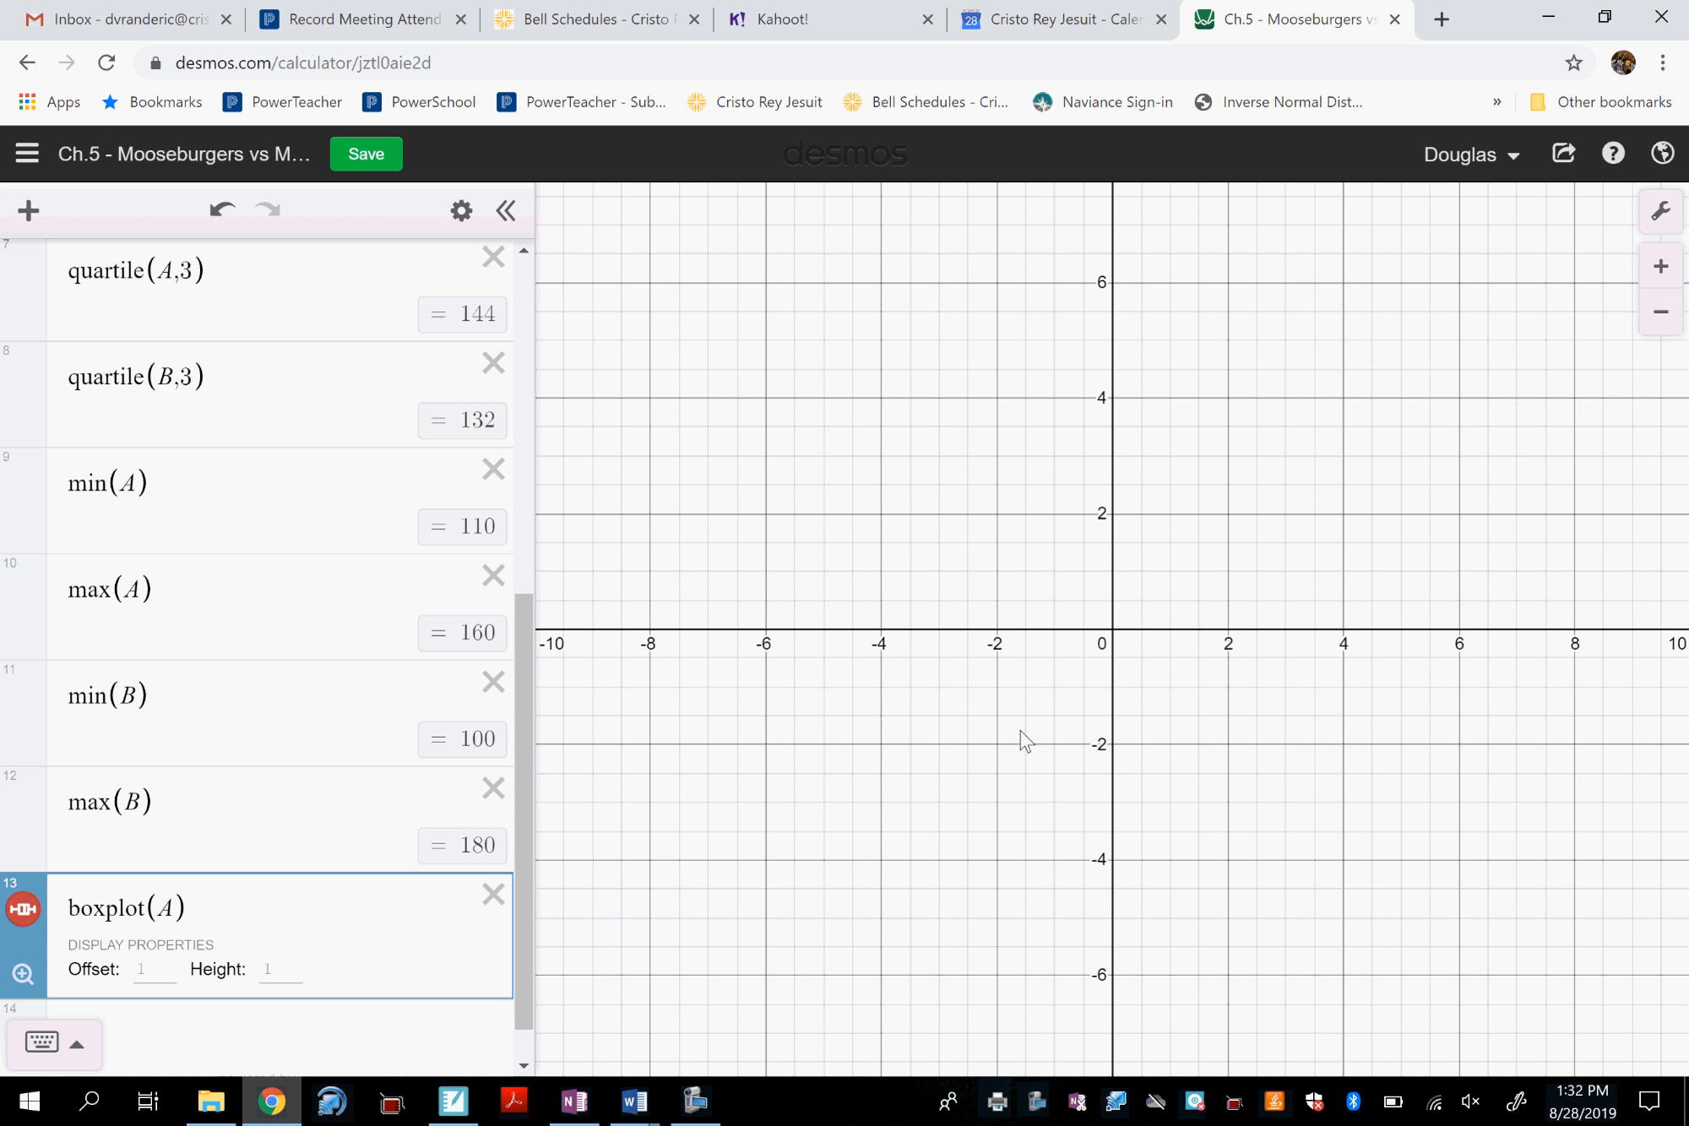
Set the graph's x-axis range from 90 to 190 in the graph settings.
left_click(1665, 213)
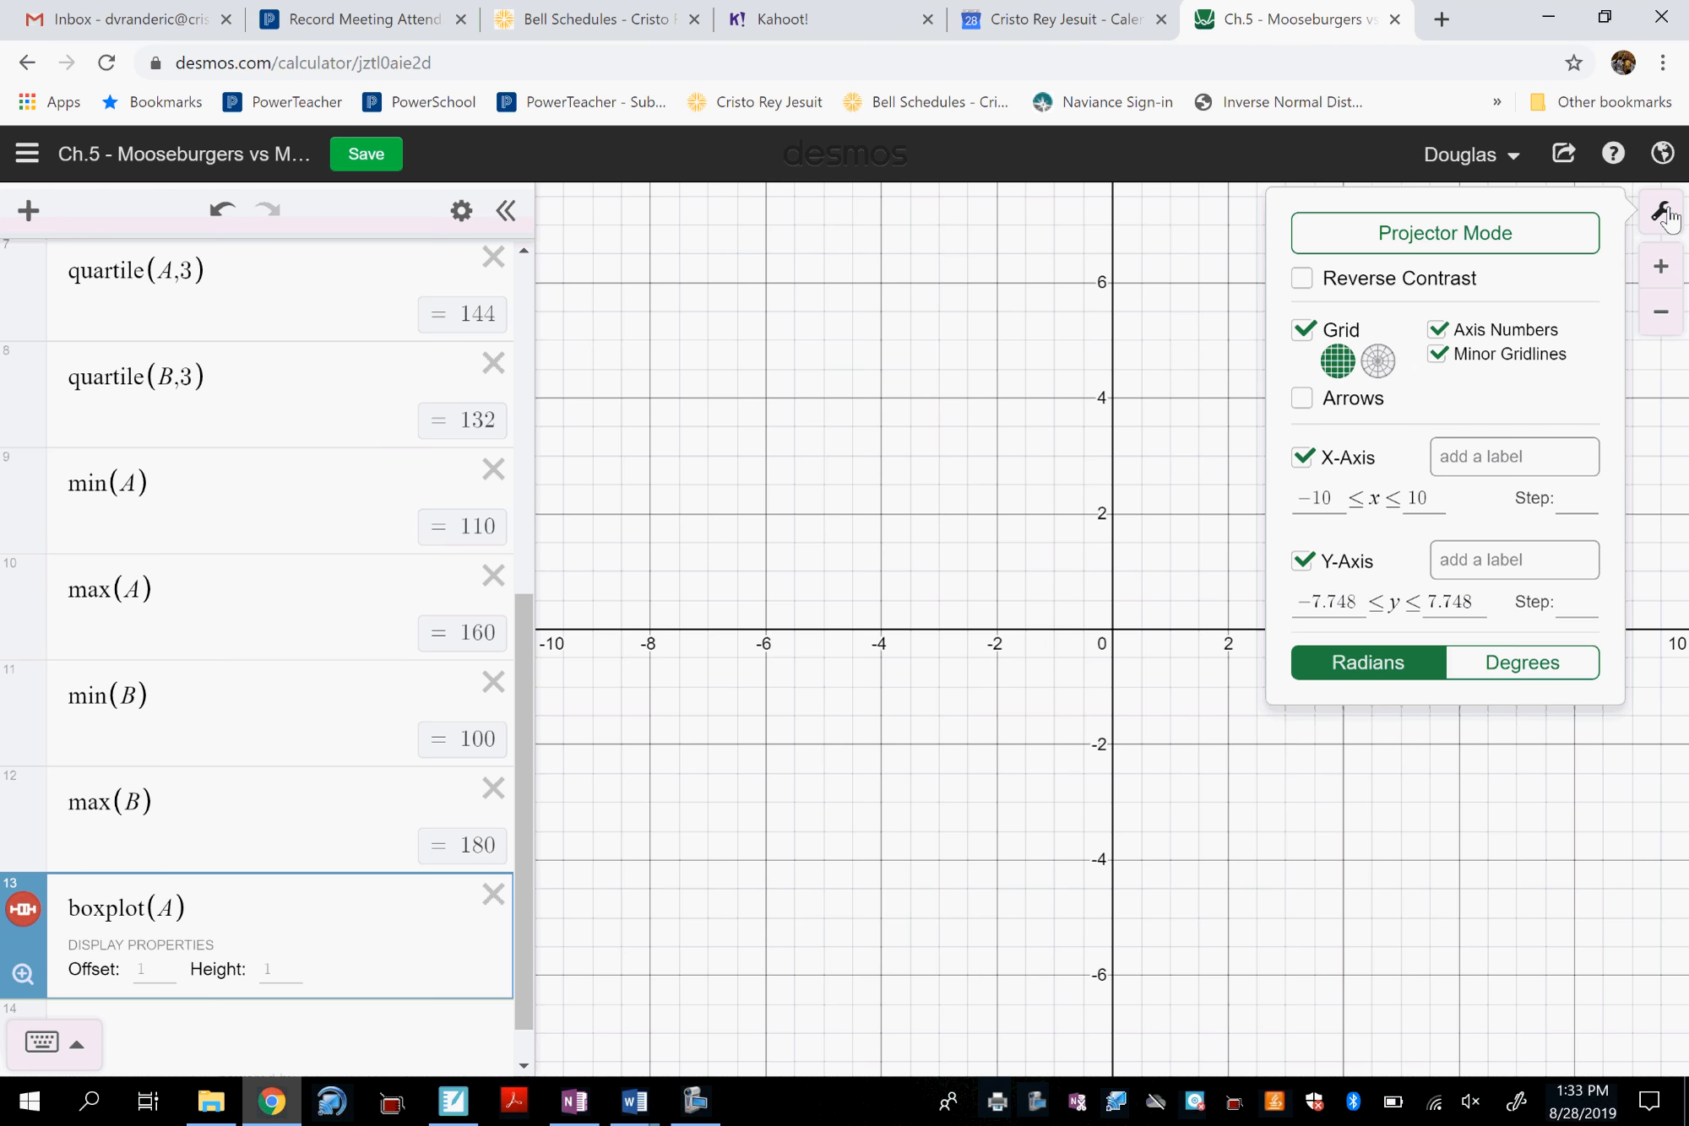
left_click(1337, 500)
key("BackSpace")
key("BackSpace")
key("BackSpace")
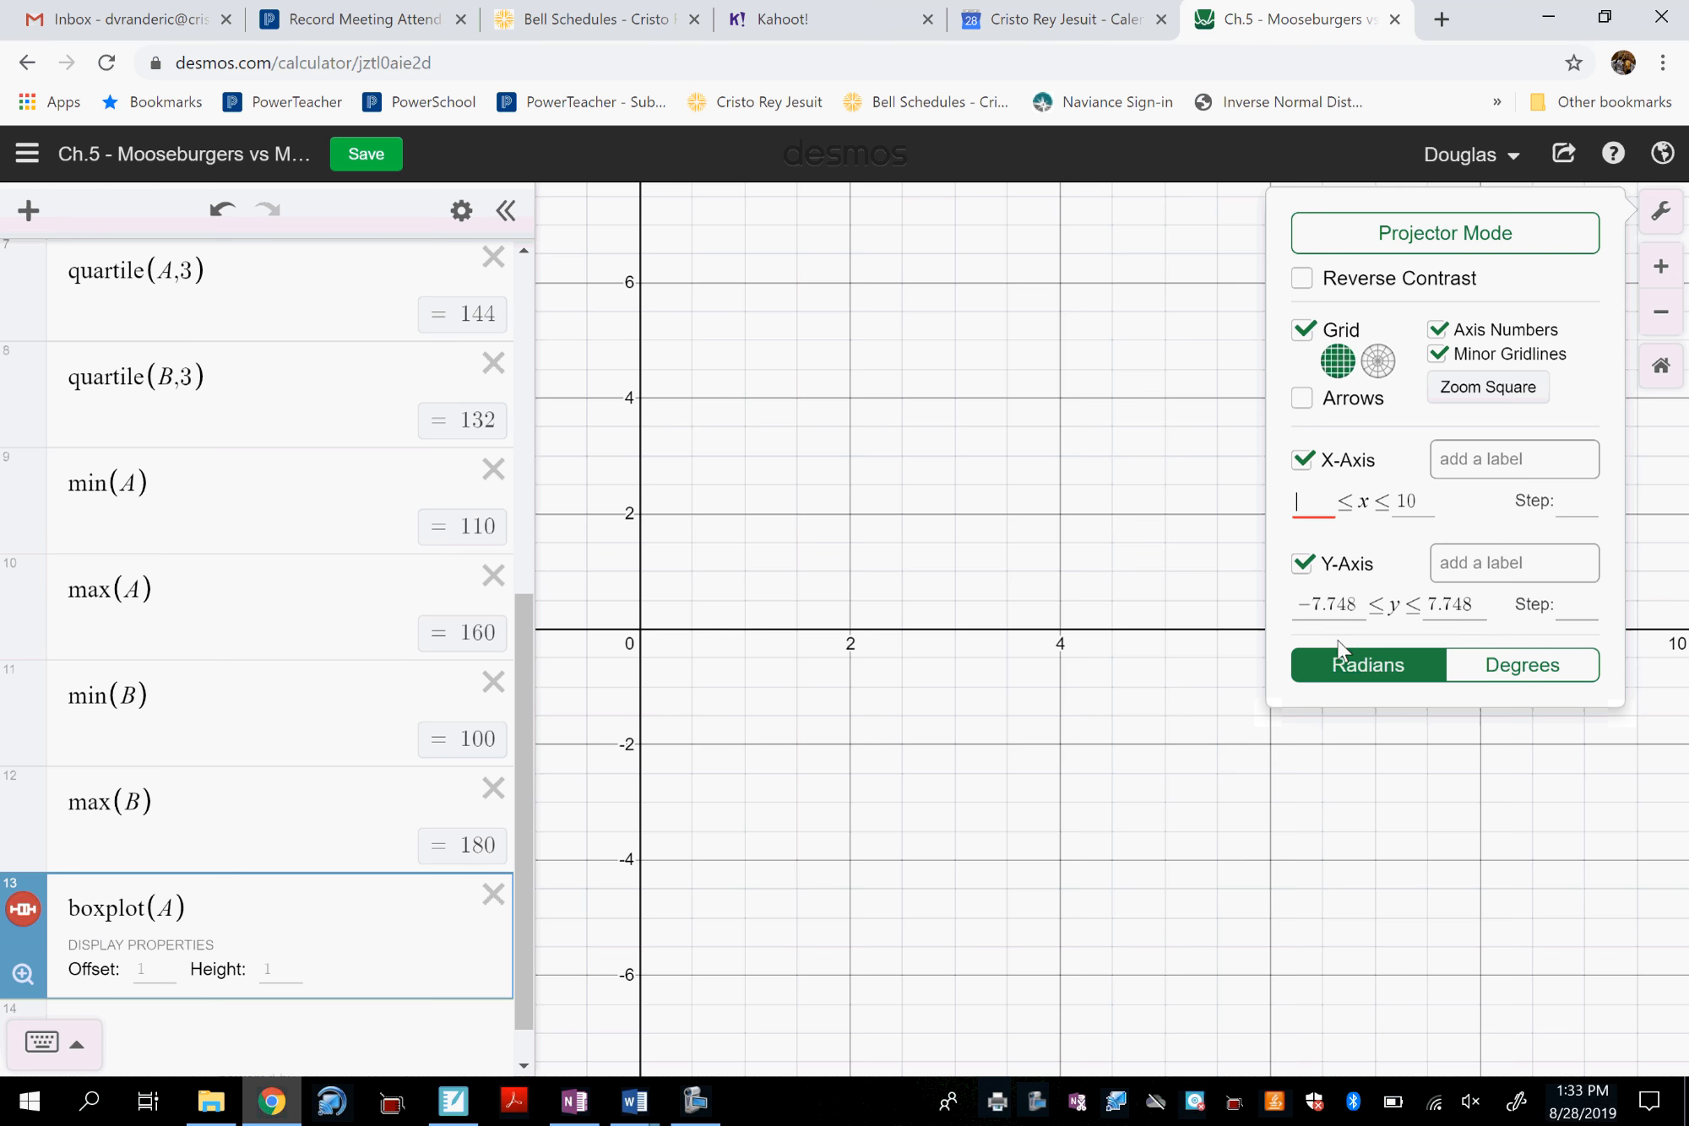
type("90")
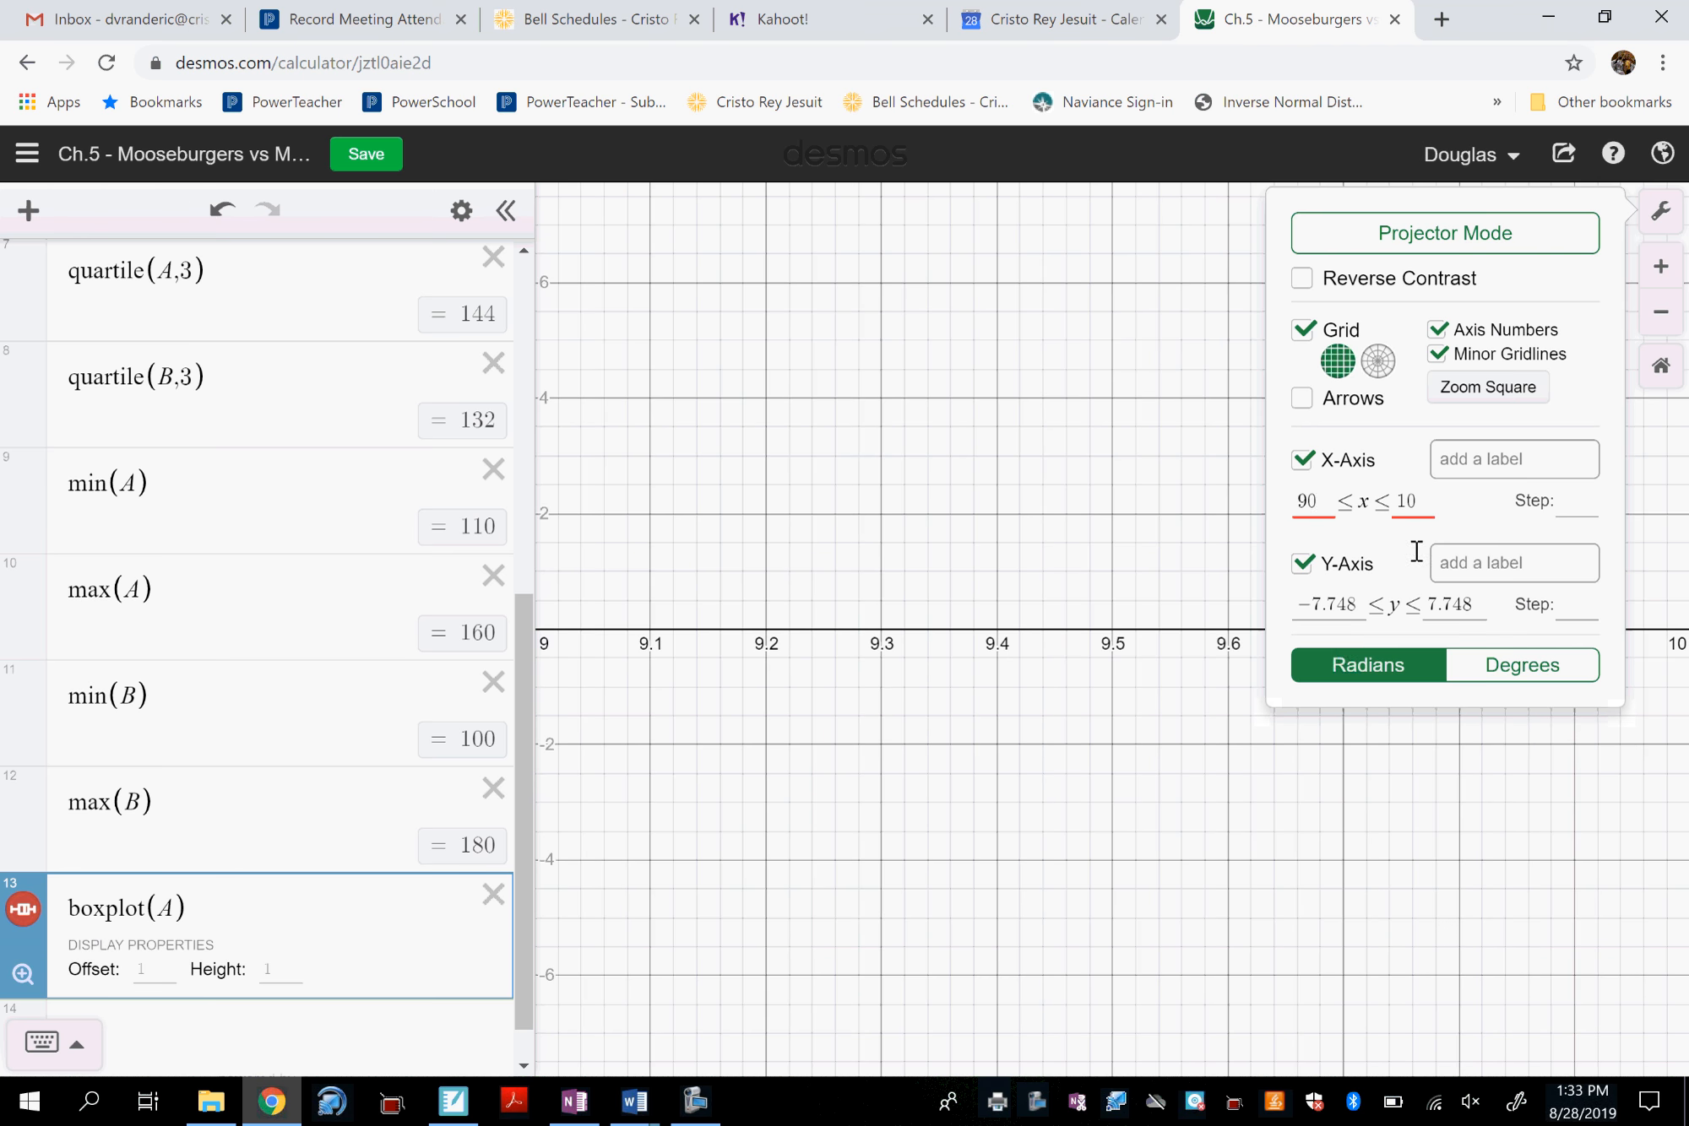
key("Tab")
key("BackSpace")
key("BackSpace")
type("190")
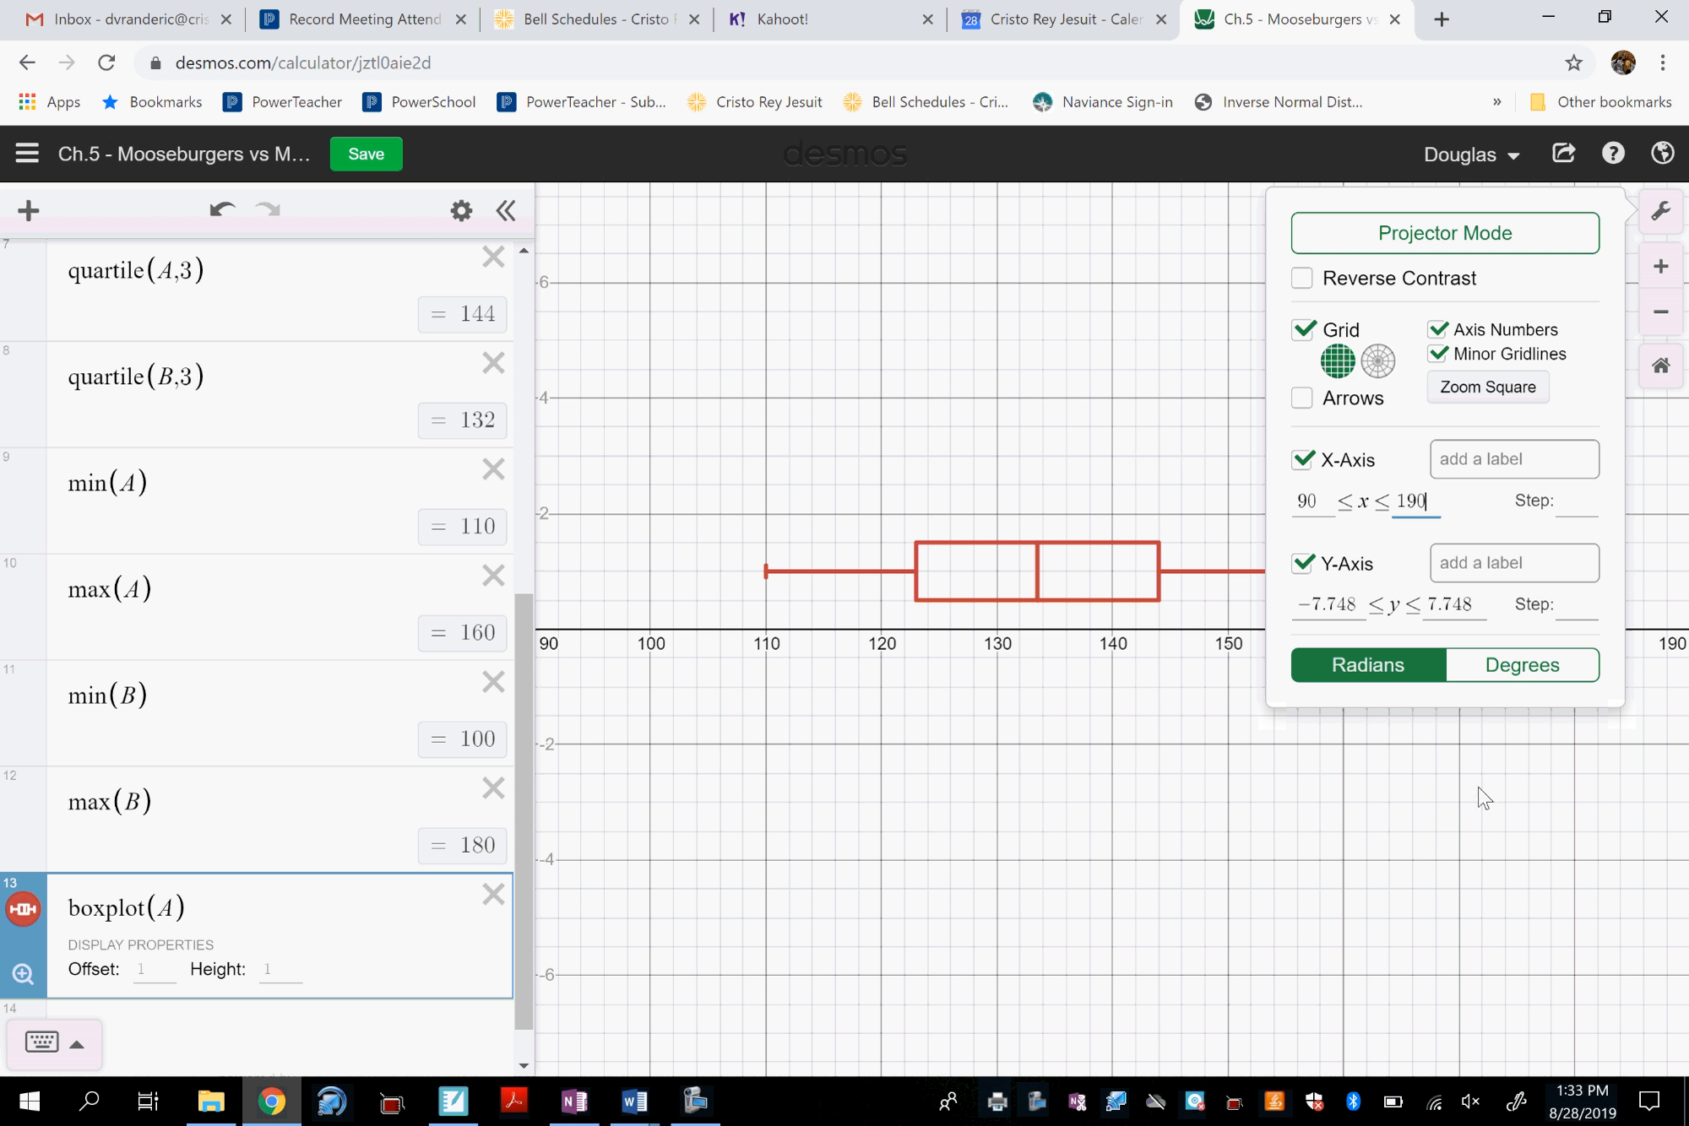
Hide the y-axis and the grid, and close the graph settings.
left_click(1304, 570)
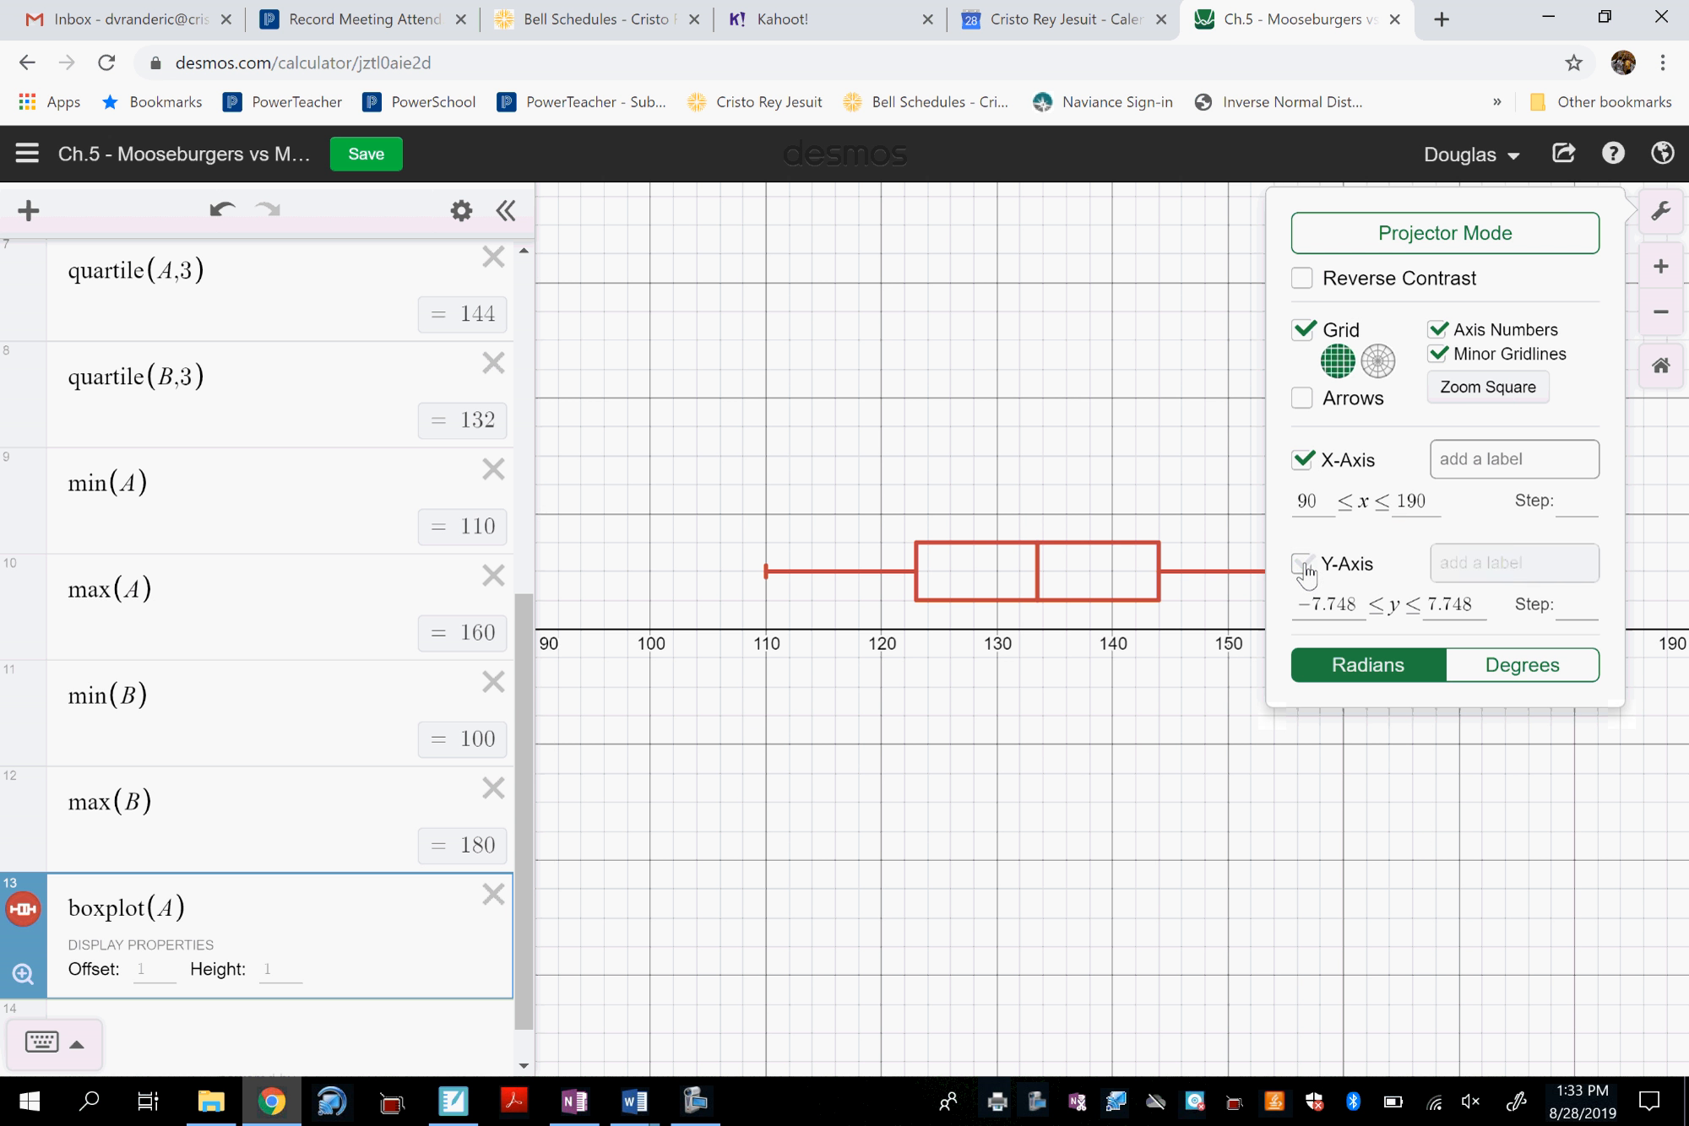
left_click(1304, 331)
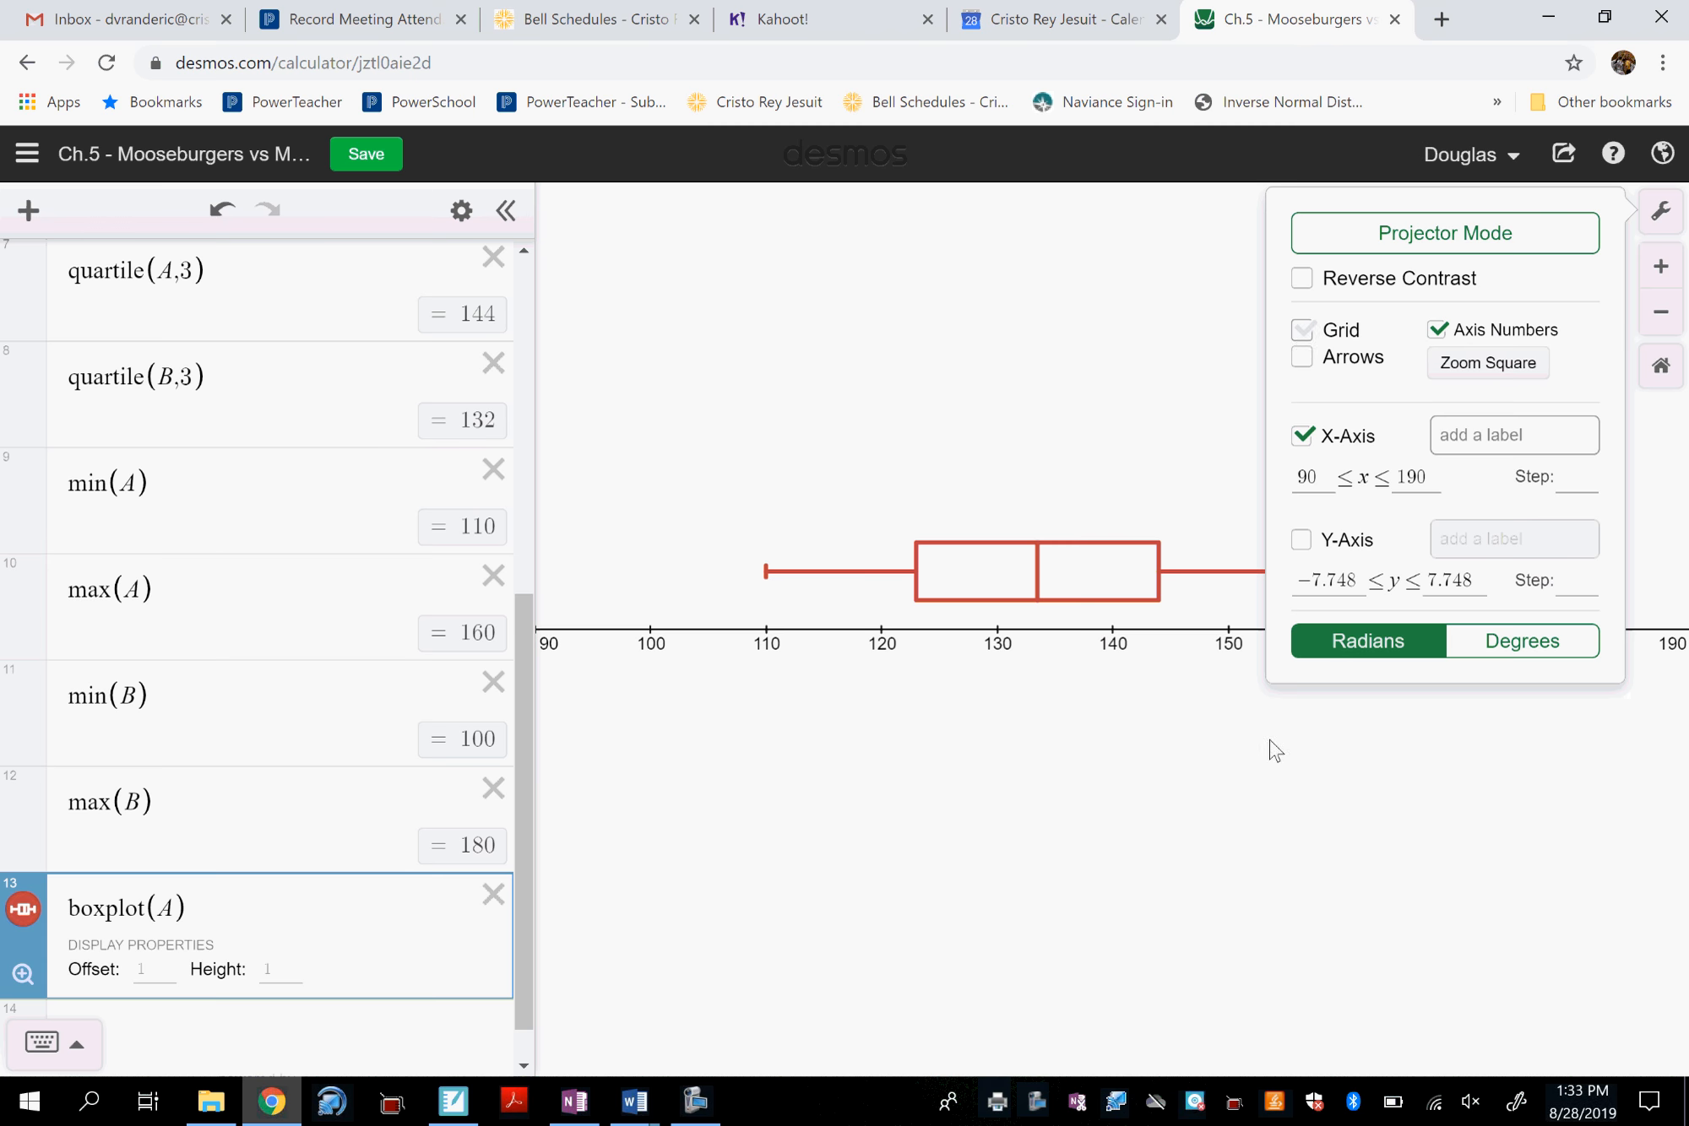
left_click(1402, 888)
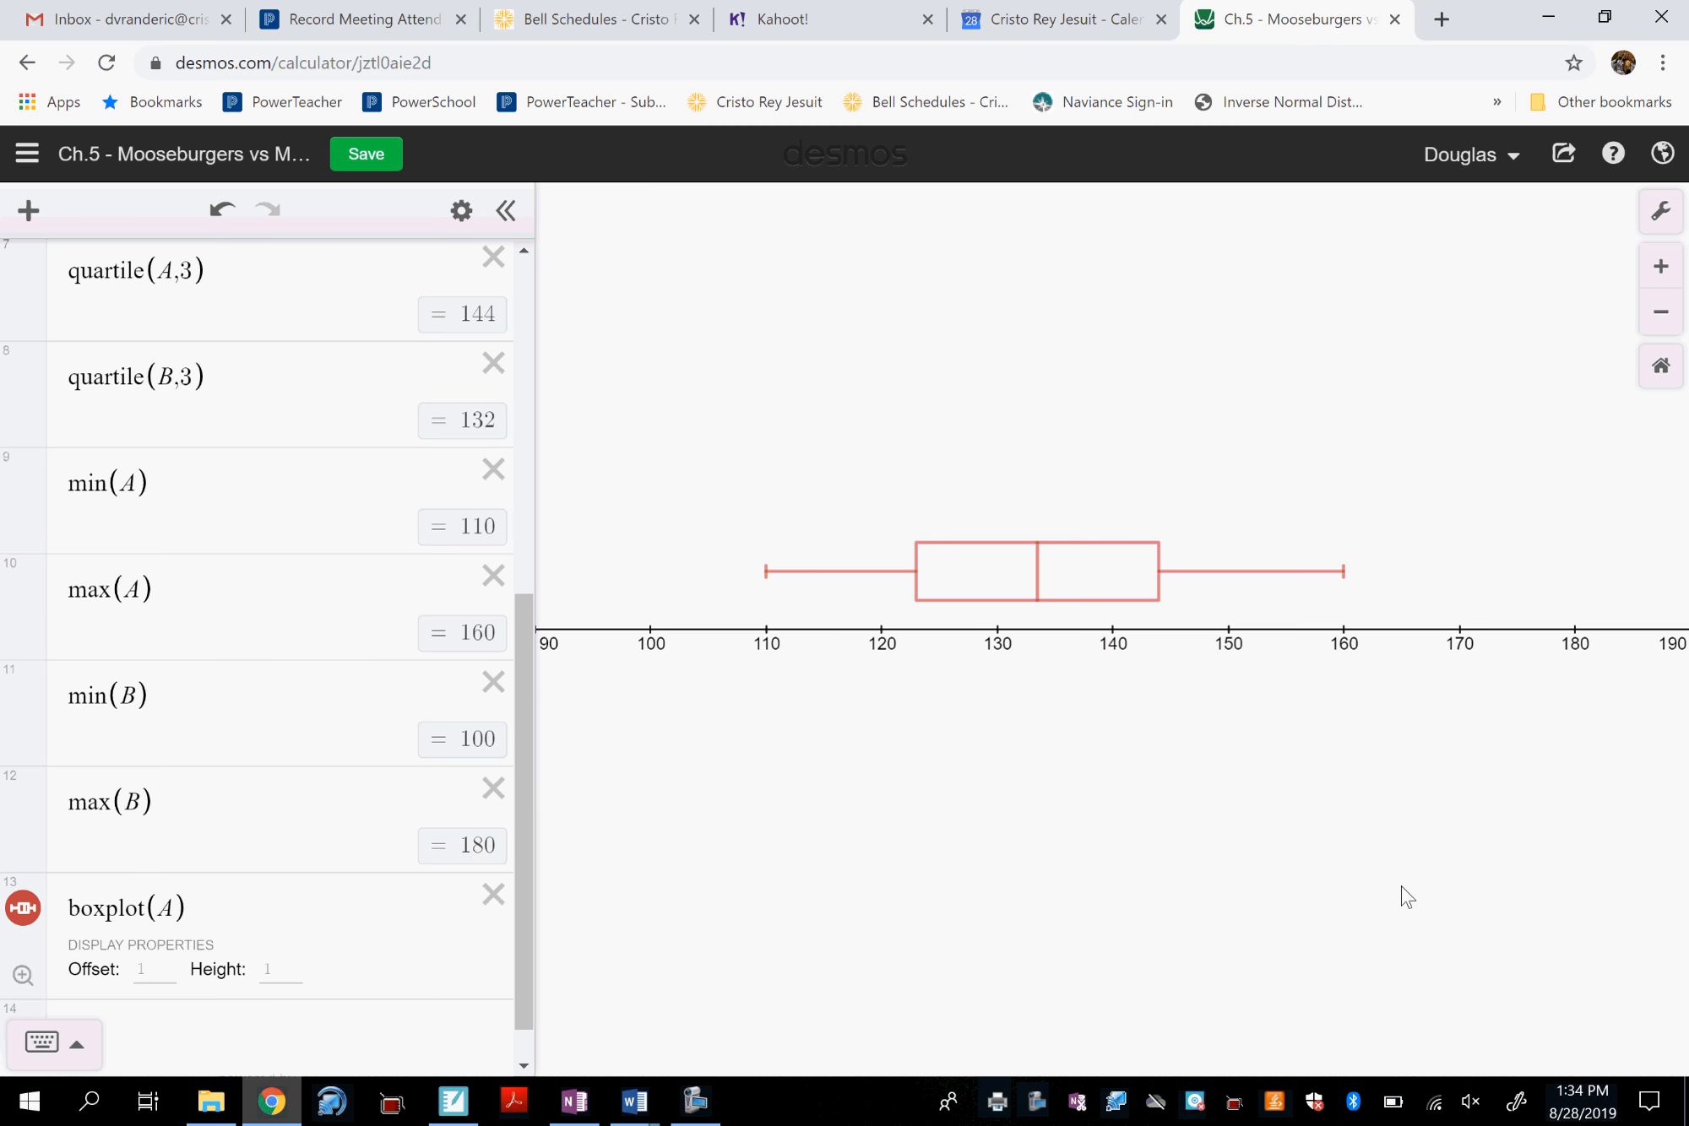
Set the offset of boxplot(A) to 3 and add a box plot of list B with boxplot(B).
left_click(146, 971)
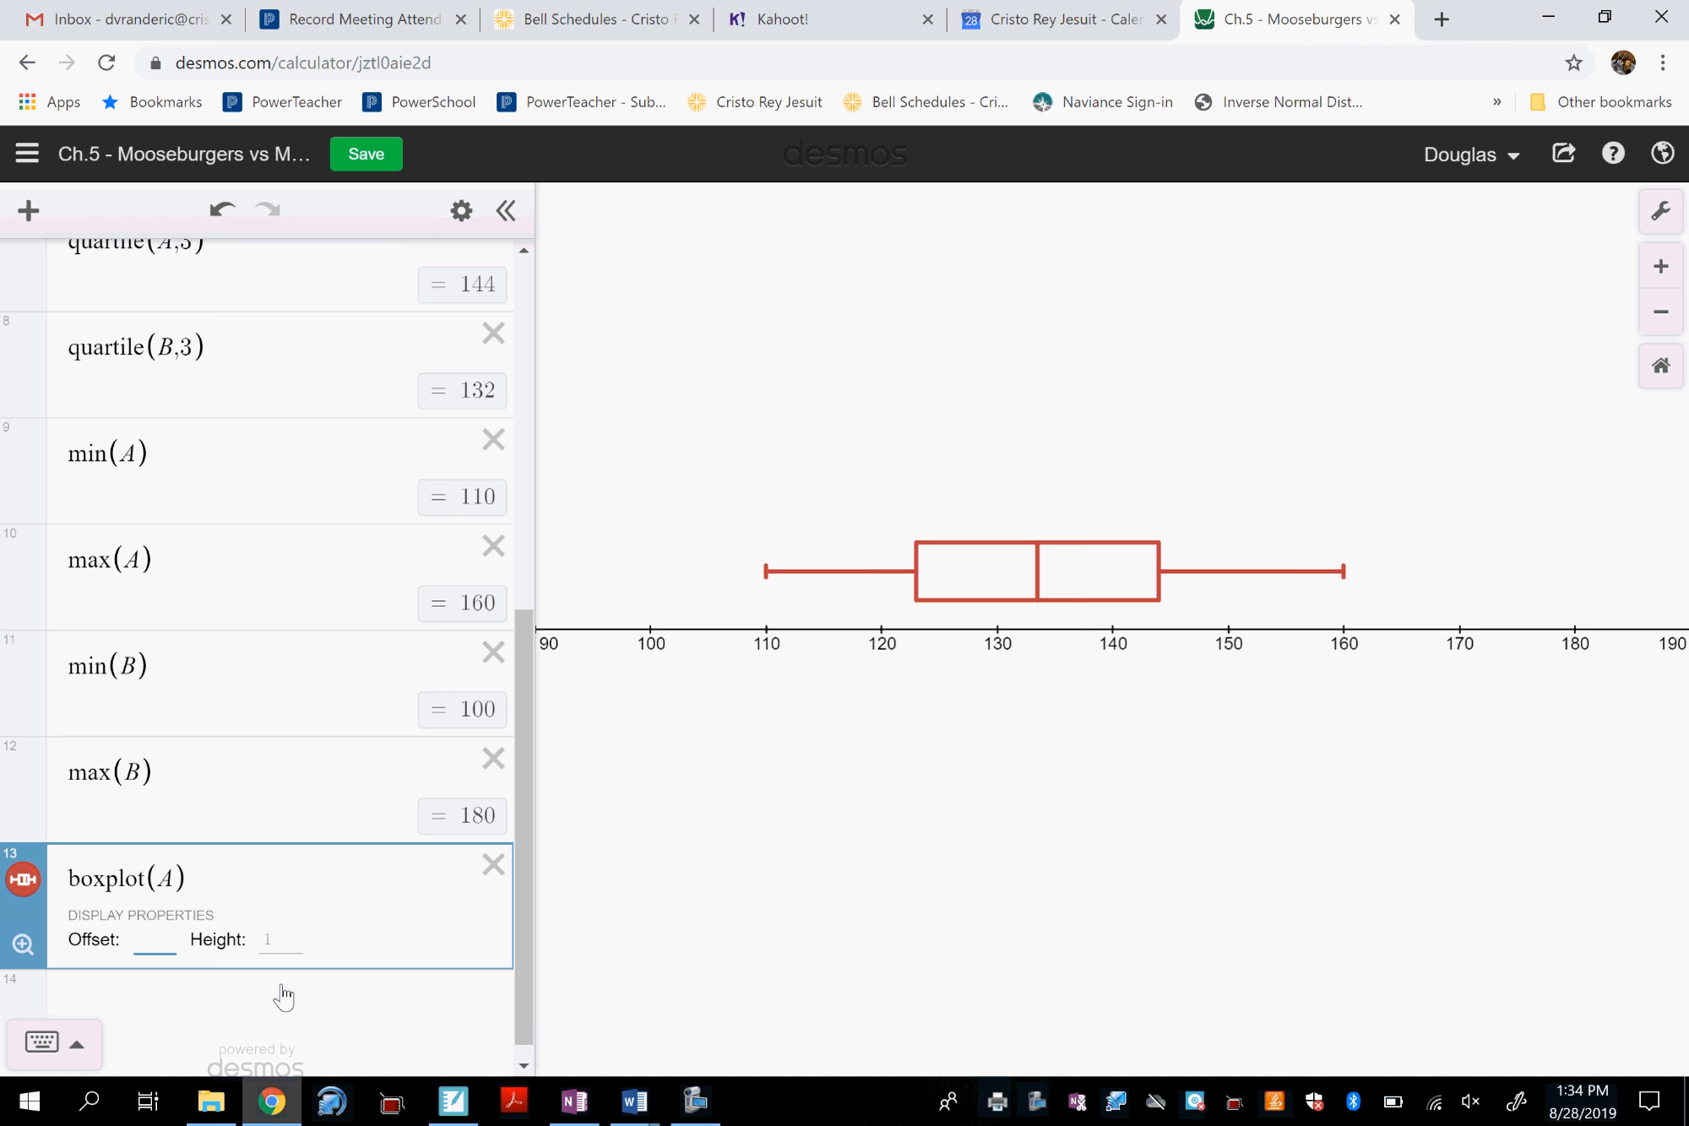
type("3")
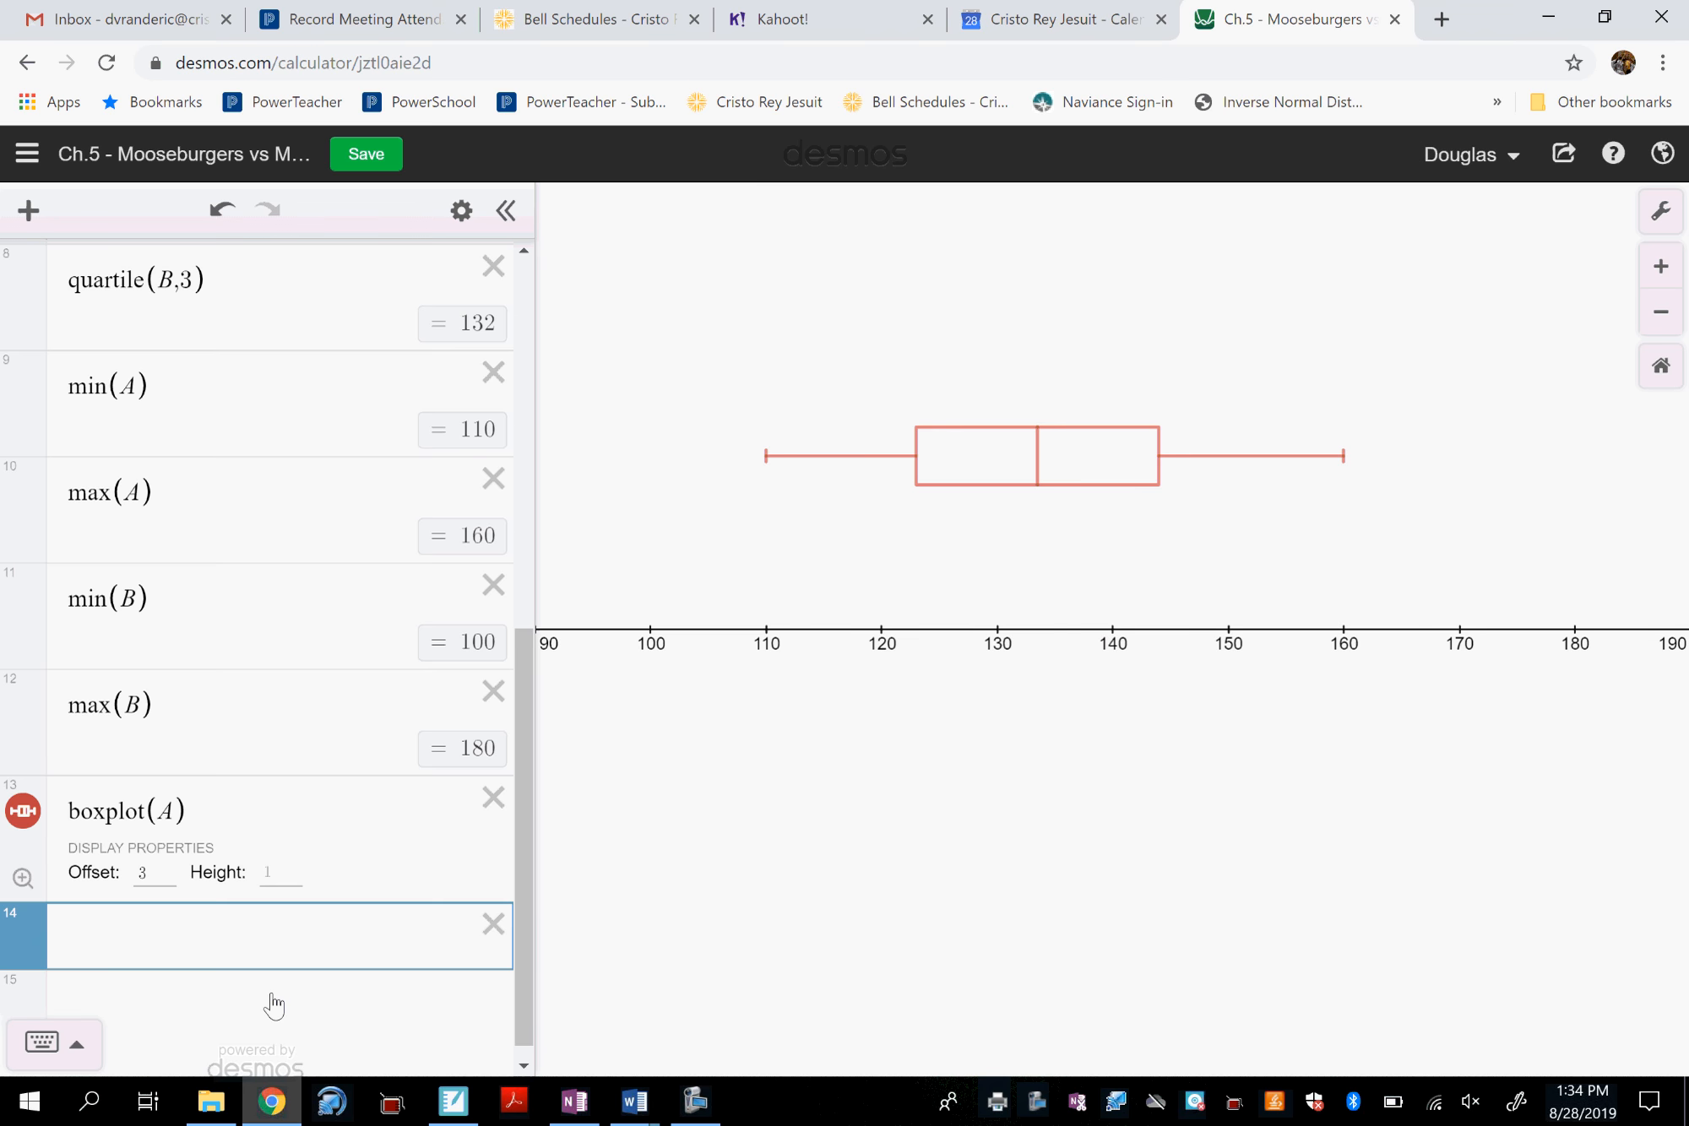
type("boxpot")
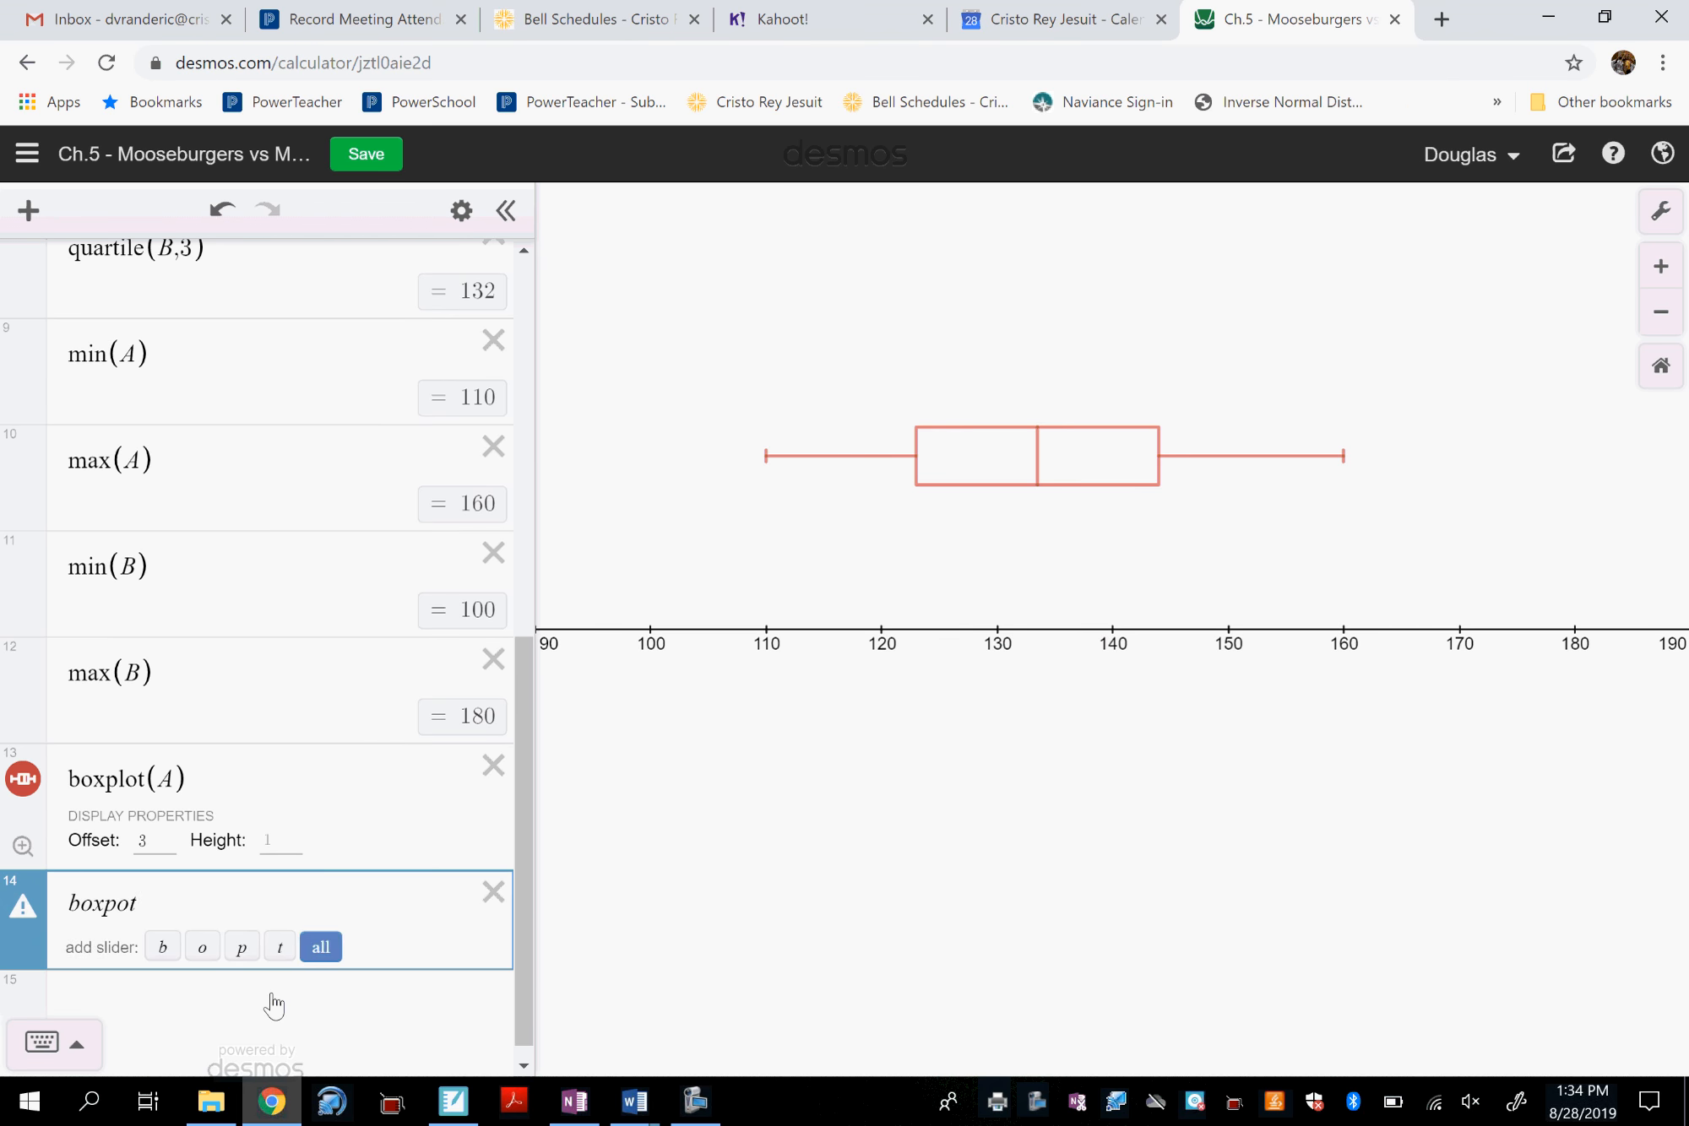
key("BackSpace")
key("BackSpace")
type("lot(B")
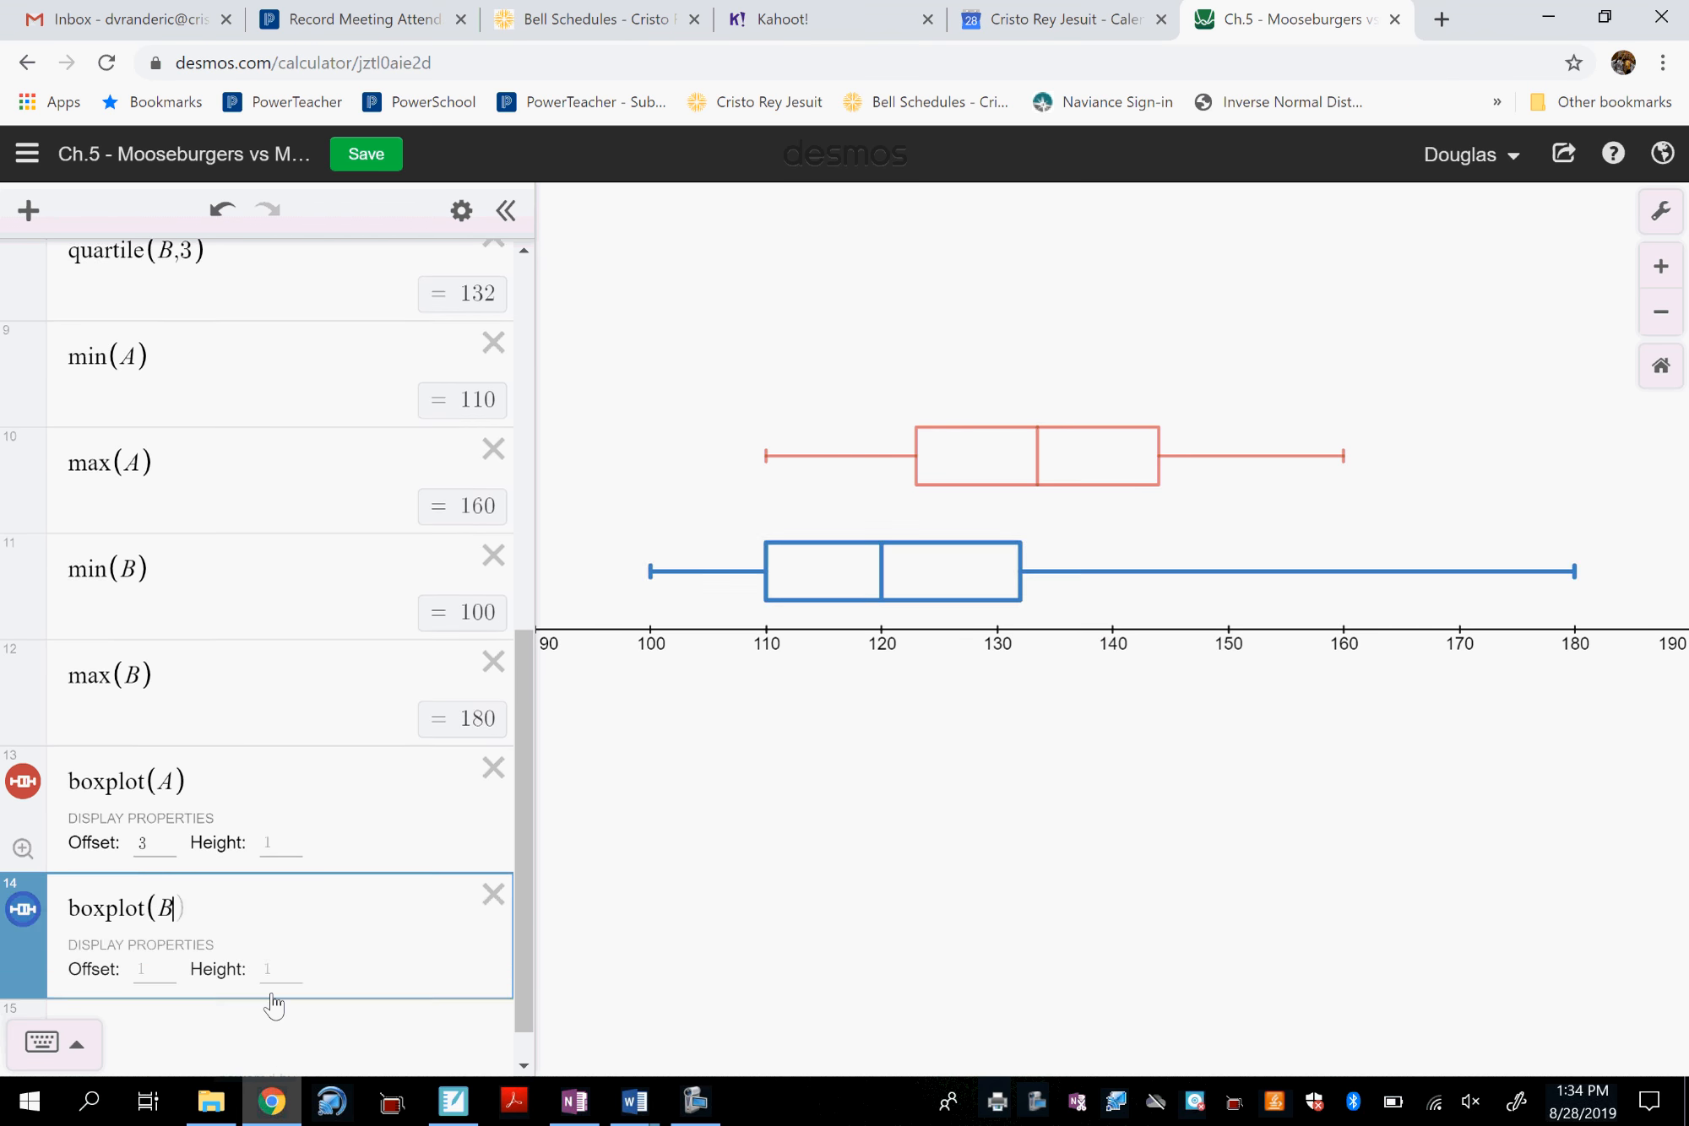
type(")")
Switch to OneNote and handwrite the row label "IQR:" below the Max row.
key("alt+Tab")
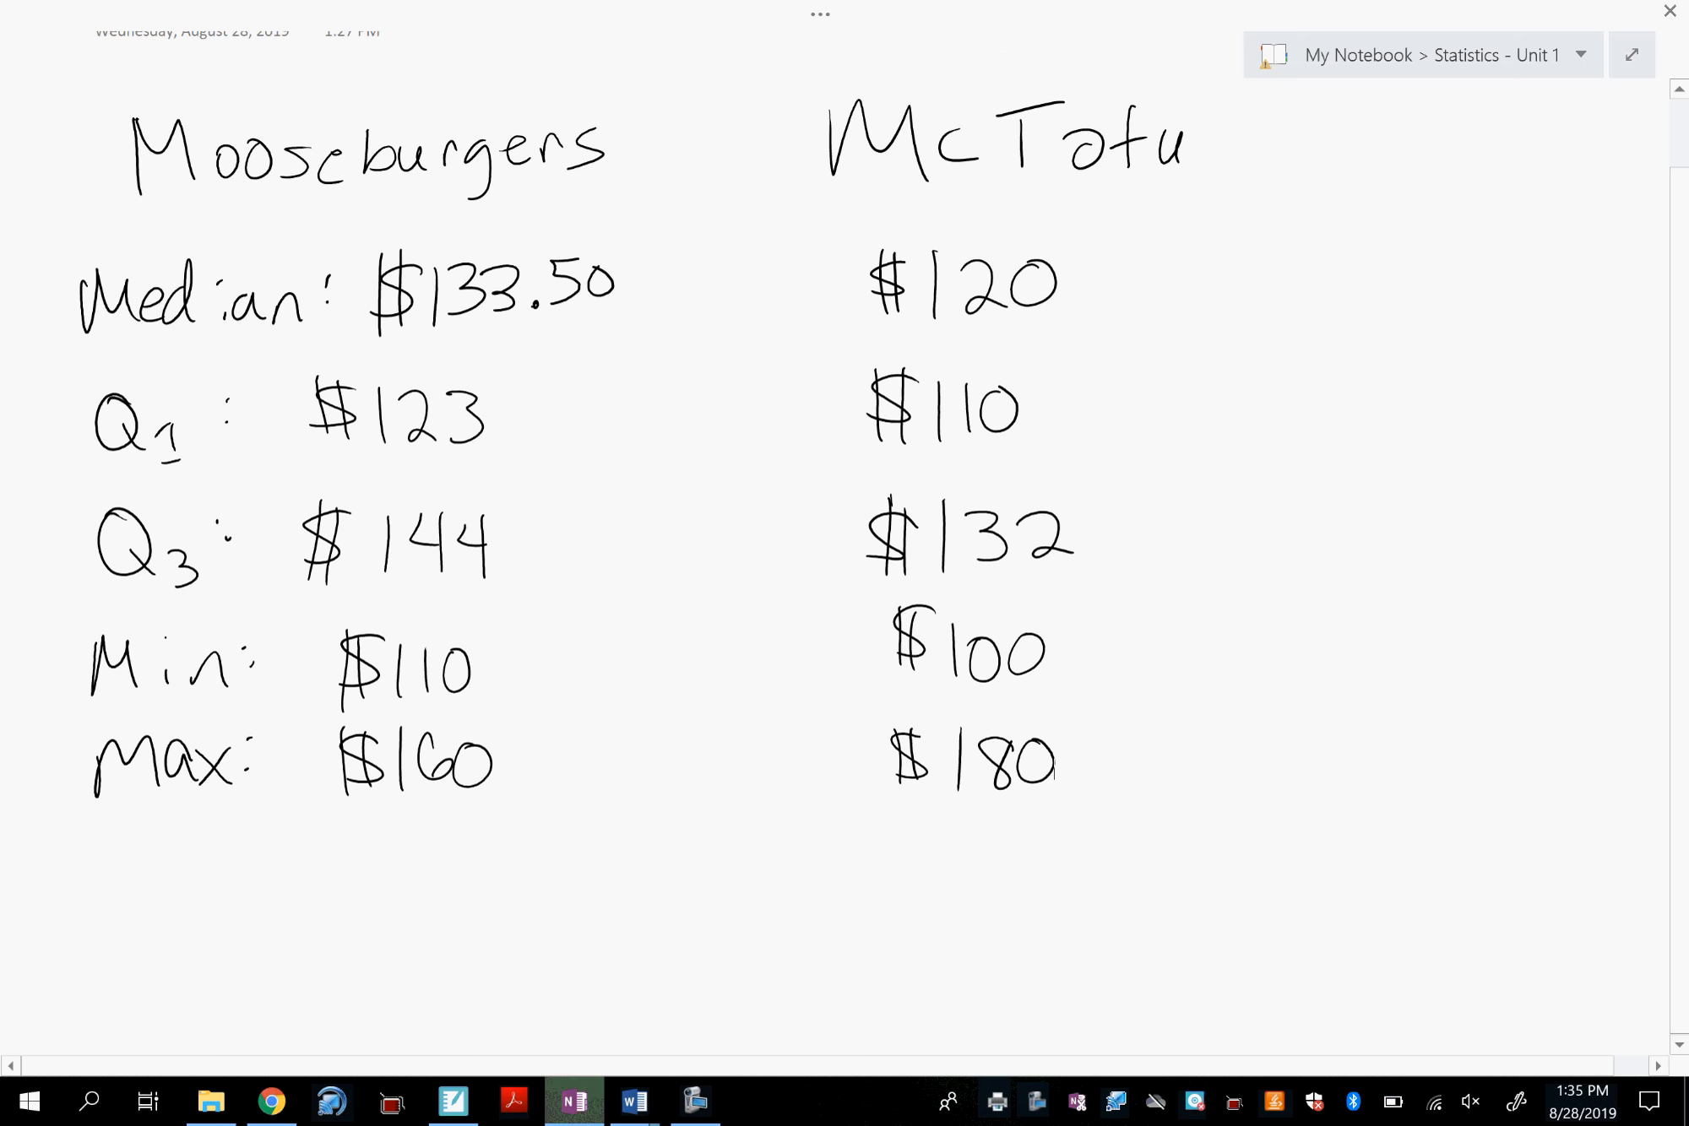
scroll(1293, 573, "down", 5)
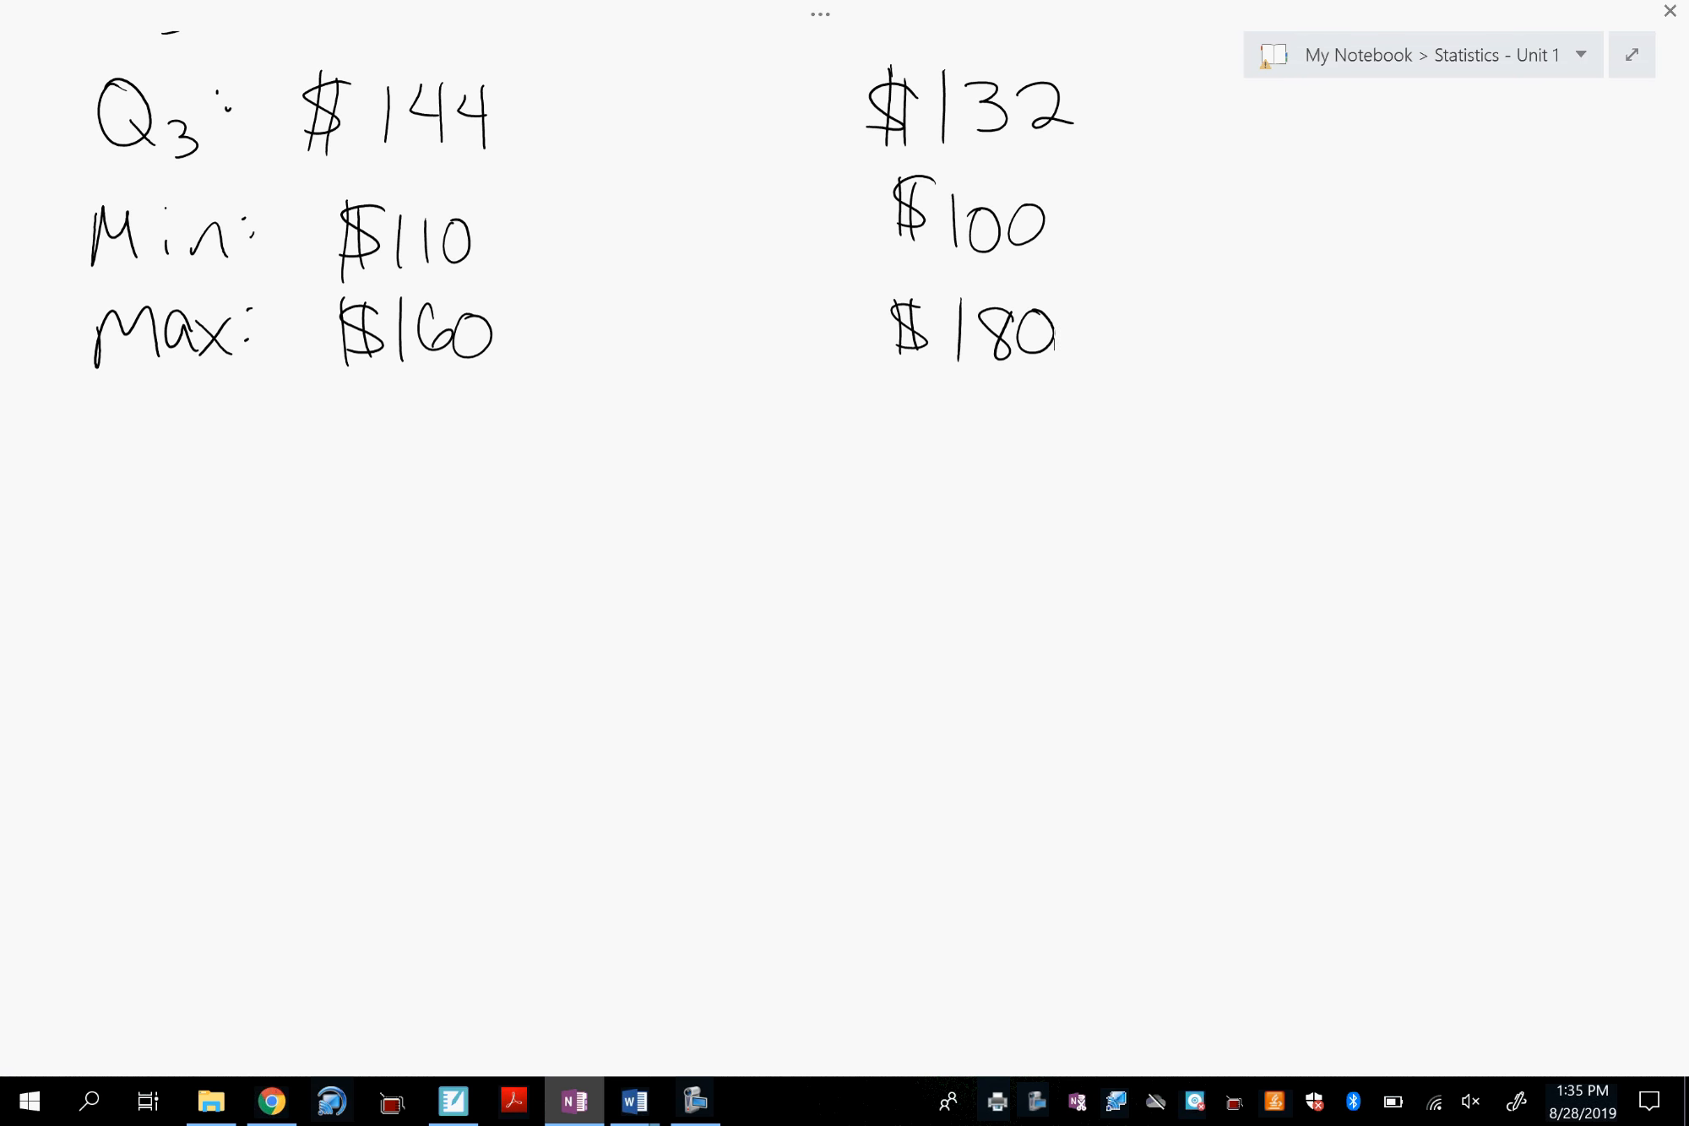
mouse_move(69, 473)
left_mouse_down()
mouse_move(71, 517)
mouse_move(101, 512)
mouse_move(93, 469)
left_mouse_up()
left_click_drag(135, 470, 153, 486)
left_click_drag(138, 499, 174, 518)
left_click_drag(172, 466, 196, 516)
left_click(218, 478)
left_click(221, 497)
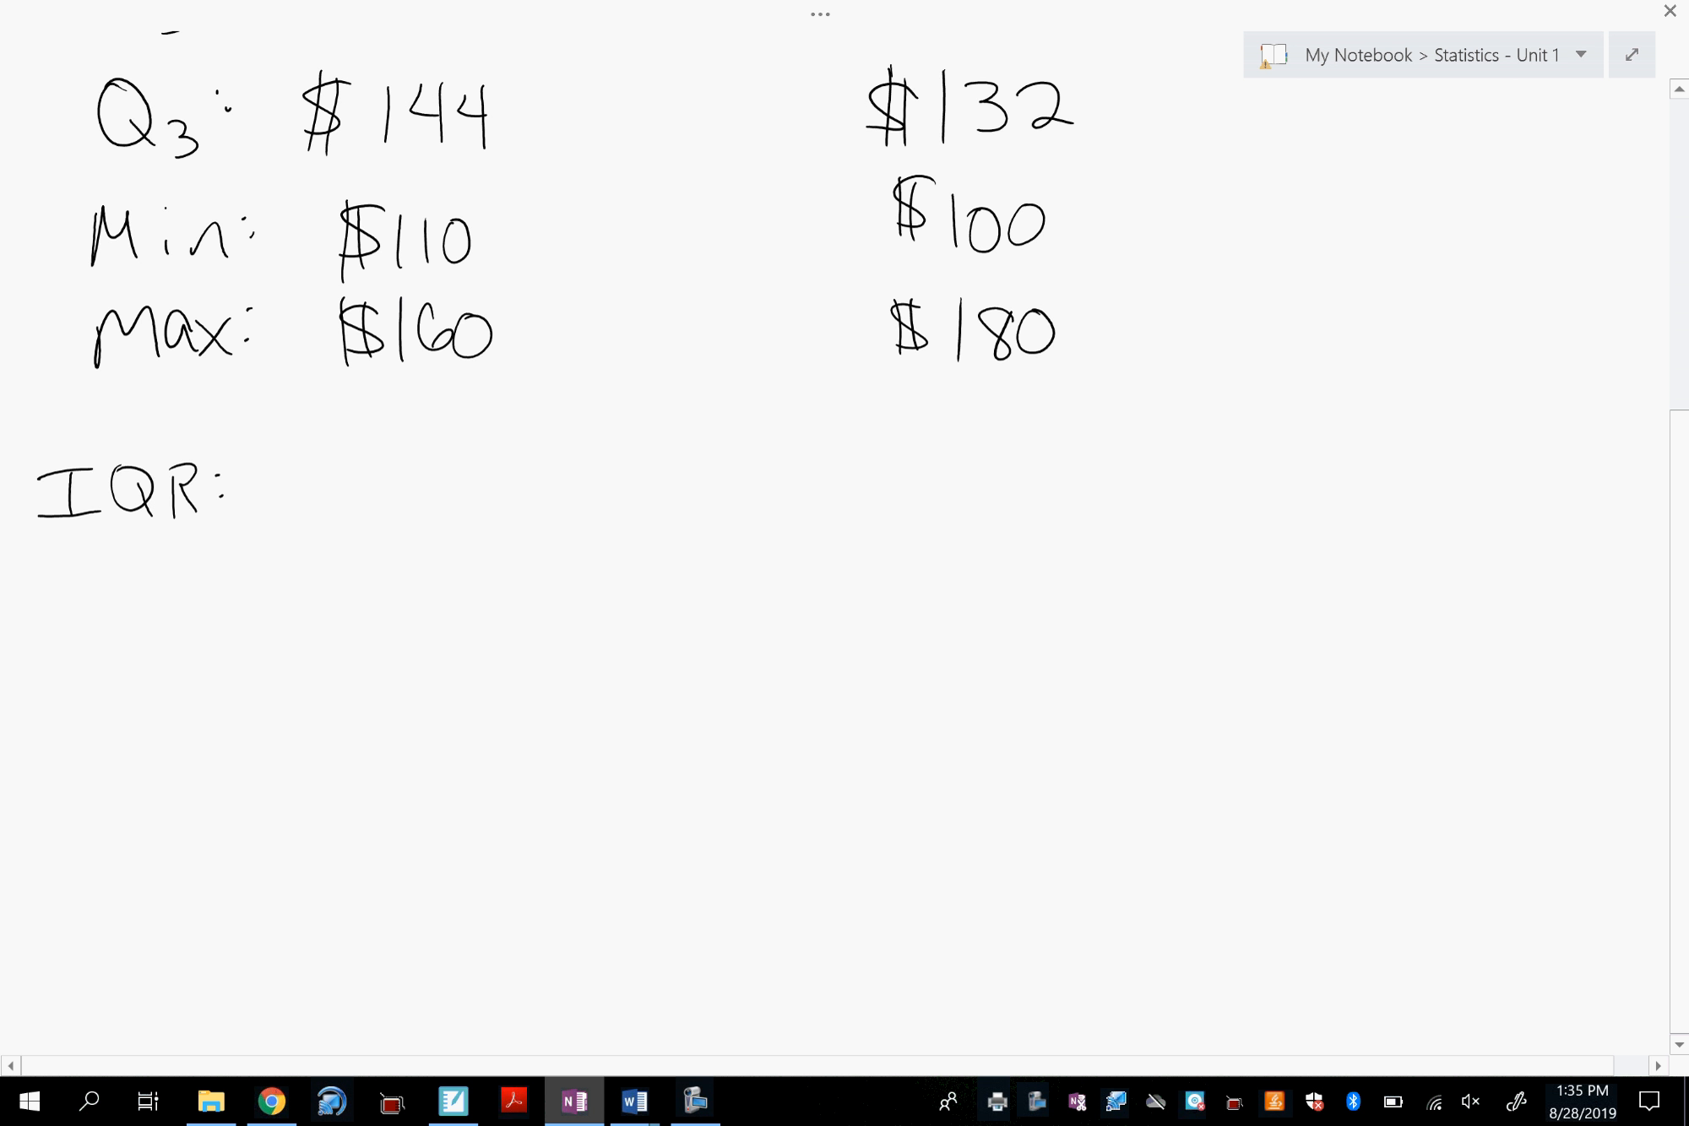
Handwrite the interquartile ranges in the IQR row: $21 for Mooseburgers and $22 for McTofu.
scroll(844, 541, "up", 5)
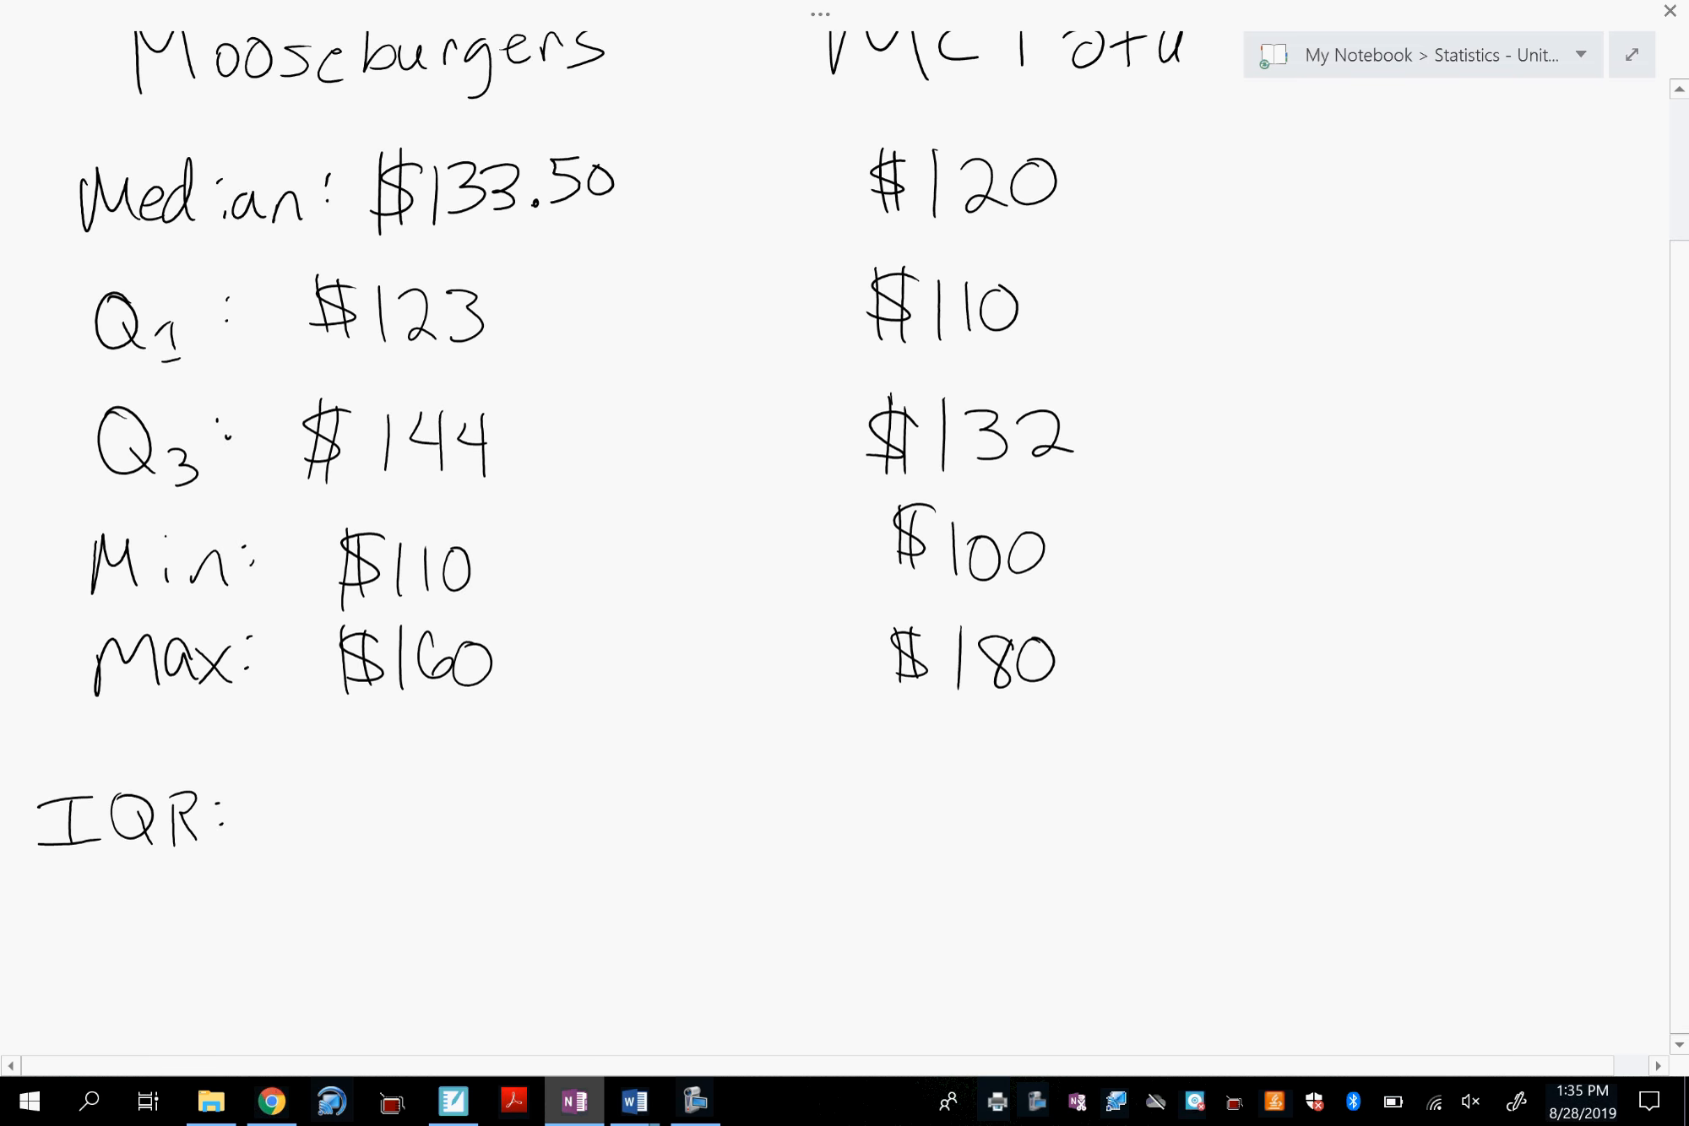
scroll(844, 540, "down", 4)
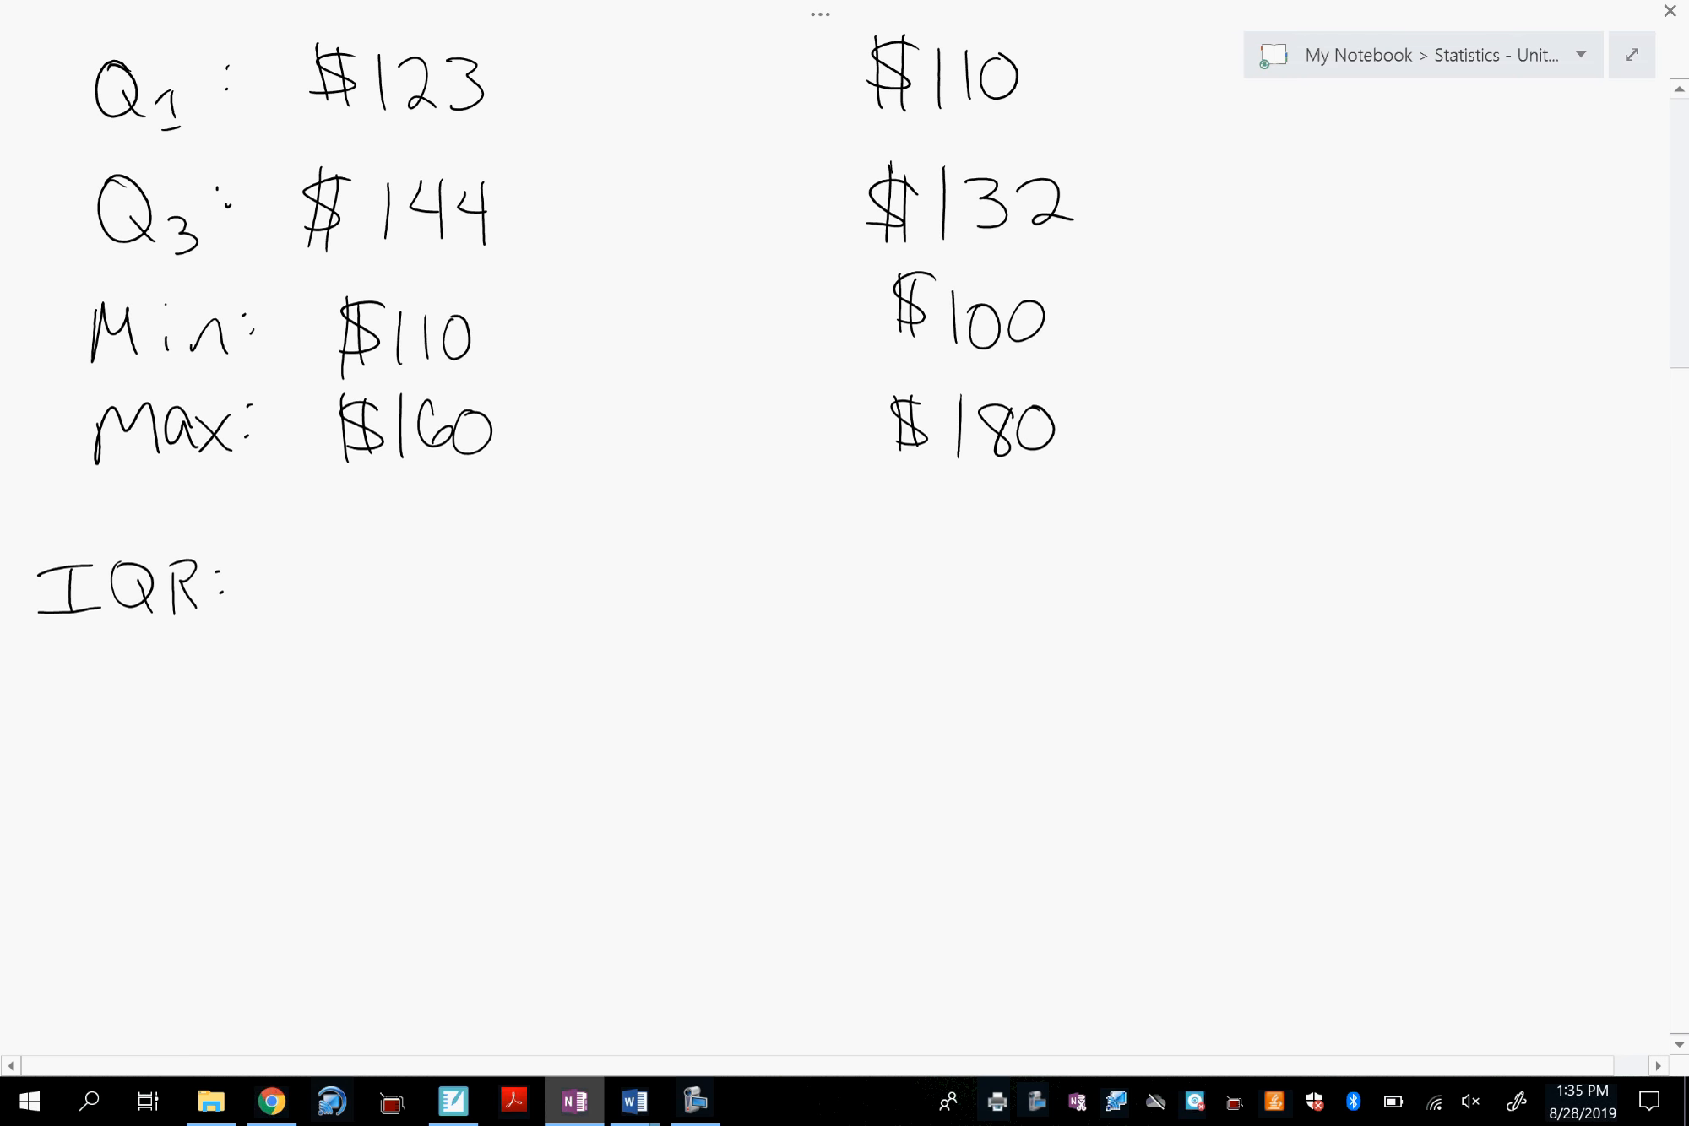
mouse_move(391, 545)
left_mouse_down()
mouse_move(347, 582)
mouse_move(384, 593)
left_mouse_up()
mouse_move(400, 554)
left_mouse_down()
mouse_move(404, 591)
mouse_move(435, 594)
left_mouse_up()
left_click_drag(456, 547, 473, 610)
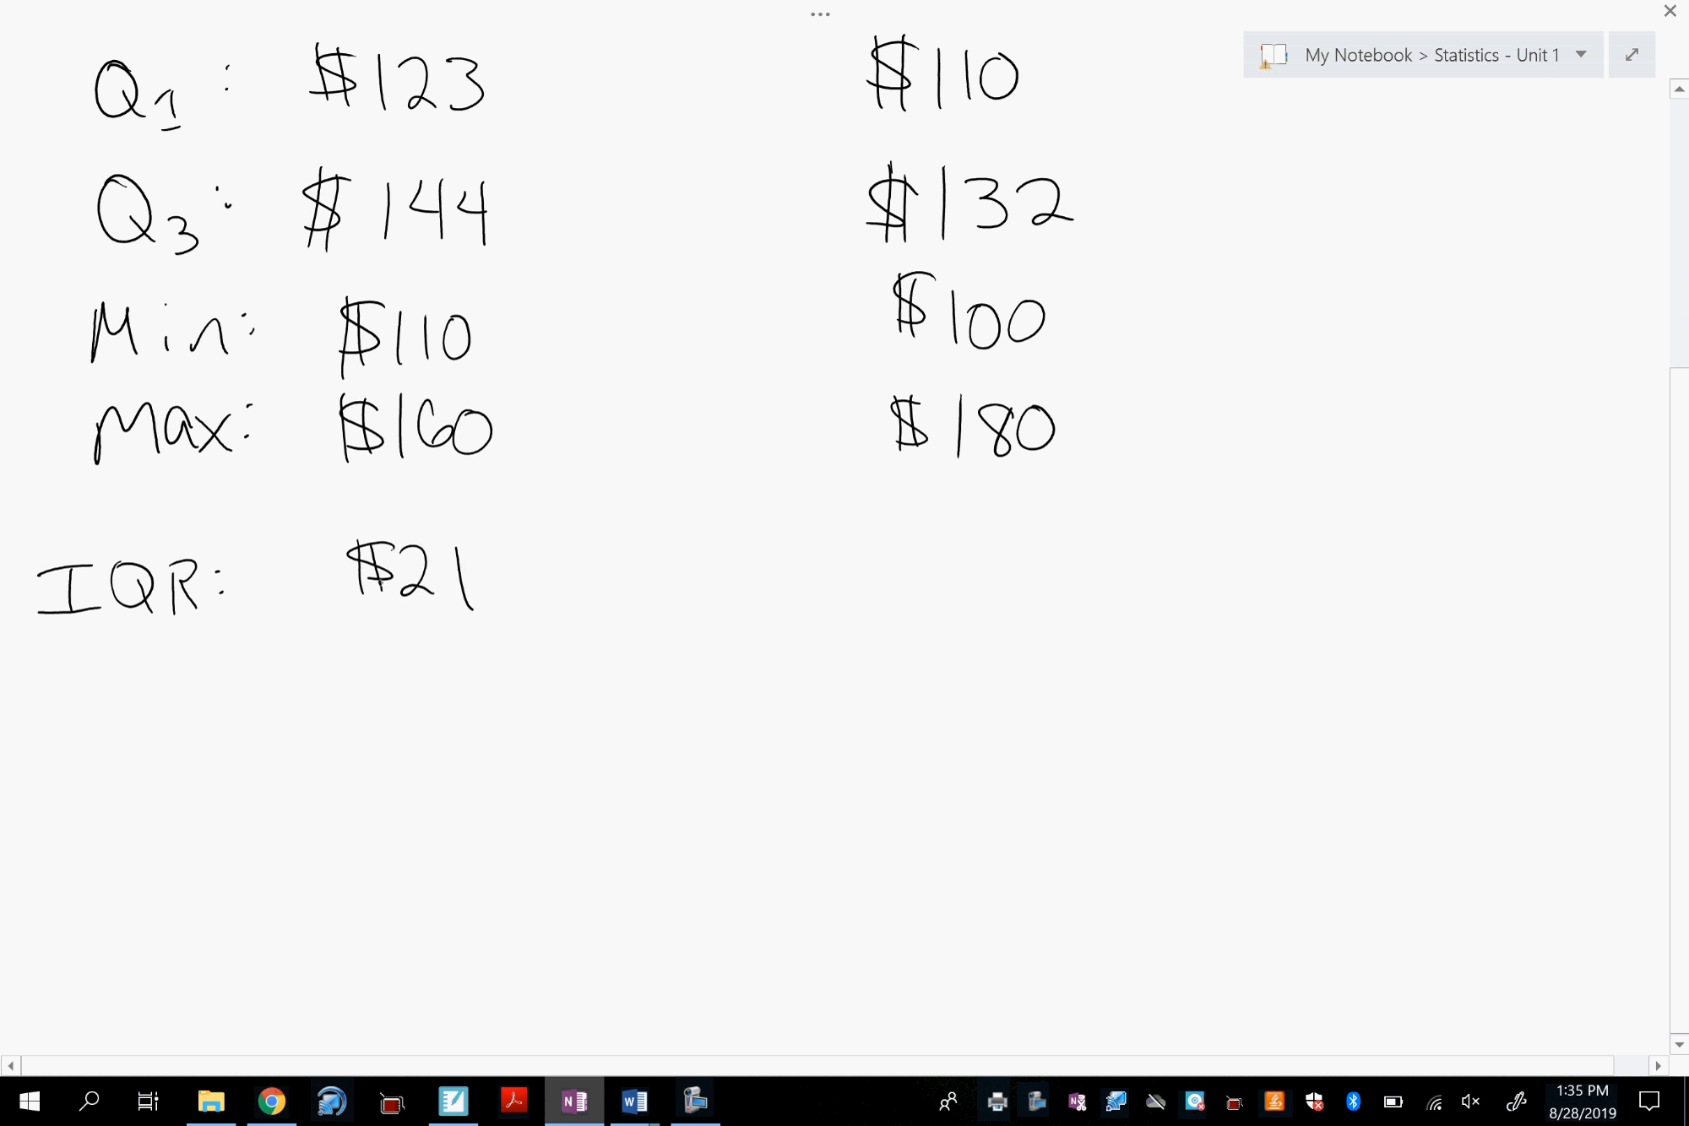
left_click_drag(343, 572, 374, 581)
mouse_move(938, 552)
left_mouse_down()
mouse_move(900, 589)
mouse_move(1041, 582)
left_mouse_up()
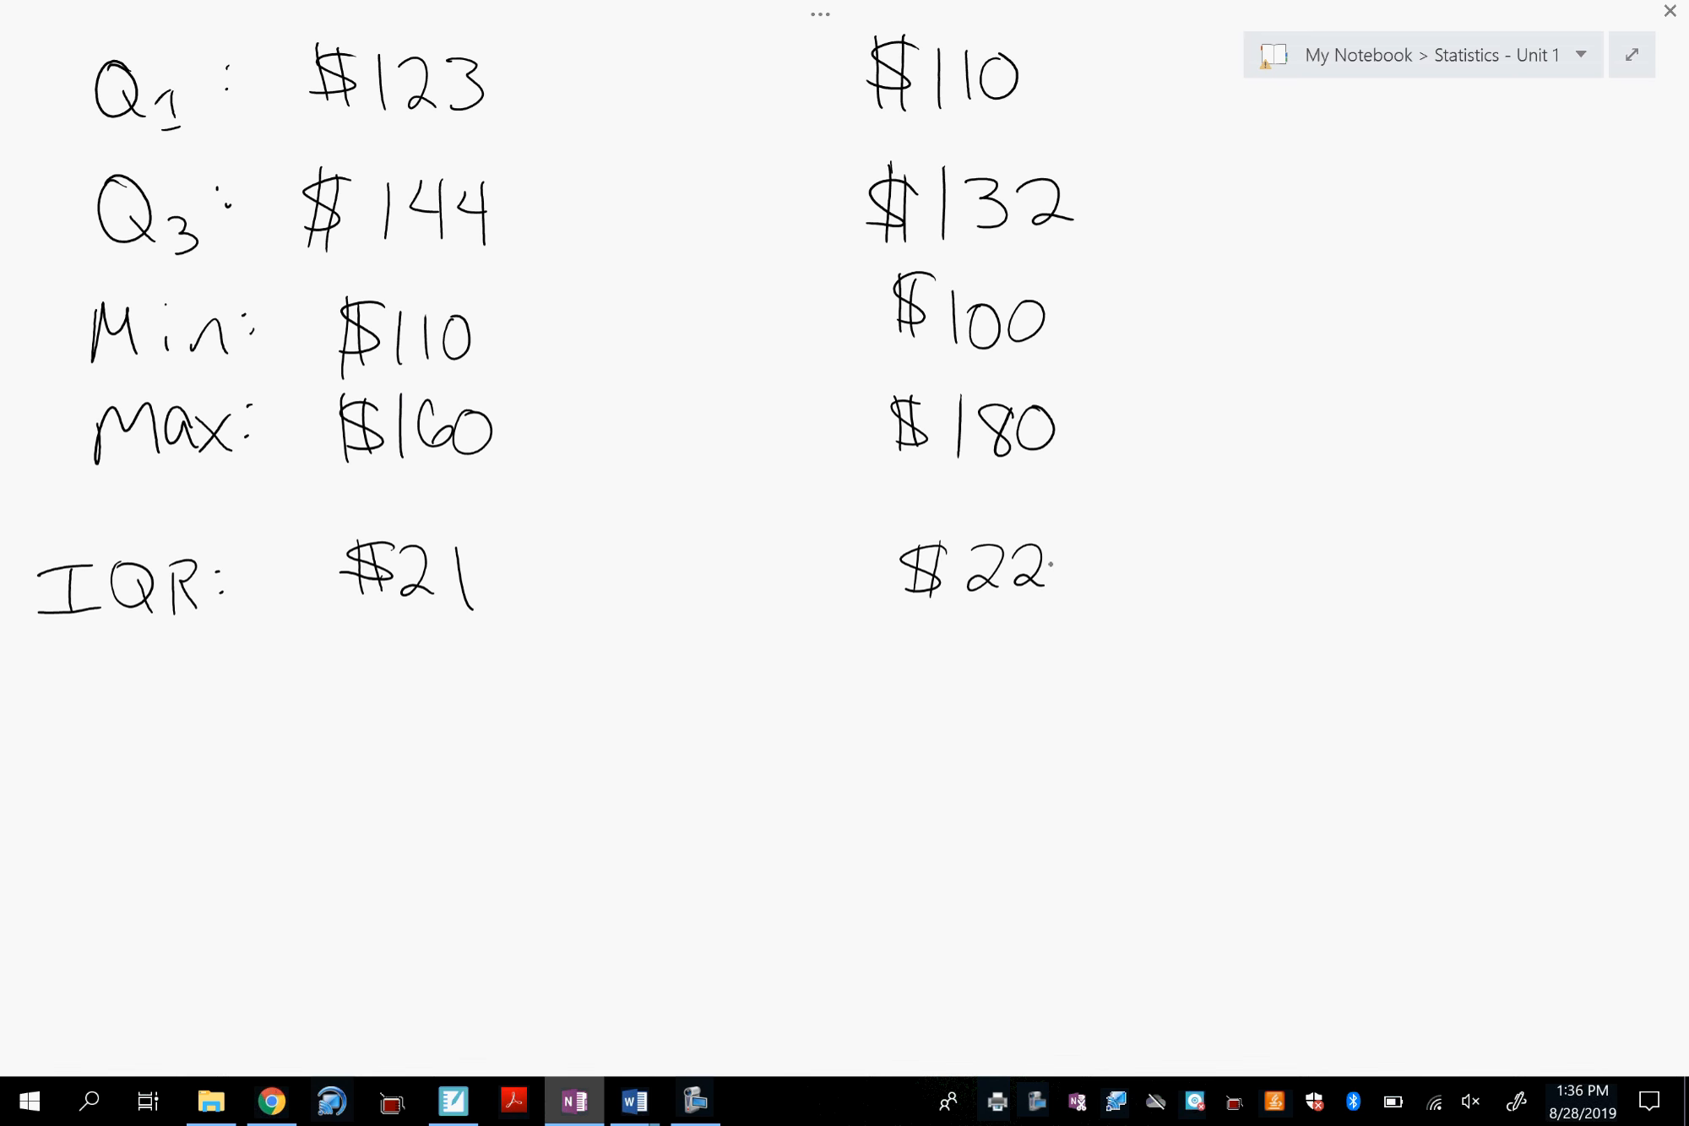
Handwrite a multiplication dot and 1.5 under both IQR values, with a line drawn beneath each.
mouse_move(309, 671)
left_mouse_down()
mouse_move(389, 708)
mouse_move(411, 696)
left_mouse_up()
left_click_drag(475, 640, 435, 684)
left_click_drag(310, 730, 511, 713)
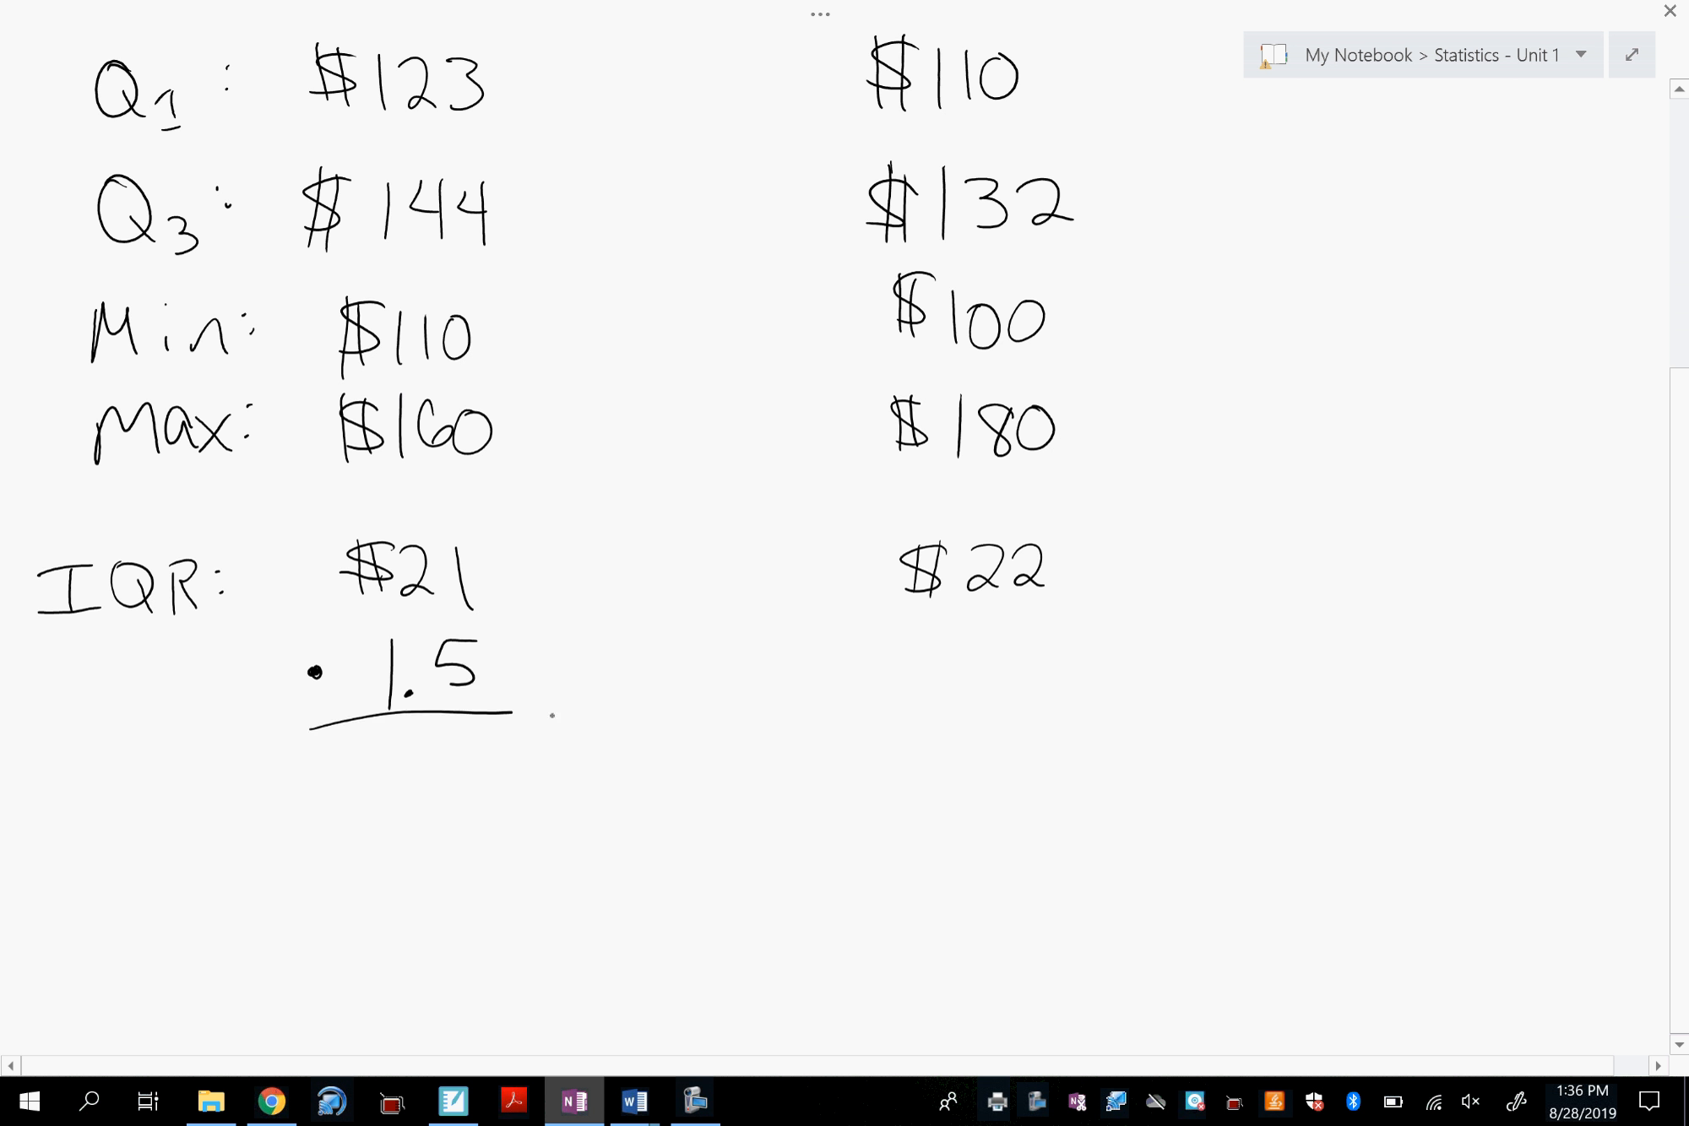
left_click(882, 656)
left_click_drag(970, 630, 969, 691)
left_click(1004, 677)
mouse_move(1080, 626)
left_mouse_down()
mouse_move(1032, 652)
mouse_move(1045, 671)
left_mouse_up()
left_click_drag(891, 710, 1148, 699)
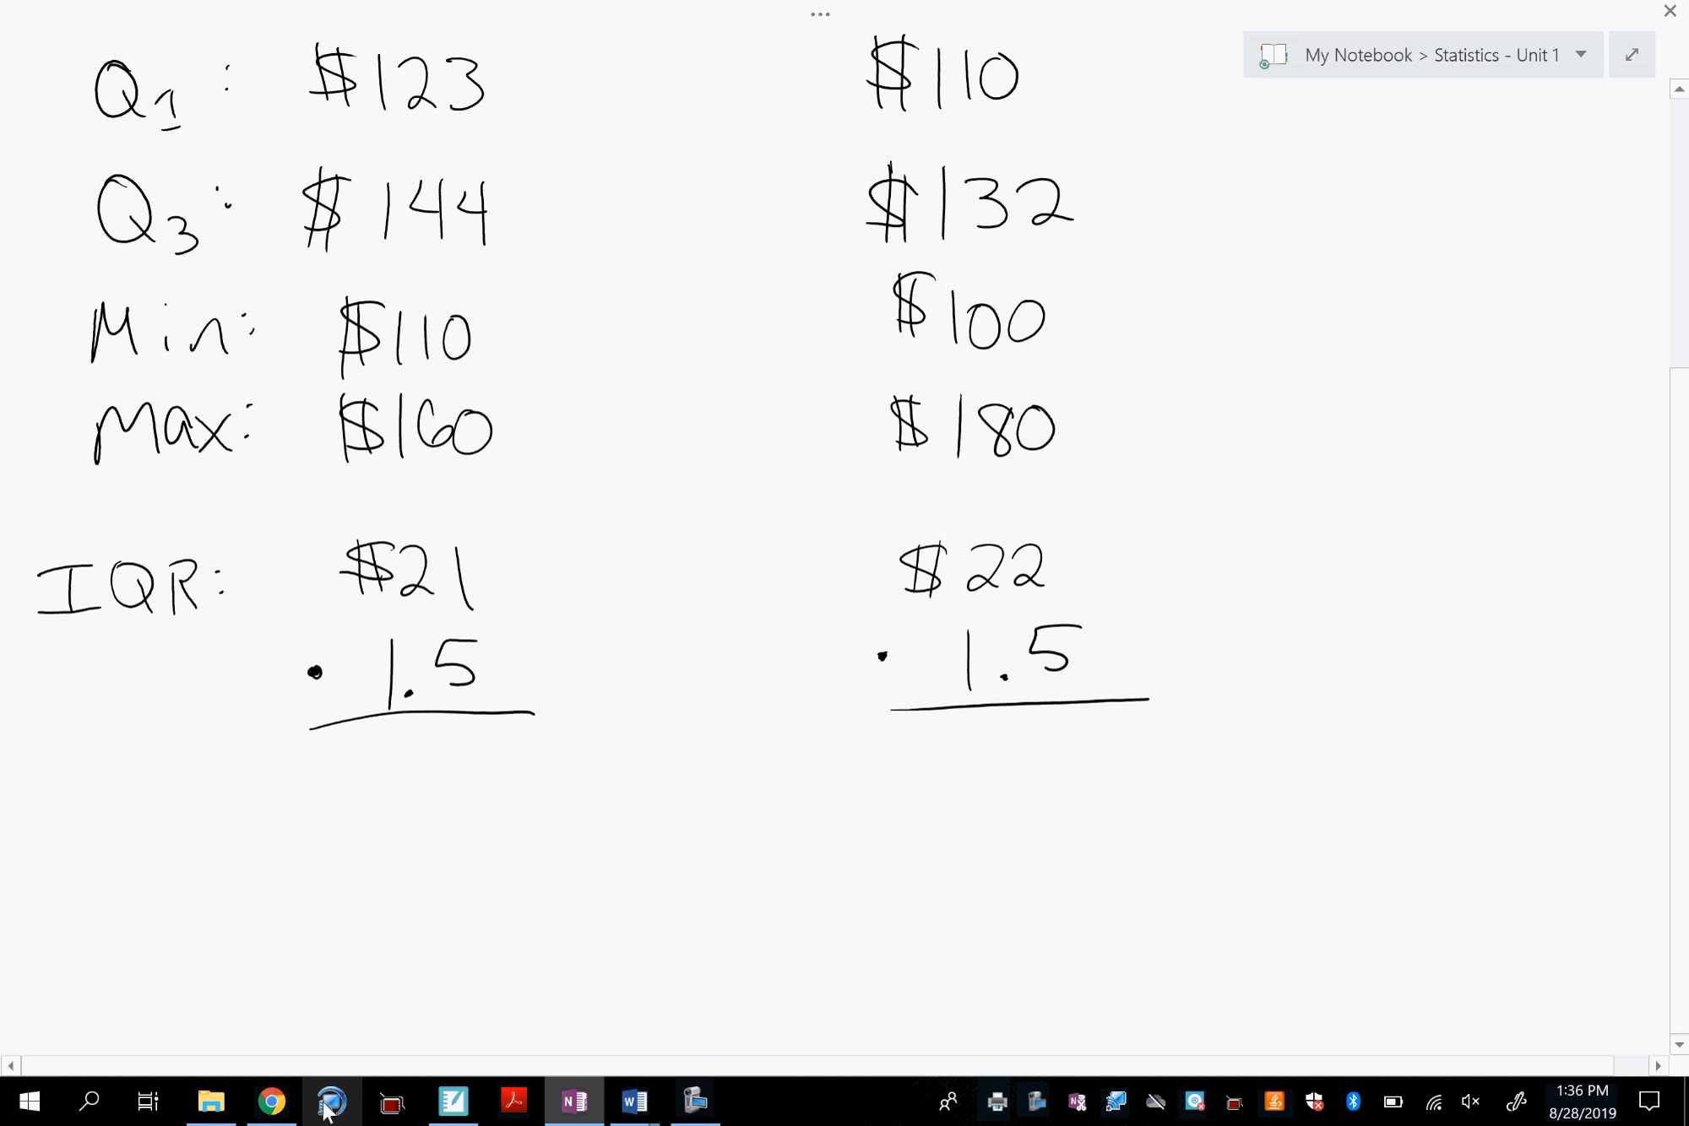
Switch to Desmos and calculate 21·1.5 in a new expression below boxplot(B).
left_click(271, 1102)
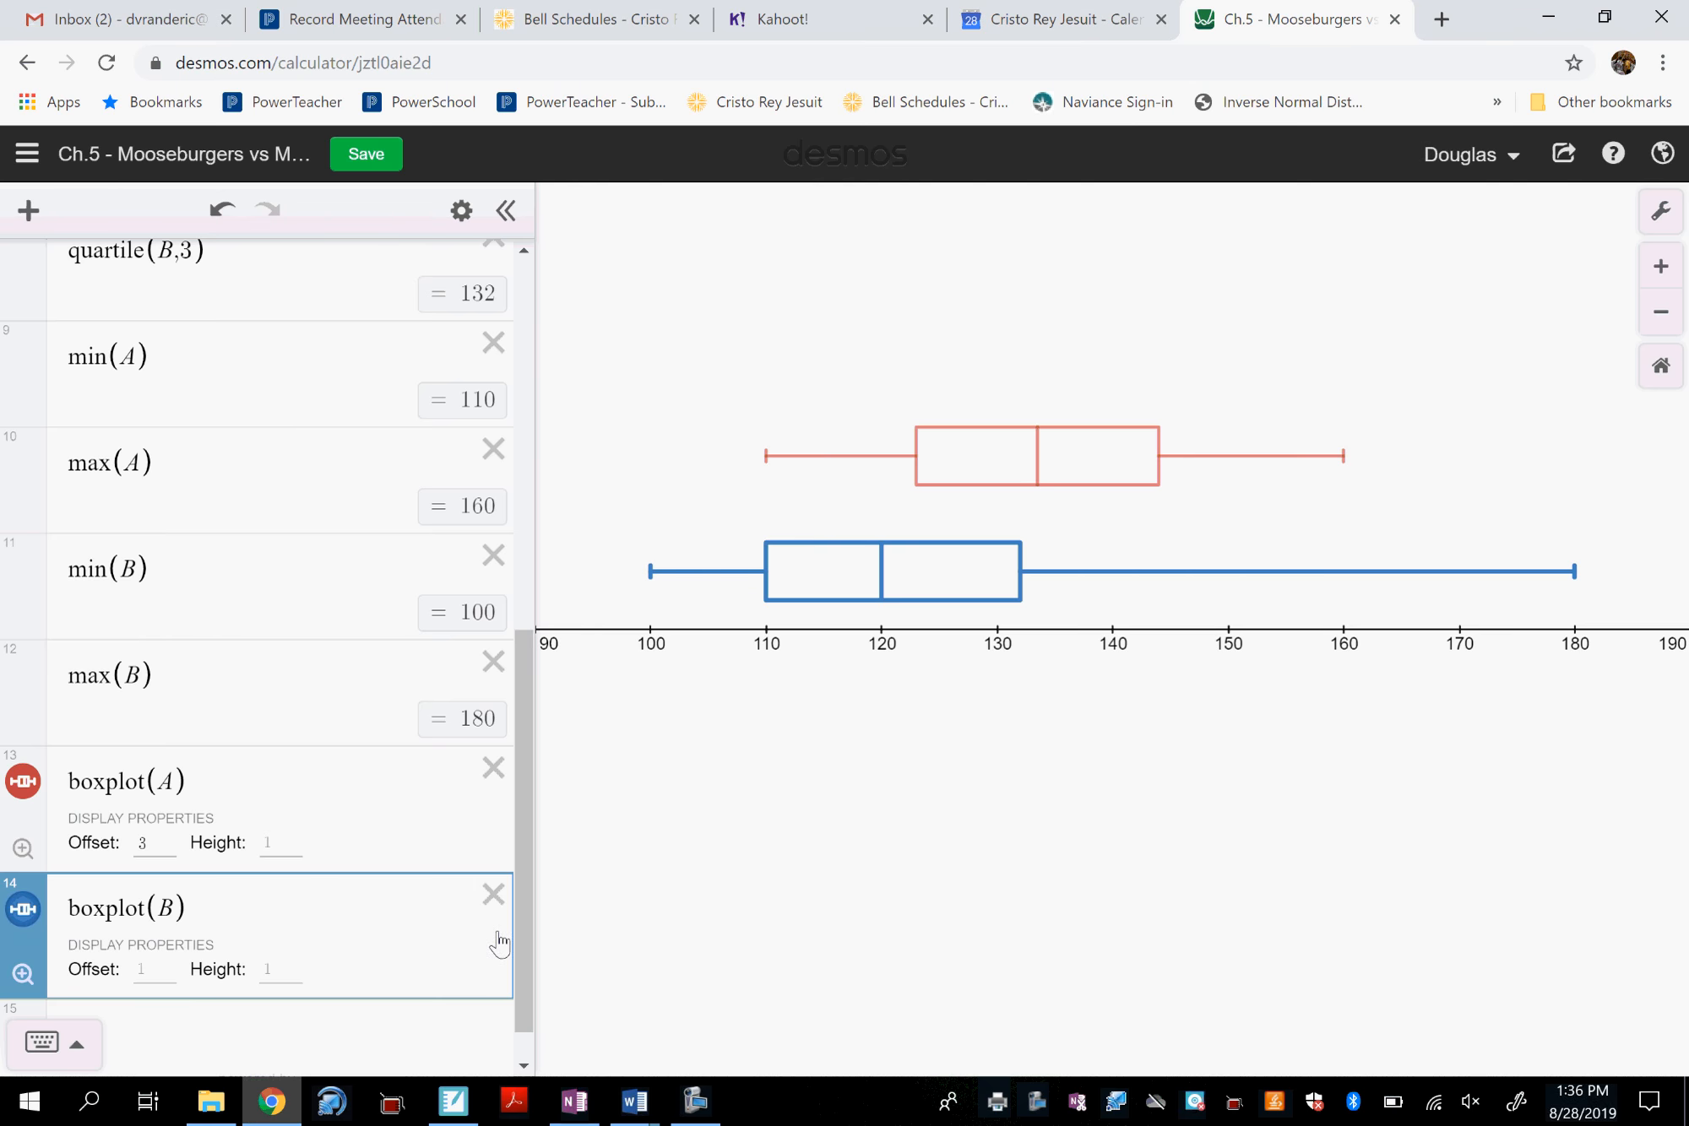
scroll(524, 933, "down", 1)
left_click(328, 988)
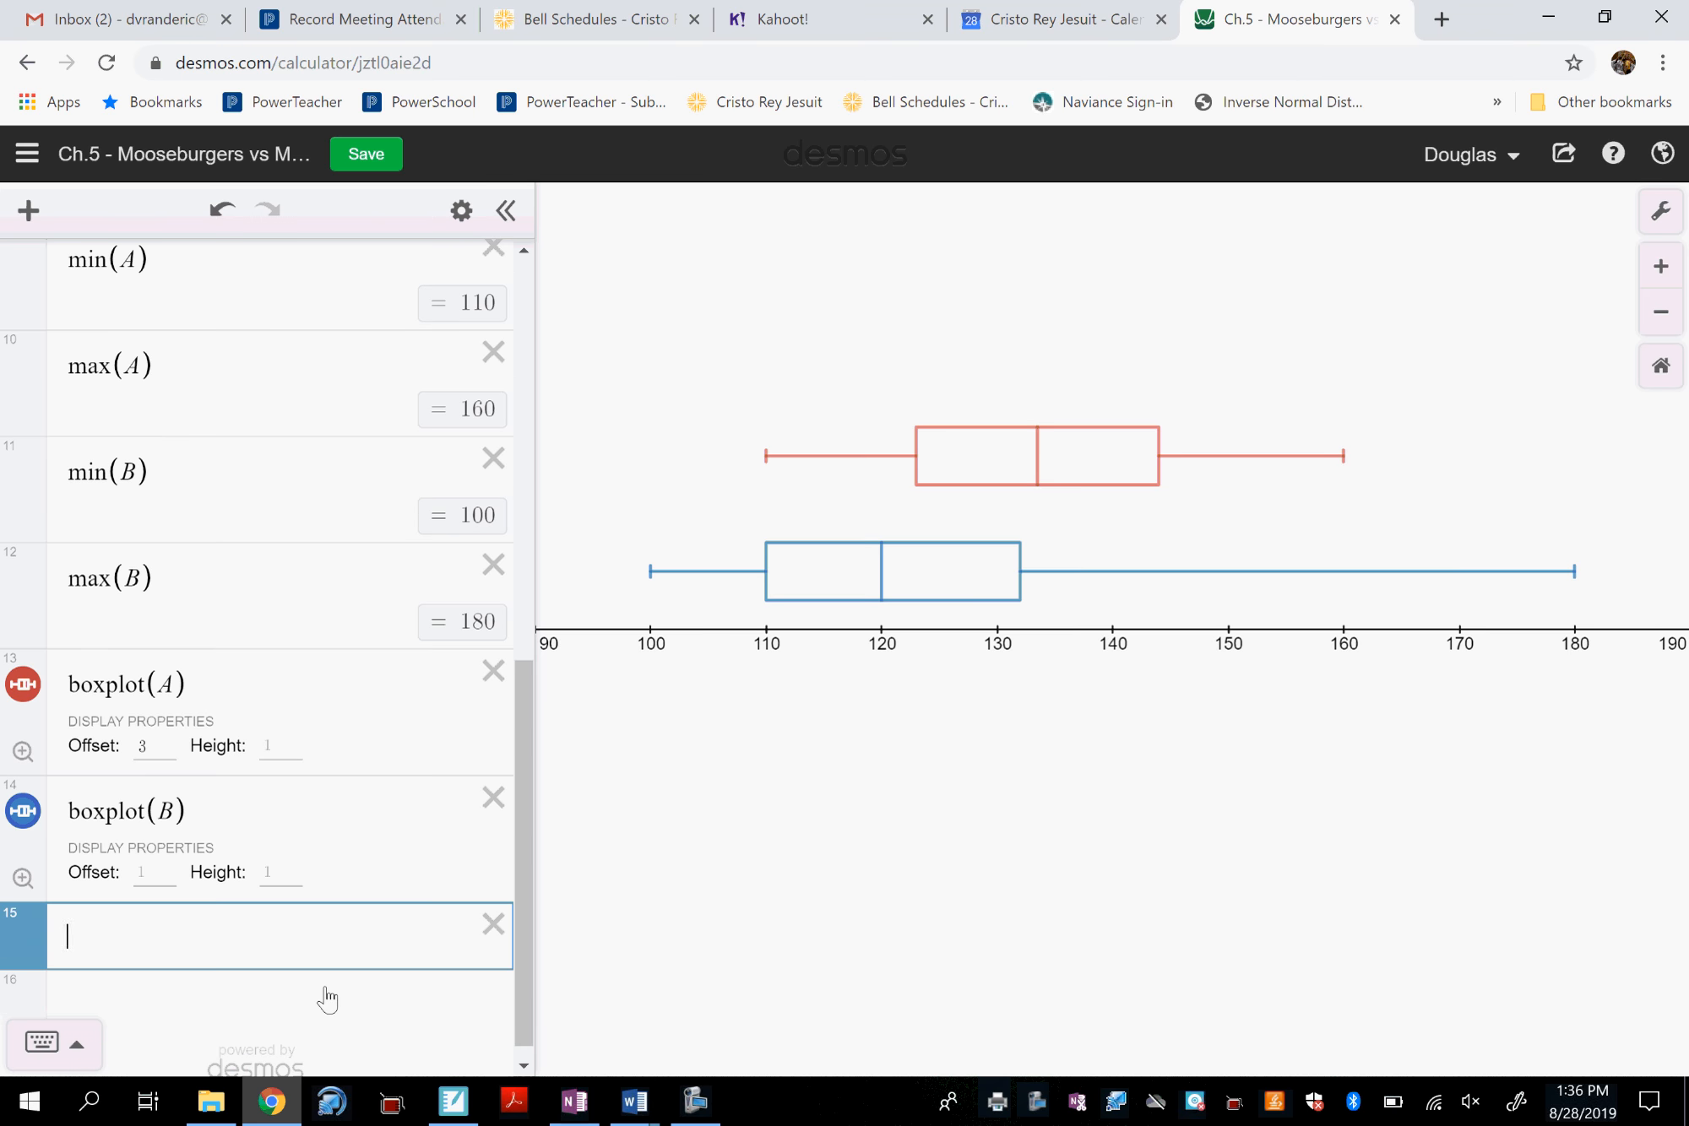
type("21")
type("*1.5")
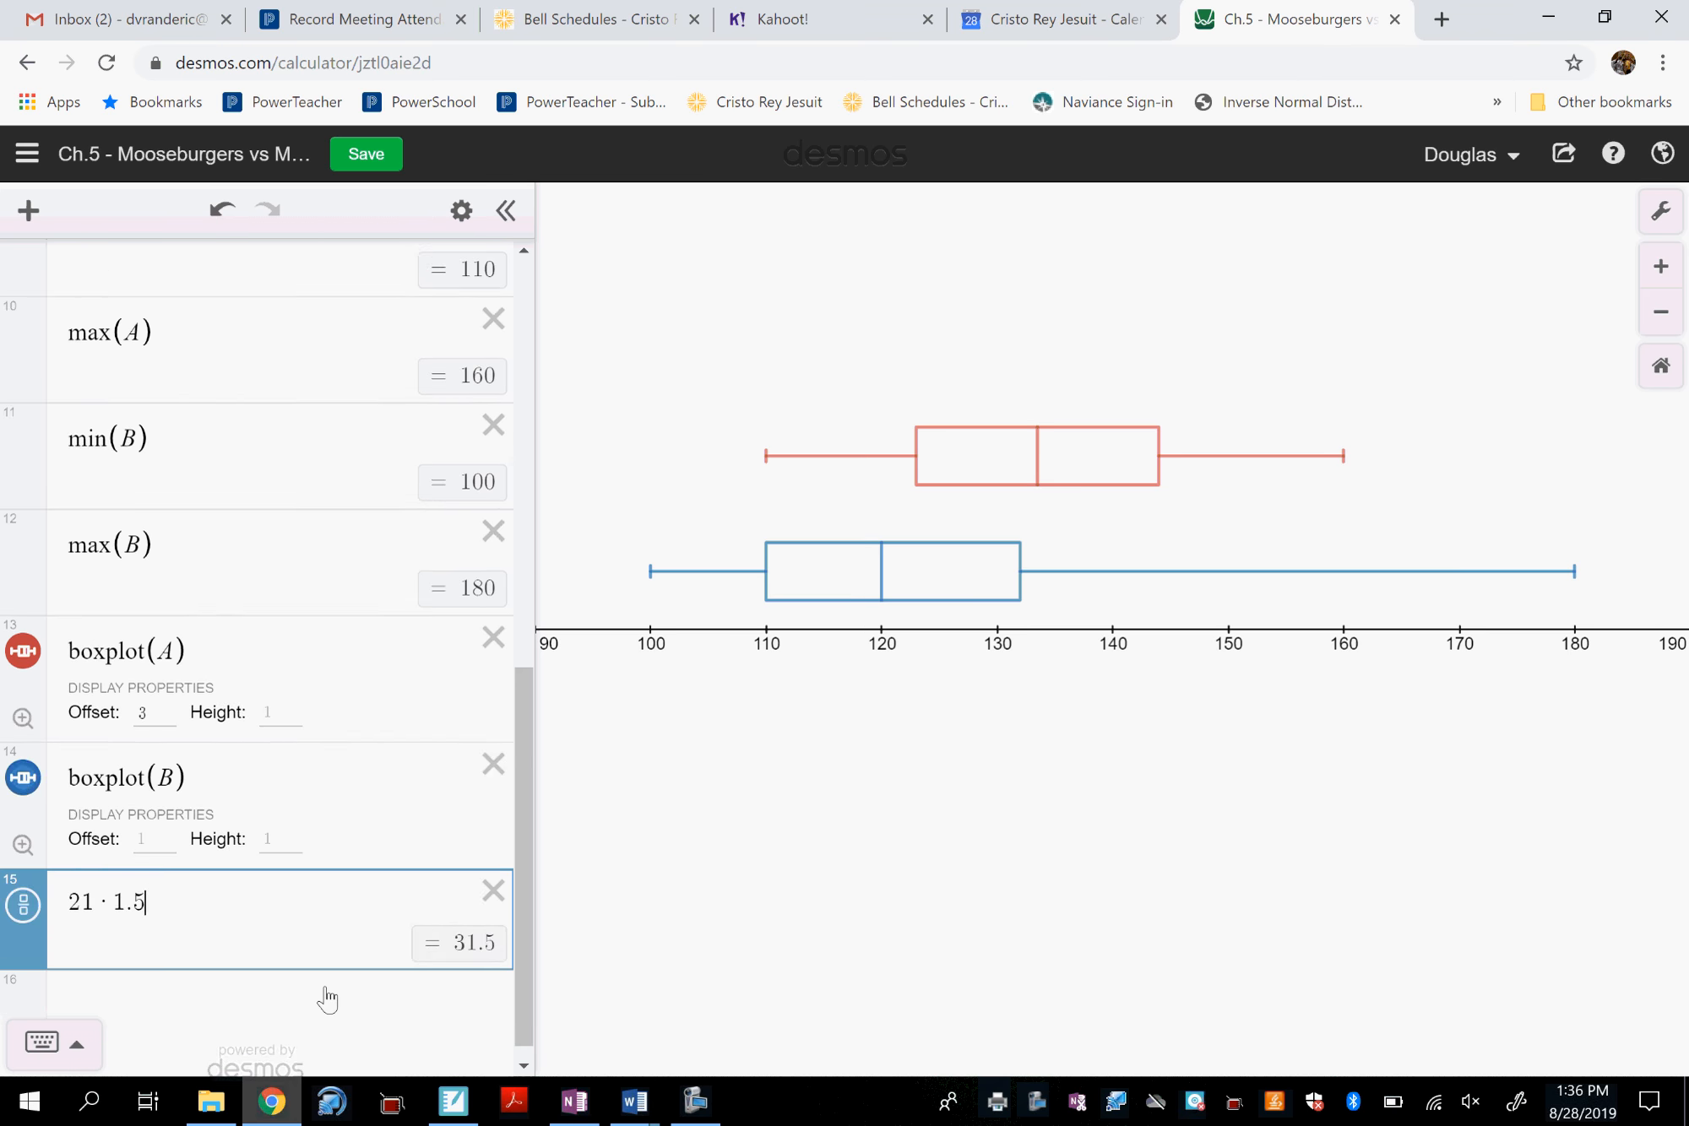
Switch to OneNote and handwrite the products under the lines: $31.5 for Mooseburgers and $33 for McTofu.
left_click(576, 1101)
mouse_move(354, 744)
left_mouse_down()
mouse_move(350, 783)
mouse_move(323, 787)
left_mouse_up()
left_click_drag(330, 740, 331, 796)
mouse_move(342, 744)
left_mouse_down()
mouse_move(339, 795)
mouse_move(372, 782)
left_mouse_up()
mouse_move(410, 738)
left_mouse_down()
mouse_move(413, 783)
mouse_move(440, 773)
left_mouse_up()
left_click_drag(442, 737, 470, 741)
mouse_move(956, 734)
left_mouse_down()
mouse_move(921, 752)
mouse_move(952, 796)
left_mouse_up()
left_click_drag(934, 756, 936, 789)
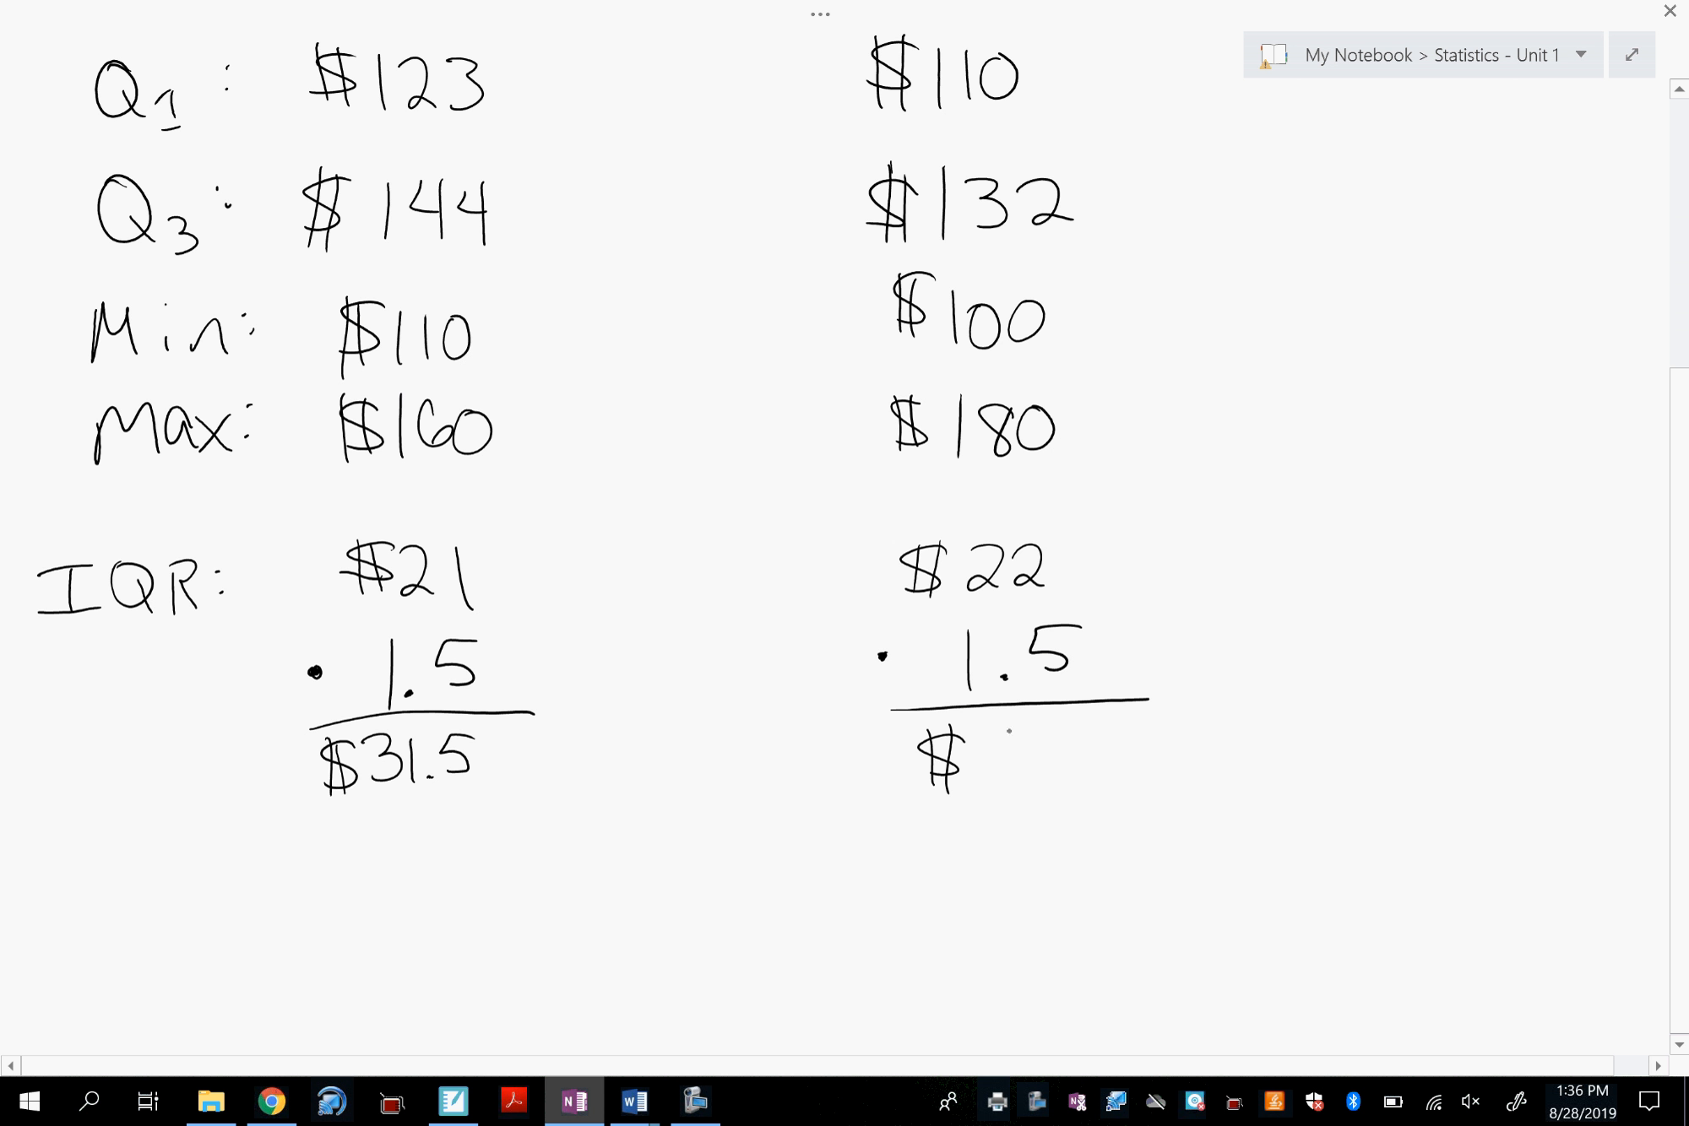
mouse_move(989, 736)
left_mouse_down()
mouse_move(1011, 779)
mouse_move(1056, 762)
left_mouse_up()
Handwrite the fence labels LF and UF below the products, one pair for Mooseburgers and one pair for McTofu.
mouse_move(86, 844)
left_mouse_down()
mouse_move(144, 906)
mouse_move(171, 877)
left_mouse_up()
mouse_move(500, 836)
left_mouse_down()
mouse_move(533, 857)
mouse_move(535, 839)
left_mouse_up()
mouse_move(555, 842)
left_mouse_down()
mouse_move(559, 889)
mouse_move(589, 837)
left_mouse_up()
left_click_drag(560, 868, 577, 863)
mouse_move(837, 828)
left_mouse_down()
mouse_move(871, 896)
mouse_move(906, 900)
left_mouse_up()
mouse_move(895, 844)
left_mouse_down()
mouse_move(934, 839)
mouse_move(933, 866)
left_mouse_up()
mouse_move(1290, 835)
left_mouse_down()
mouse_move(1318, 848)
mouse_move(1325, 881)
left_mouse_up()
mouse_move(1353, 837)
left_mouse_down()
mouse_move(1350, 884)
mouse_move(1389, 830)
left_mouse_up()
left_click_drag(1356, 861, 1377, 856)
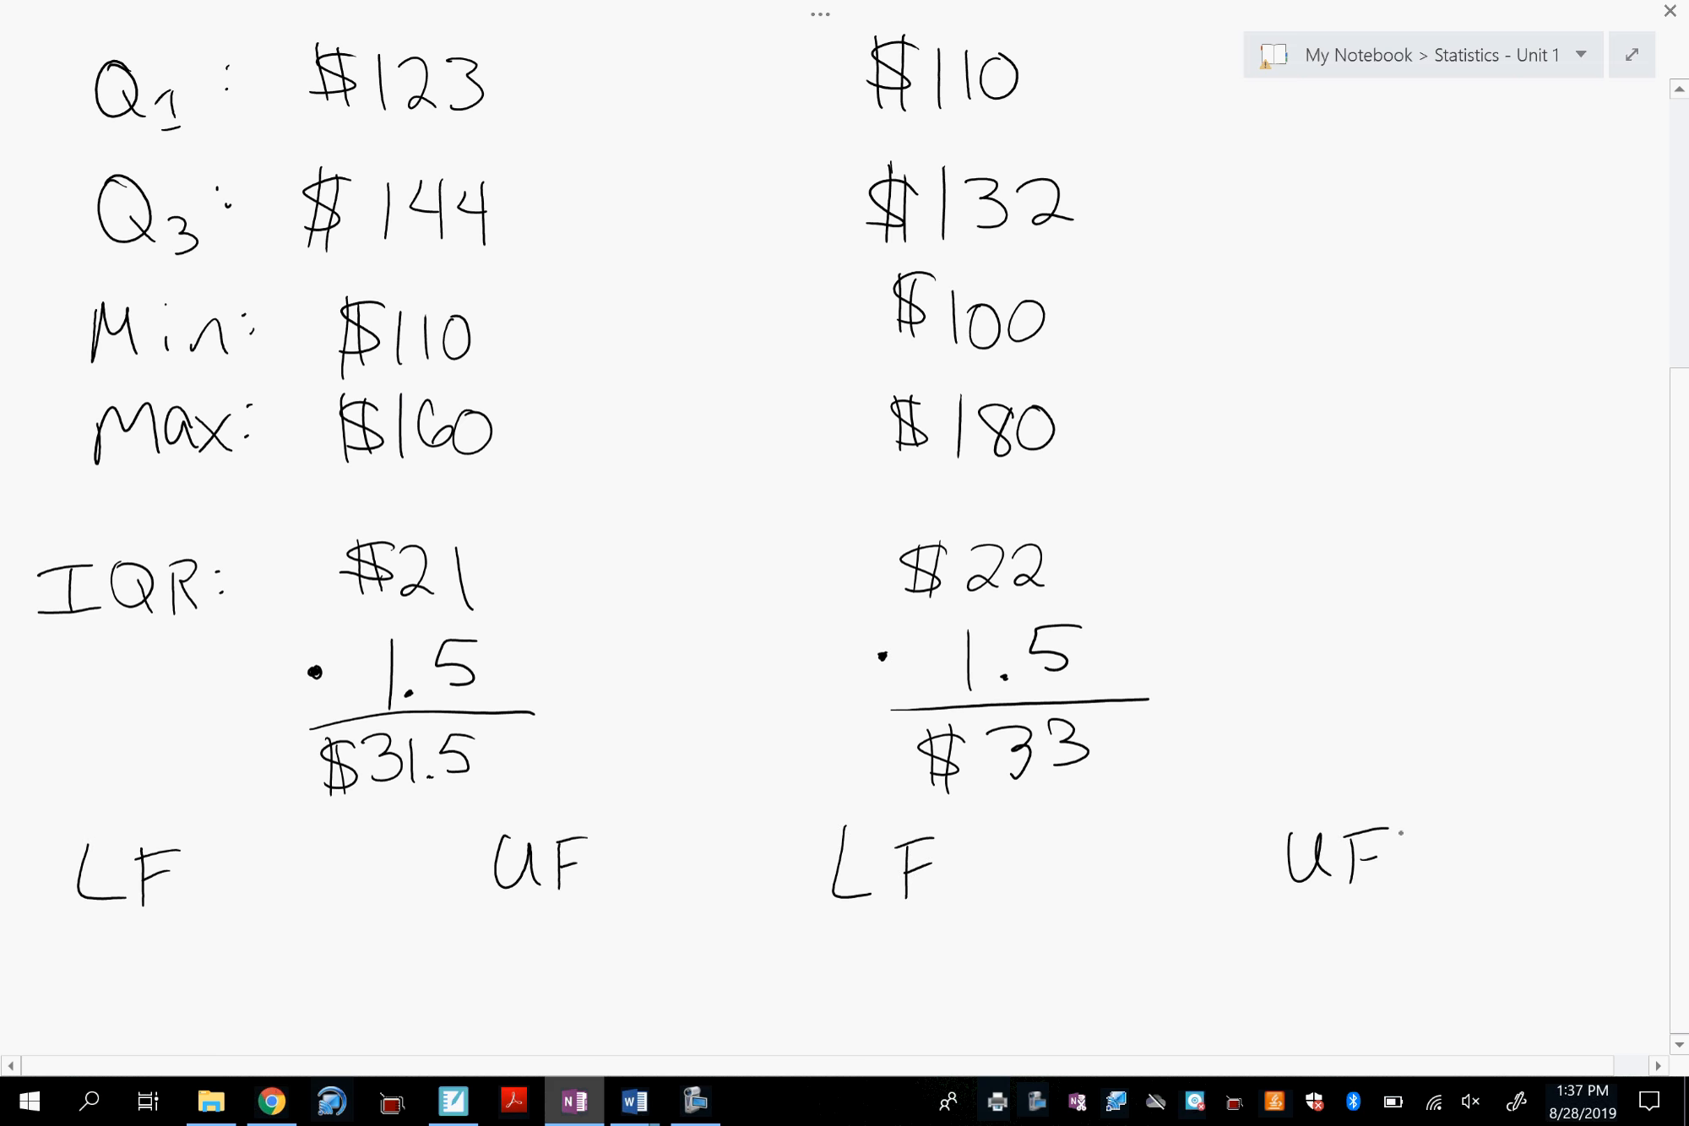
Circle the two products $31.5 and $33.
scroll(844, 549, "down", 5)
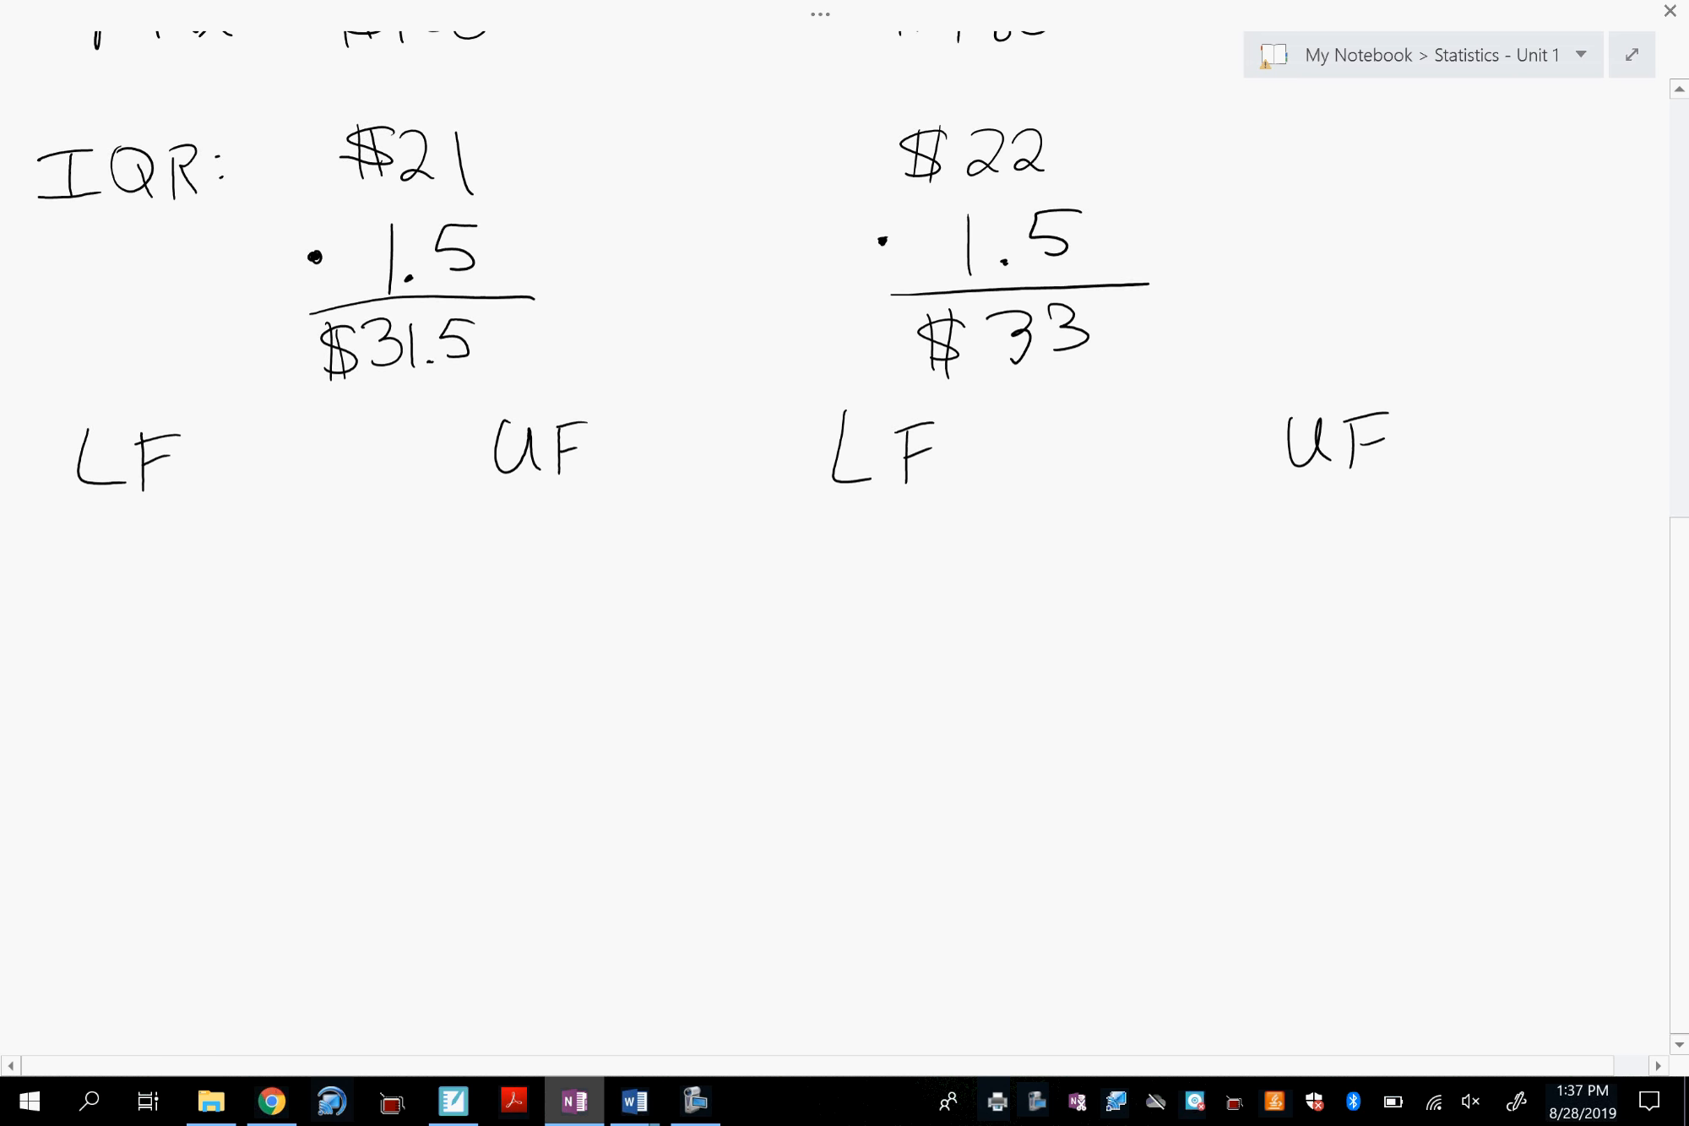
mouse_move(420, 304)
left_mouse_down()
mouse_move(391, 292)
mouse_move(446, 390)
mouse_move(423, 303)
left_mouse_up()
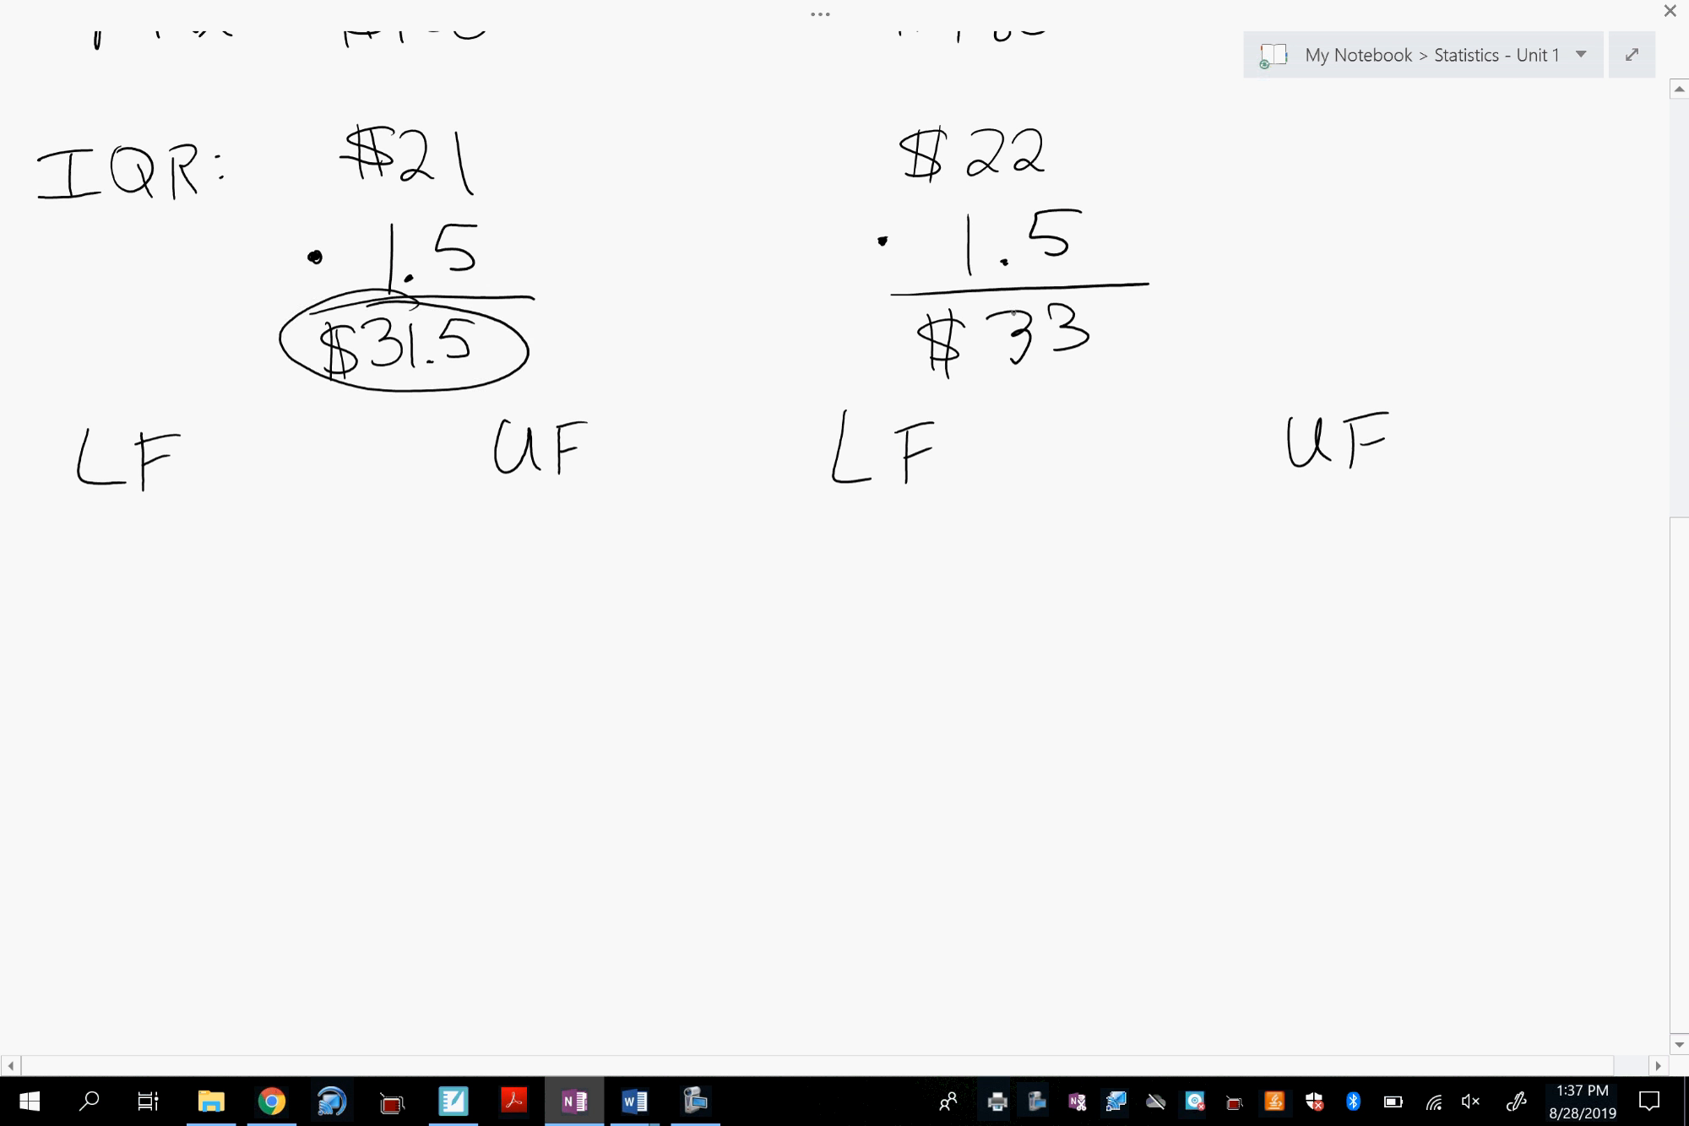
mouse_move(996, 291)
left_mouse_down()
mouse_move(1098, 347)
mouse_move(1005, 306)
left_mouse_up()
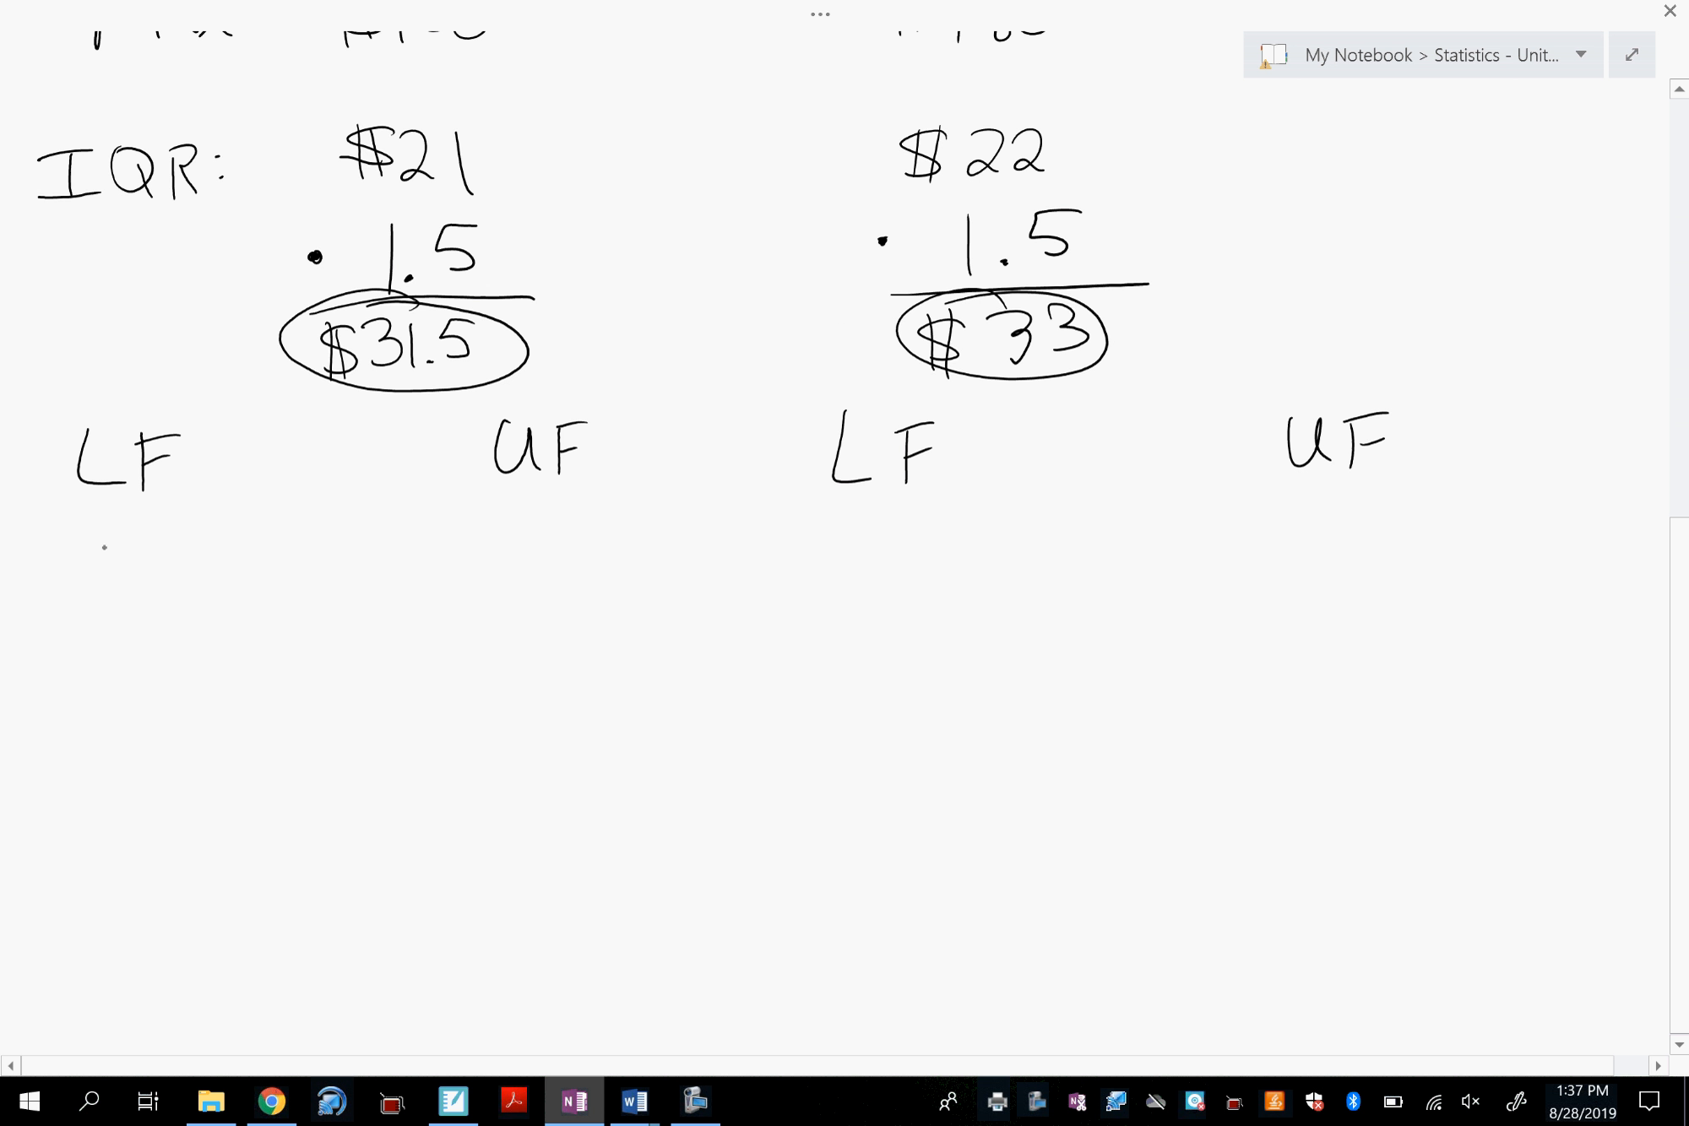
Handwrite the Mooseburgers fence formulas: Q1 − 31.5 under LF and Q3 + 31.5 under UF.
mouse_move(95, 534)
left_mouse_down()
mouse_move(143, 615)
mouse_move(185, 559)
mouse_move(208, 579)
mouse_move(246, 574)
left_mouse_up()
left_click(264, 570)
left_click_drag(316, 522, 278, 571)
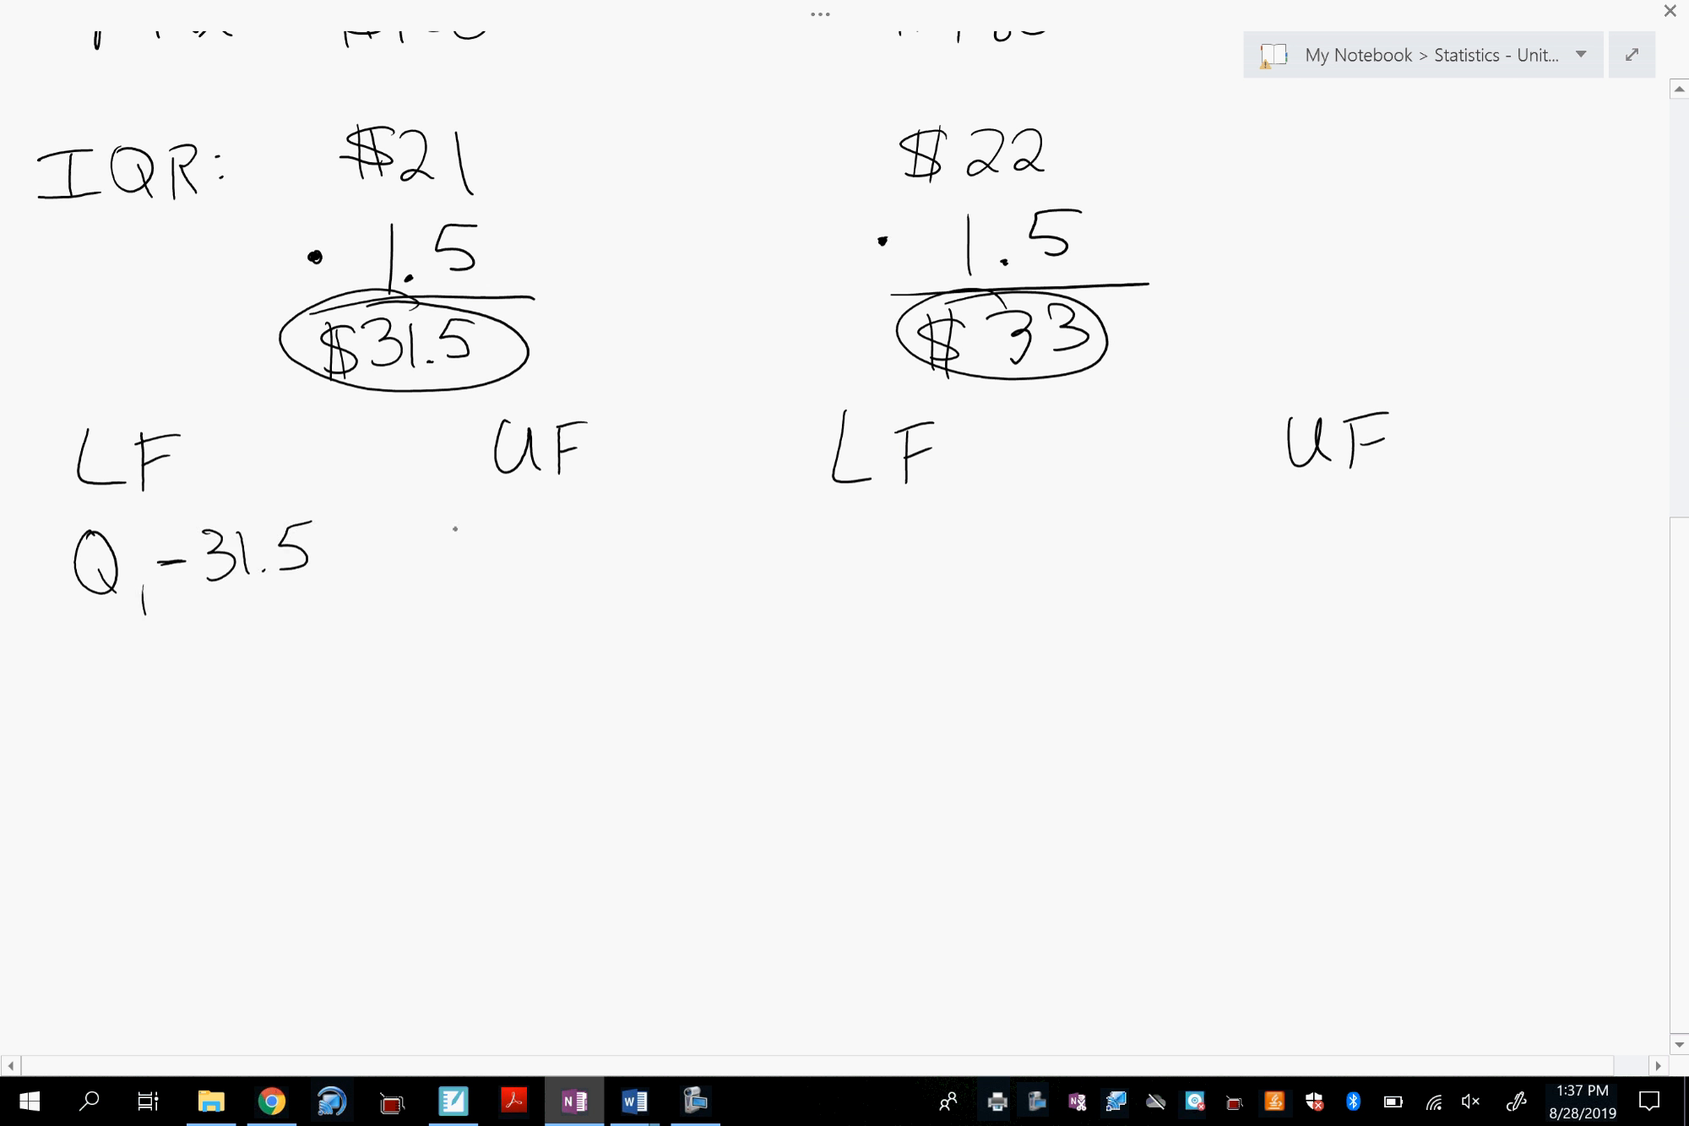
mouse_move(455, 517)
left_mouse_down()
mouse_move(485, 589)
mouse_move(535, 551)
mouse_move(596, 558)
mouse_move(632, 534)
mouse_move(633, 547)
left_mouse_up()
left_click(610, 550)
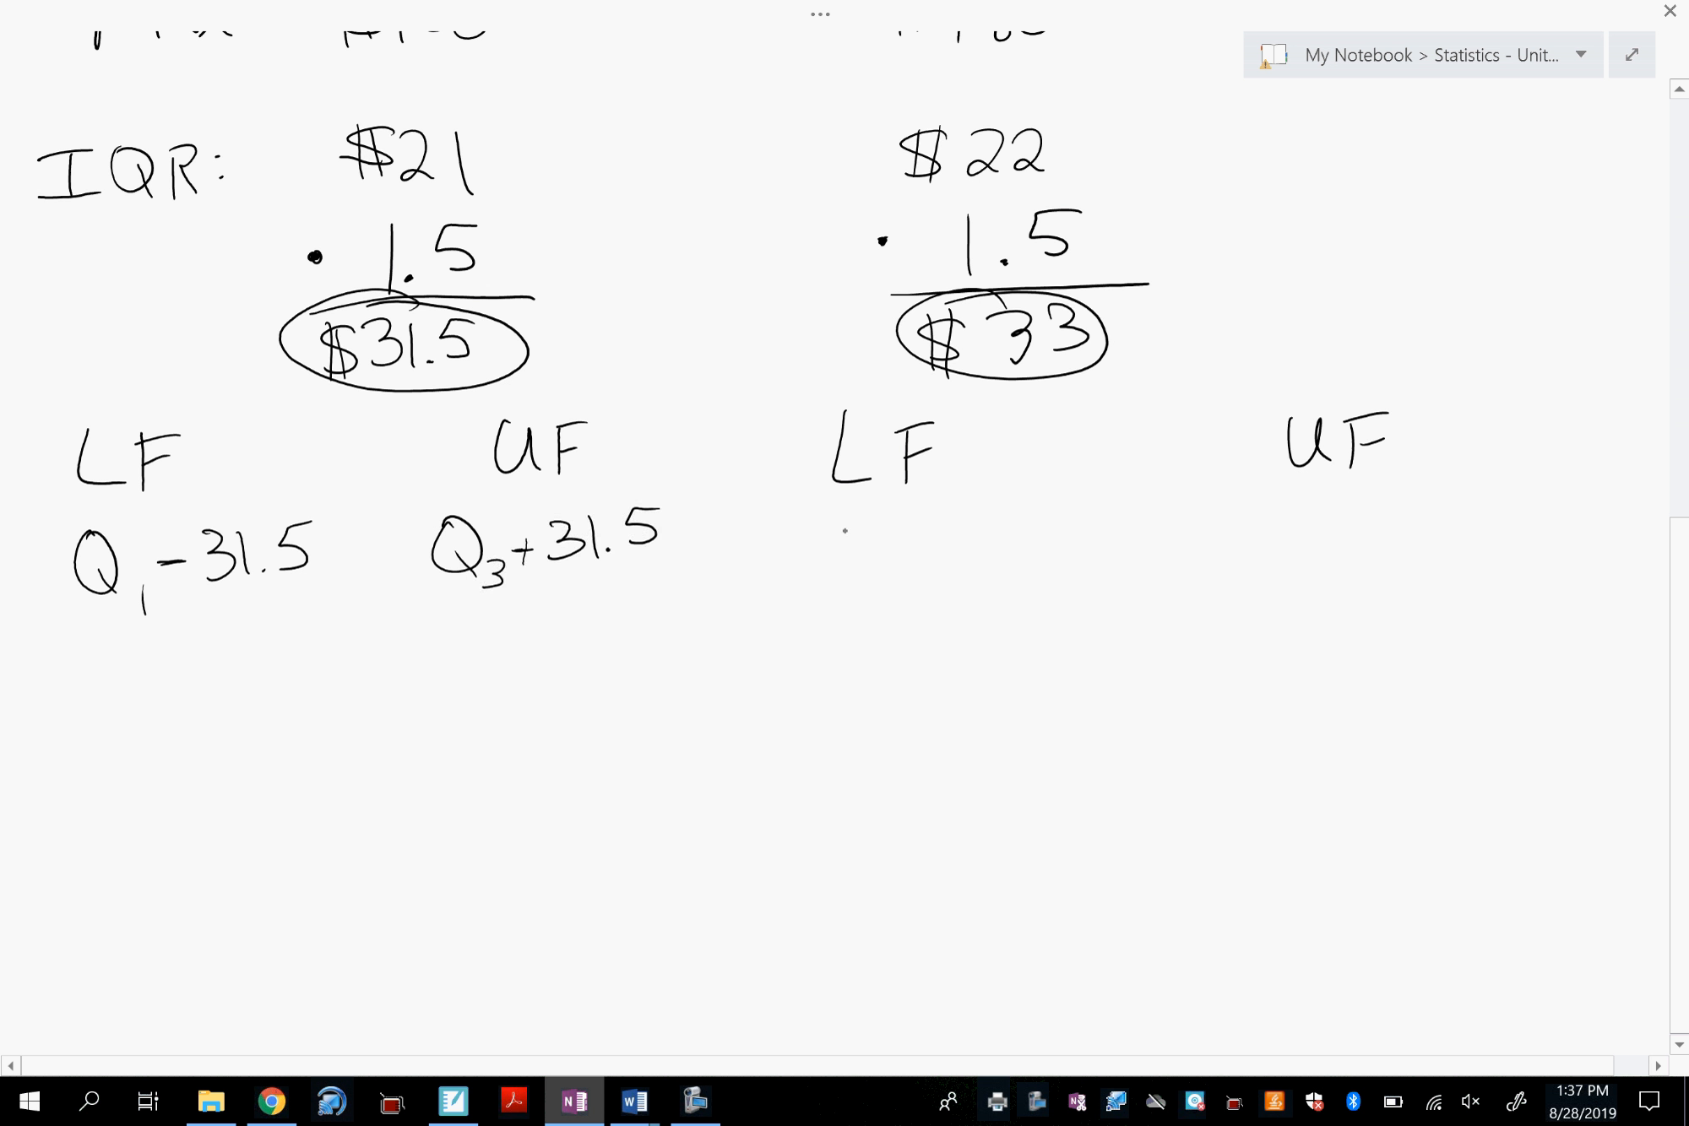
Handwrite the McTofu fence formulas: Q1 − 33 under LF and Q3 + 33 under UF.
mouse_move(847, 521)
left_mouse_down()
mouse_move(832, 572)
mouse_move(847, 518)
left_mouse_up()
mouse_move(852, 553)
left_mouse_down()
mouse_move(887, 593)
mouse_move(968, 525)
mouse_move(949, 562)
mouse_move(992, 560)
left_mouse_up()
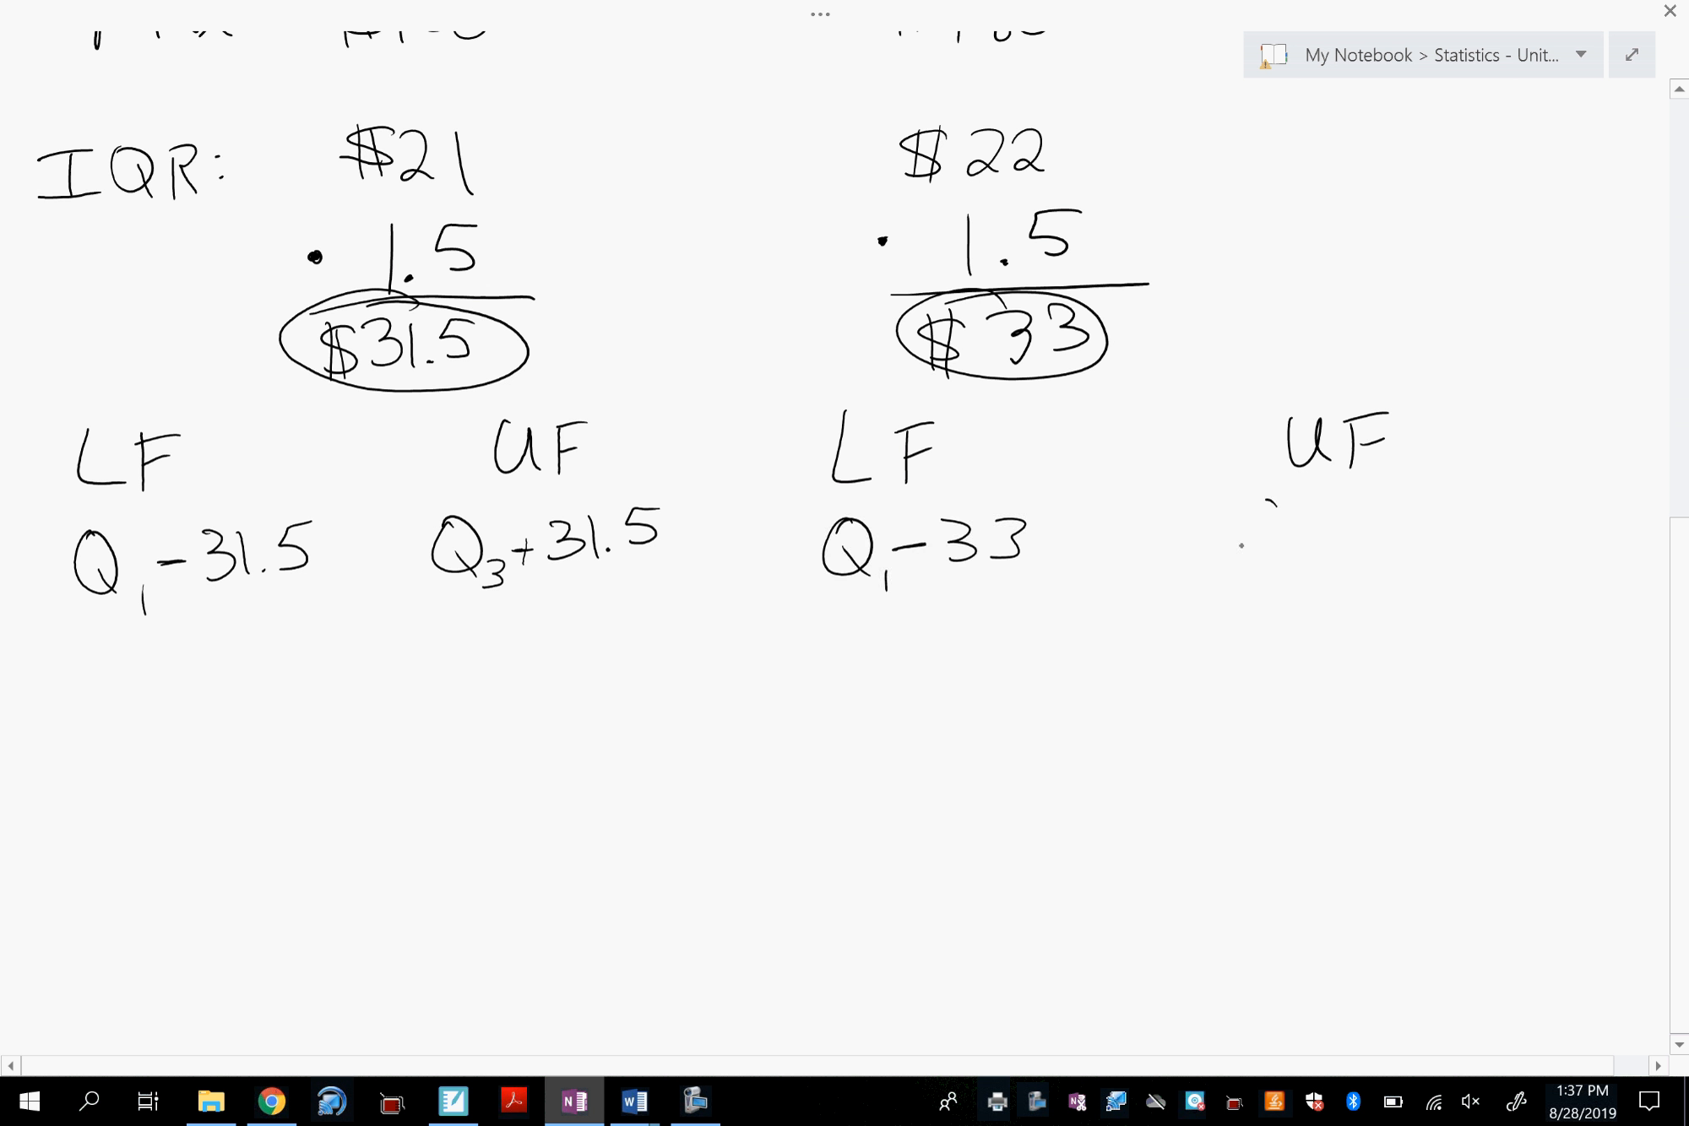
mouse_move(1241, 545)
left_mouse_down()
mouse_move(1297, 533)
mouse_move(1314, 561)
mouse_move(1363, 526)
left_mouse_up()
mouse_move(1351, 513)
left_mouse_down()
mouse_move(1349, 544)
mouse_move(1403, 519)
mouse_move(1391, 537)
mouse_move(1431, 535)
left_mouse_up()
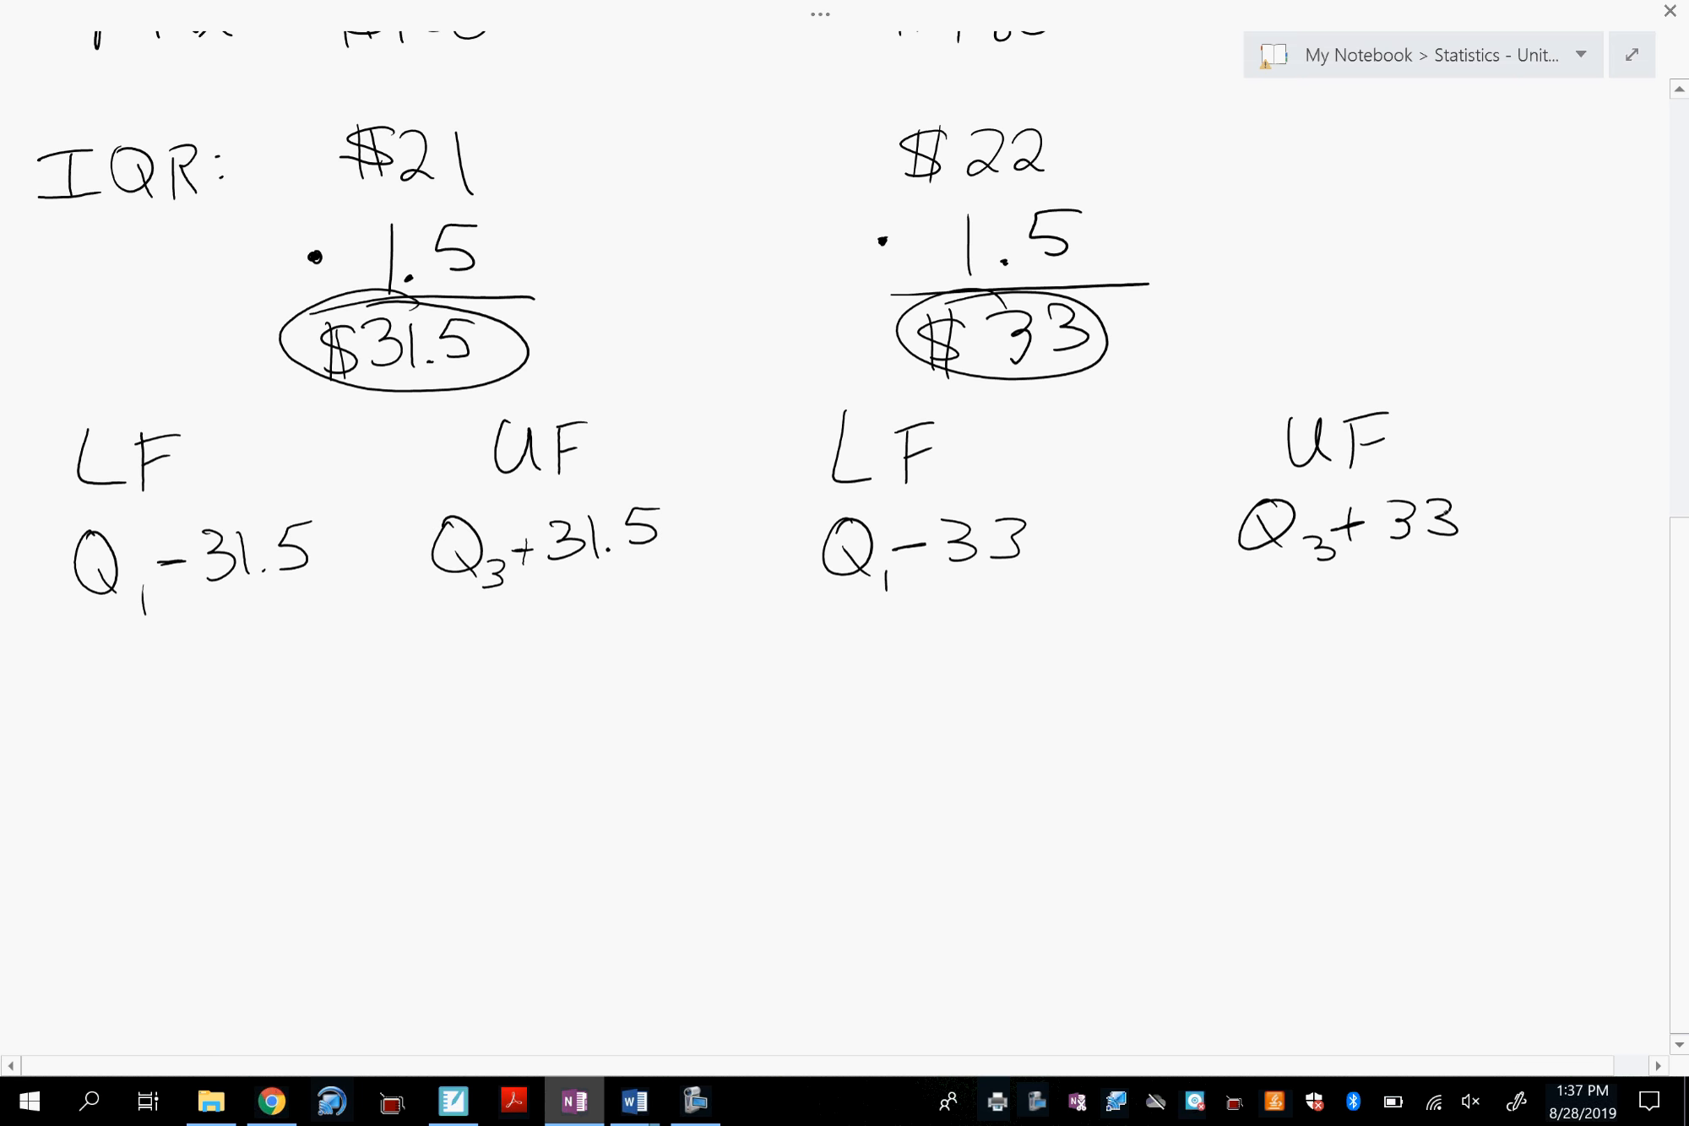
Look up the Mooseburgers Q1 in the notes and calculate 123−31.5 in a new Desmos expression.
scroll(844, 532, "up", 3)
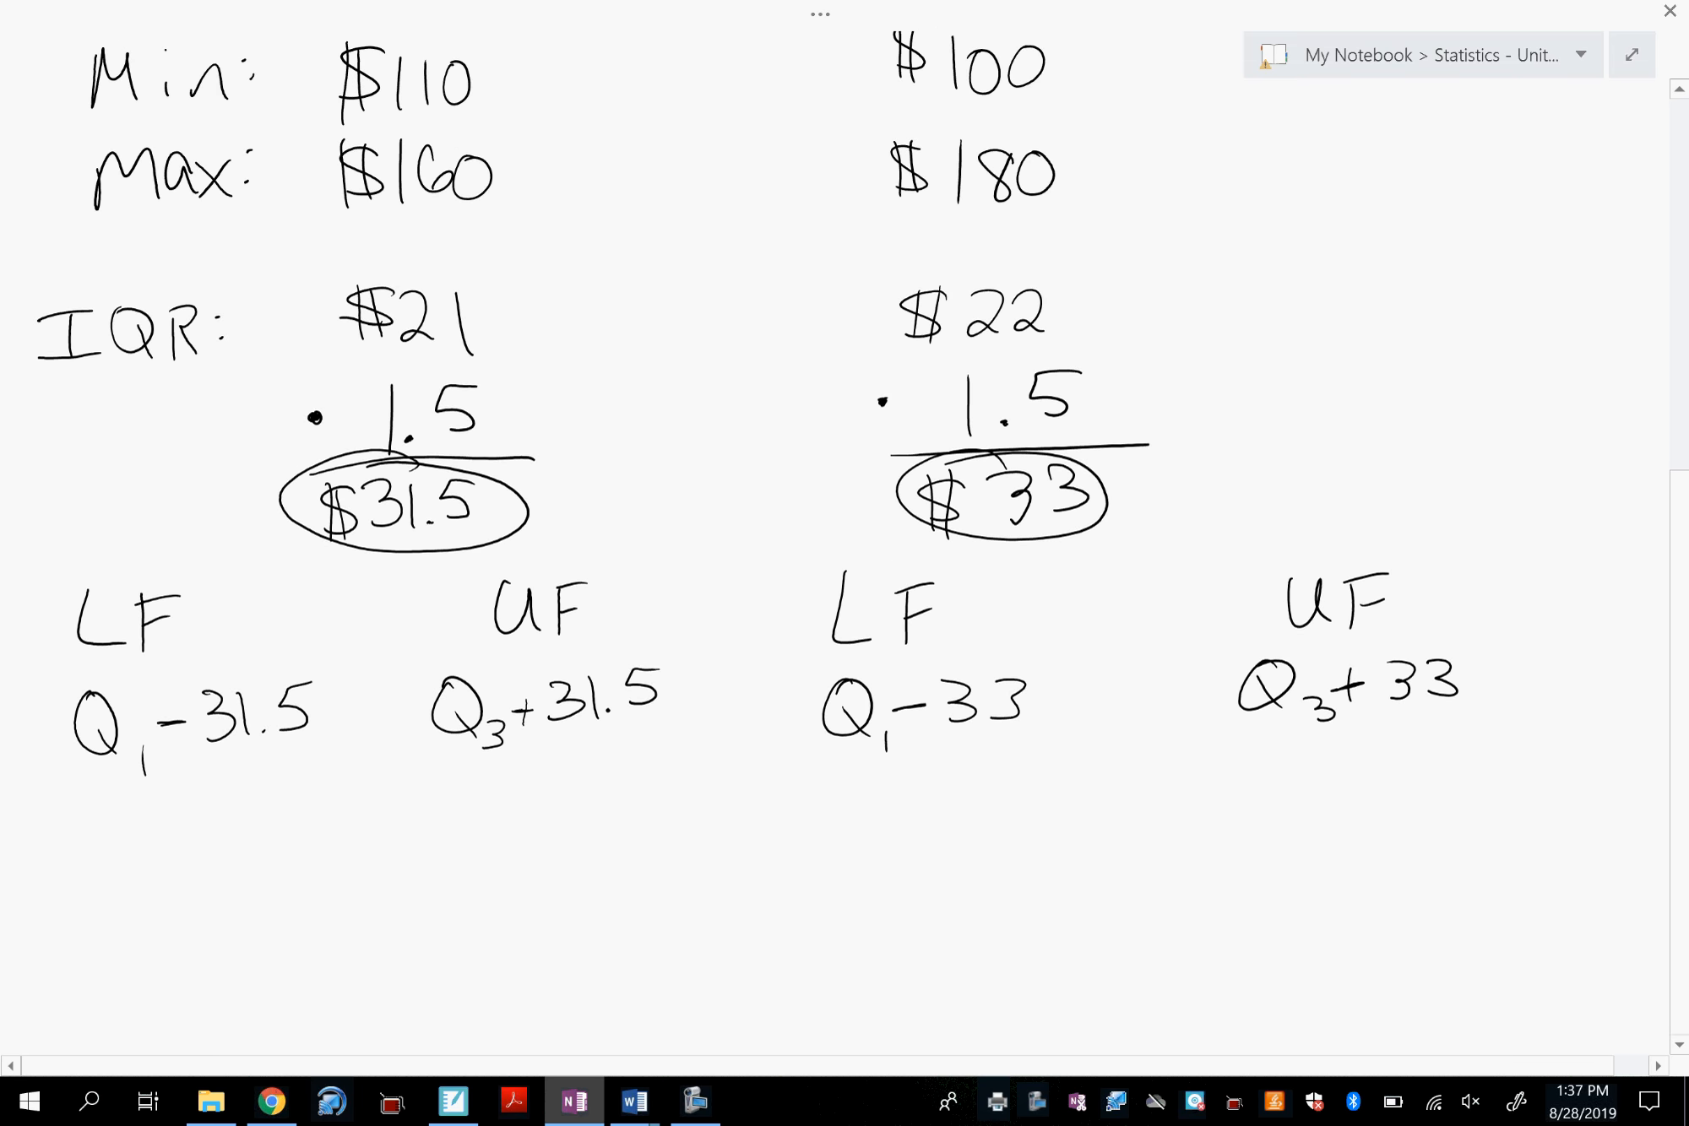
scroll(845, 532, "up", 3)
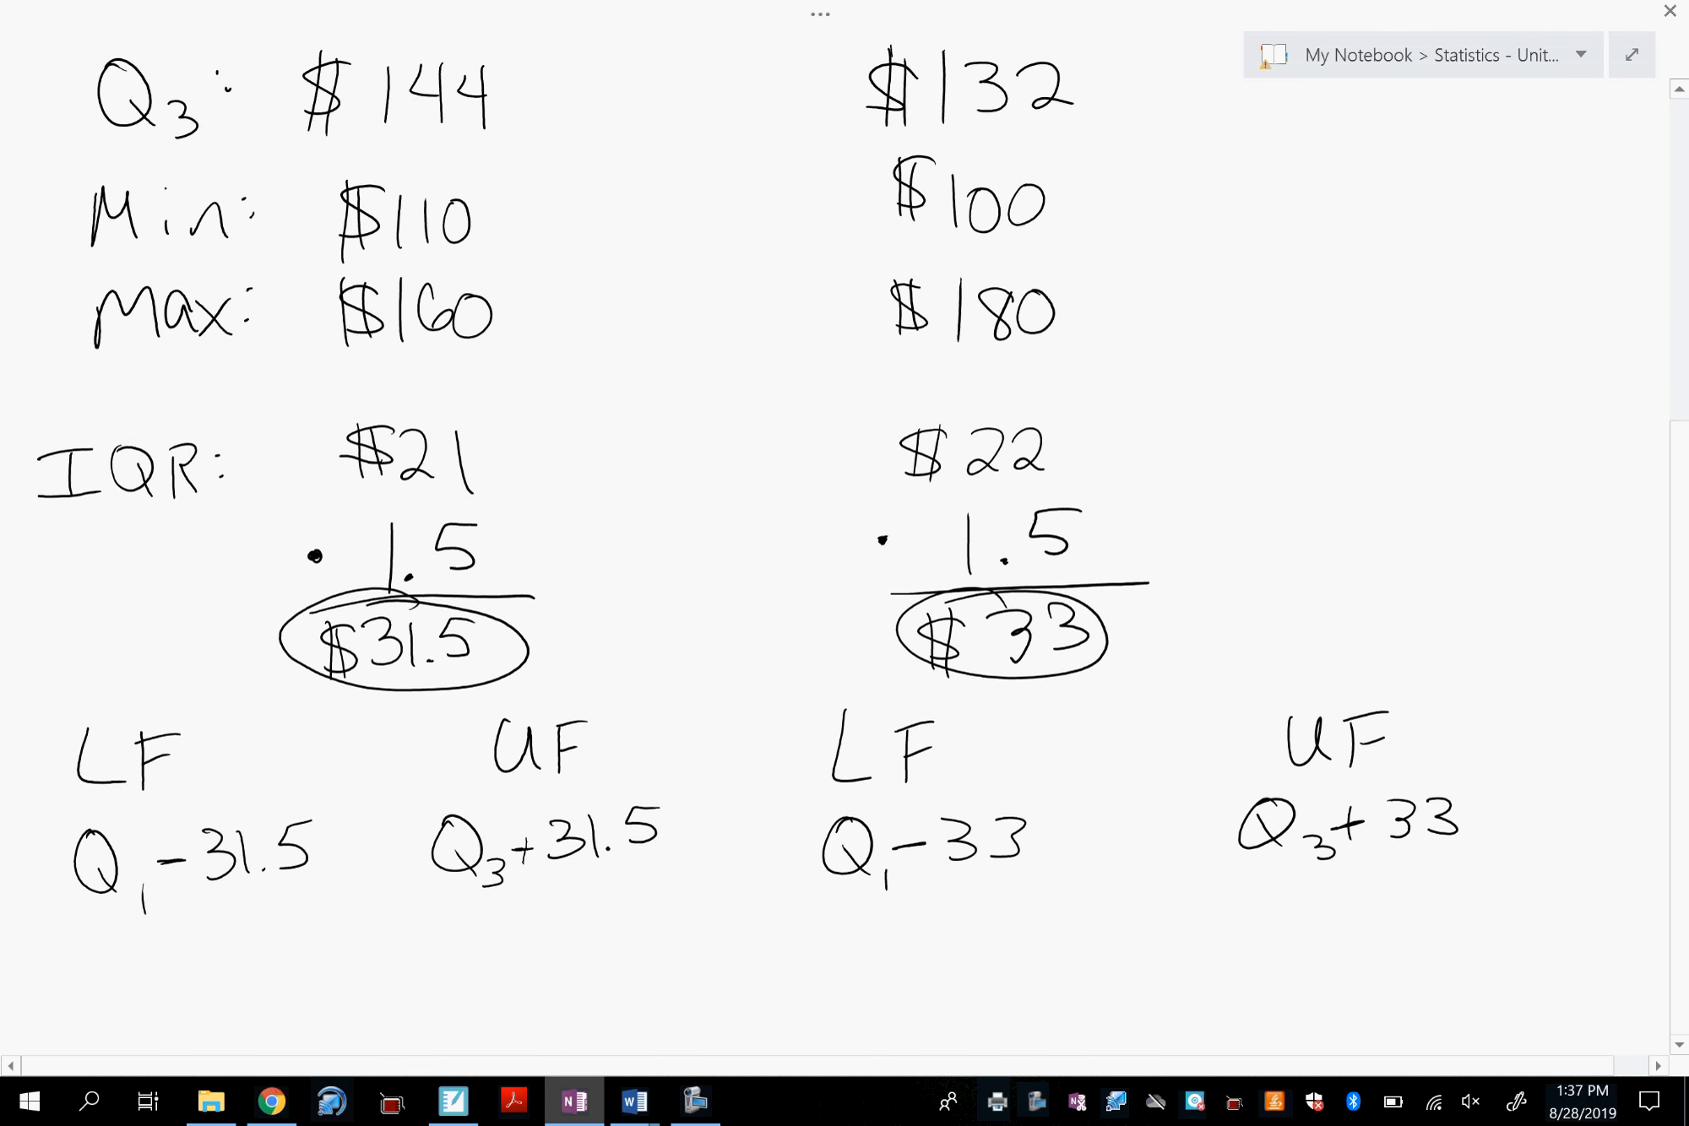
scroll(844, 532, "up", 1)
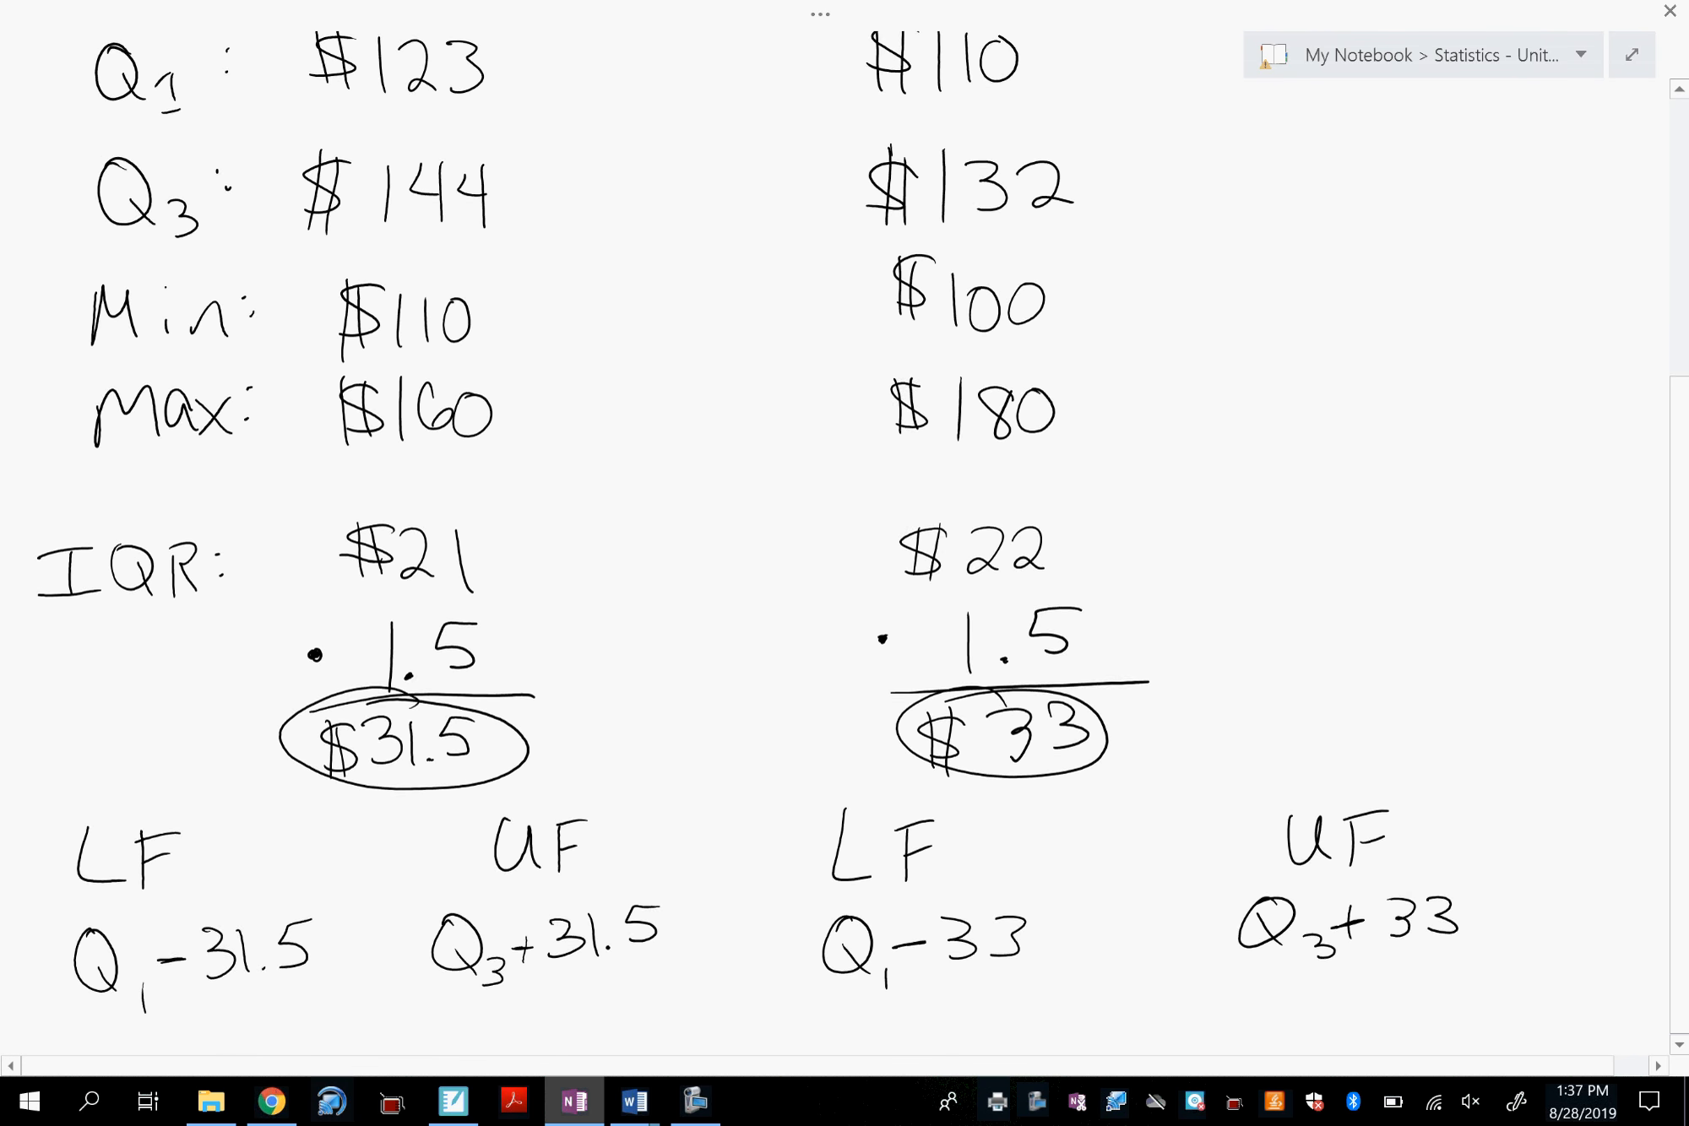
scroll(844, 532, "down", 2)
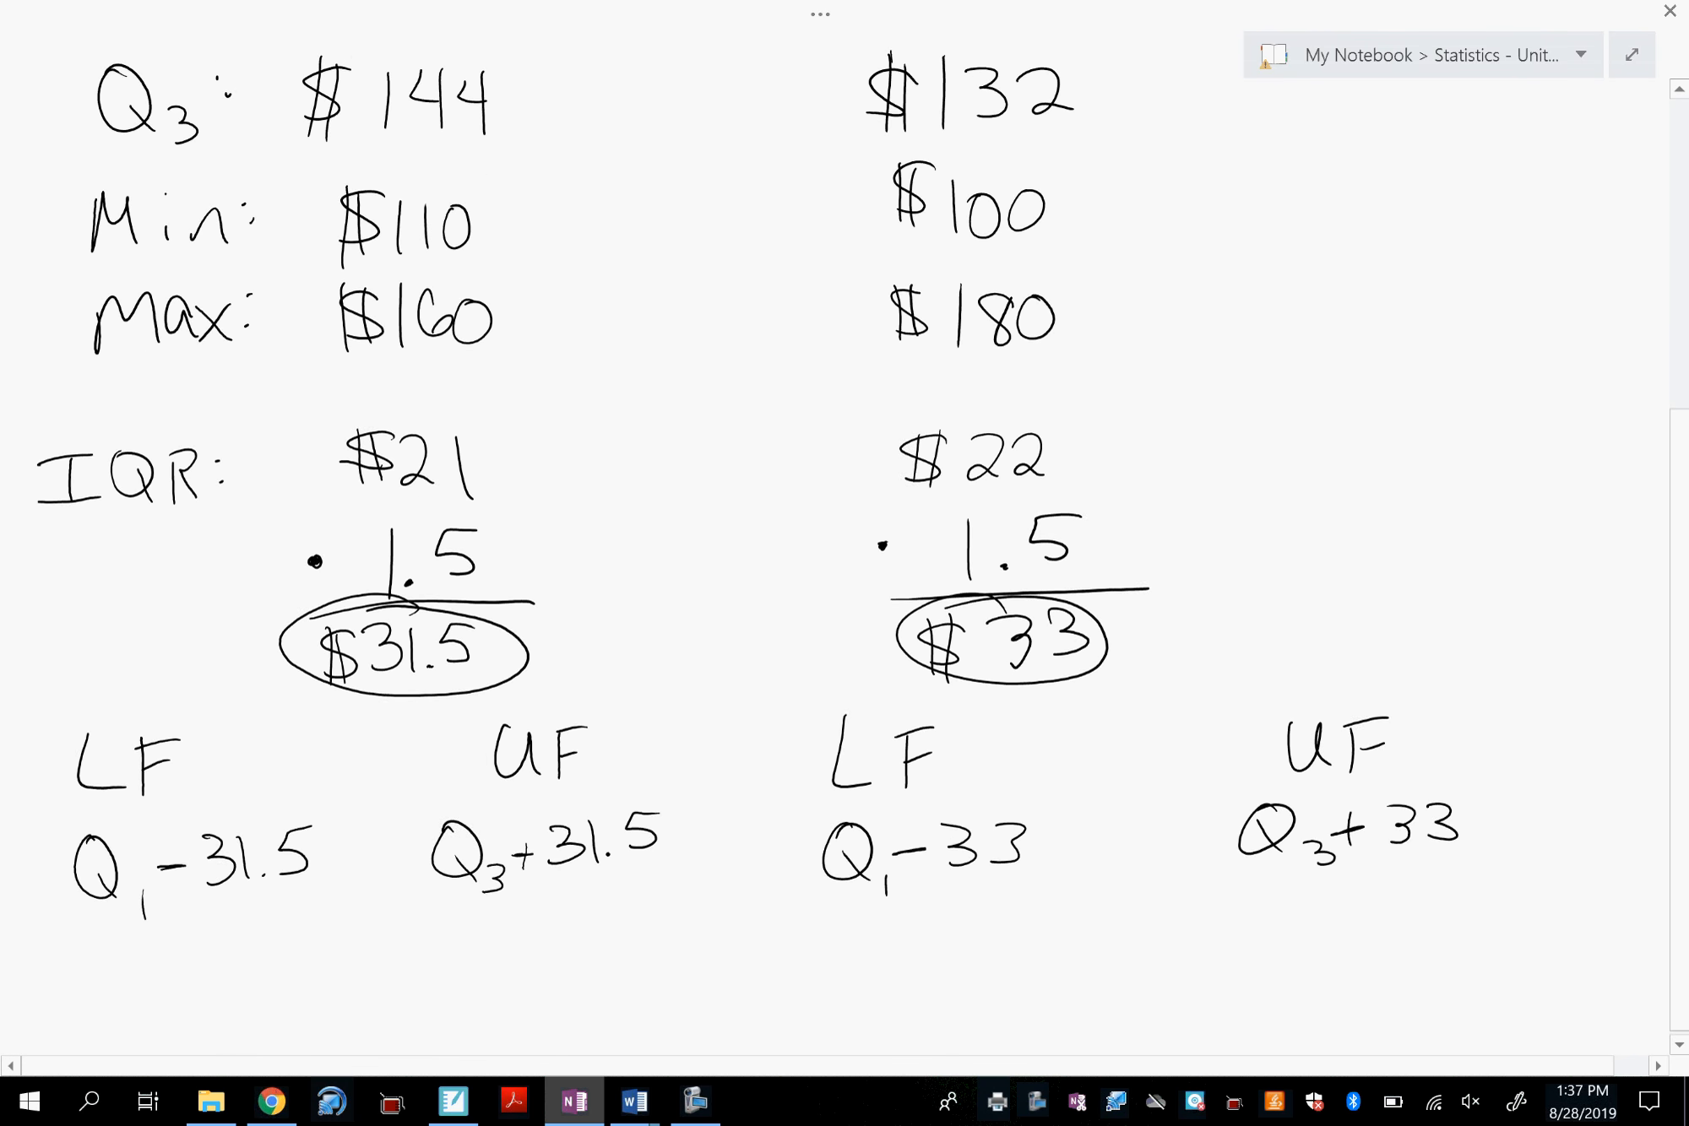
scroll(845, 532, "down", 3)
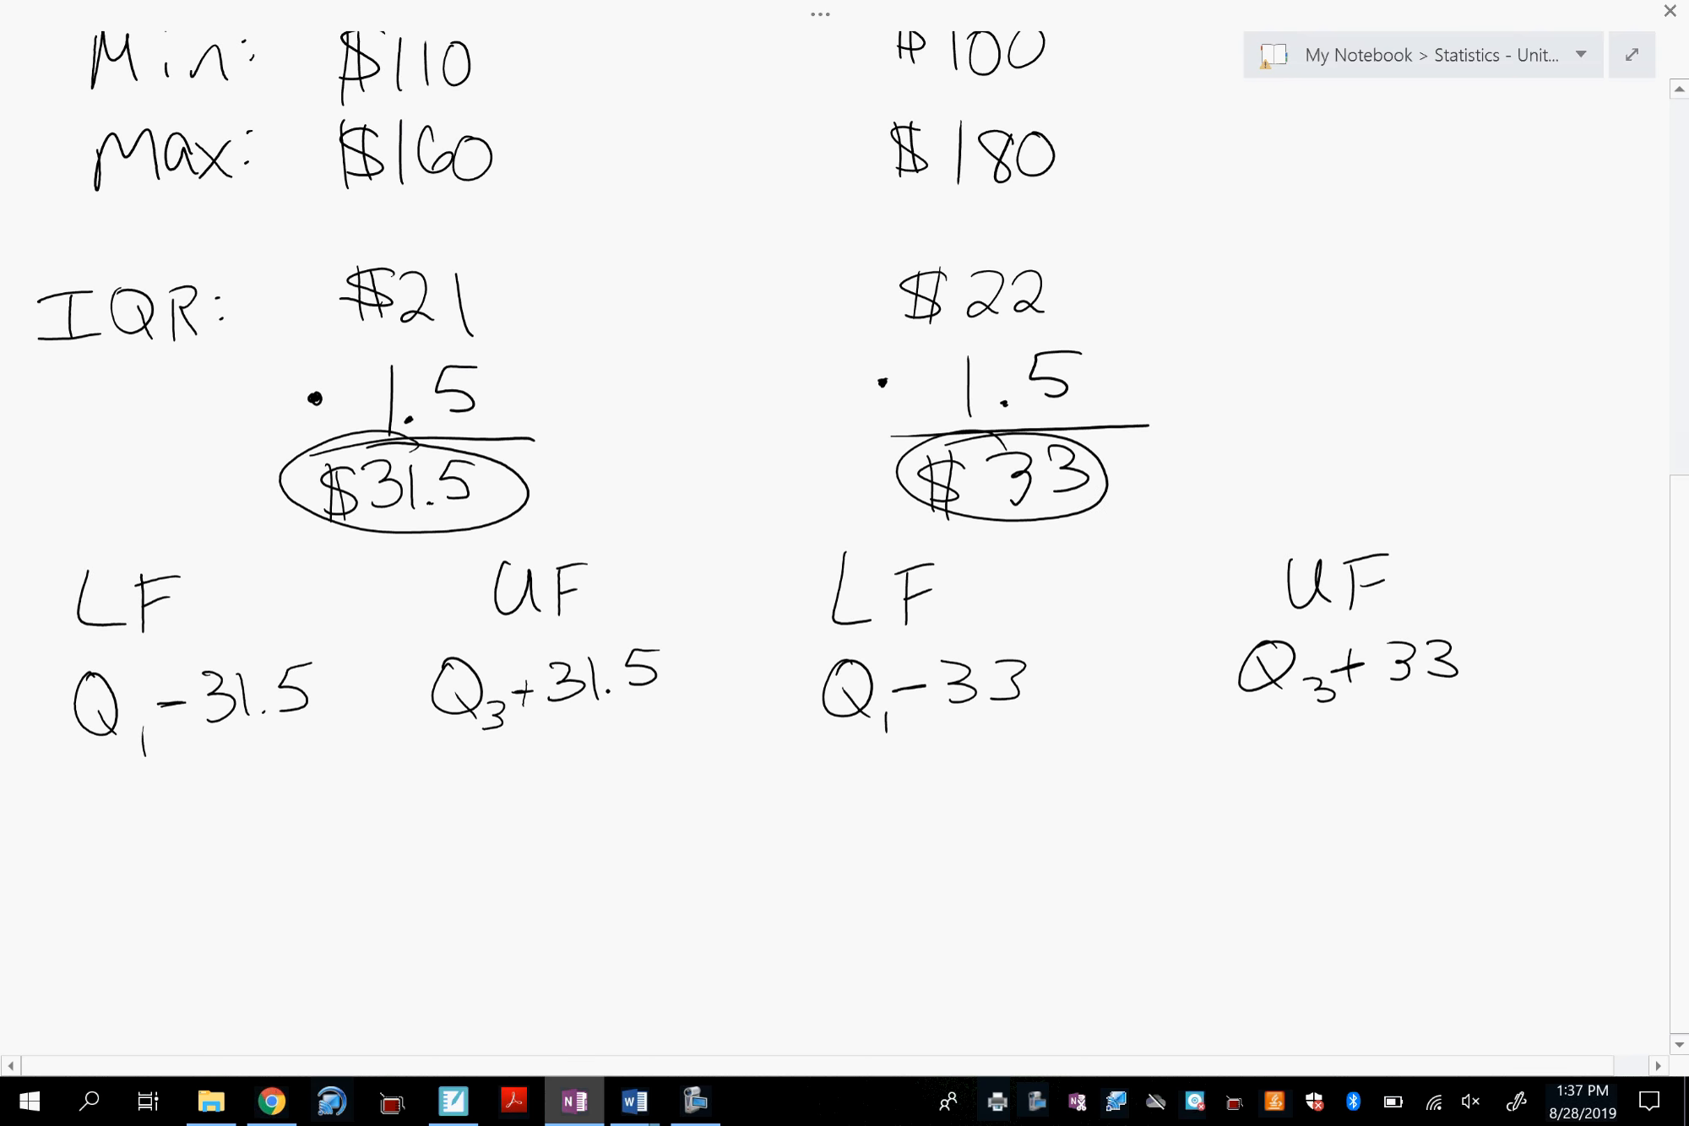
left_click(271, 1101)
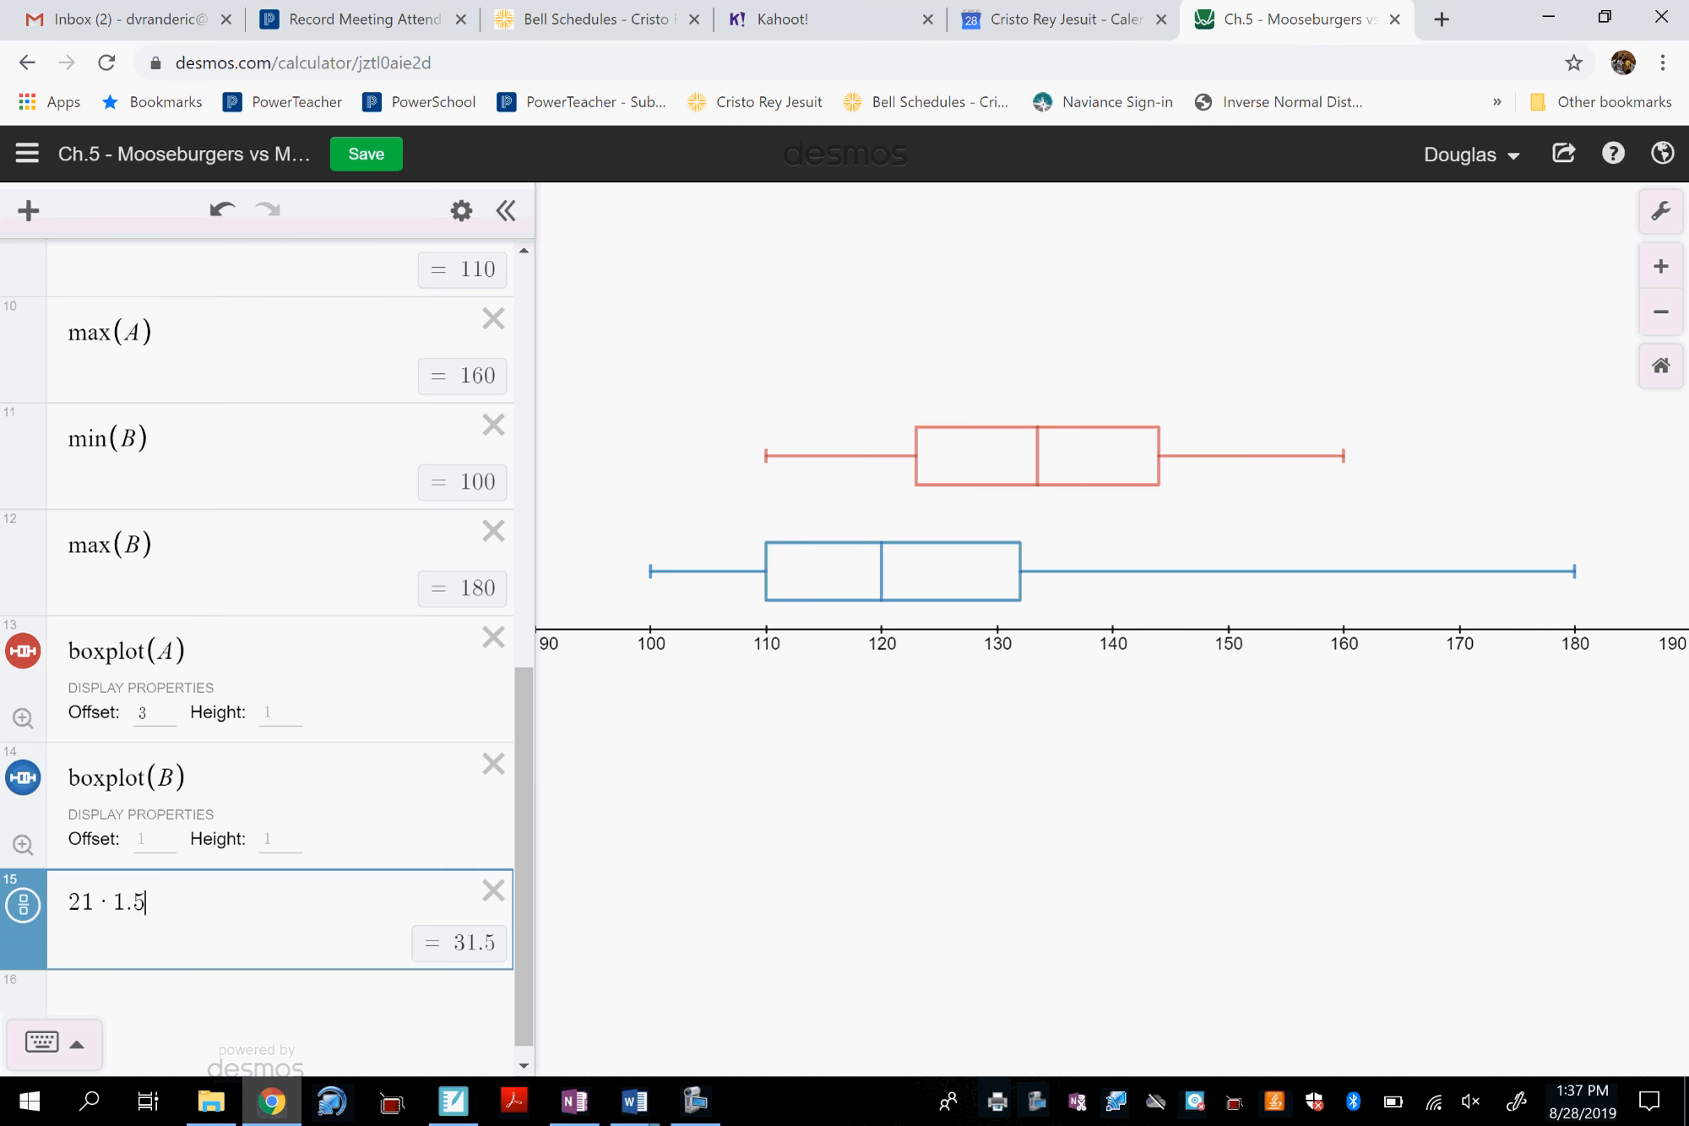
key("Return")
type("123")
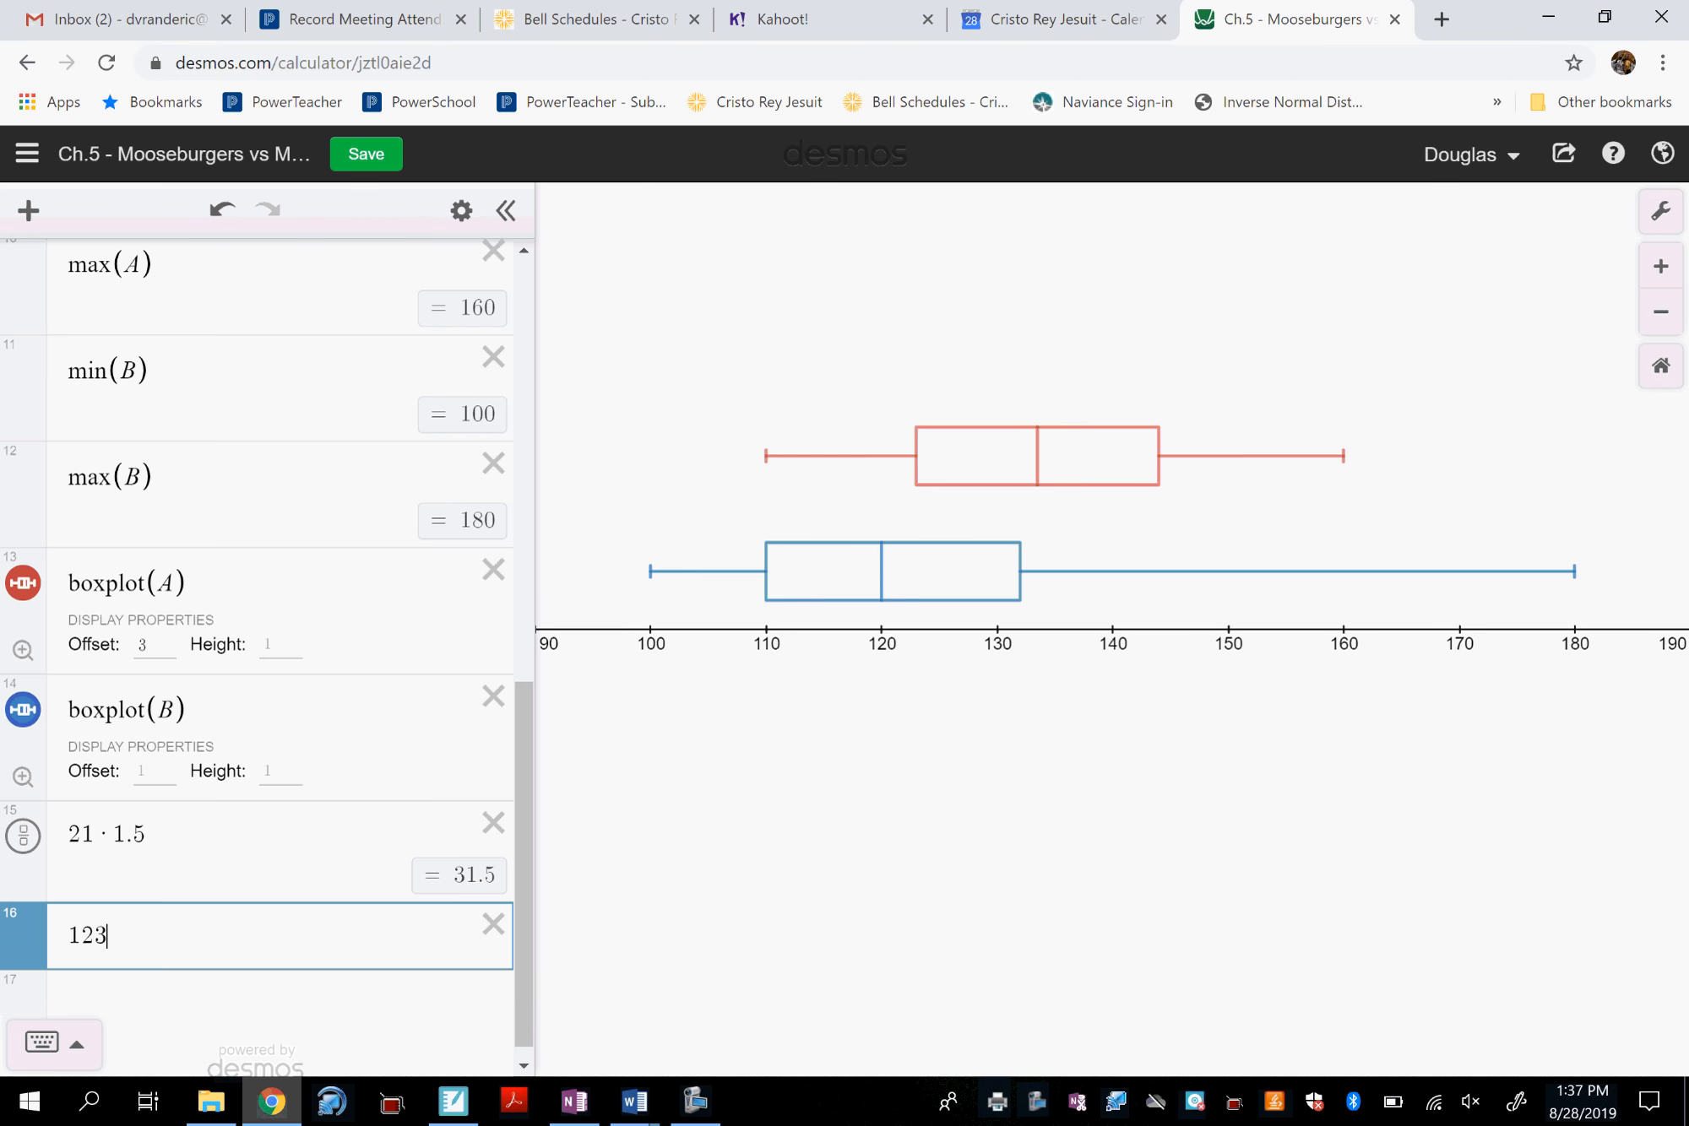
type("-31.5")
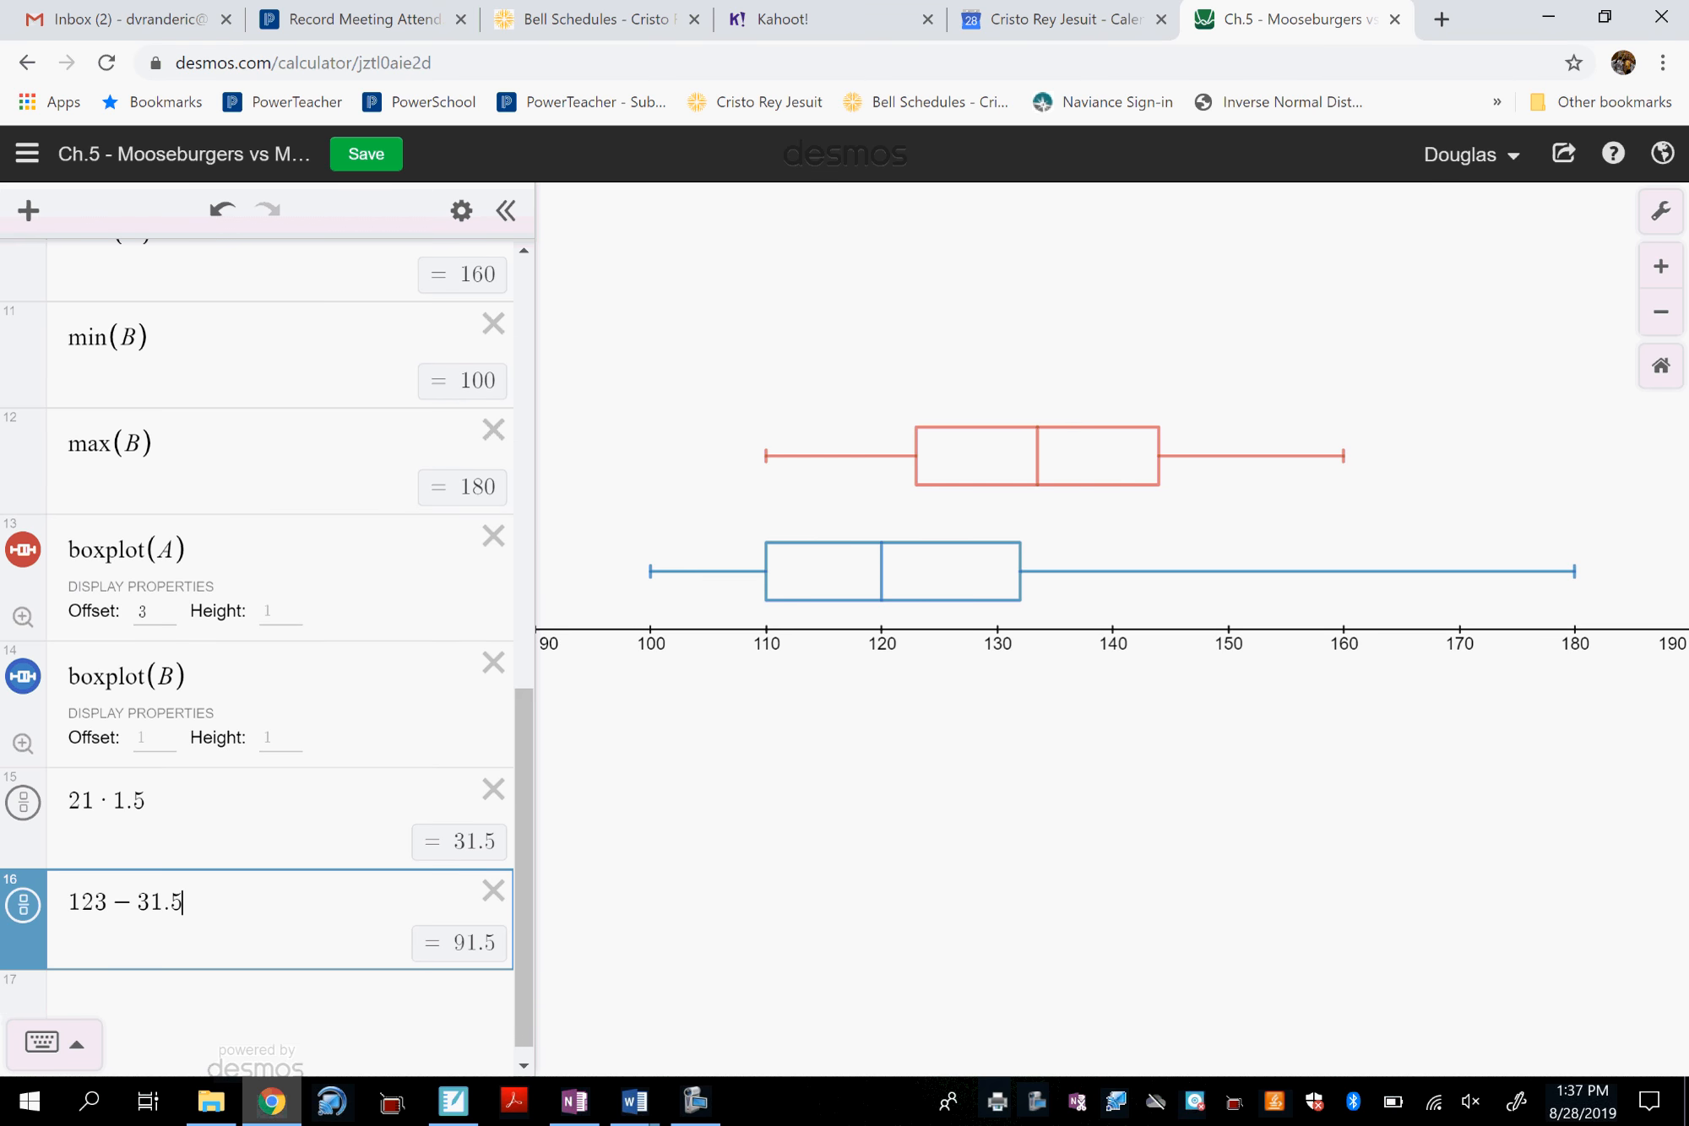
Switch to OneNote and handwrite $91.50 as the Mooseburgers lower fence, below Q1 − 31.5.
left_click(578, 1099)
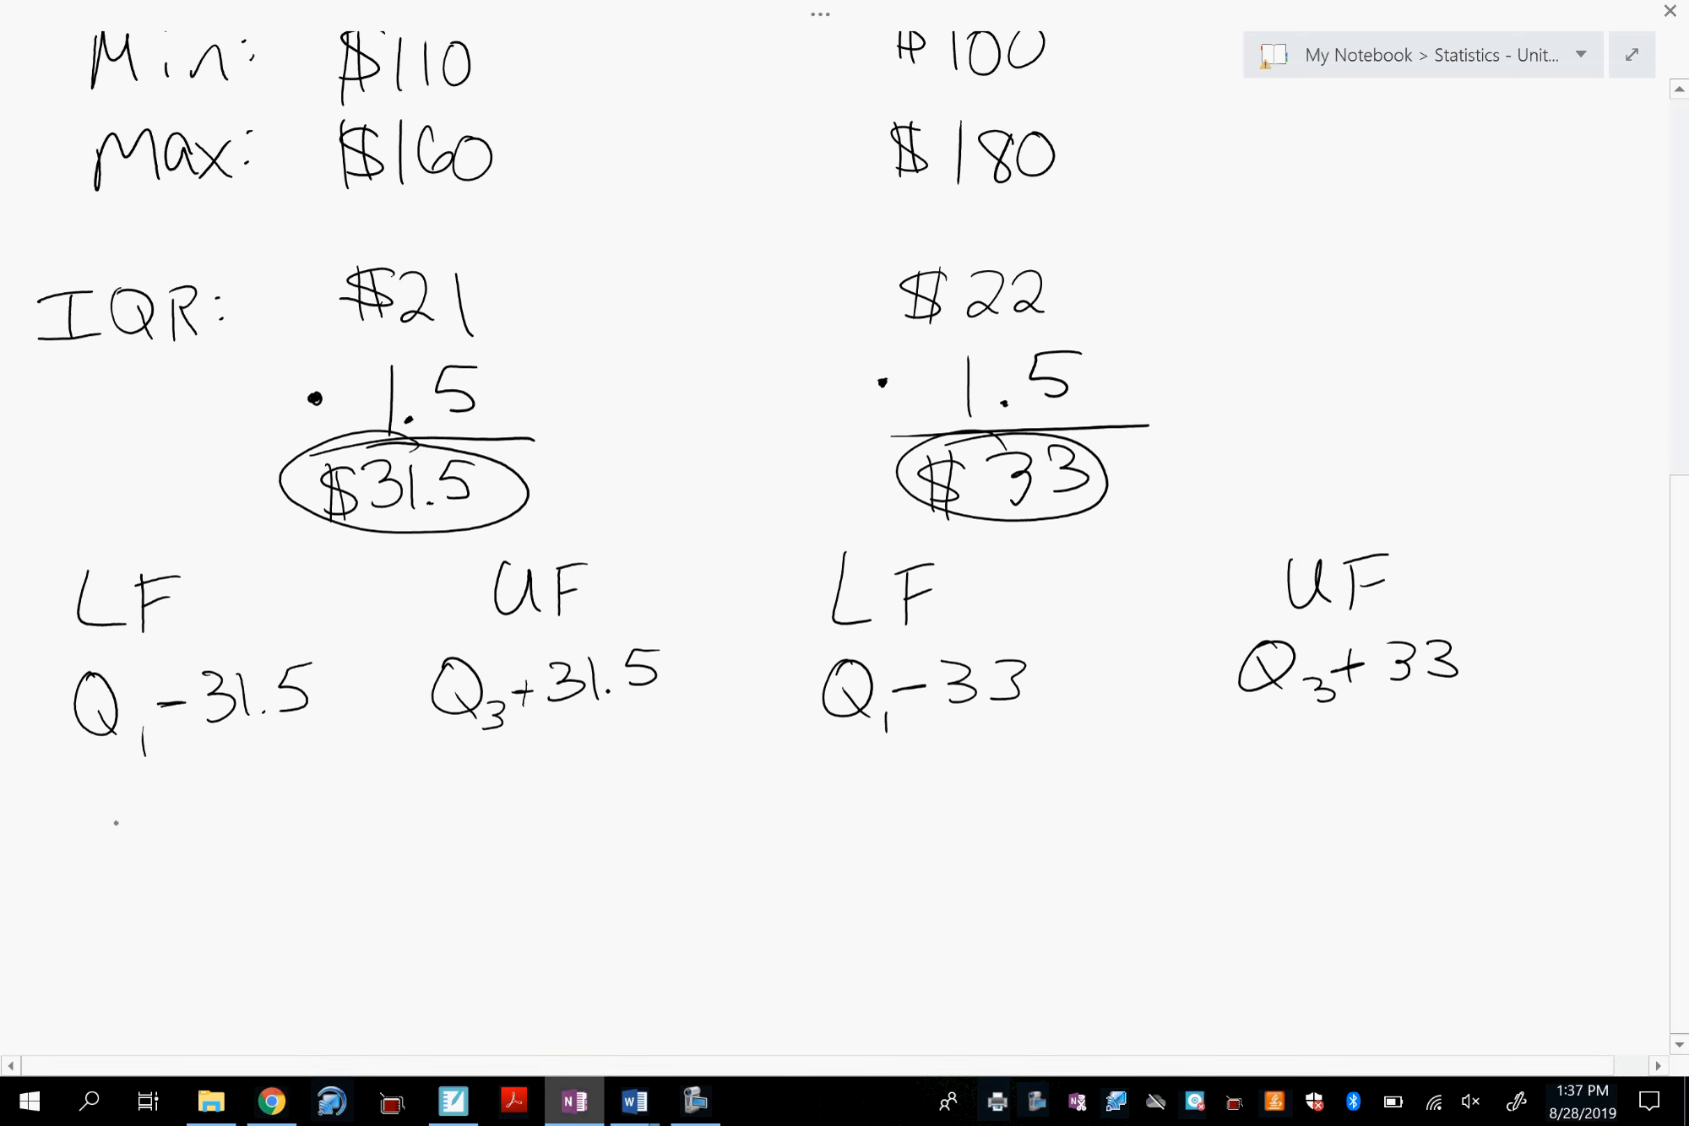
mouse_move(116, 823)
left_mouse_down()
mouse_move(67, 878)
mouse_move(92, 895)
left_mouse_up()
mouse_move(145, 827)
left_mouse_down()
mouse_move(140, 880)
mouse_move(224, 822)
mouse_move(191, 870)
mouse_move(264, 838)
left_mouse_up()
left_click(177, 869)
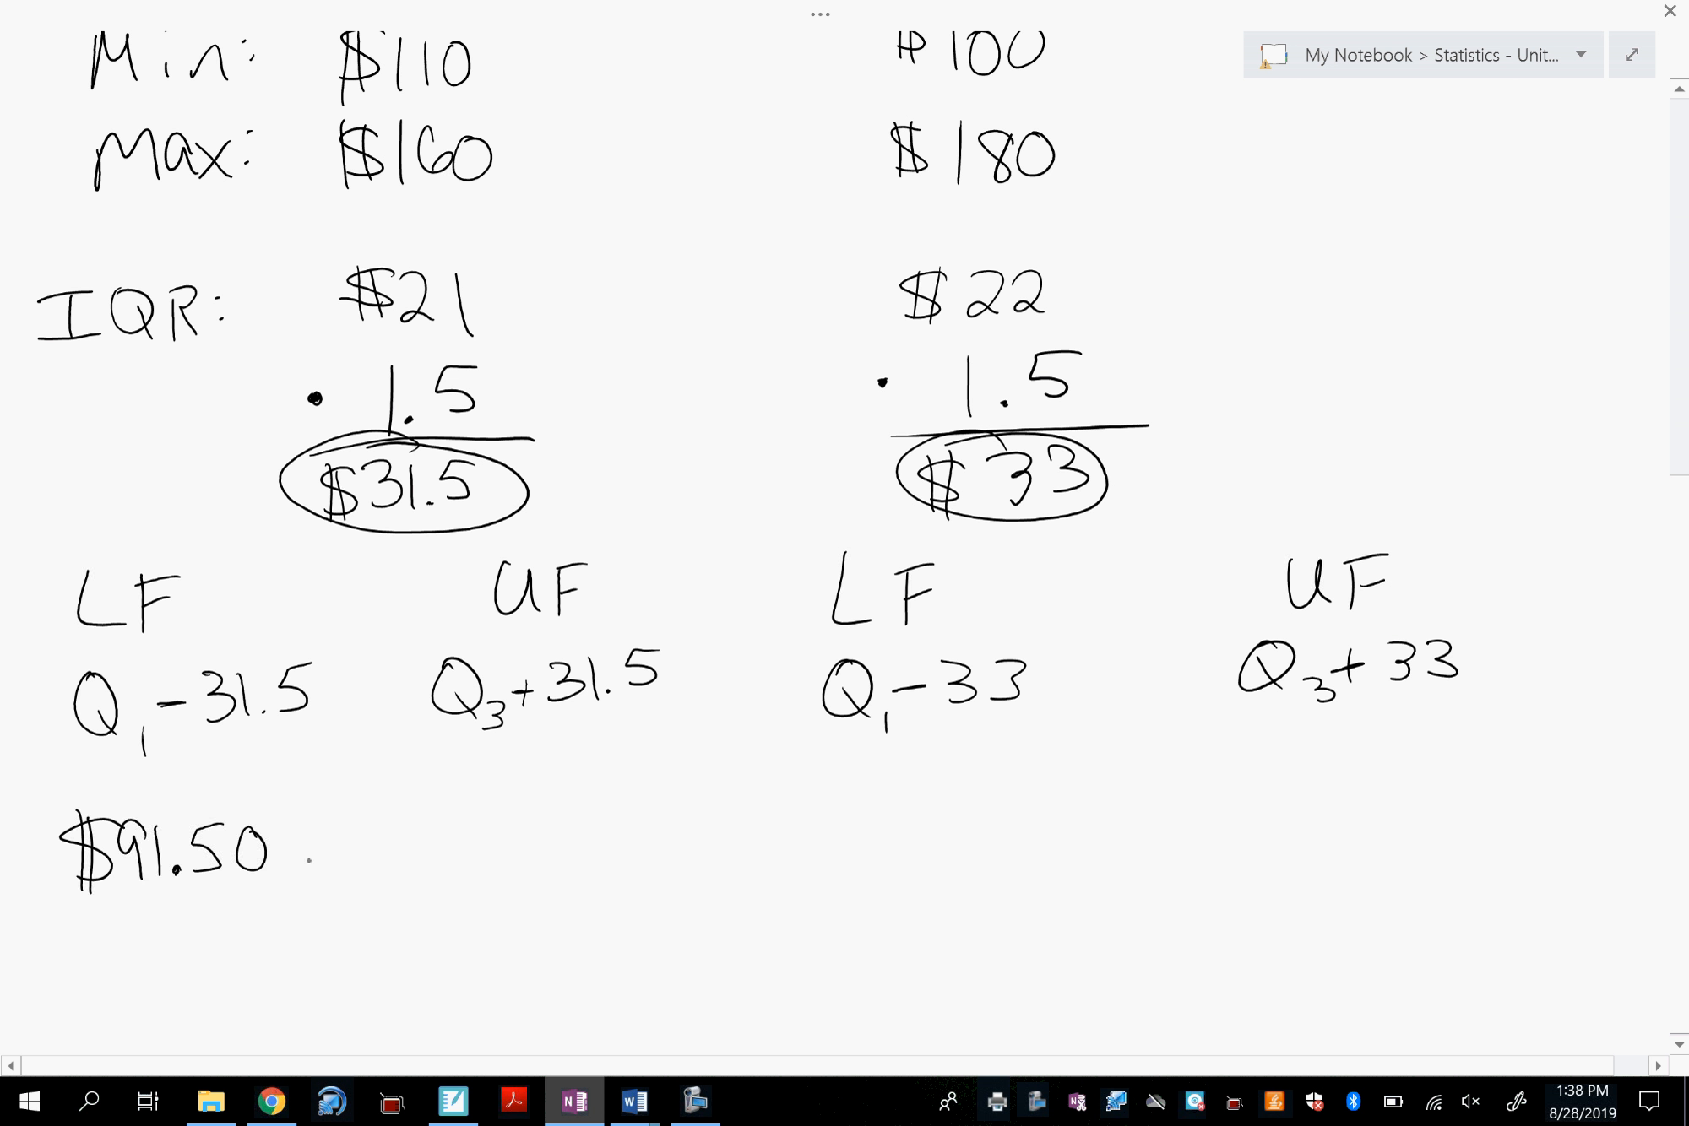
Handwrite $175.50 as the Mooseburgers upper fence, below Q3 + 31.5.
mouse_move(494, 800)
left_mouse_down()
mouse_move(473, 799)
mouse_move(447, 842)
mouse_move(465, 863)
left_mouse_up()
left_click_drag(484, 795, 482, 849)
scroll(845, 540, "up", 2)
scroll(845, 540, "down", 1)
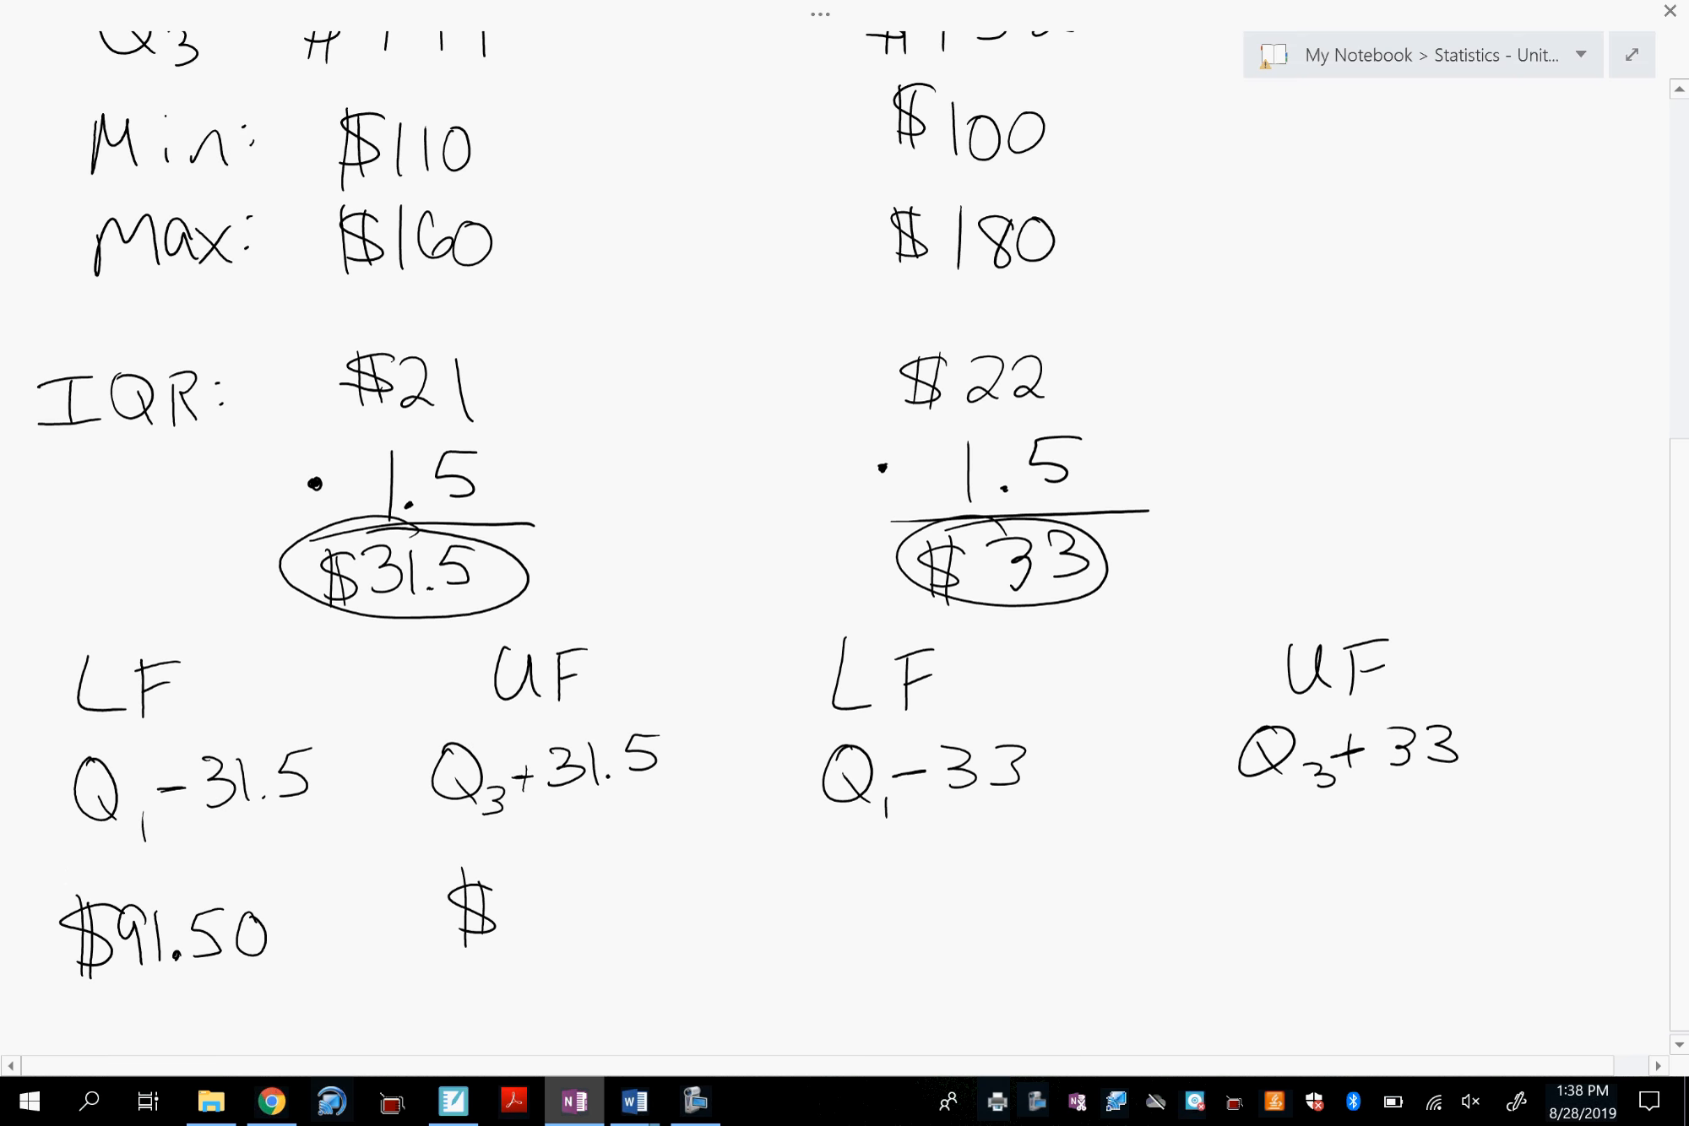
scroll(845, 541, "up", 1)
left_click_drag(520, 929, 518, 1004)
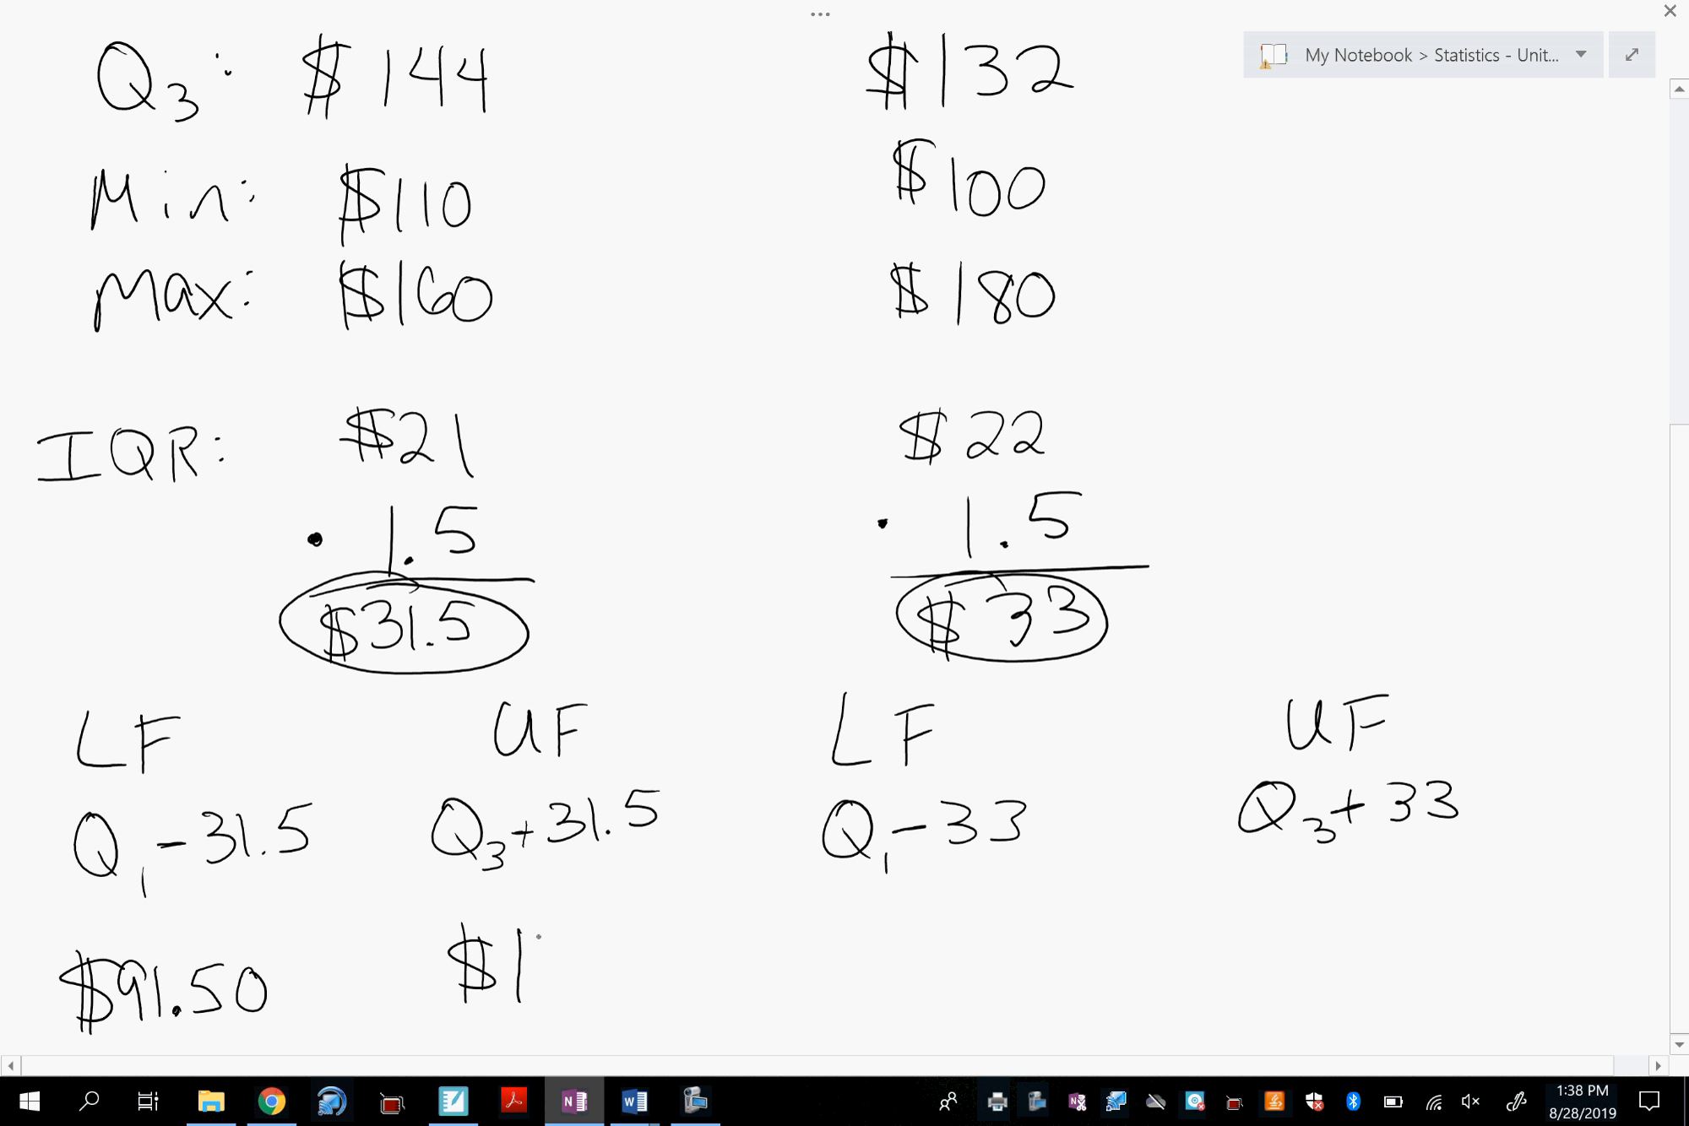
left_click_drag(534, 935, 555, 1001)
mouse_move(617, 929)
left_mouse_down()
mouse_move(581, 962)
mouse_move(580, 990)
left_mouse_up()
left_click(622, 974)
mouse_move(672, 927)
left_mouse_down()
mouse_move(635, 978)
mouse_move(694, 938)
left_mouse_up()
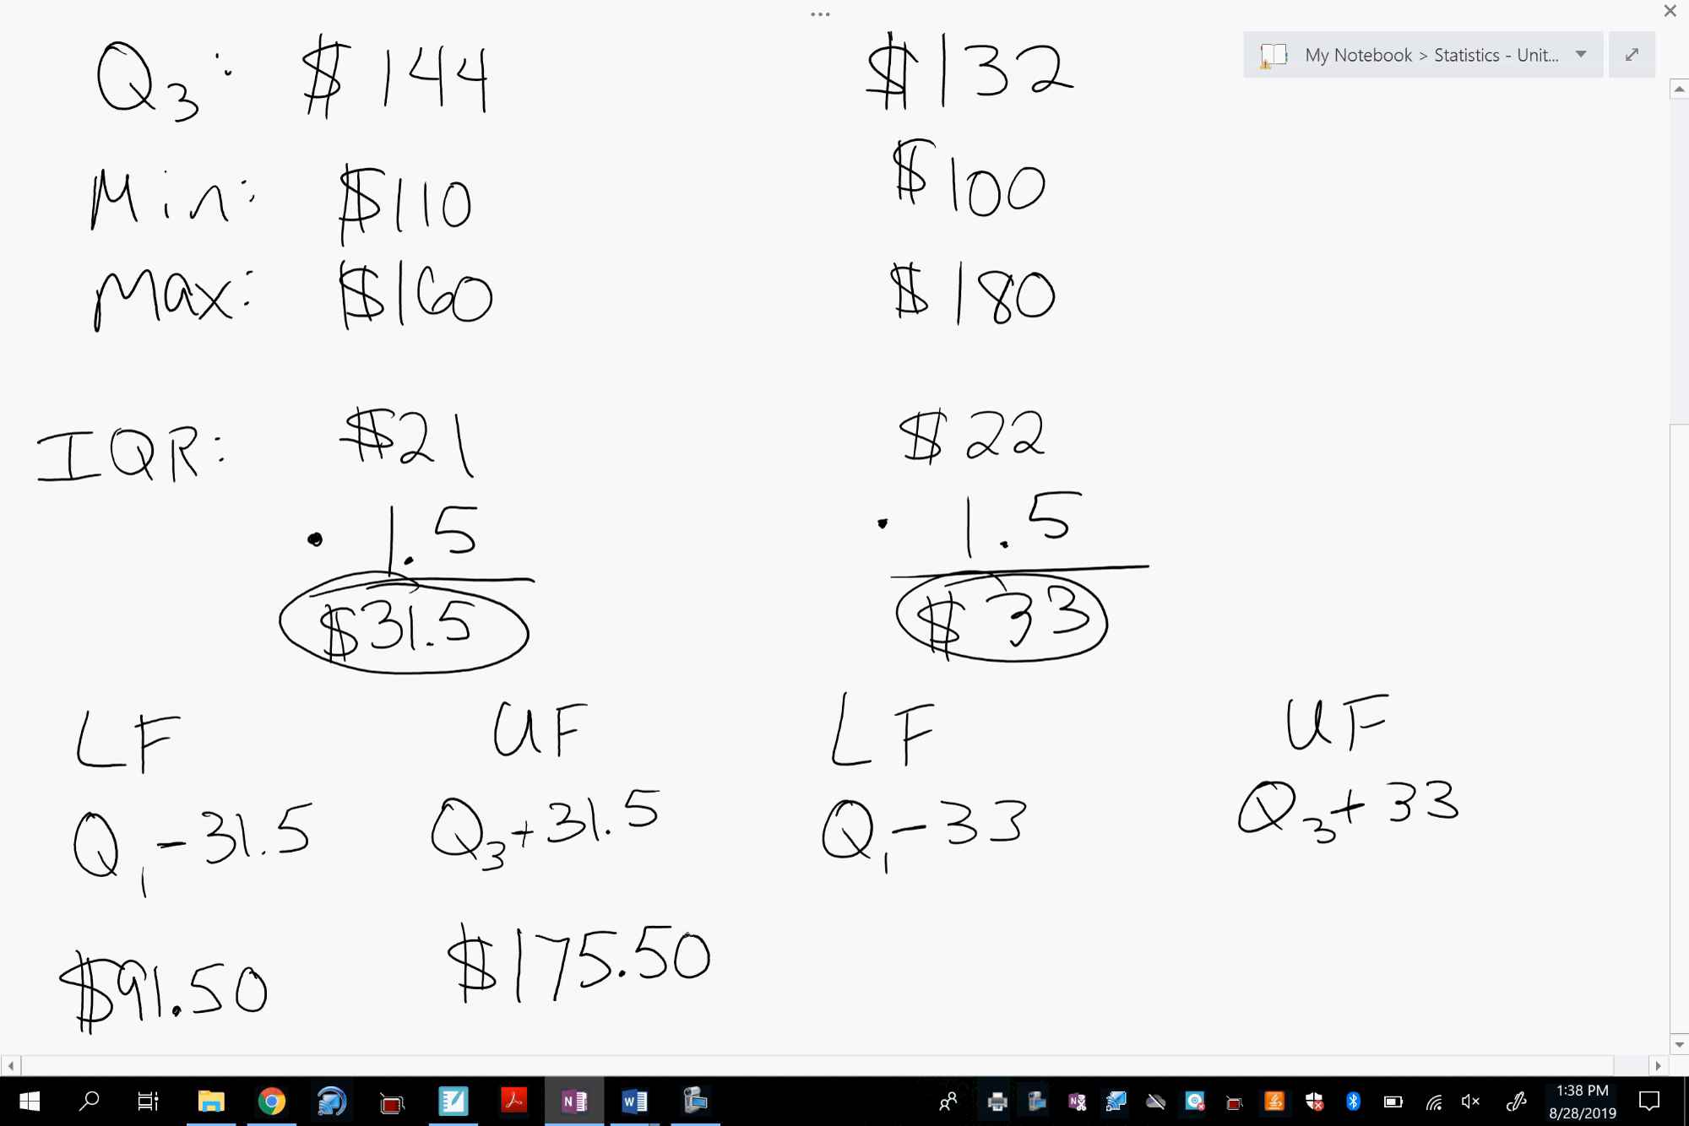
Calculate the McTofu lower fence as 110−33 in Desmos and handwrite $77 below Q1 − 33 in OneNote.
scroll(845, 541, "up", 2)
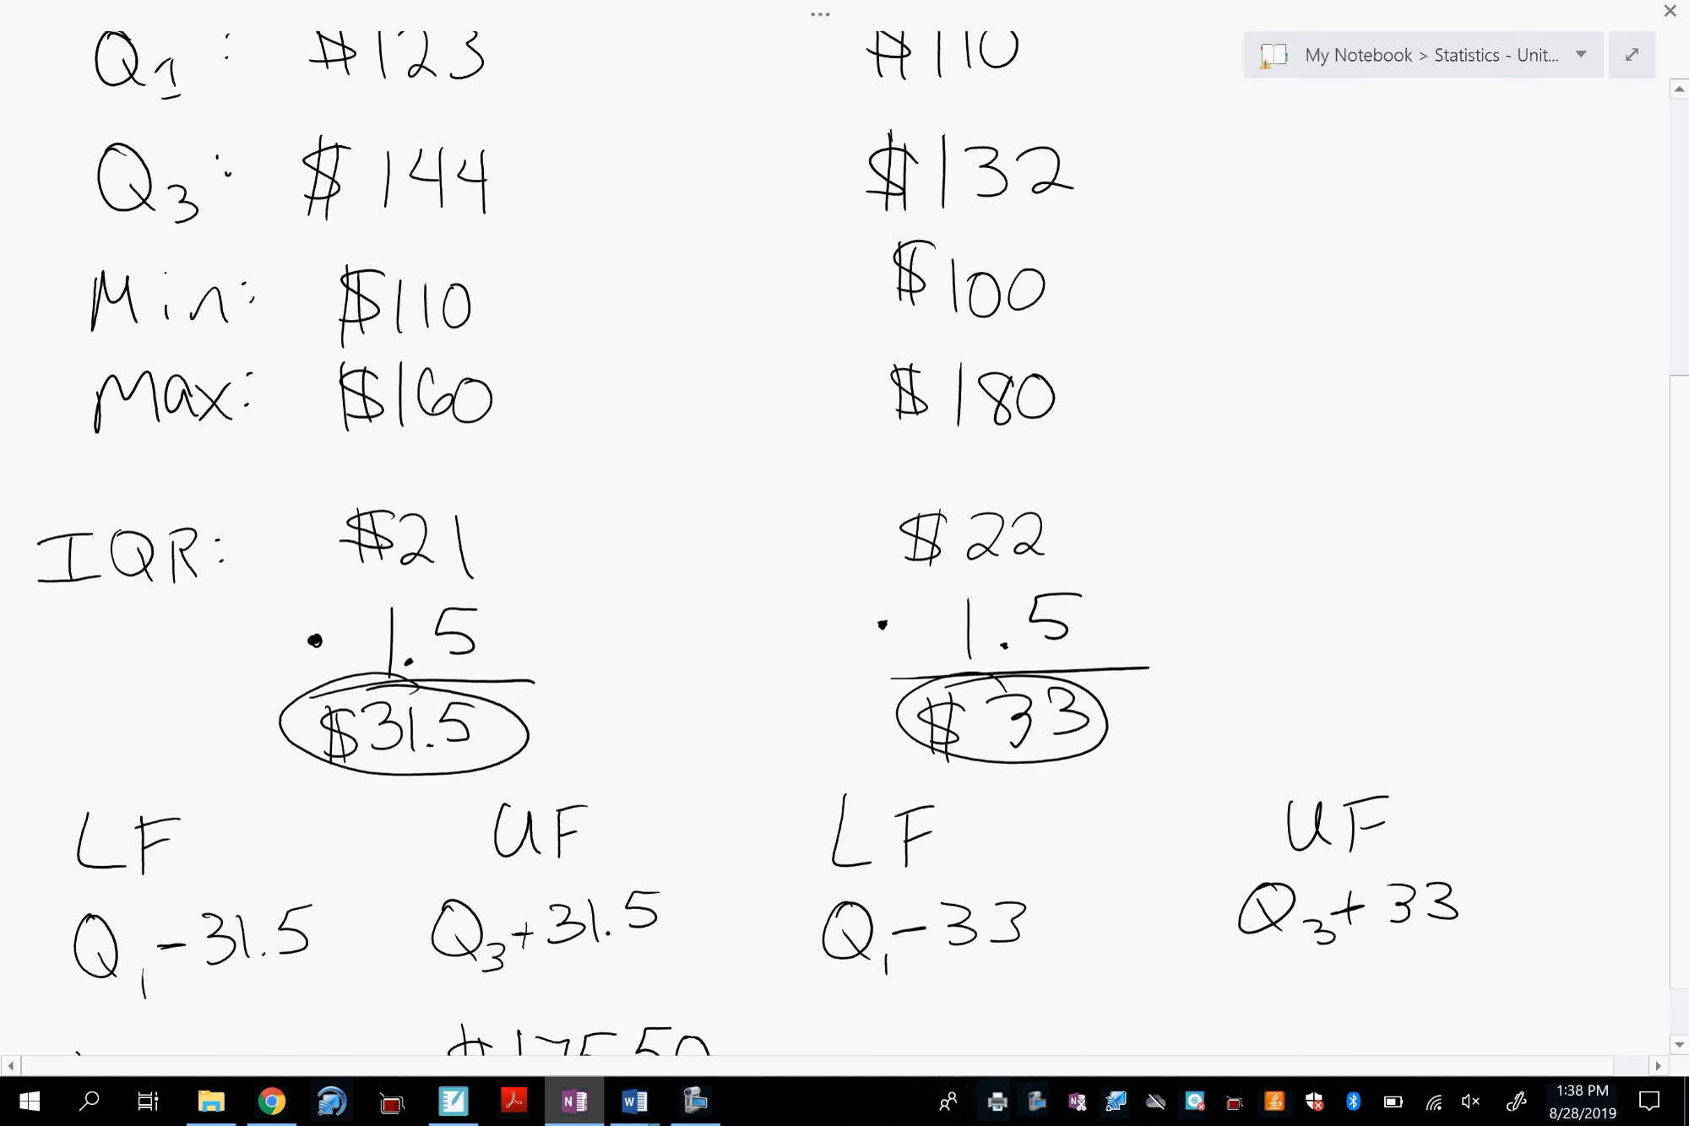
scroll(844, 540, "down", 5)
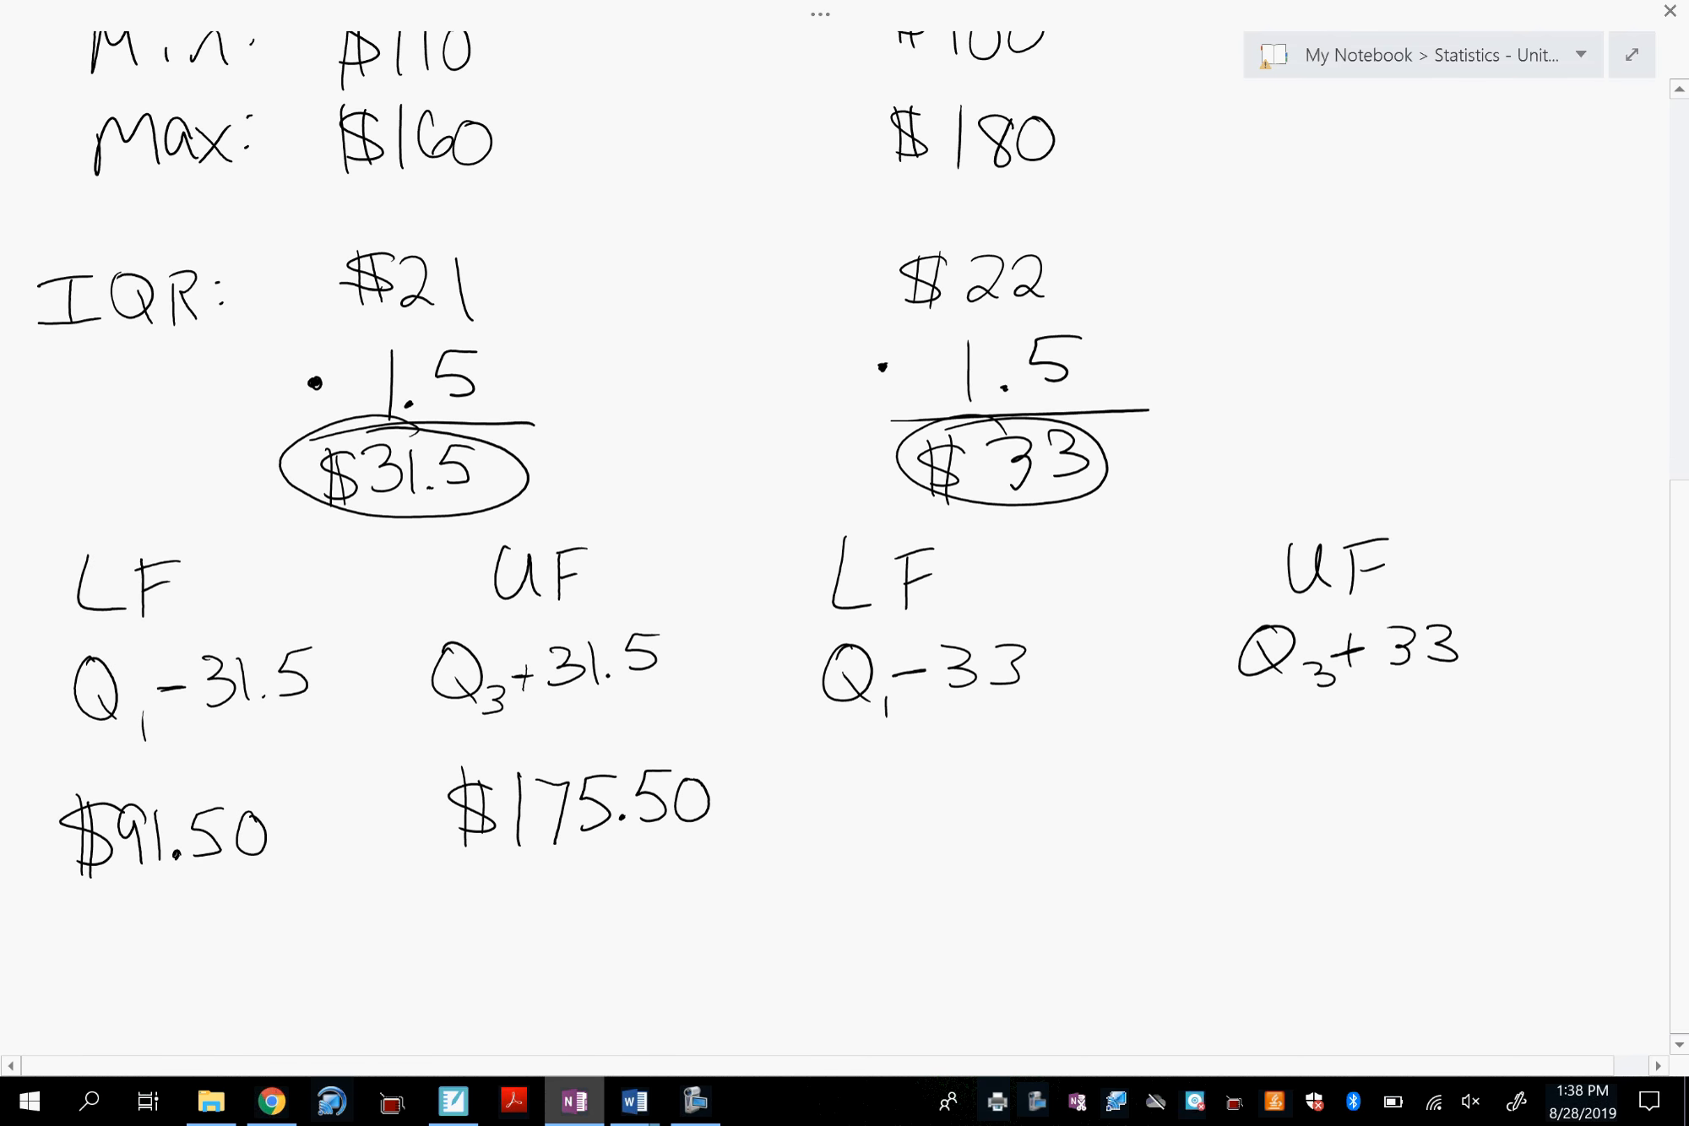
mouse_move(879, 770)
left_mouse_down()
mouse_move(865, 831)
mouse_move(886, 826)
left_mouse_up()
left_click(270, 1102)
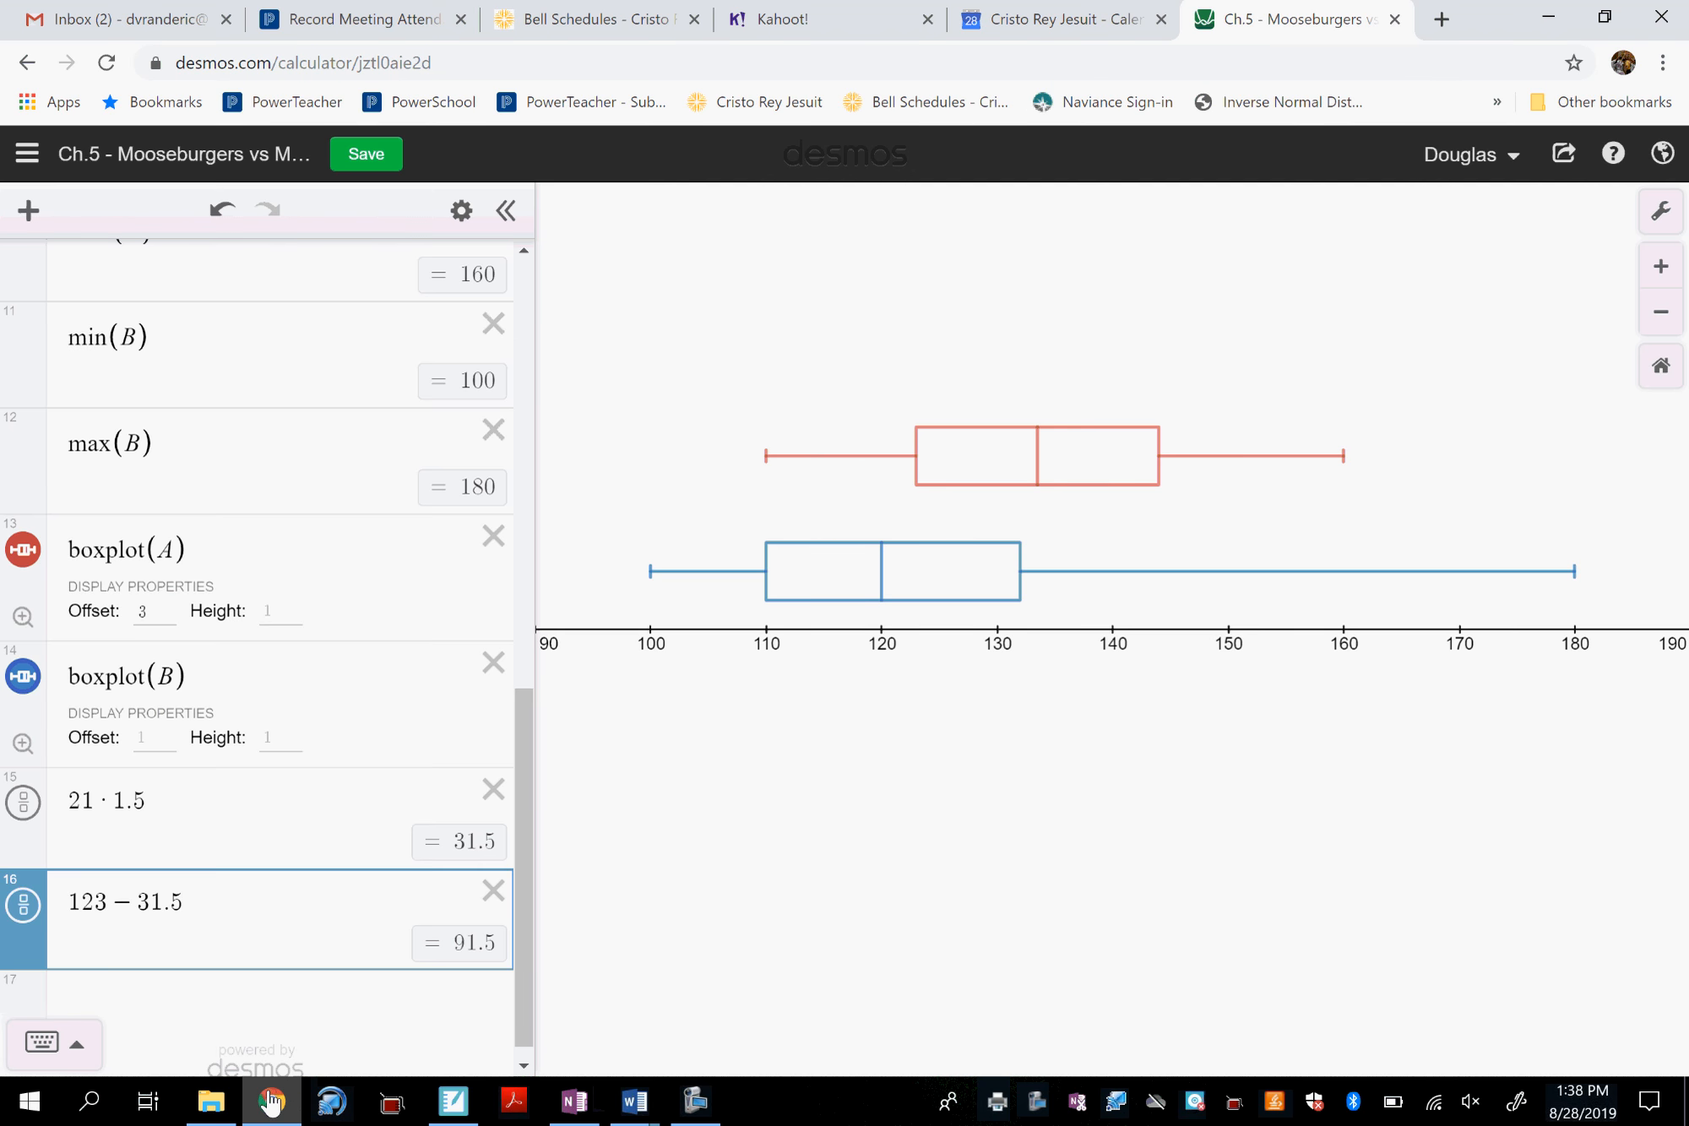
key("Return")
type("110-33")
key("Return")
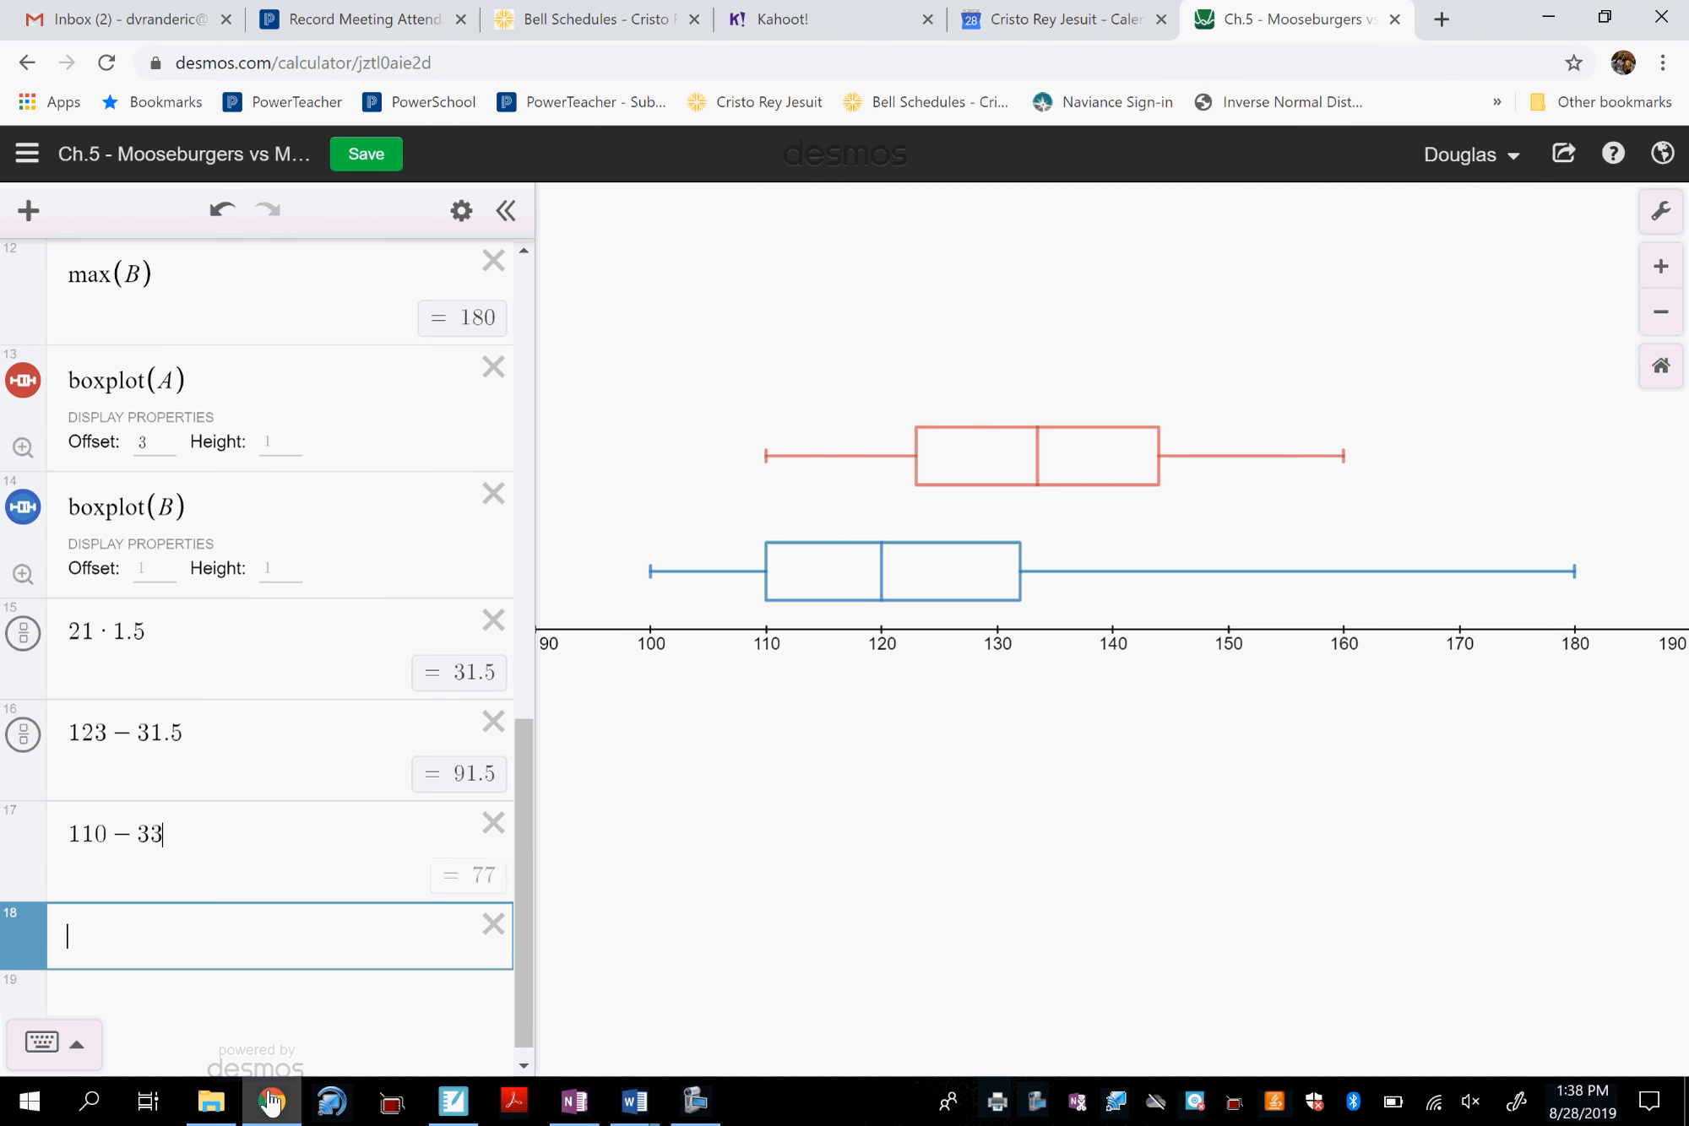
left_click(574, 1102)
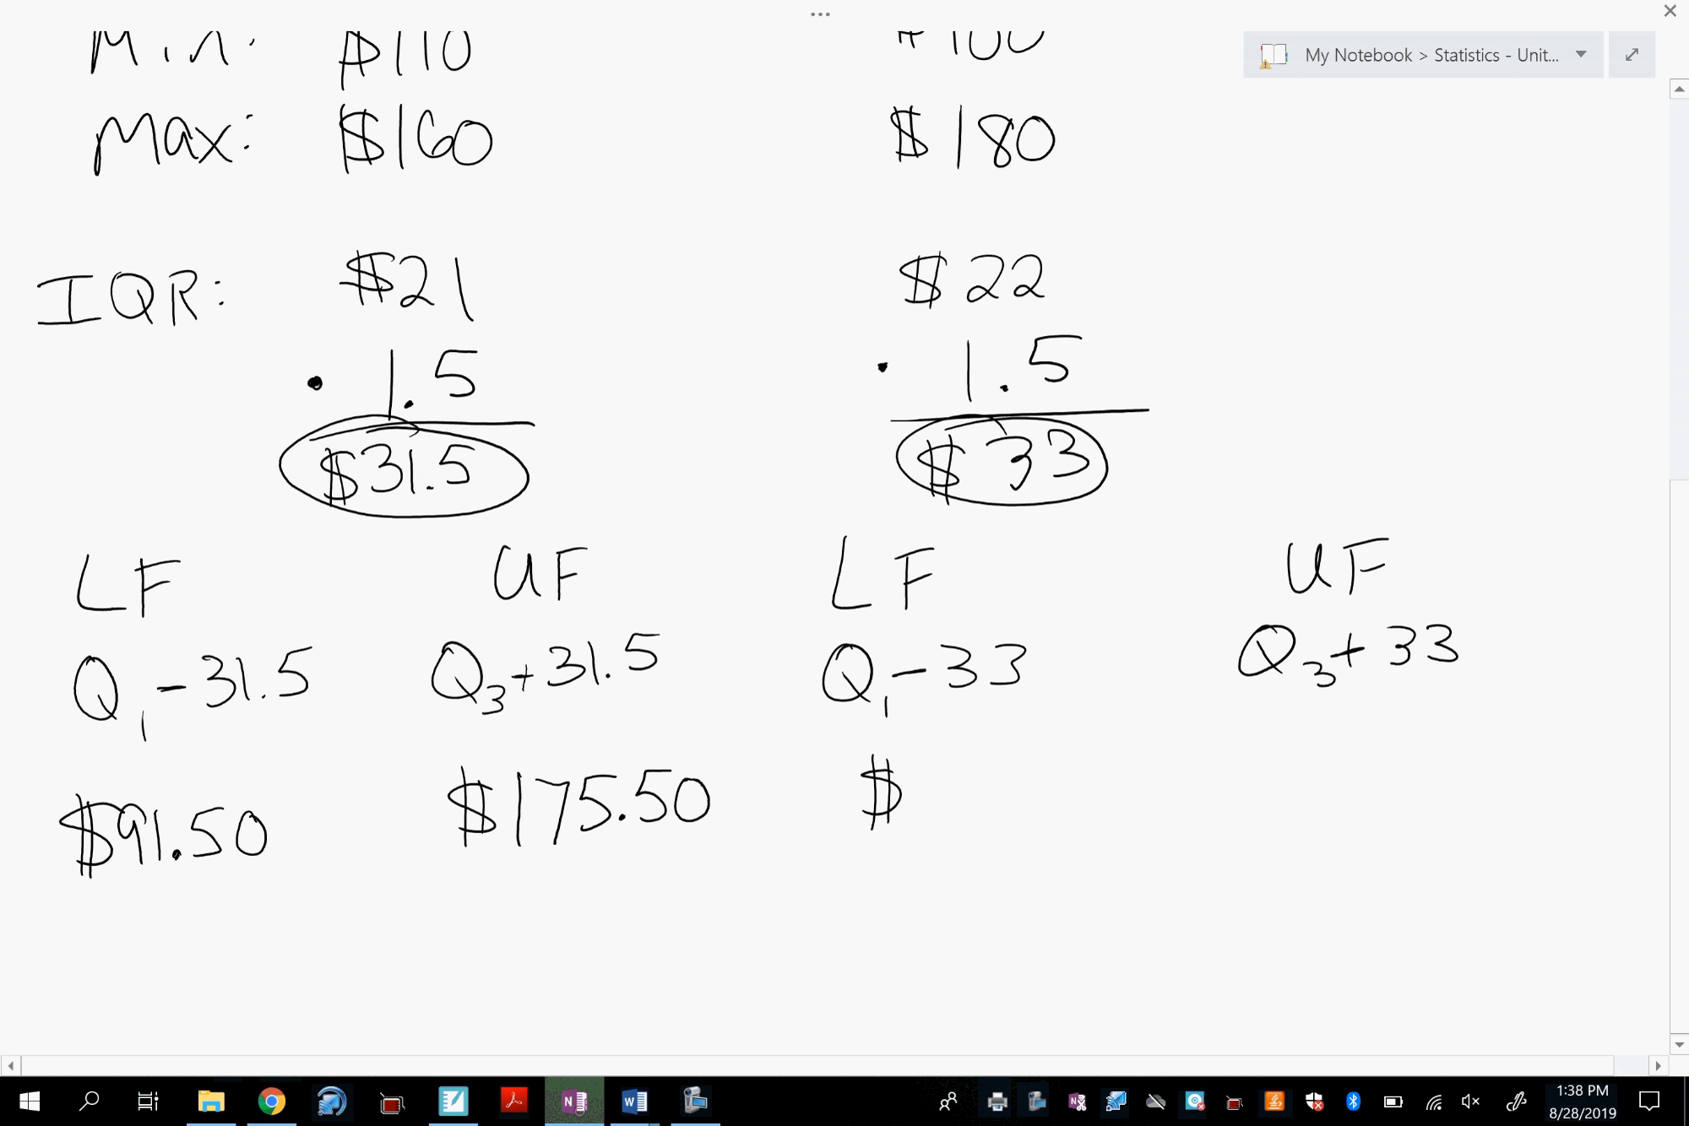
mouse_move(929, 765)
left_mouse_down()
mouse_move(957, 811)
mouse_move(1007, 787)
mouse_move(996, 821)
left_mouse_up()
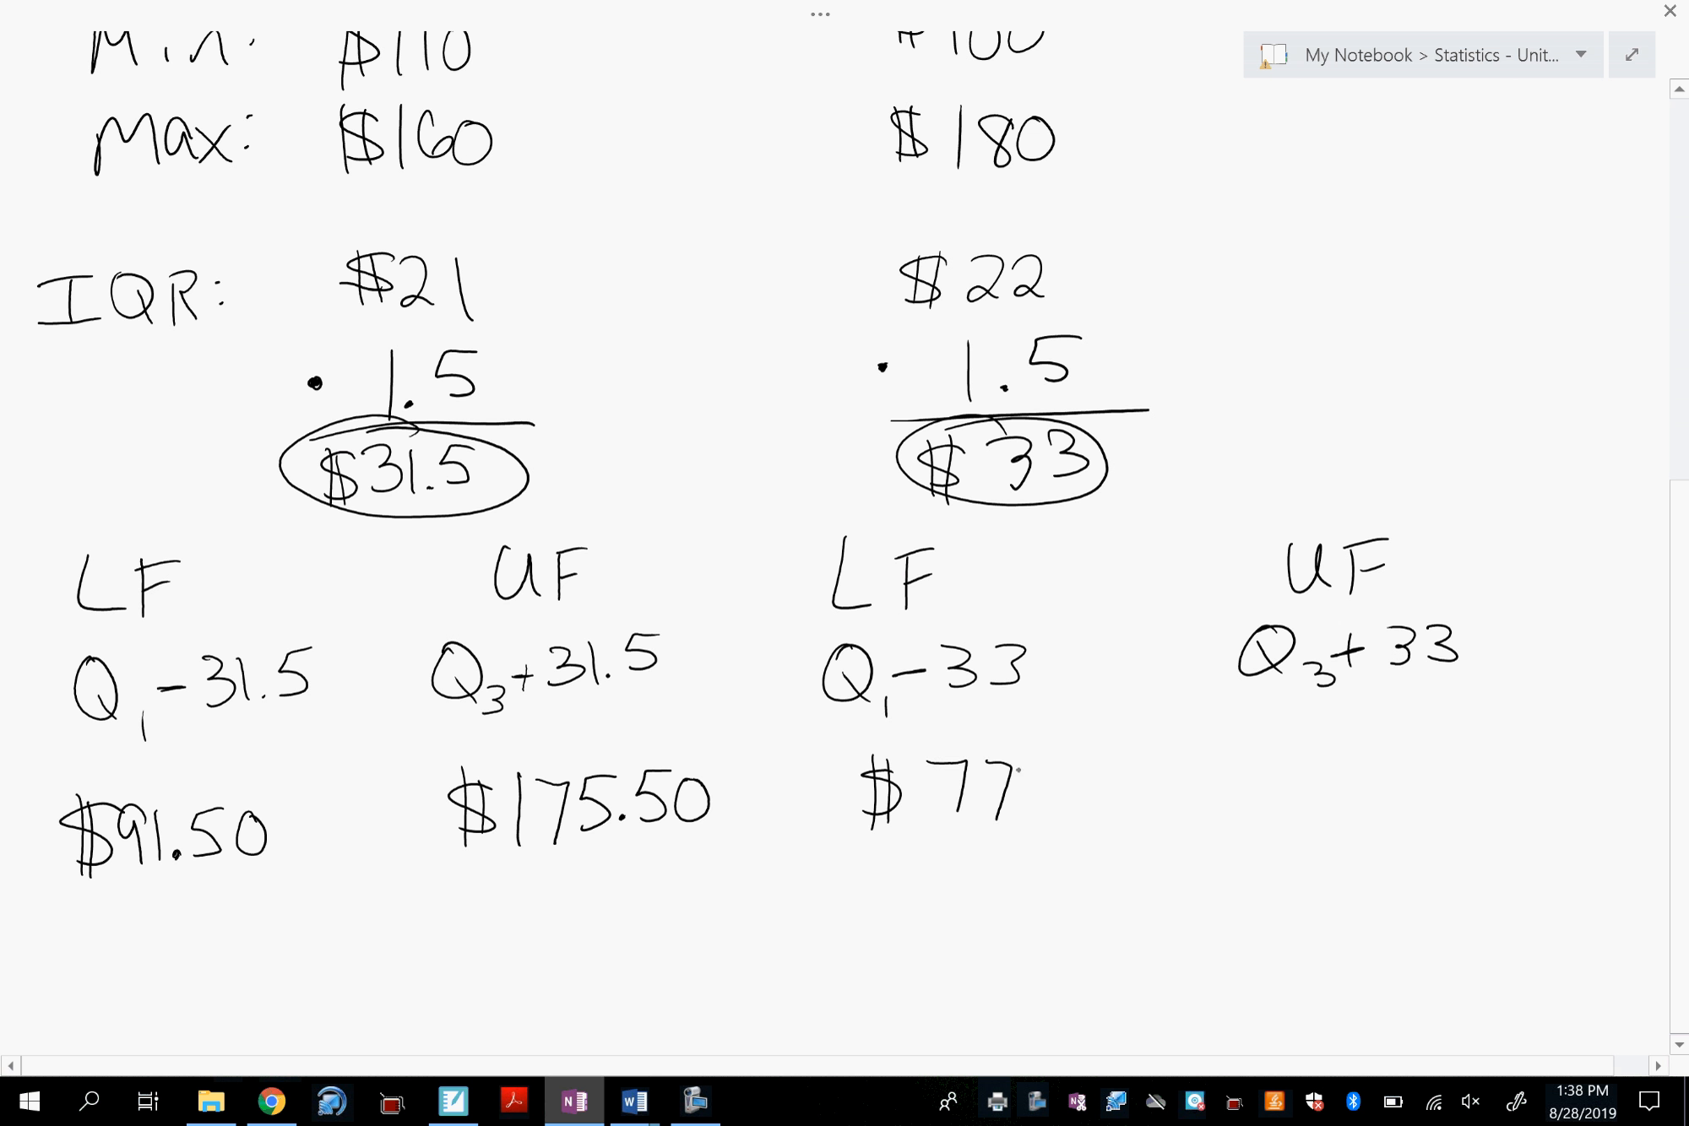
Handwrite $165 as the McTofu upper fence, below Q3 + 33.
scroll(1019, 770, "up", 3)
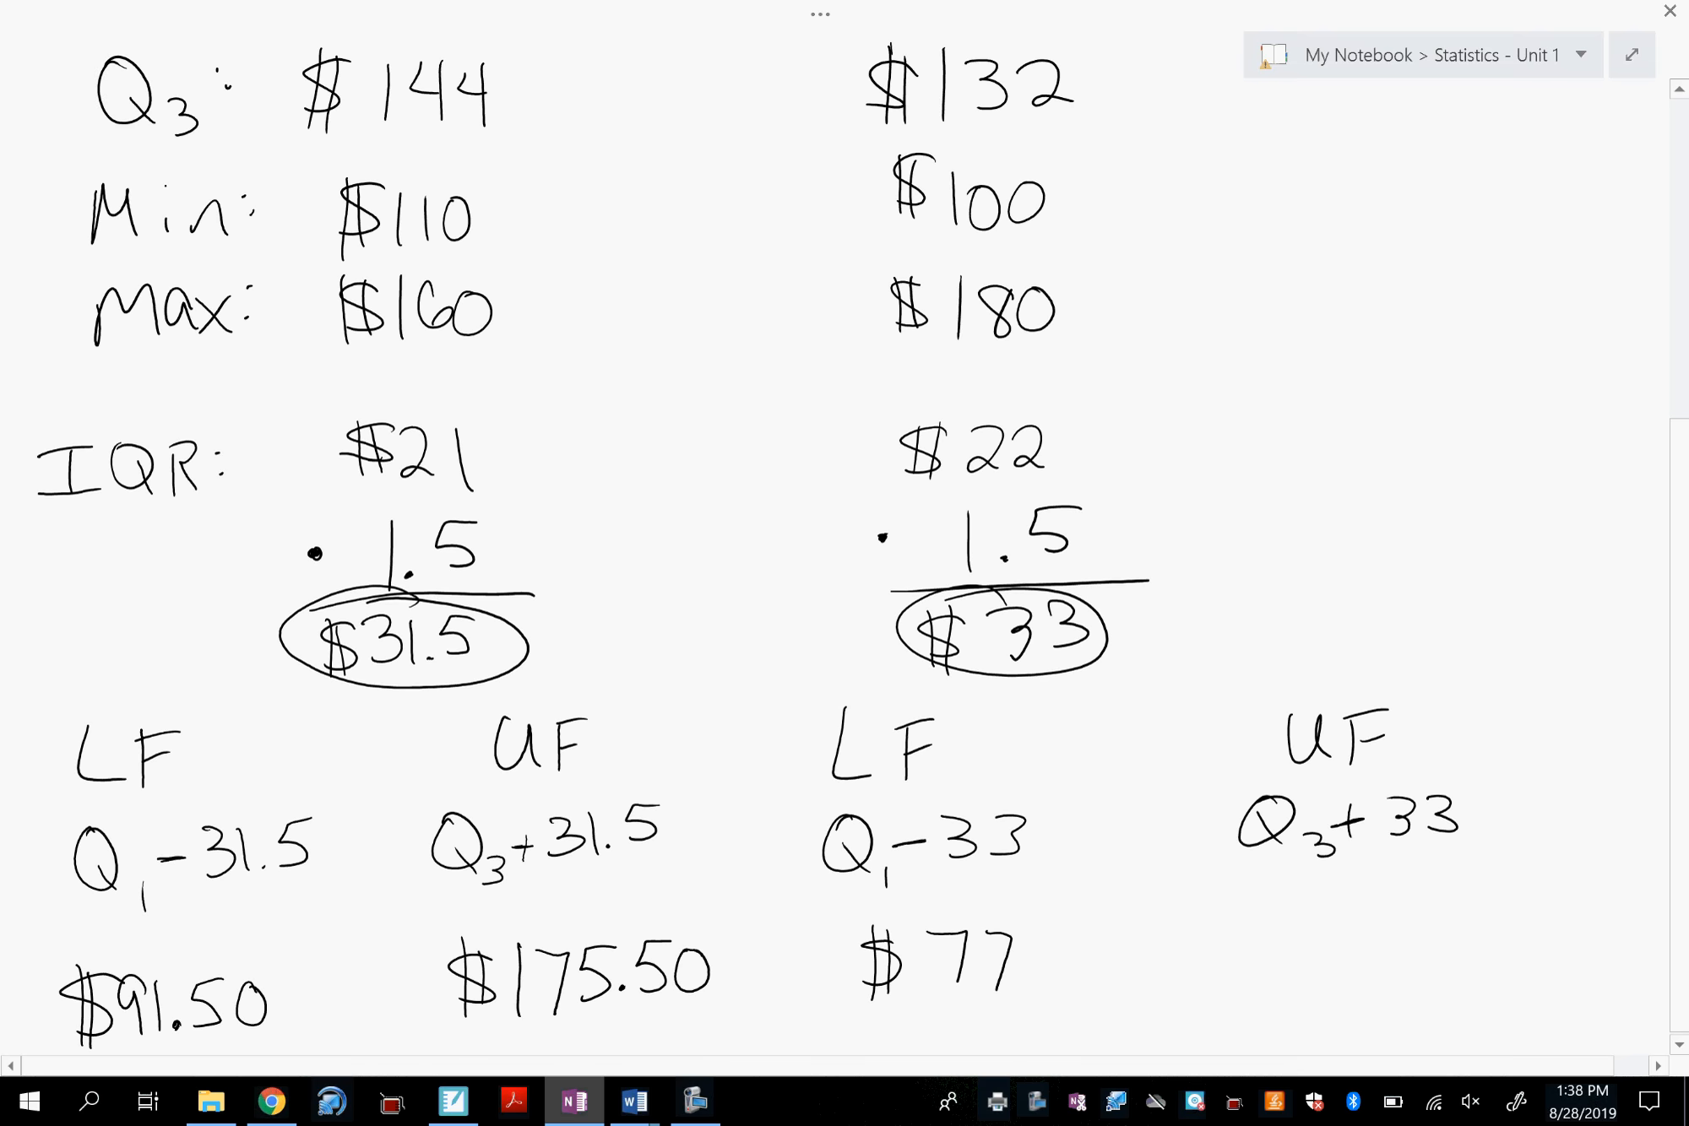
mouse_move(1332, 922)
left_mouse_down()
mouse_move(1286, 969)
mouse_move(1301, 988)
left_mouse_up()
mouse_move(1320, 910)
left_mouse_down()
mouse_move(1310, 990)
mouse_move(1365, 976)
left_mouse_up()
left_click_drag(1412, 912, 1404, 953)
left_click_drag(1466, 915, 1435, 961)
scroll(844, 540, "down", 7)
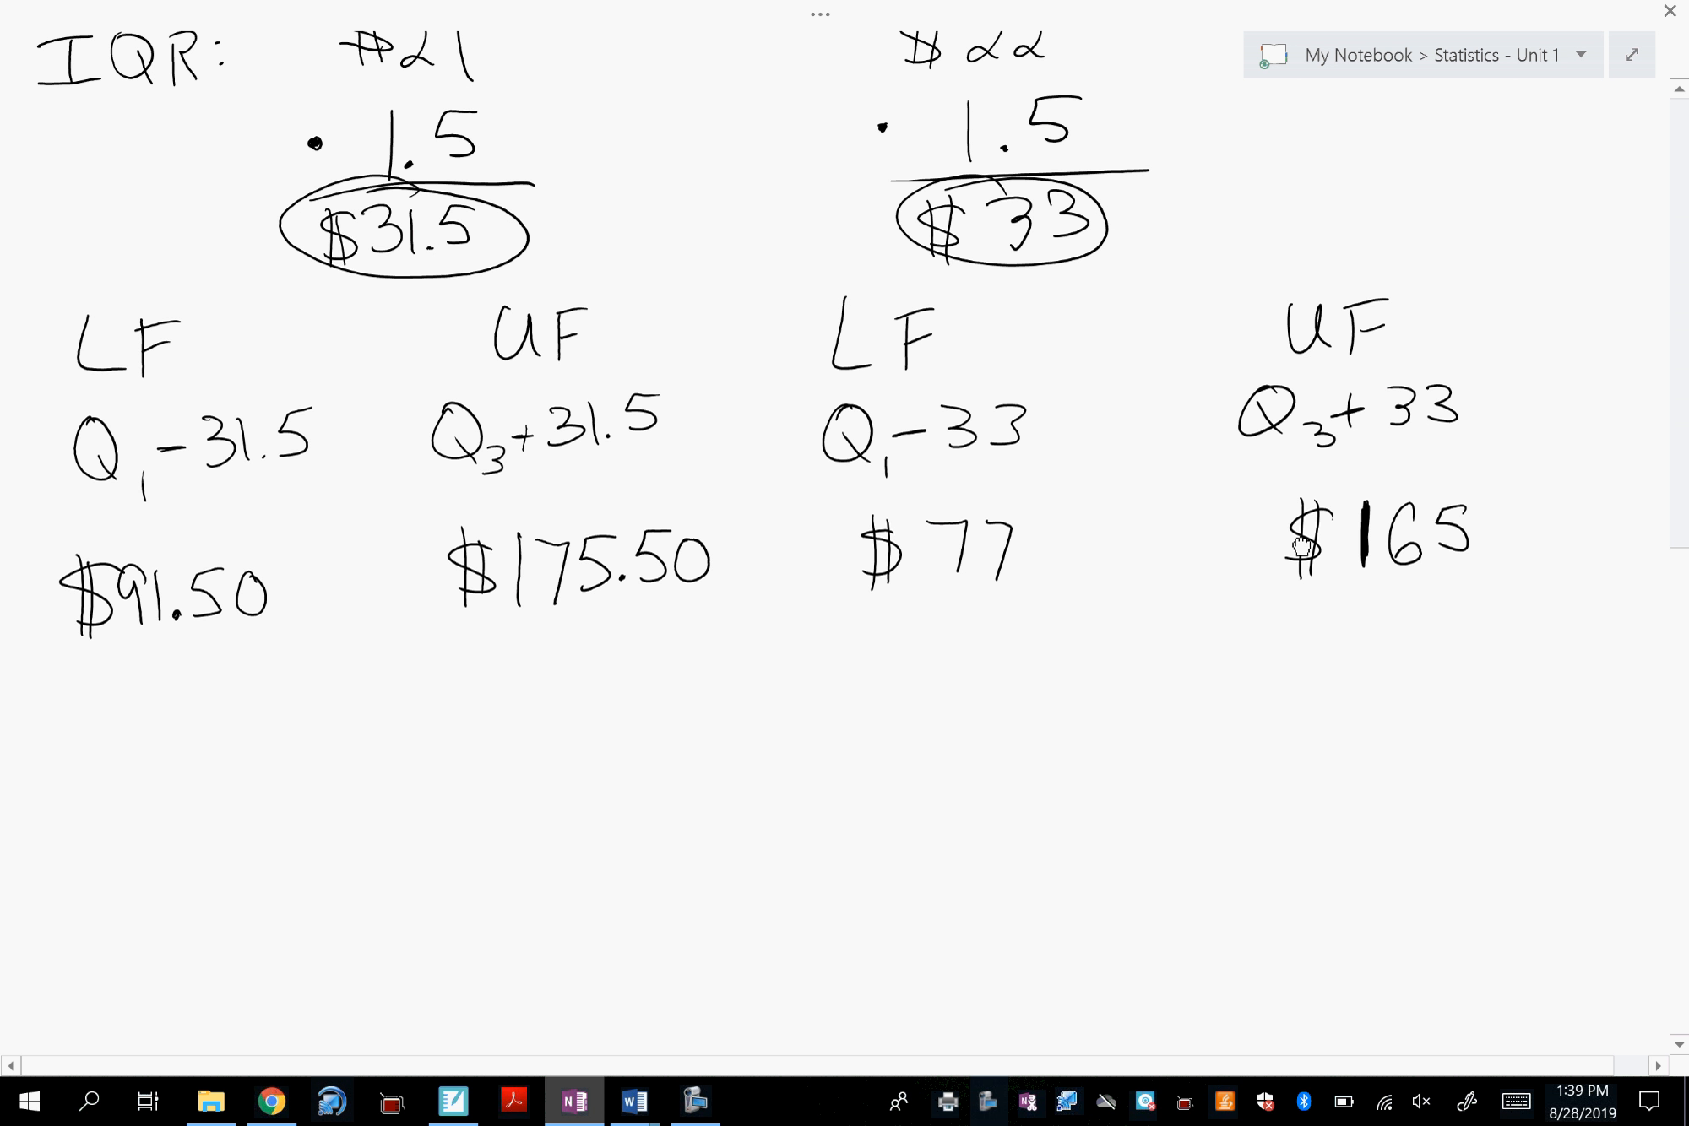
scroll(1300, 547, "up", 6)
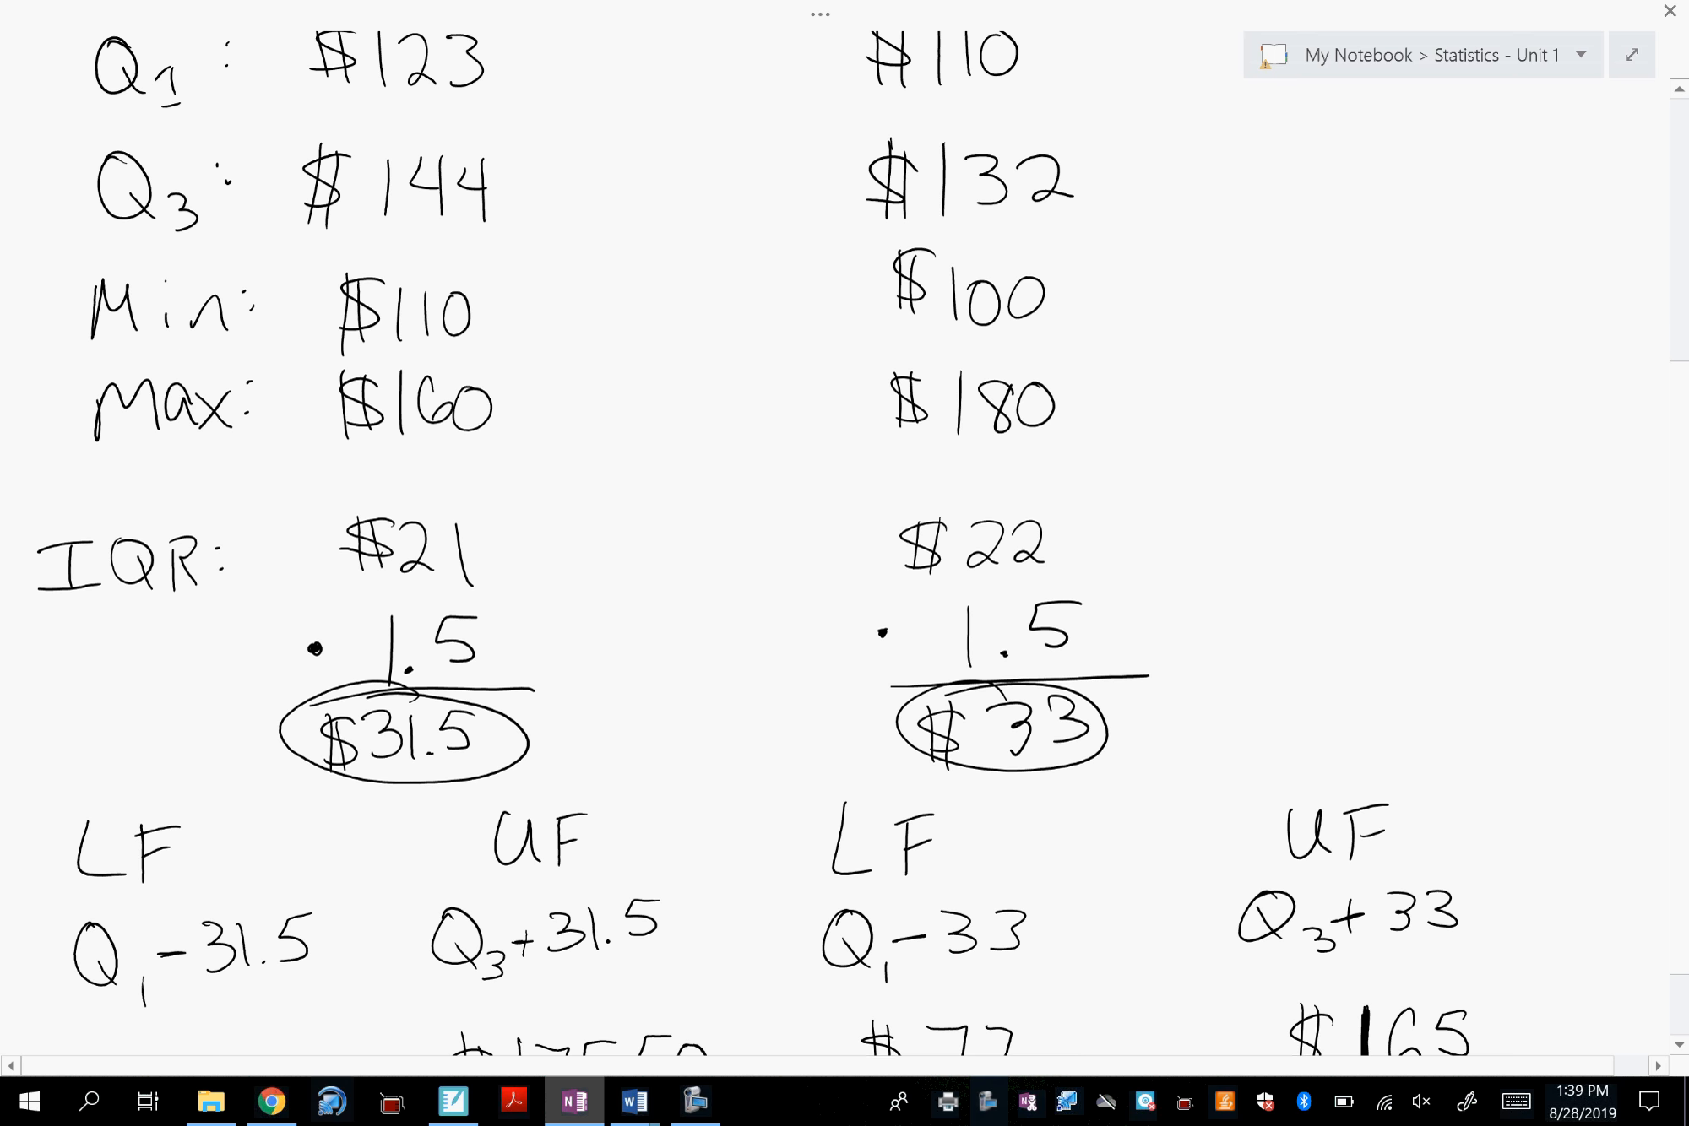
scroll(845, 541, "down", 3)
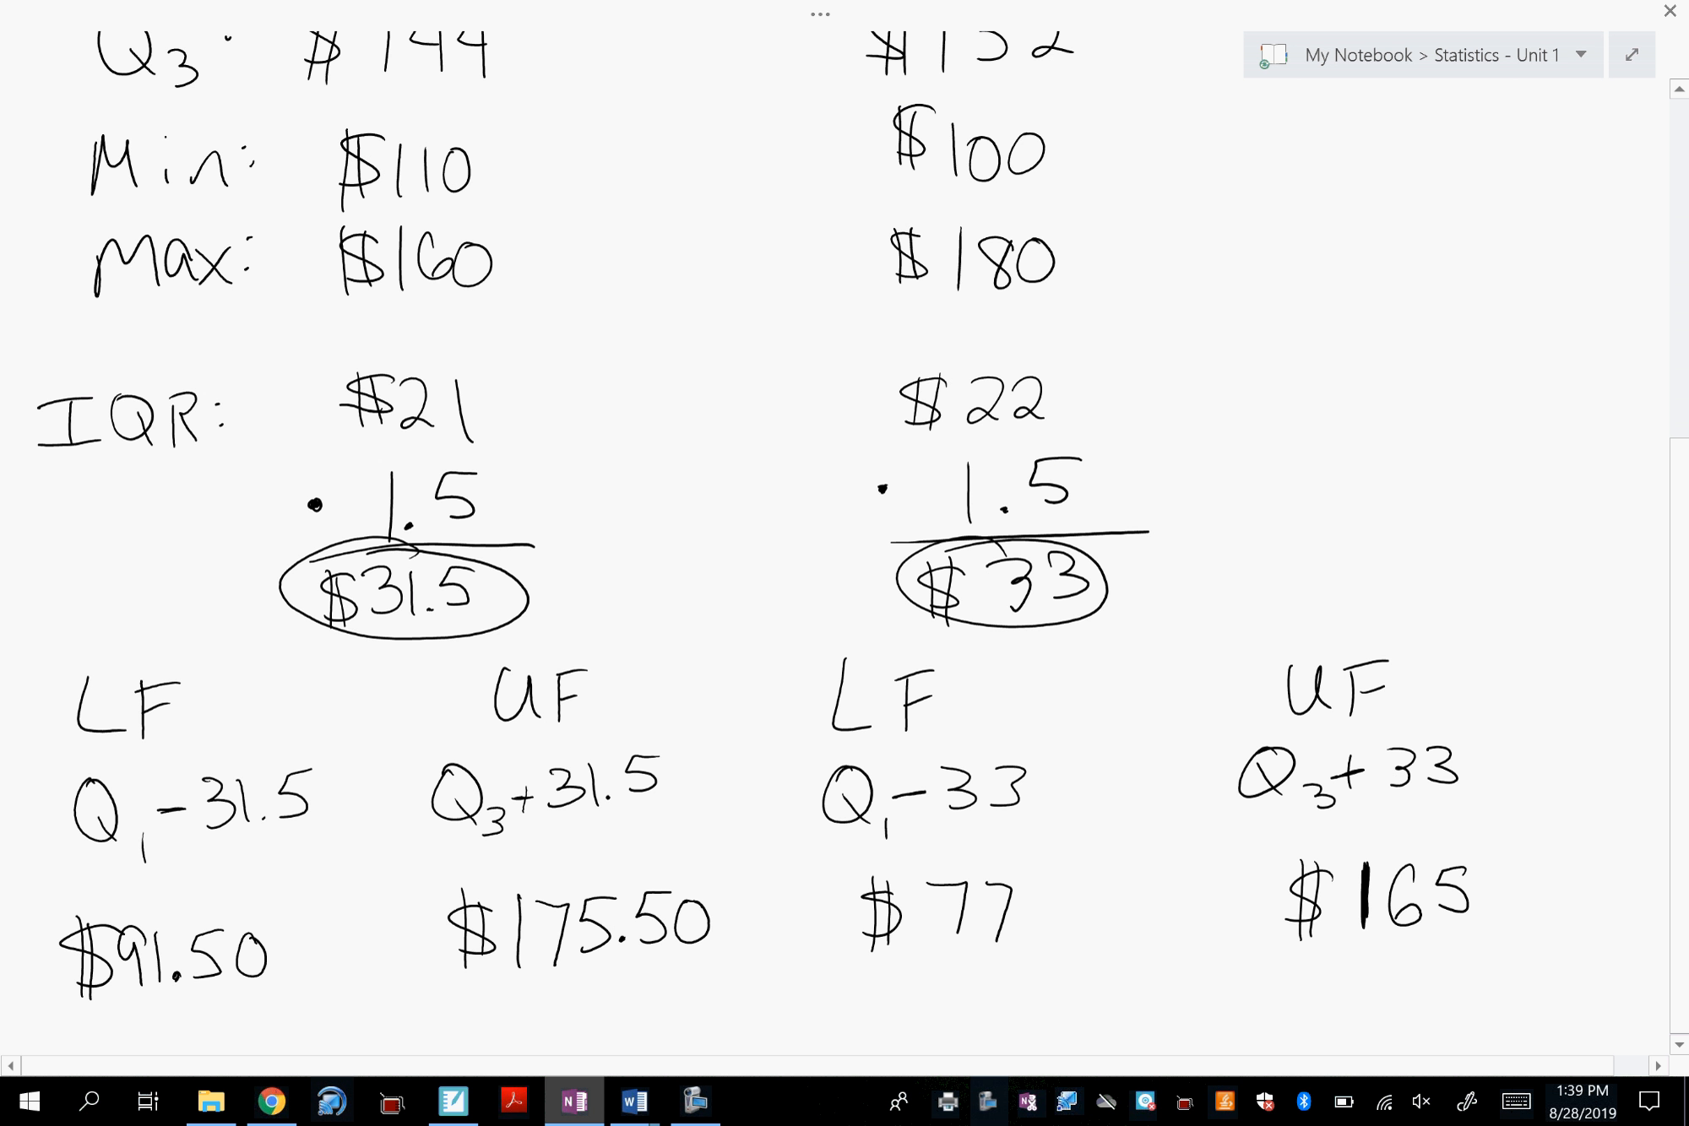
Draw vertical fence marks below $91.50 and $175.50 for Mooseburgers and scribble a zigzag over the region outside each mark.
scroll(844, 540, "down", 5)
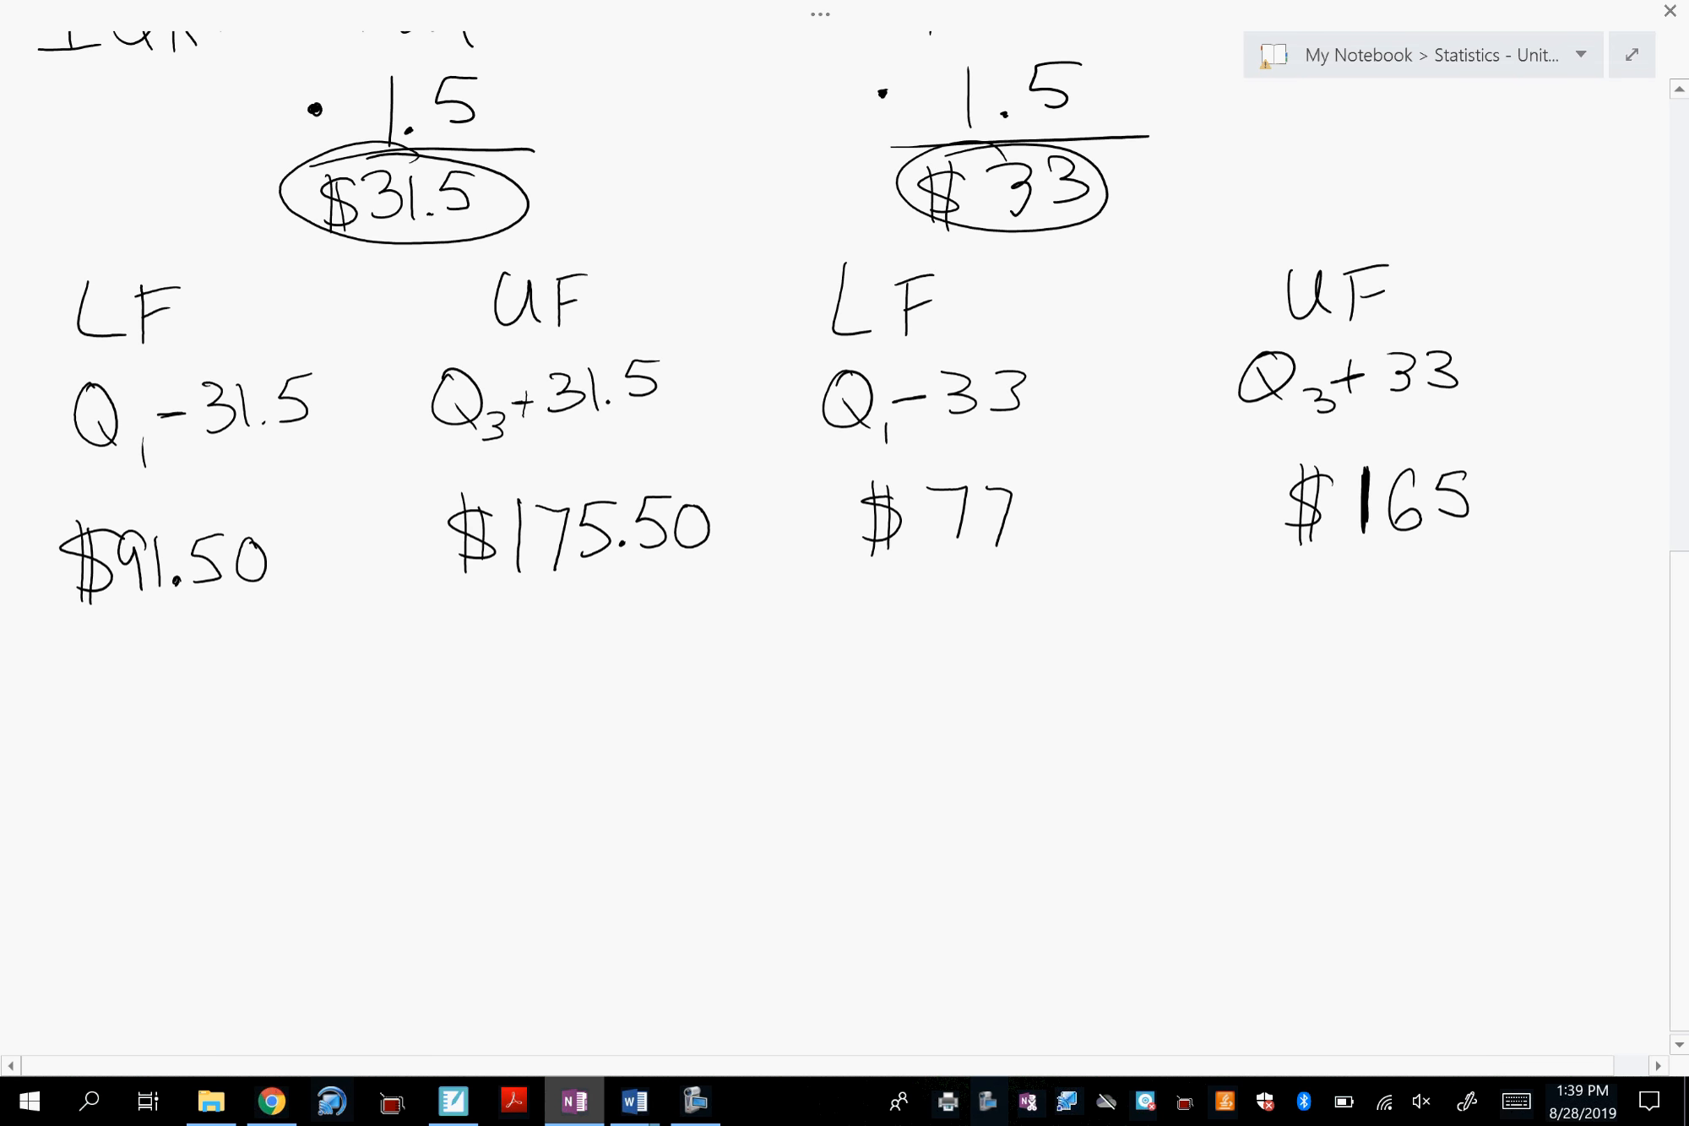
left_click_drag(195, 684, 192, 775)
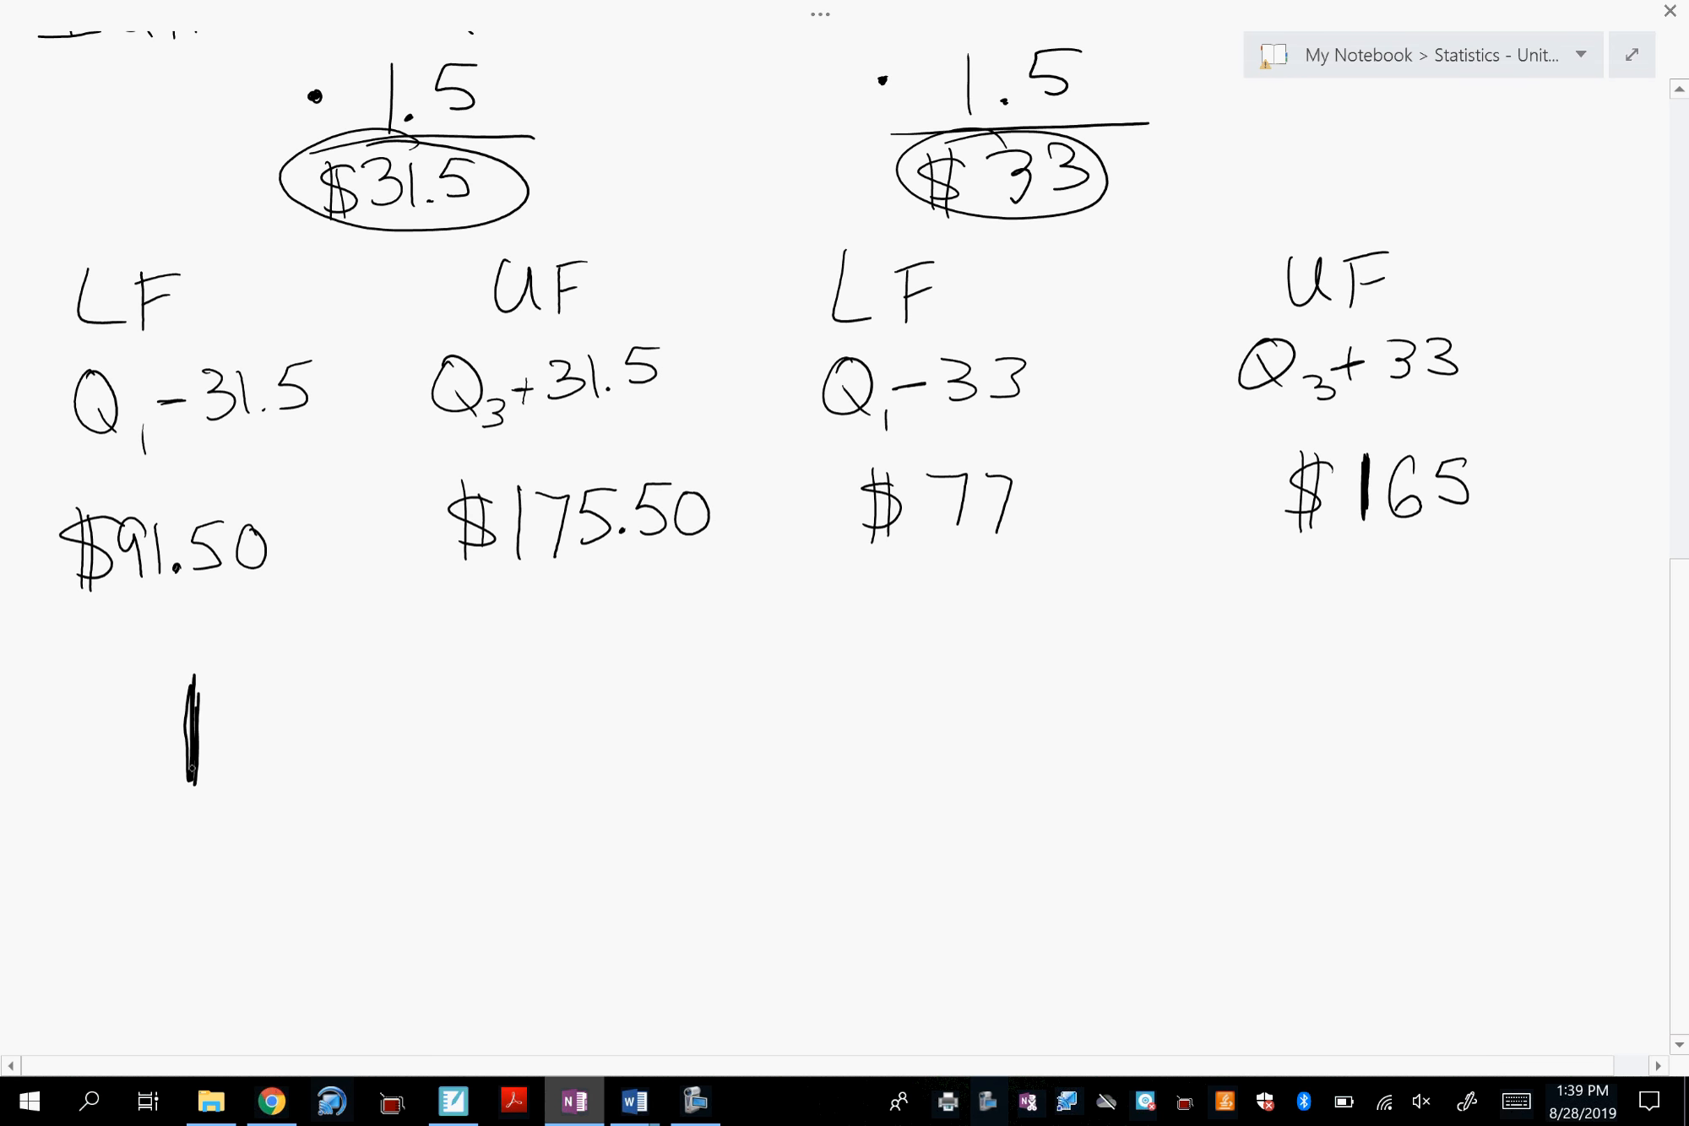
mouse_move(616, 686)
left_mouse_down()
mouse_move(613, 782)
mouse_move(614, 757)
left_mouse_up()
mouse_move(135, 695)
left_mouse_down()
mouse_move(110, 702)
mouse_move(131, 760)
mouse_move(88, 792)
left_mouse_up()
left_click_drag(723, 671, 747, 802)
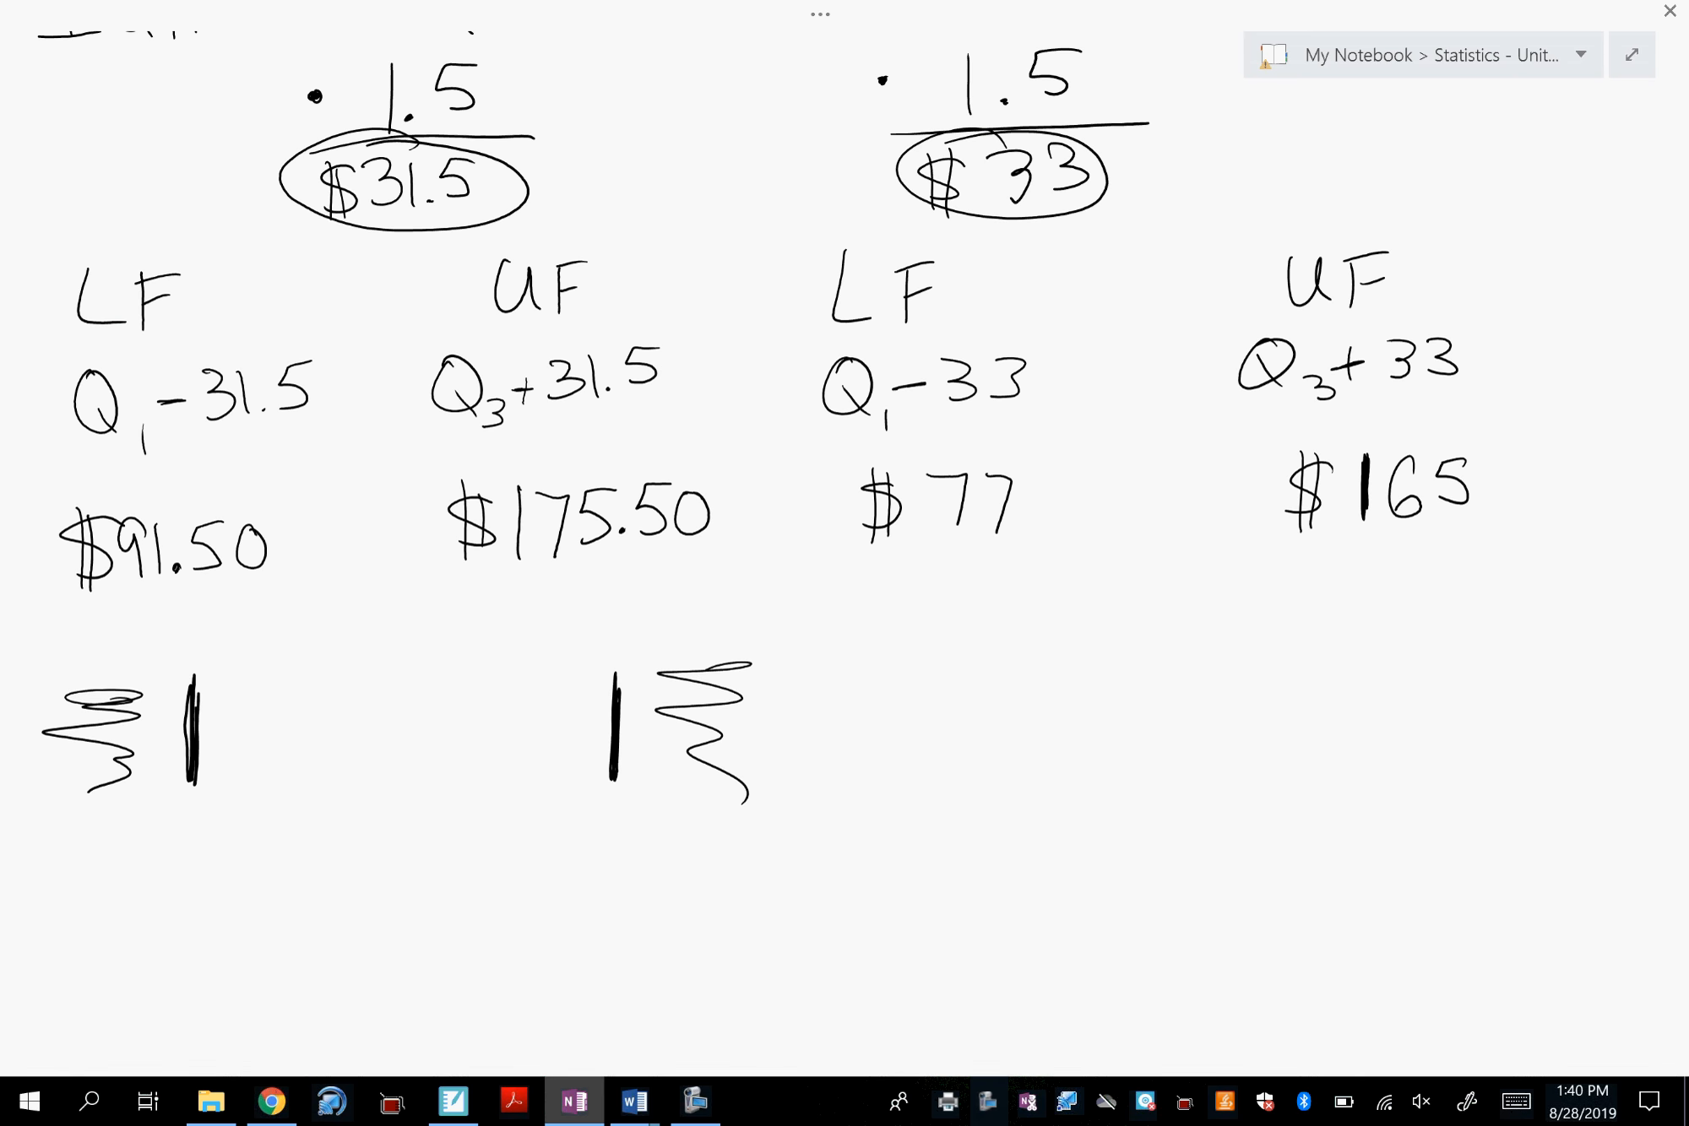
Handwrite 91.5 under the Mooseburgers lower fence mark and 175.5 under the upper fence mark.
left_click(181, 838)
left_click(188, 861)
mouse_move(161, 836)
left_mouse_down()
mouse_move(159, 862)
mouse_move(215, 858)
left_mouse_up()
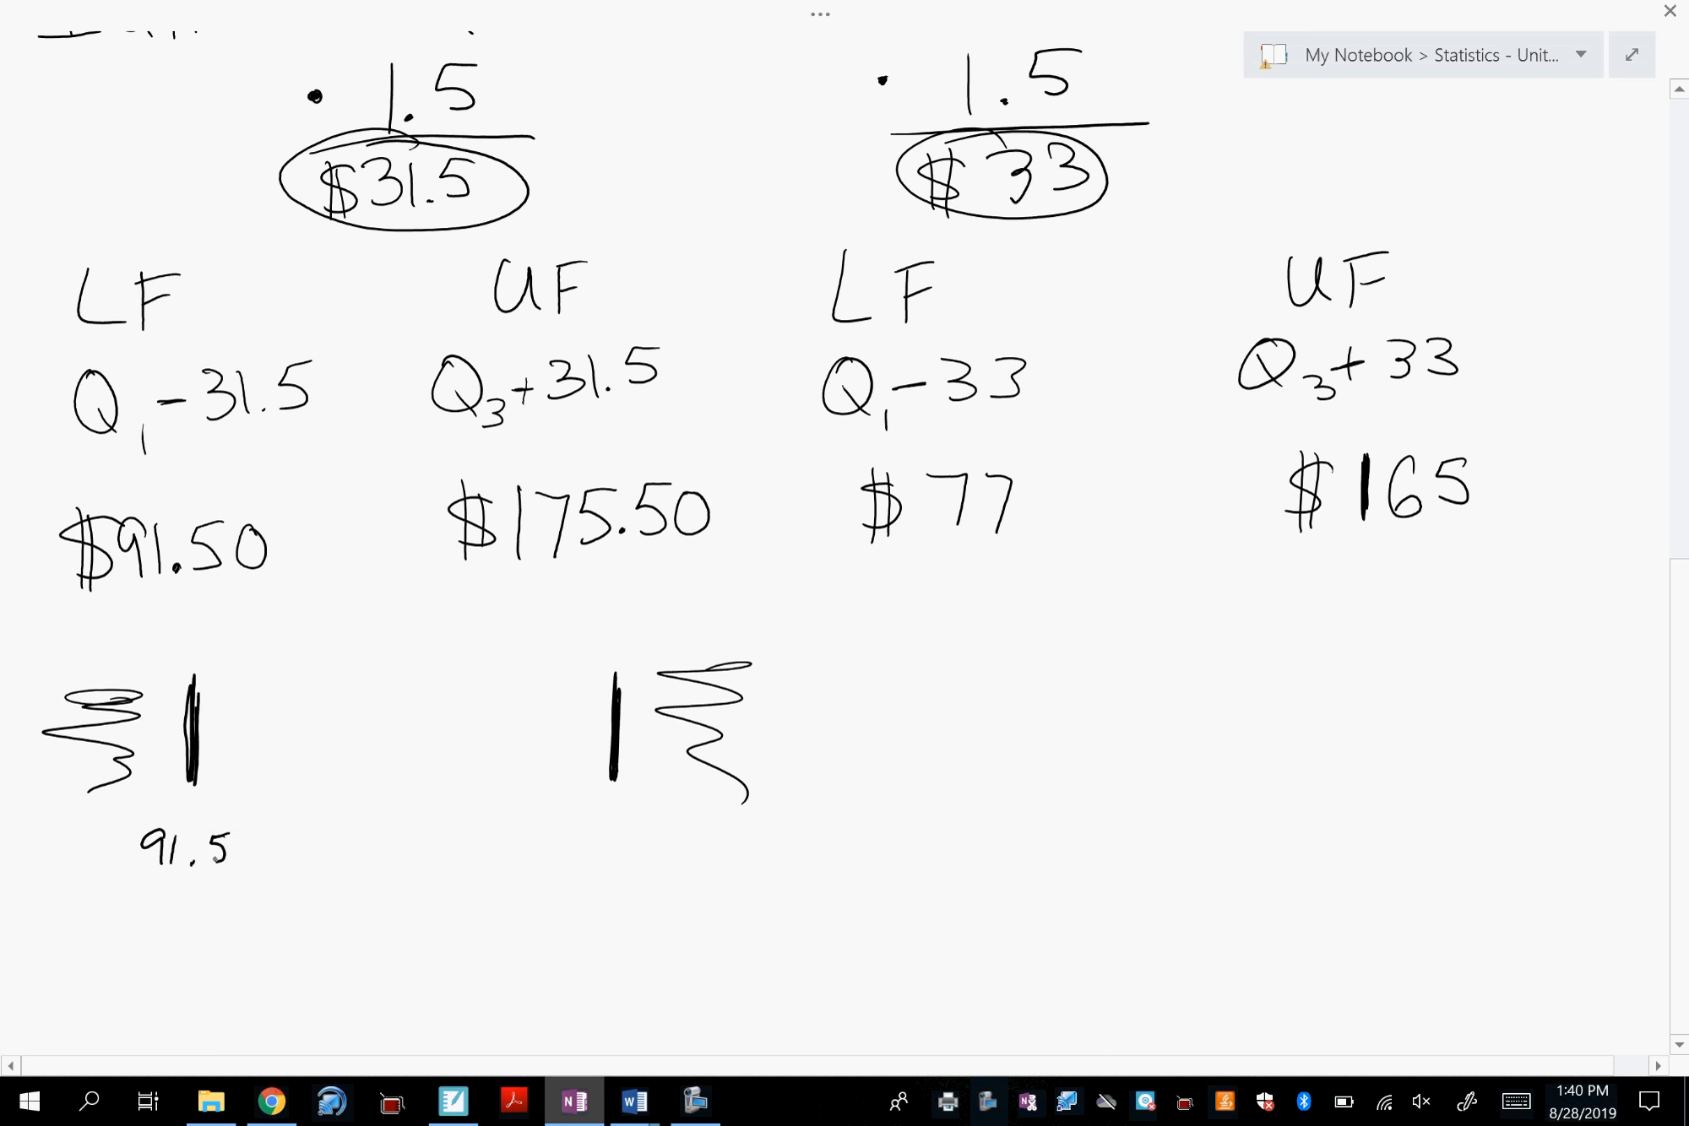
left_click_drag(545, 817, 540, 856)
mouse_move(558, 827)
left_mouse_down()
mouse_move(570, 848)
mouse_move(639, 845)
left_mouse_up()
left_click(619, 843)
Check the box plots in Desmos, return to OneNote and draw vertical McTofu fence marks below $77 and $165.
key("alt+Tab")
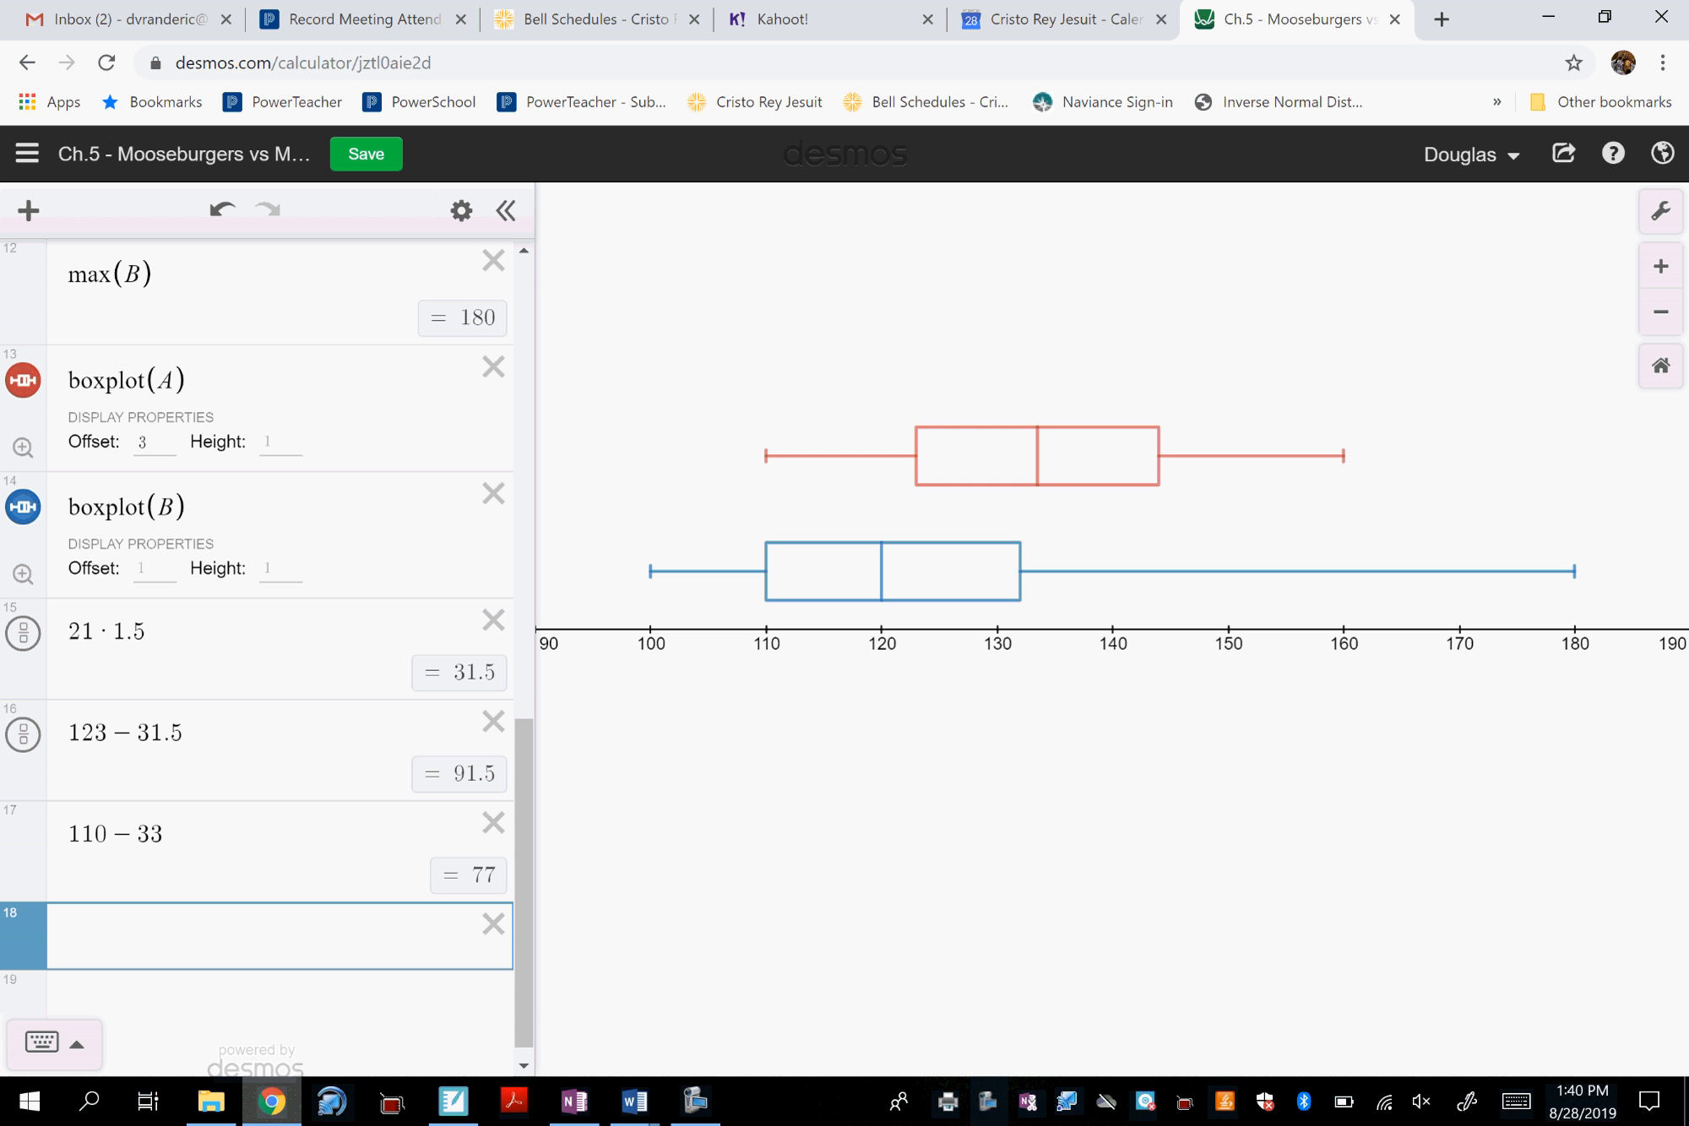
key("alt+Tab")
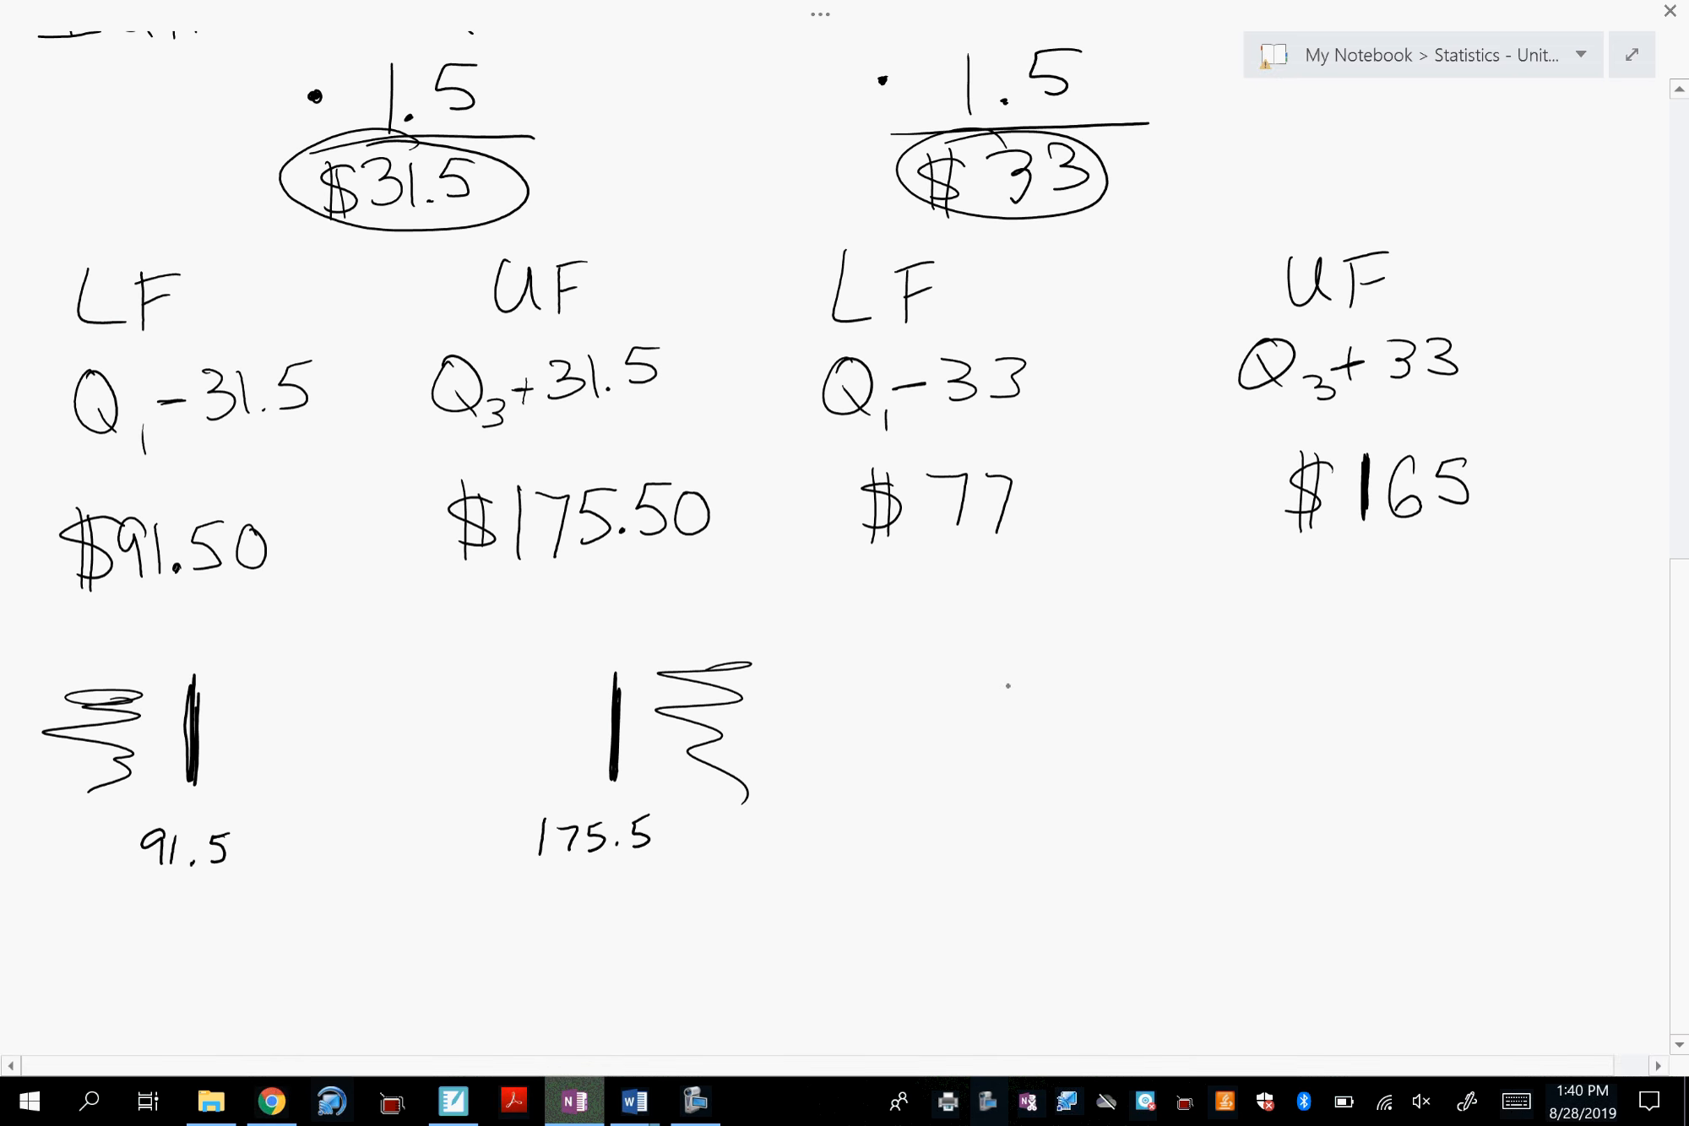
left_click_drag(1007, 680, 1003, 779)
left_click_drag(1443, 691, 1435, 756)
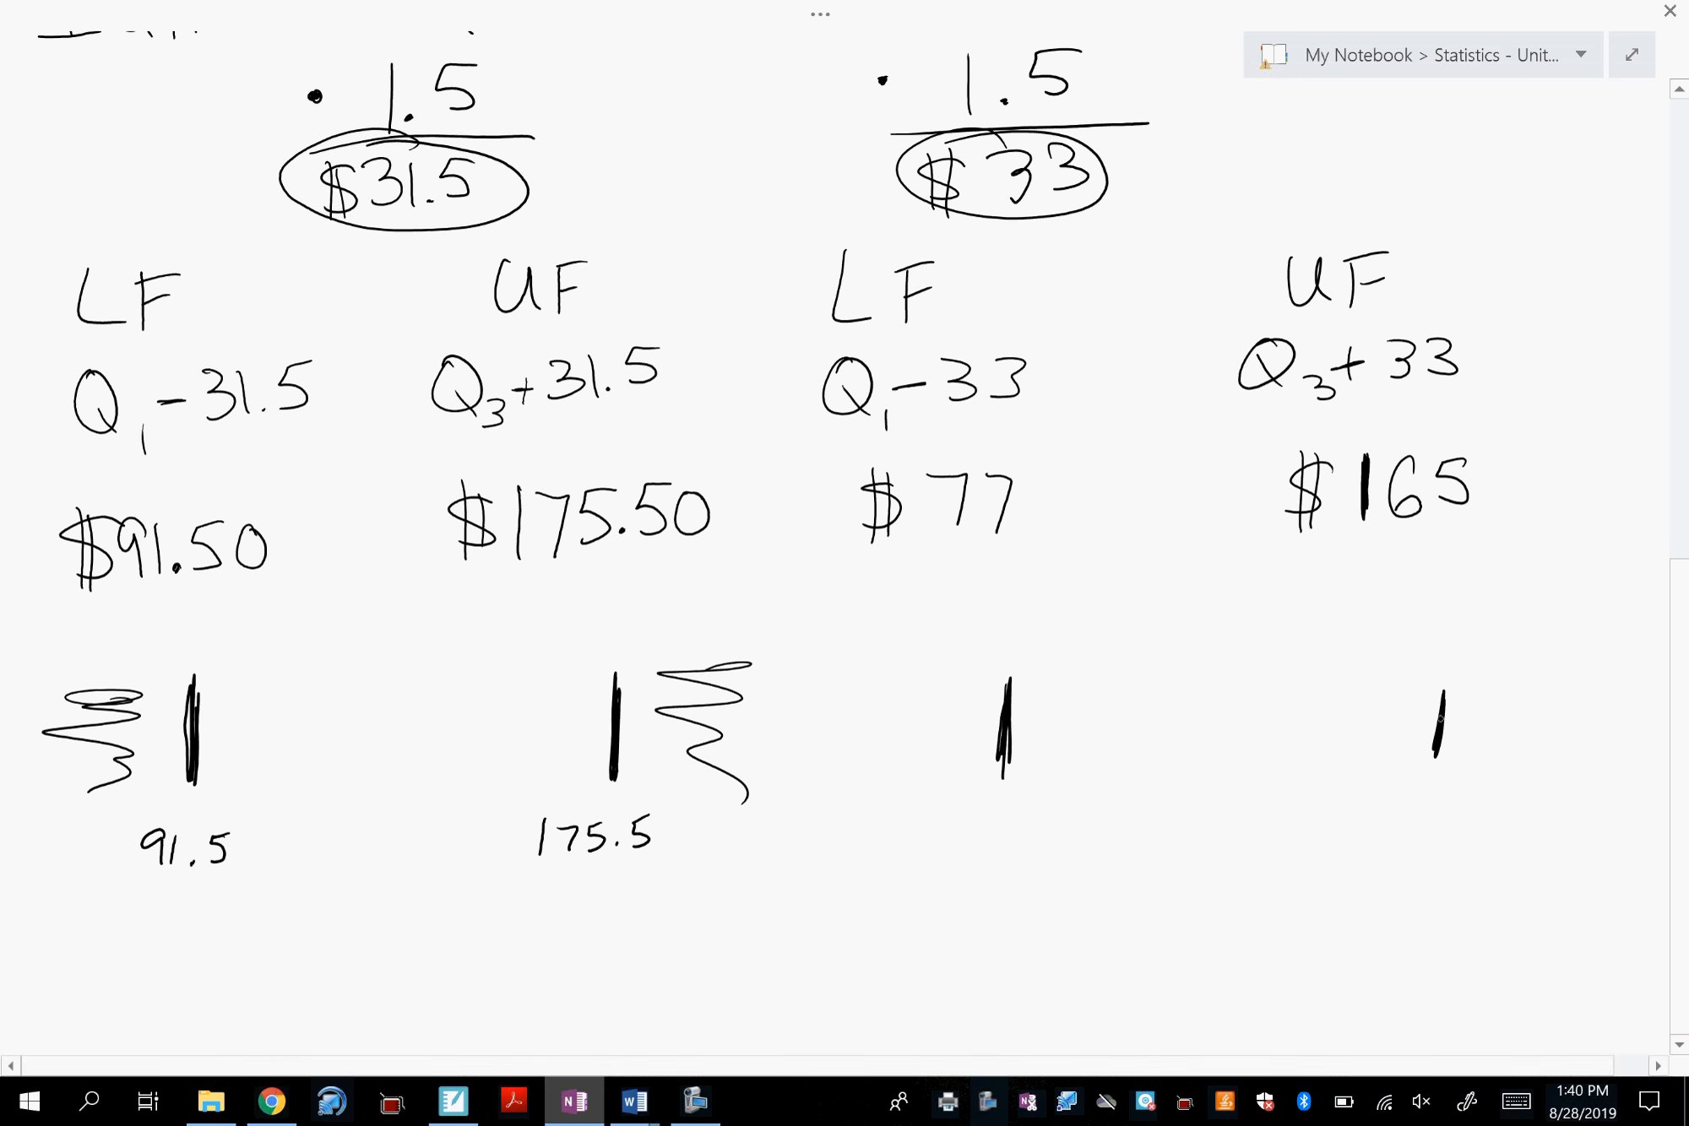
Handwrite 77 and 165 under the McTofu fence marks and scribble zigzags over the regions outside them.
left_click_drag(975, 812, 1000, 858)
mouse_move(1019, 817)
left_mouse_down()
mouse_move(1054, 816)
mouse_move(1041, 857)
left_mouse_up()
left_click_drag(1409, 793, 1398, 845)
mouse_move(1451, 802)
left_mouse_down()
mouse_move(1428, 825)
mouse_move(1469, 836)
left_mouse_up()
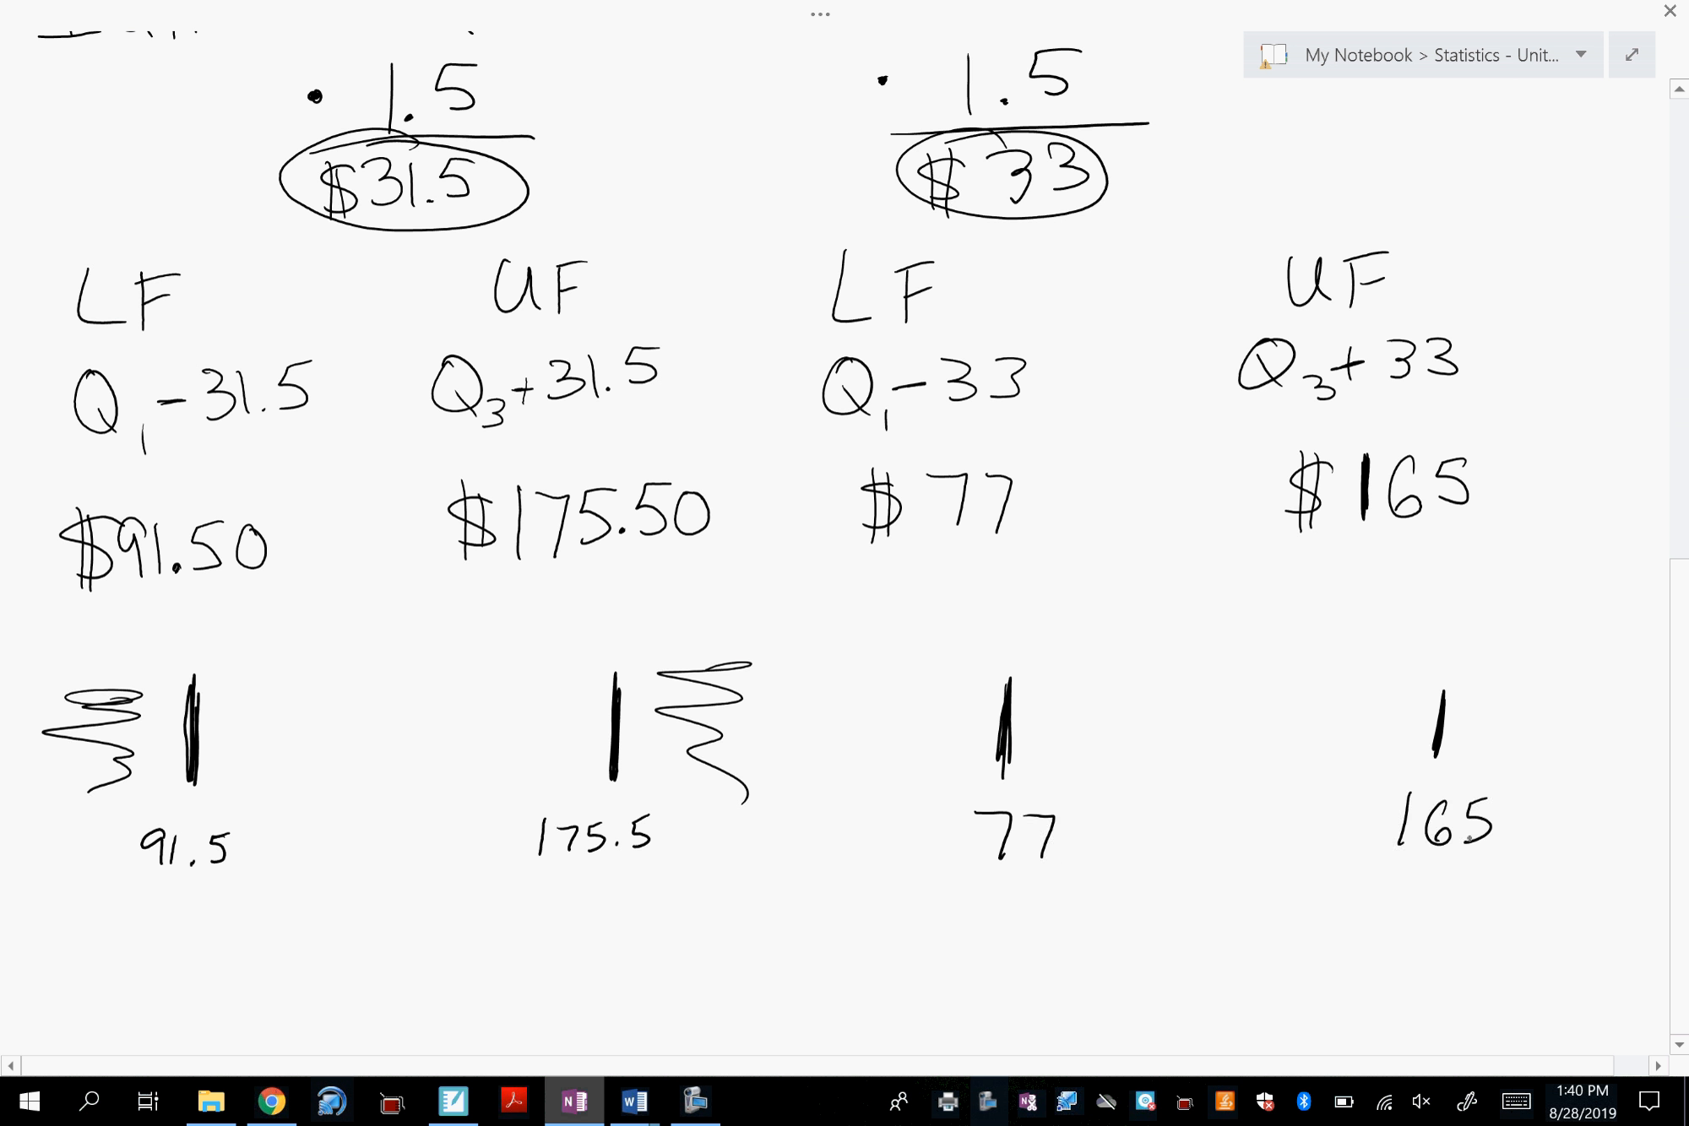
mouse_move(941, 666)
left_mouse_down()
mouse_move(934, 763)
mouse_move(888, 785)
left_mouse_up()
mouse_move(1477, 673)
left_mouse_down()
mouse_move(1562, 726)
mouse_move(1499, 773)
left_mouse_up()
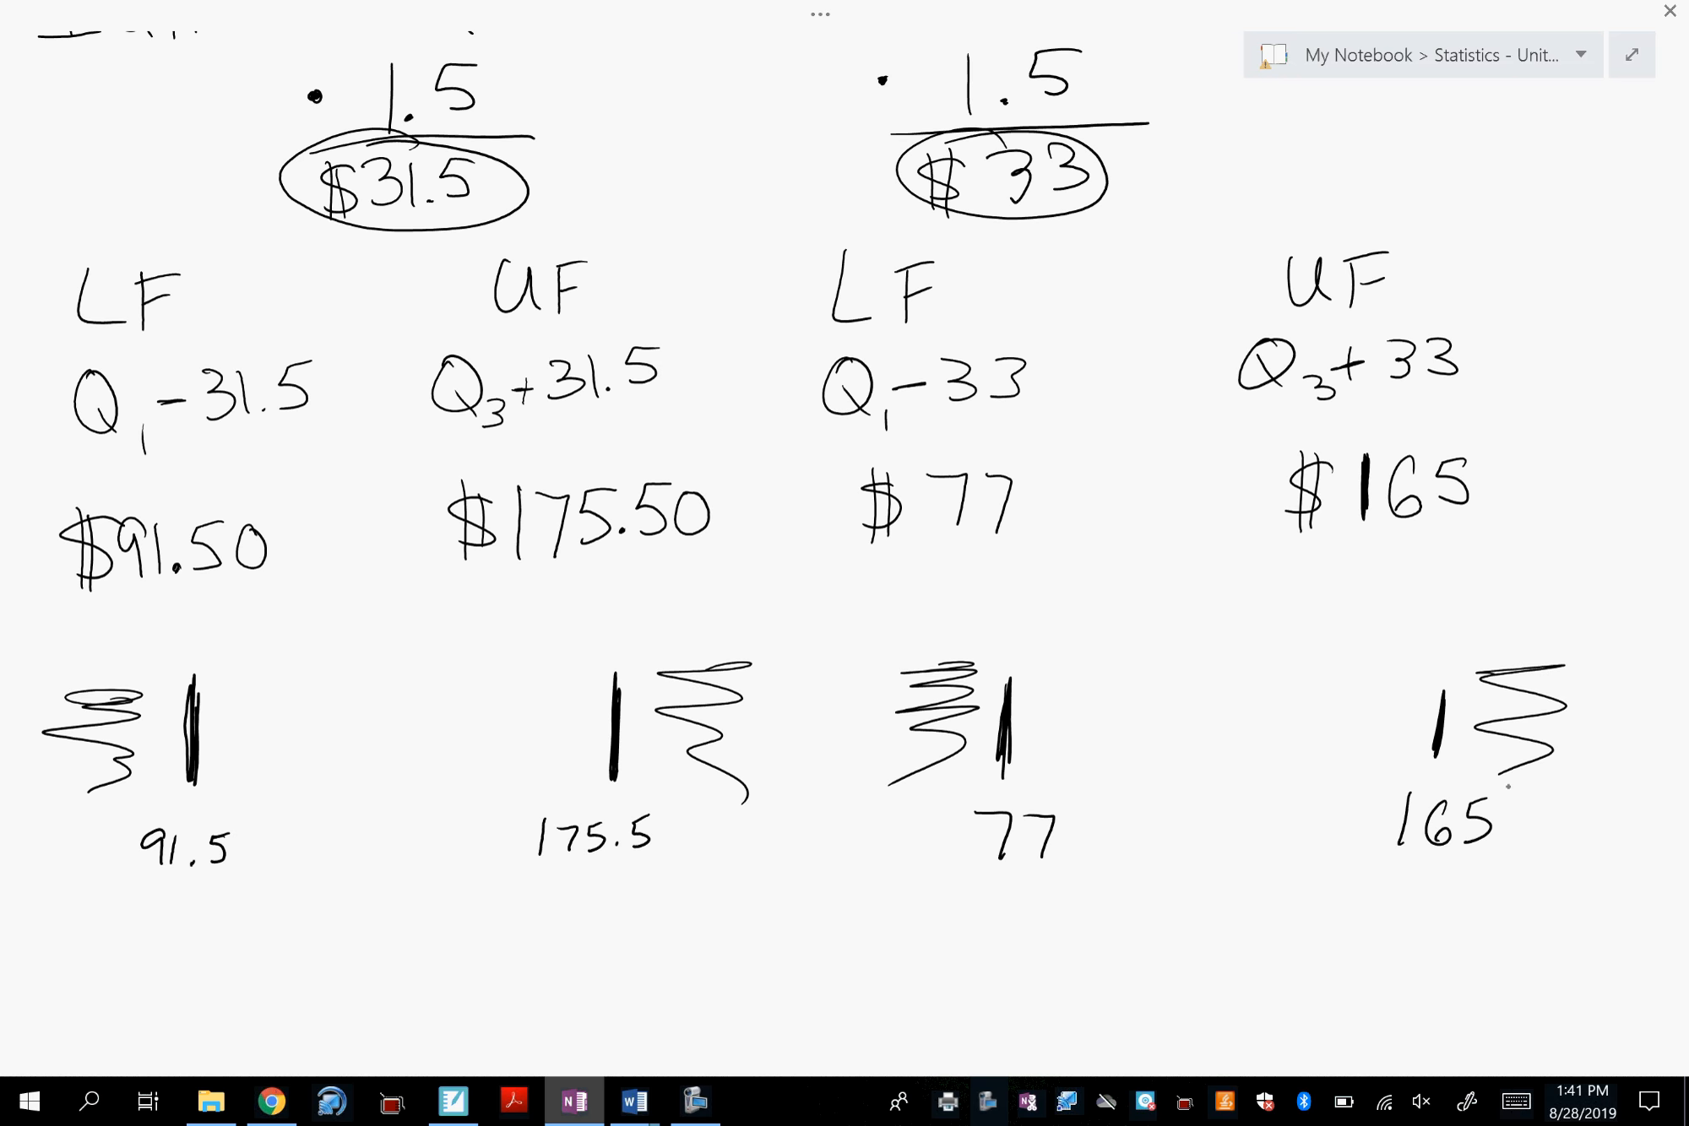
Handwrite "$180 is an outlier!!!" below the McTofu 165 fence mark and draw a small circle beneath the note.
scroll(844, 541, "up", 5)
scroll(845, 540, "down", 5)
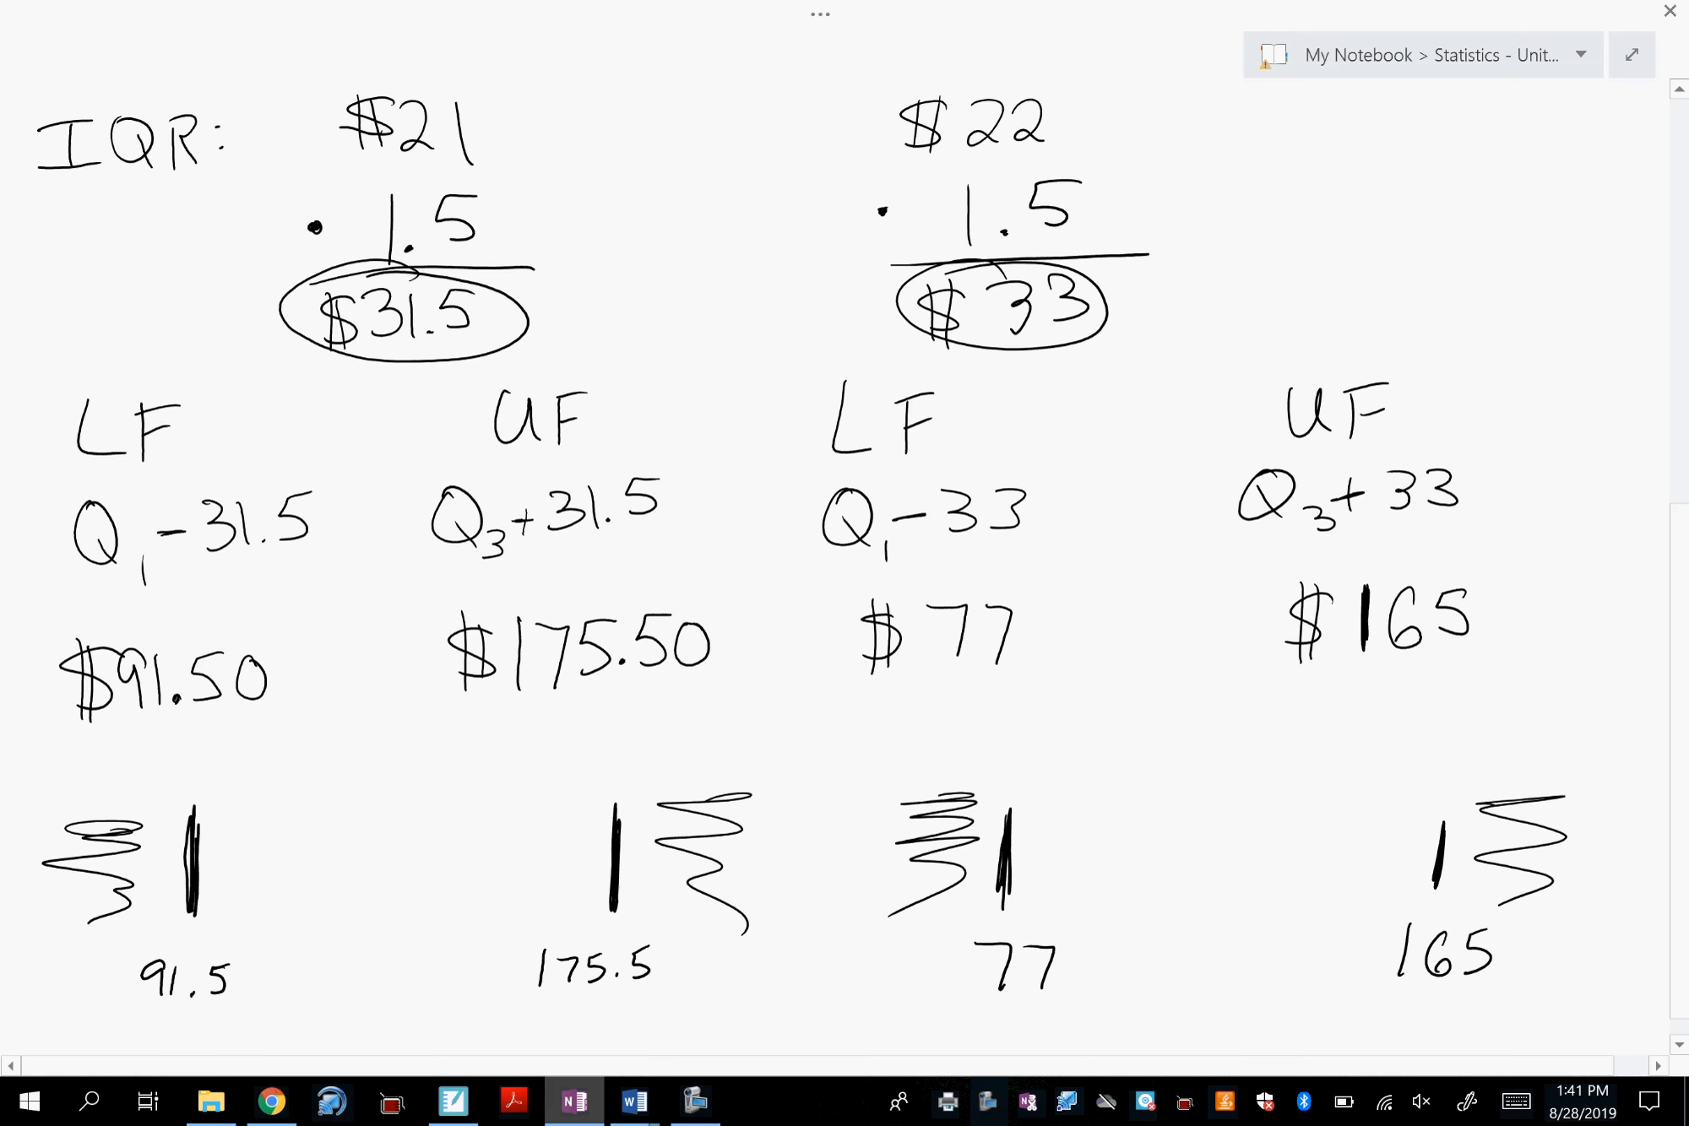
scroll(845, 540, "down", 1)
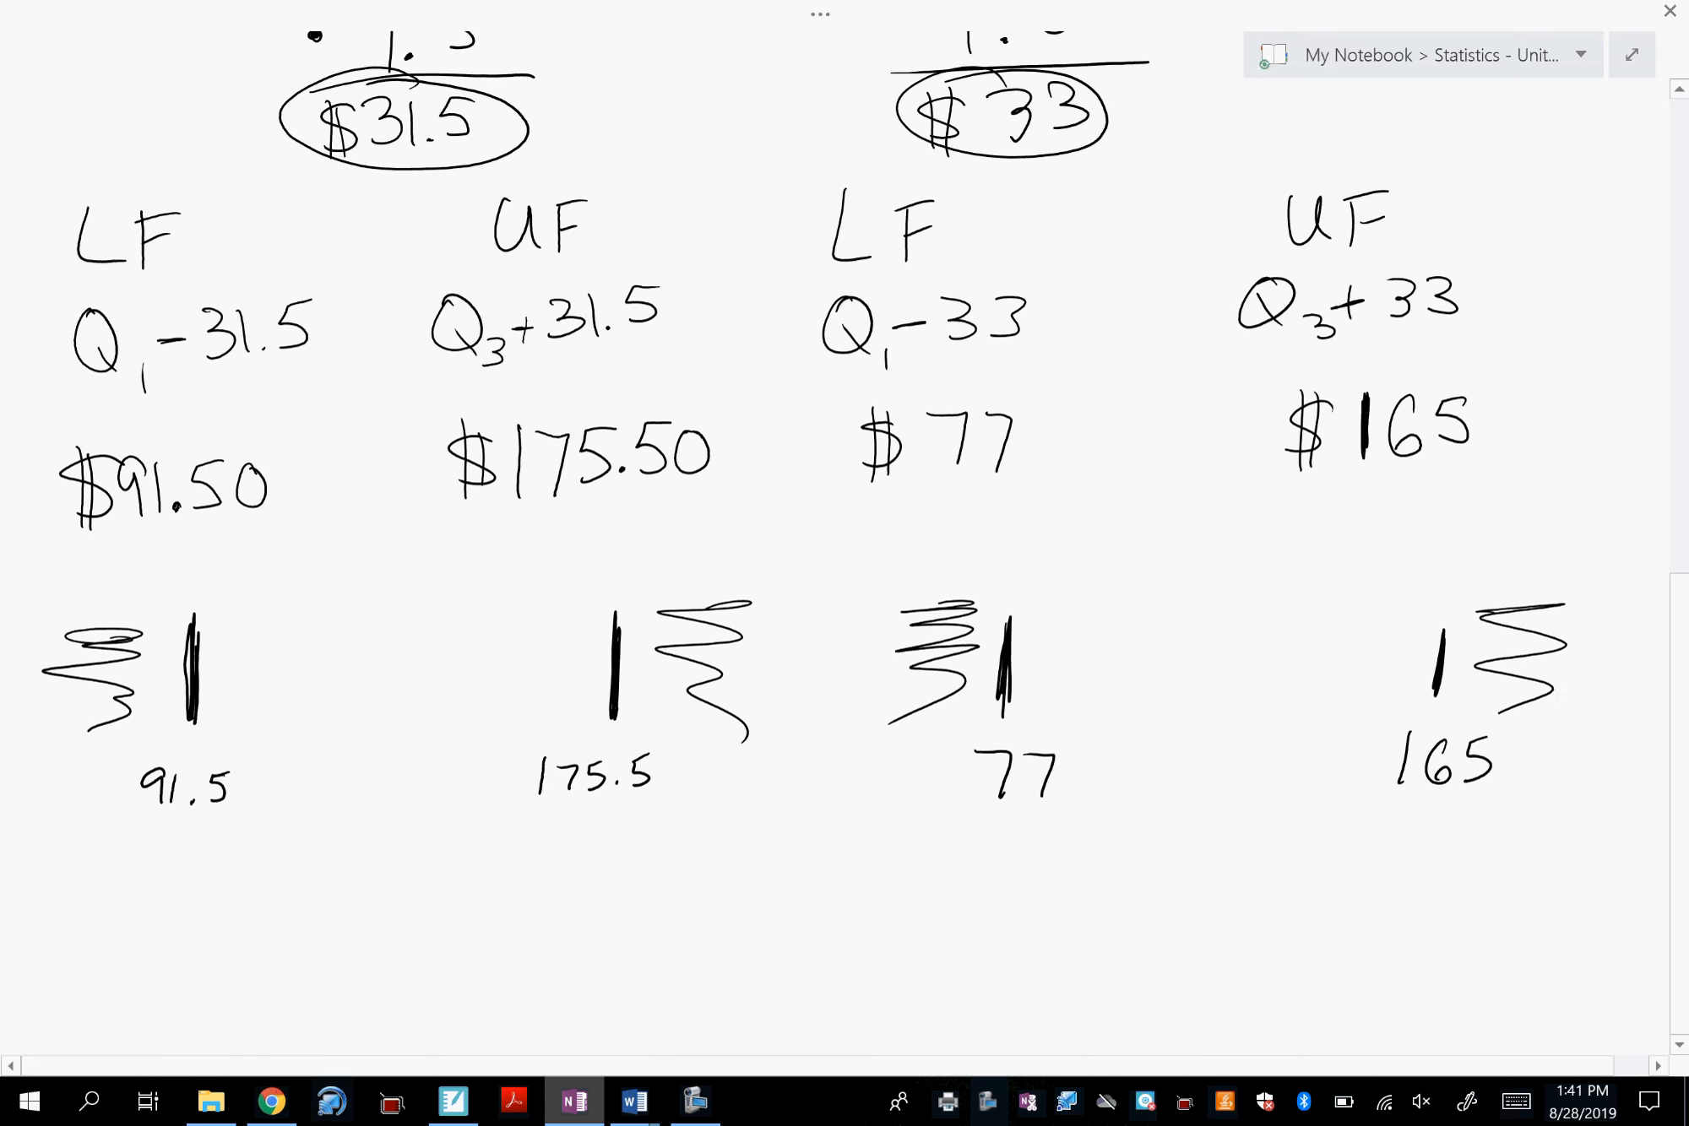
scroll(844, 541, "down", 5)
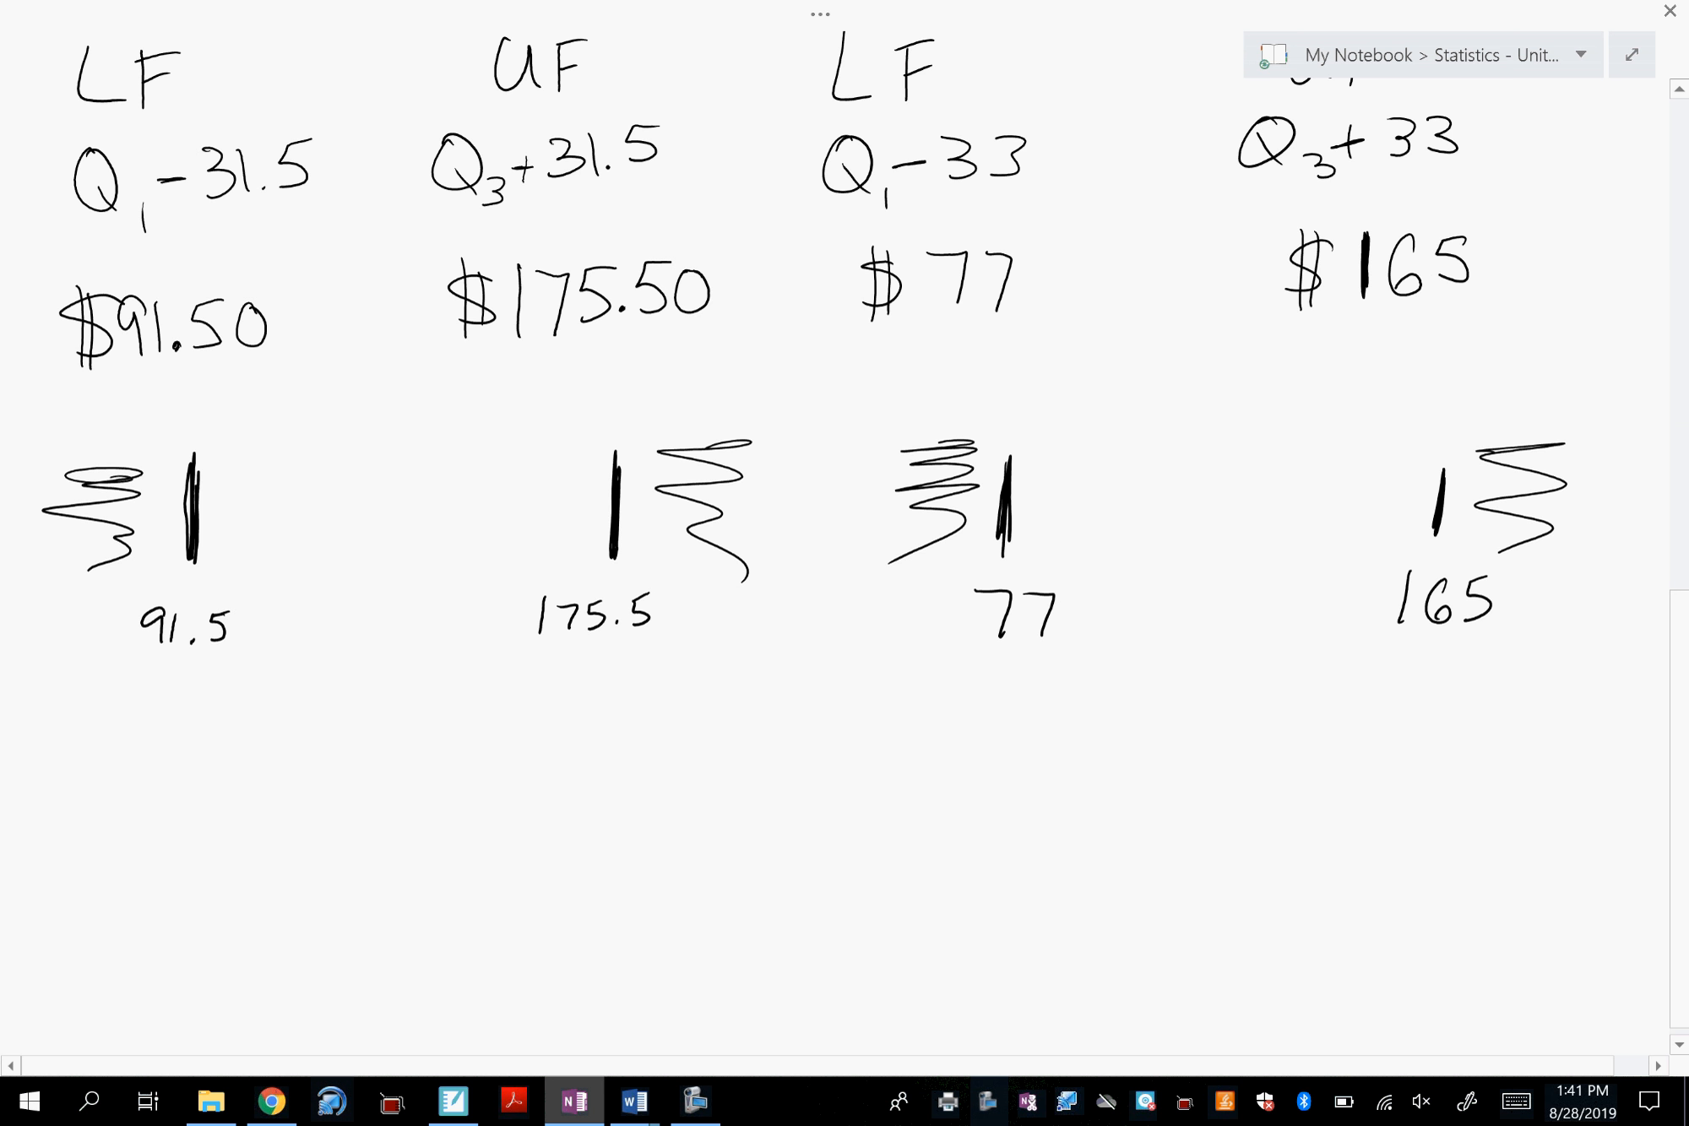
mouse_move(1091, 541)
left_mouse_down()
mouse_move(1043, 603)
mouse_move(1065, 609)
left_mouse_up()
mouse_move(1117, 533)
left_mouse_down()
mouse_move(1100, 601)
mouse_move(1147, 551)
left_mouse_up()
left_click_drag(1170, 551, 1232, 586)
left_click_drag(1260, 558, 1241, 588)
left_click_drag(1319, 561, 1317, 583)
mouse_move(1326, 583)
left_mouse_down()
mouse_move(1425, 562)
mouse_move(1461, 587)
left_mouse_up()
left_click_drag(1484, 550, 1476, 590)
mouse_move(1468, 563)
left_mouse_down()
mouse_move(1488, 559)
mouse_move(1499, 588)
left_mouse_up()
mouse_move(1516, 569)
left_mouse_down()
mouse_move(1515, 587)
mouse_move(1536, 586)
left_mouse_up()
mouse_move(1540, 589)
left_mouse_down()
mouse_move(1556, 571)
mouse_move(1622, 570)
left_mouse_up()
left_click(1573, 589)
left_click(1598, 589)
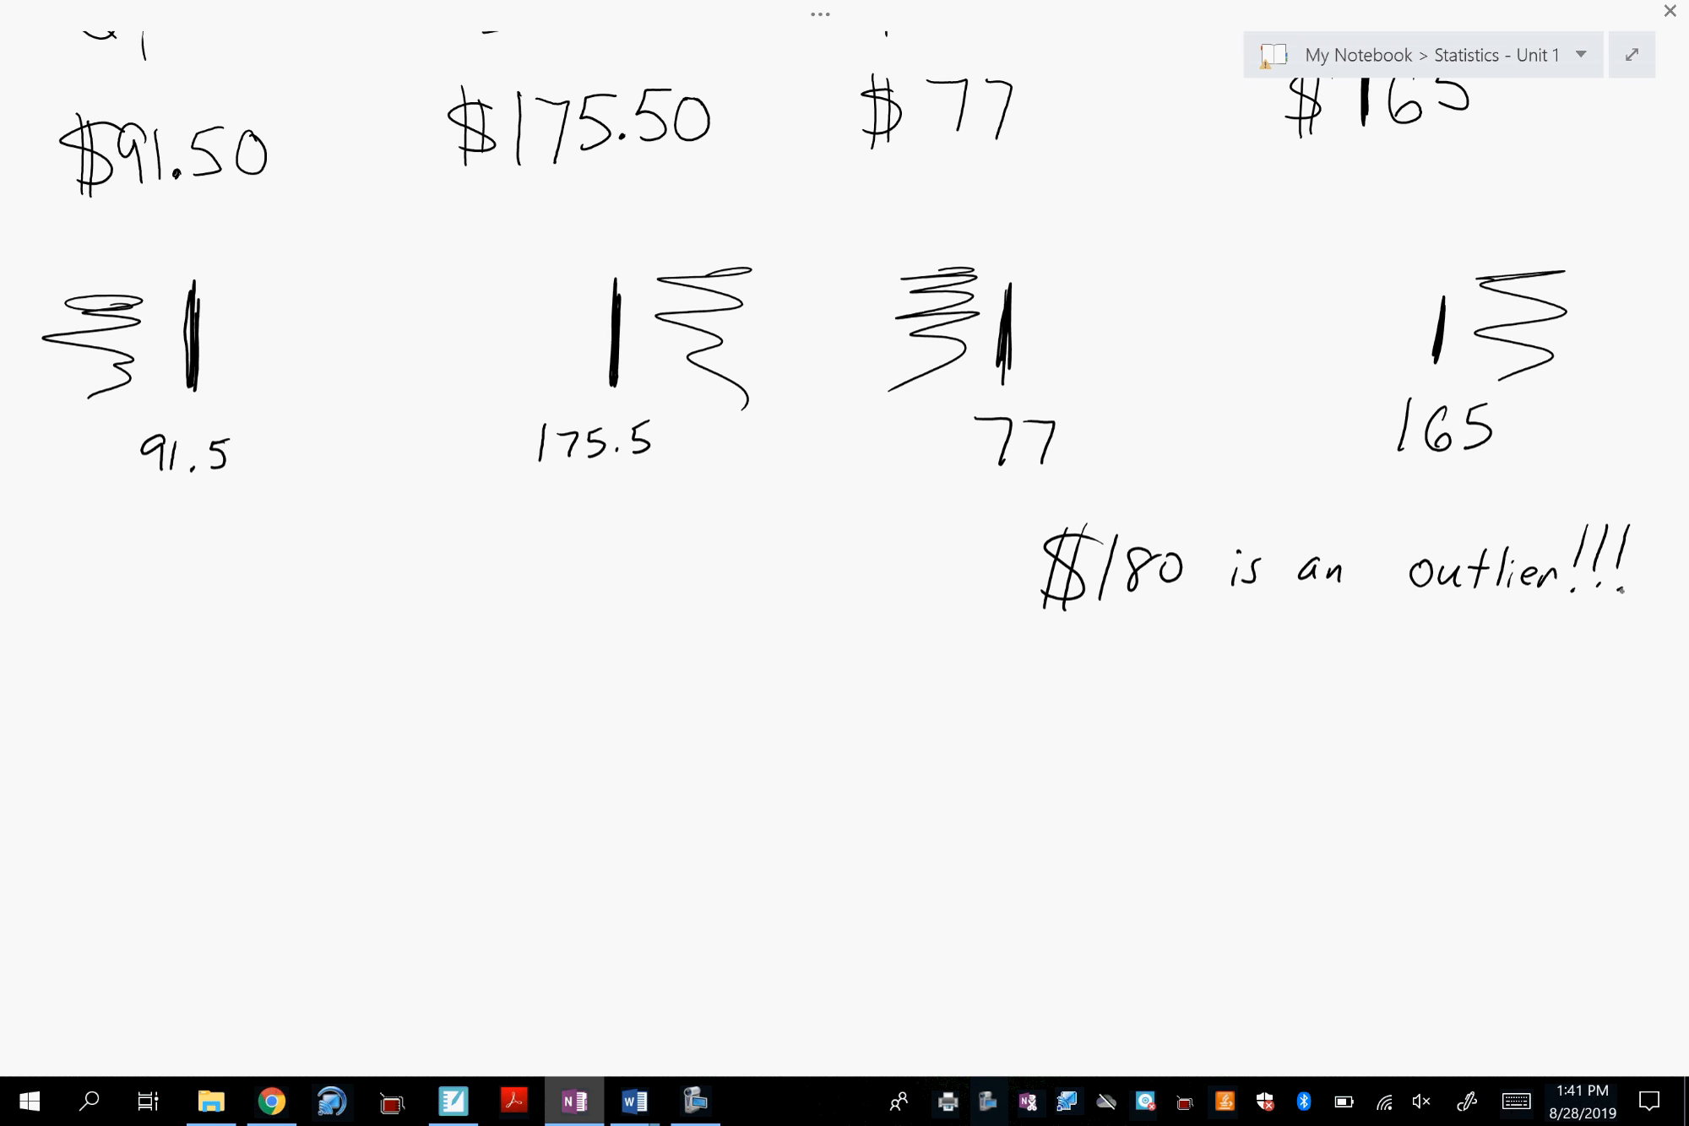
left_click_drag(1464, 659, 1460, 666)
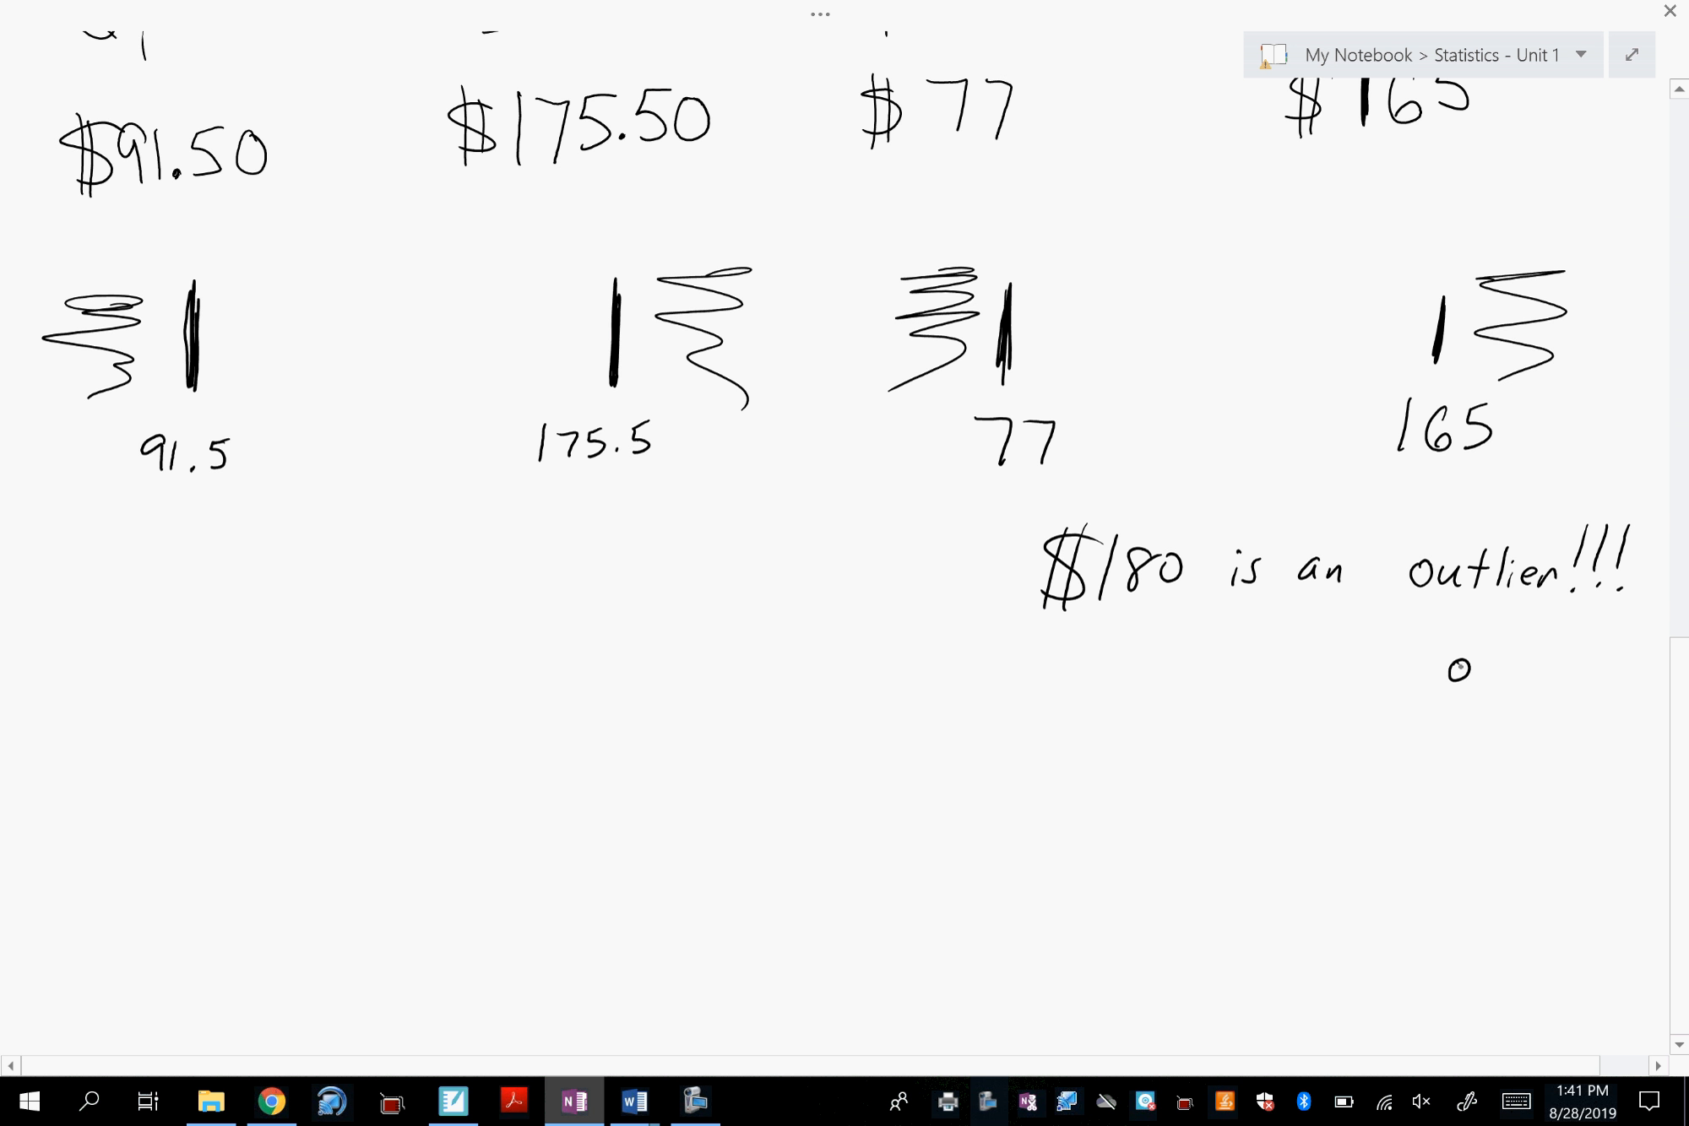
Switch to Desmos and delete the outlier 180 from the values of list B.
left_click(271, 1101)
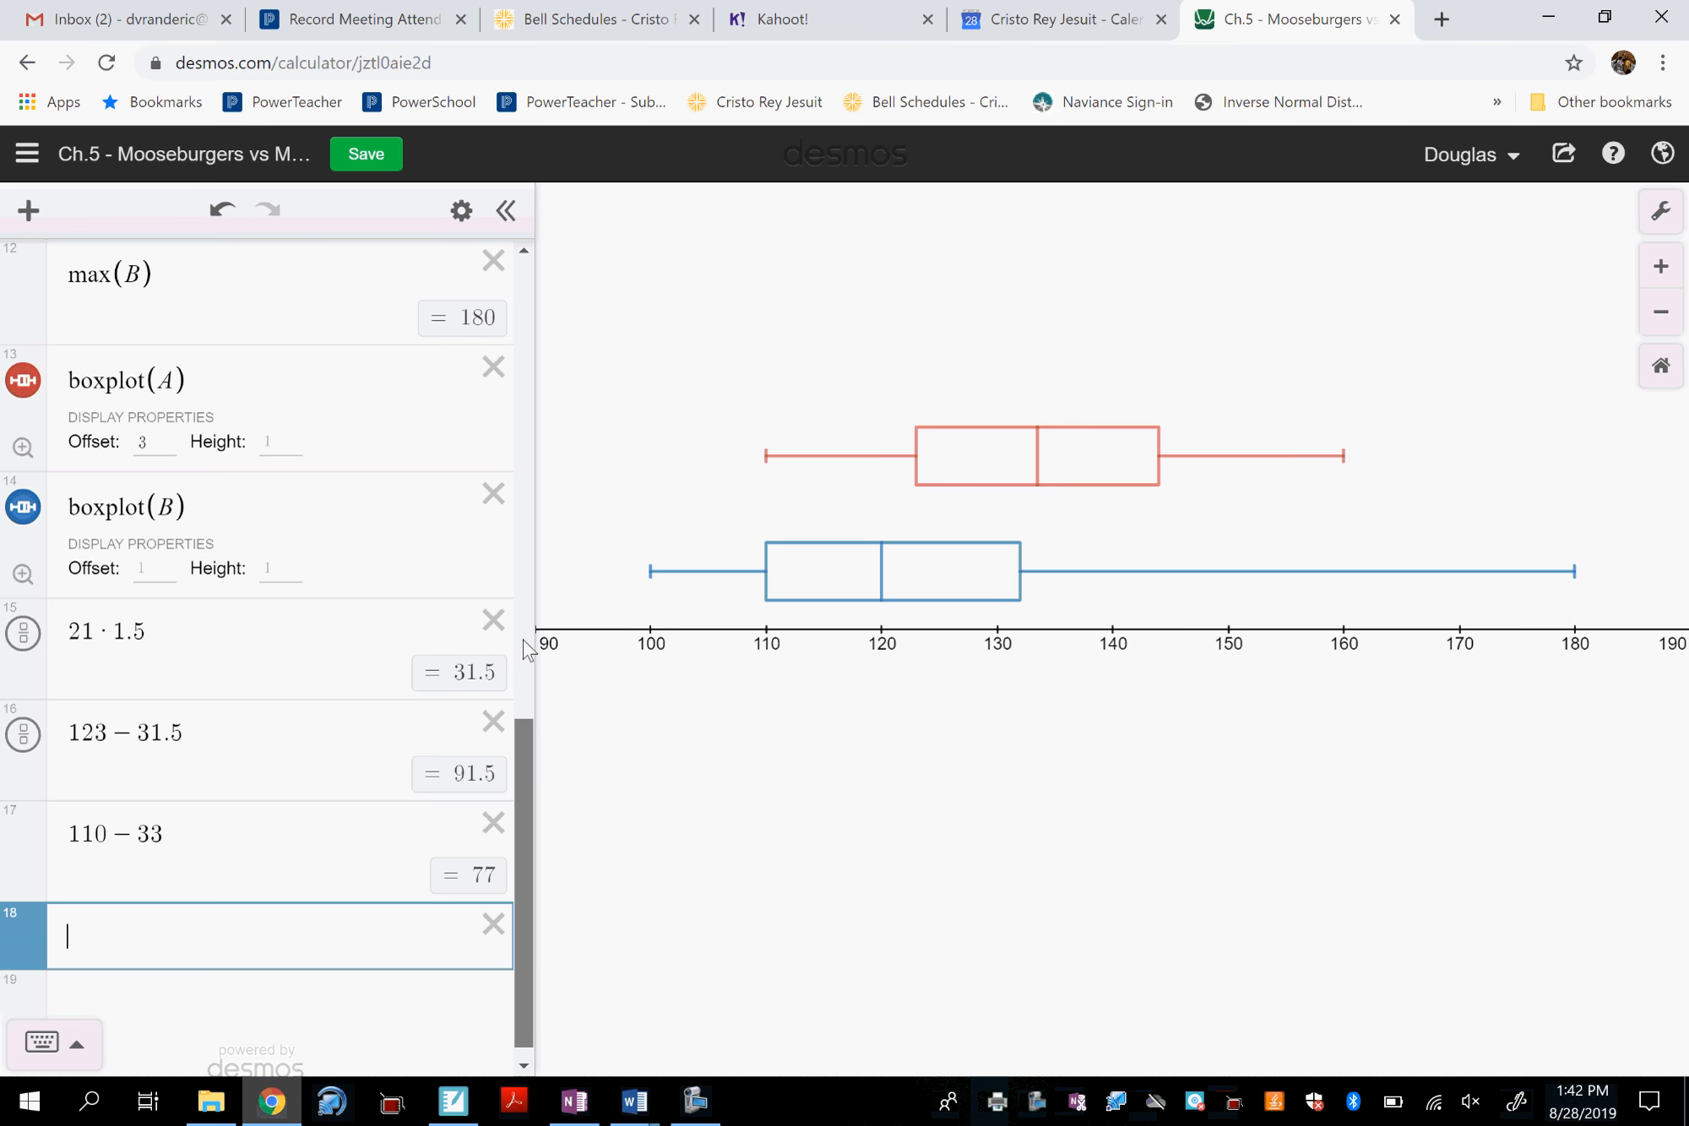
left_click_drag(521, 783, 540, 334)
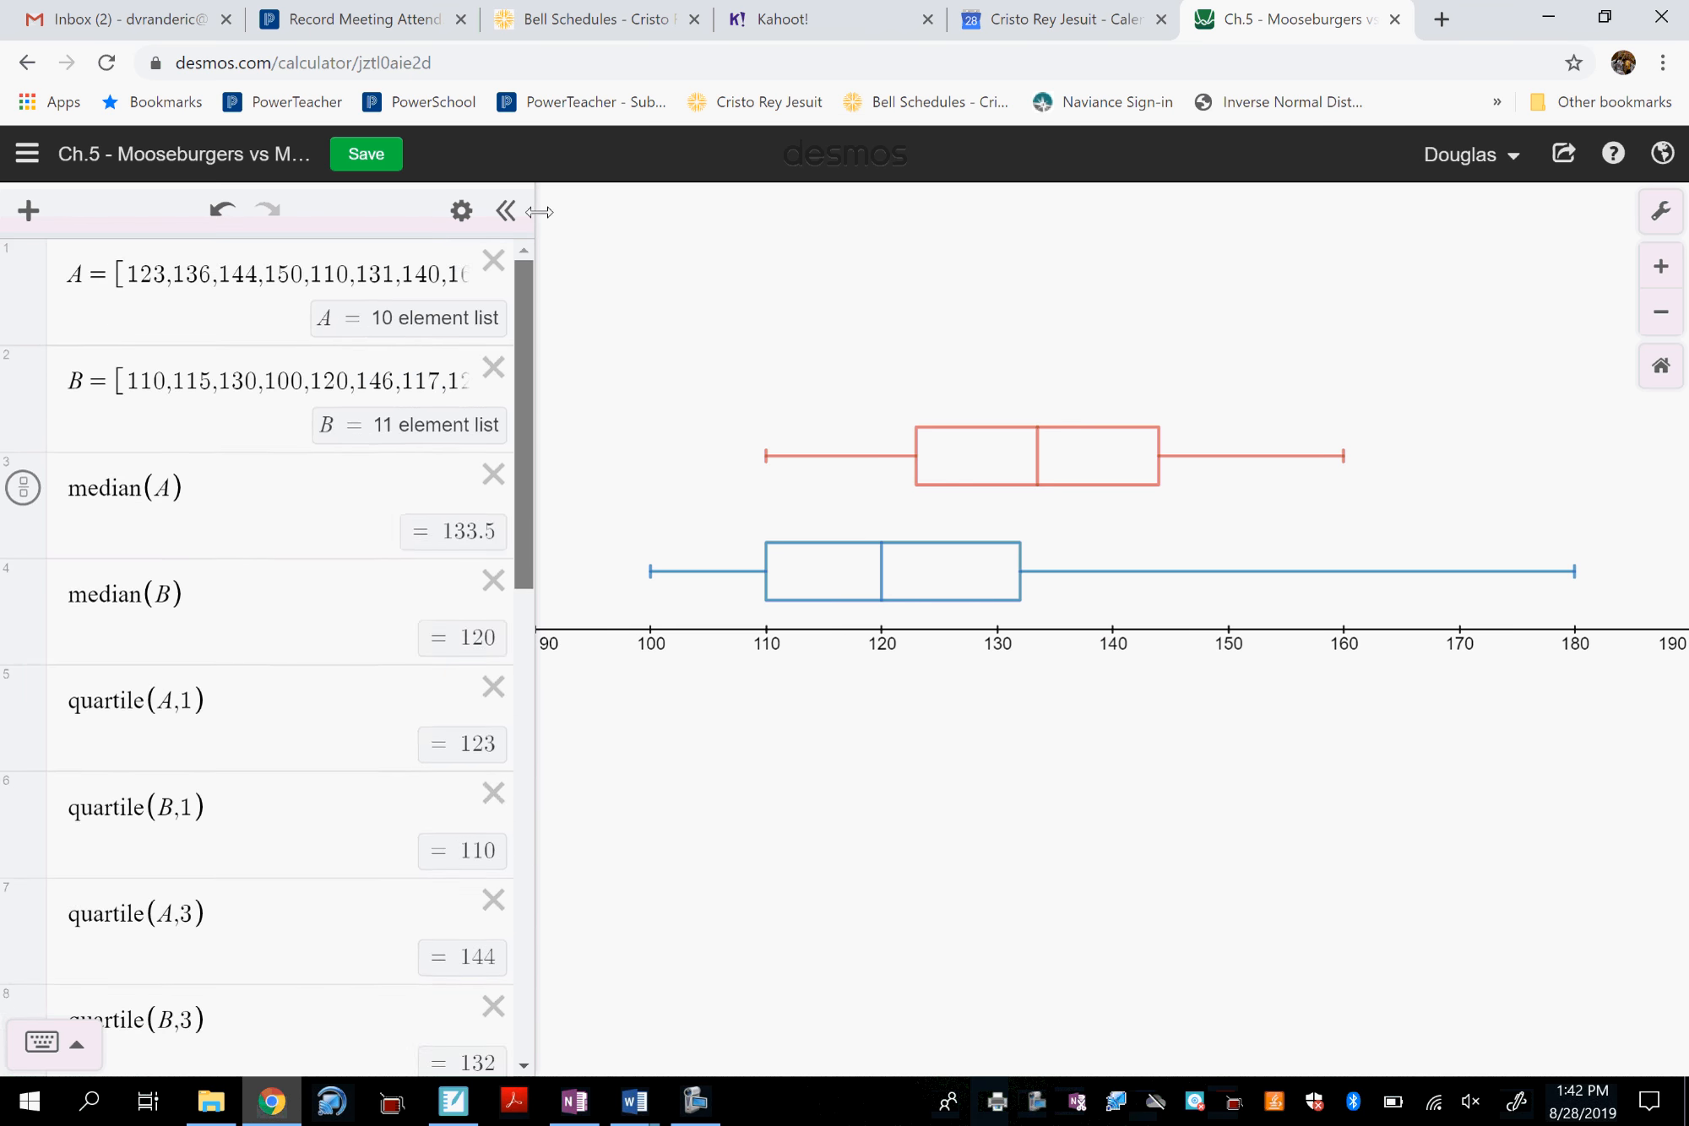
left_click(276, 385)
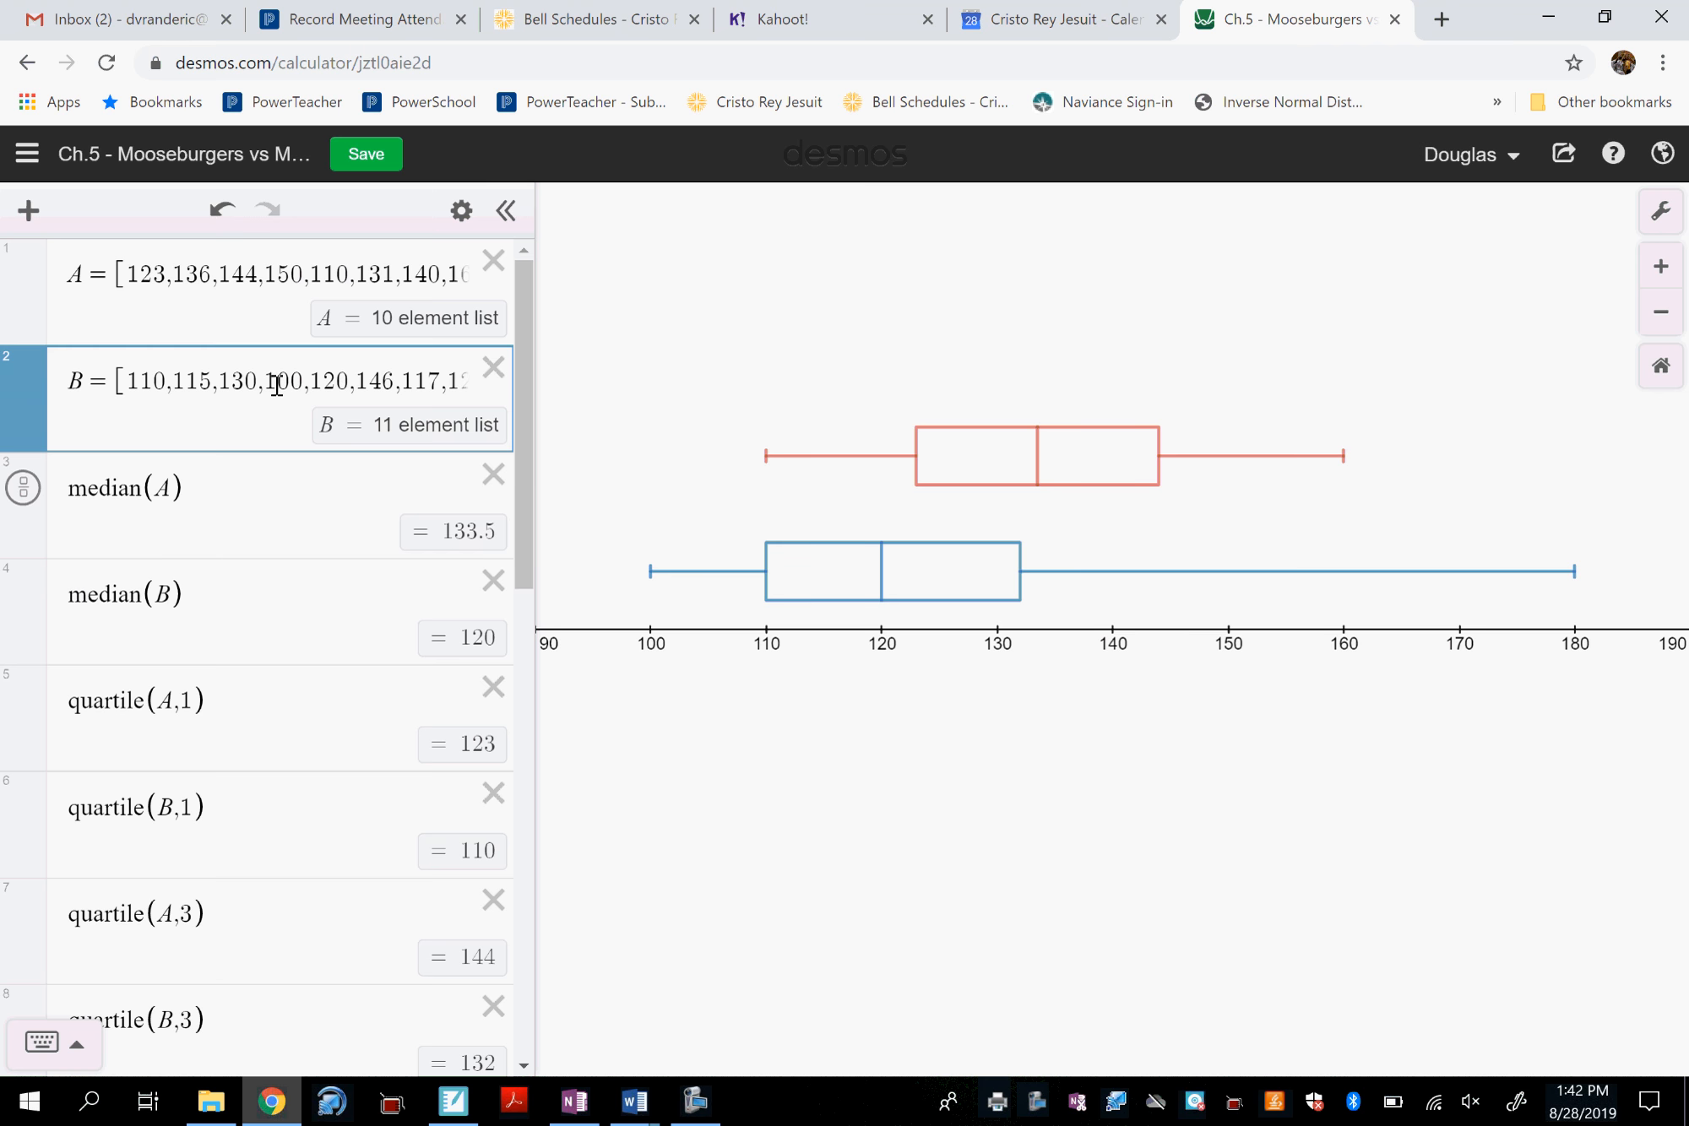
key("Right")
key("Right")
key("Right")
key("Right")
key("Right")
key("Right")
key("Right")
key("Right")
key("Right")
key("Right")
key("Right")
key("Right")
key("Right")
key("Right")
key("Right")
key("Right")
key("Right")
key("Right")
key("Right")
key("Right")
key("Right")
key("Right")
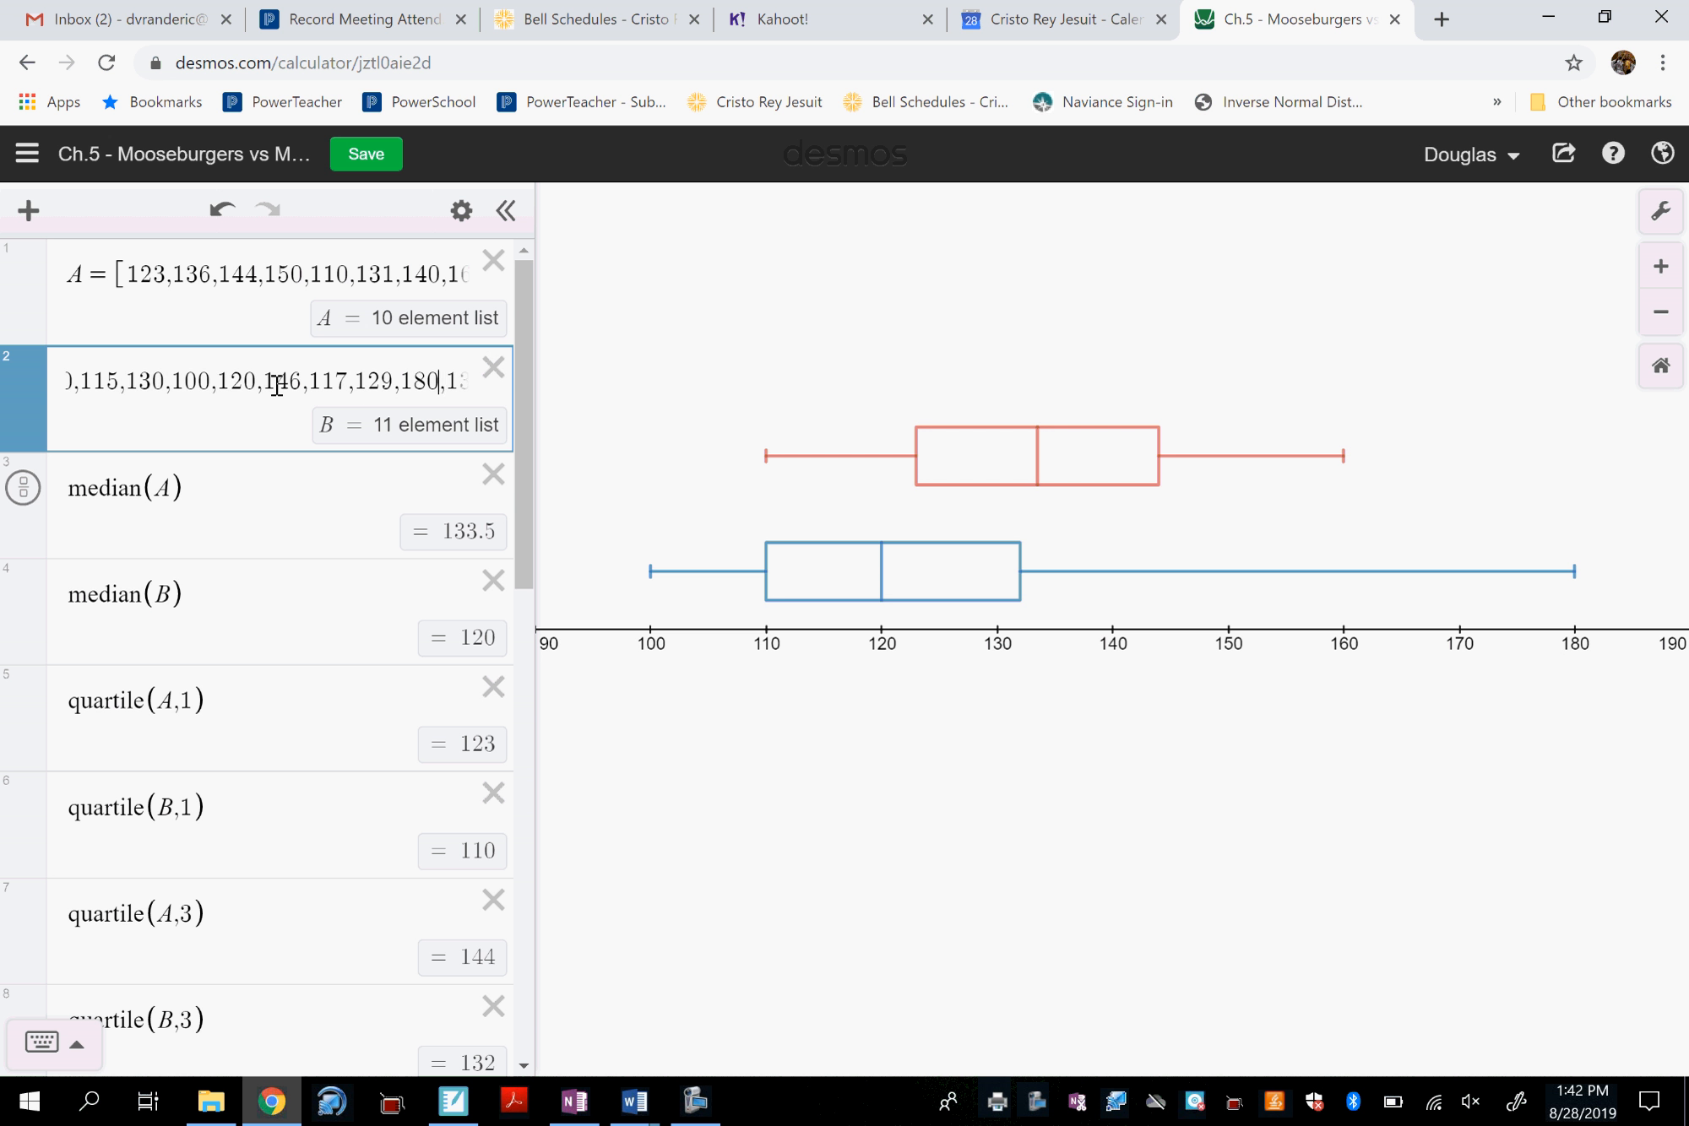
key("BackSpace")
key("BackSpace")
key("BackSpace")
key("BackSpace")
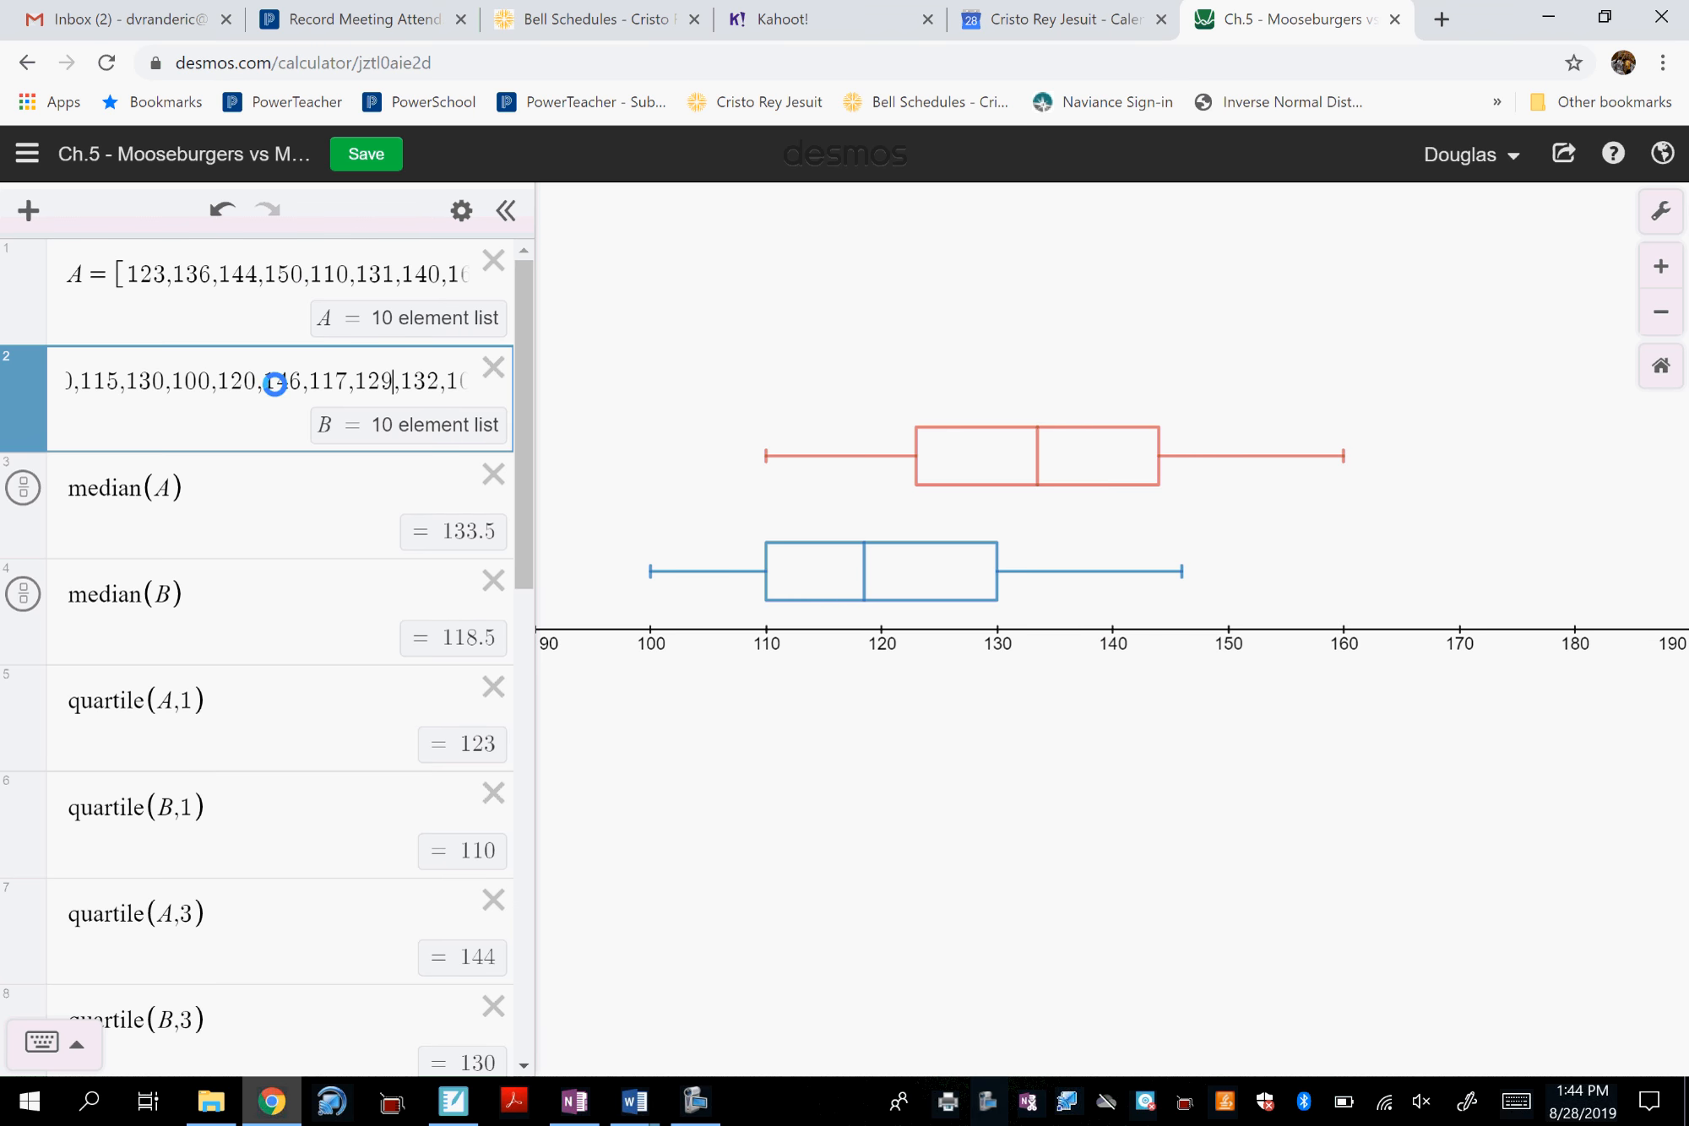
Open a Windows Ink screen sketch of the graph and draw a blue outlier circle above 180, level with the lower box plot.
key("super+w")
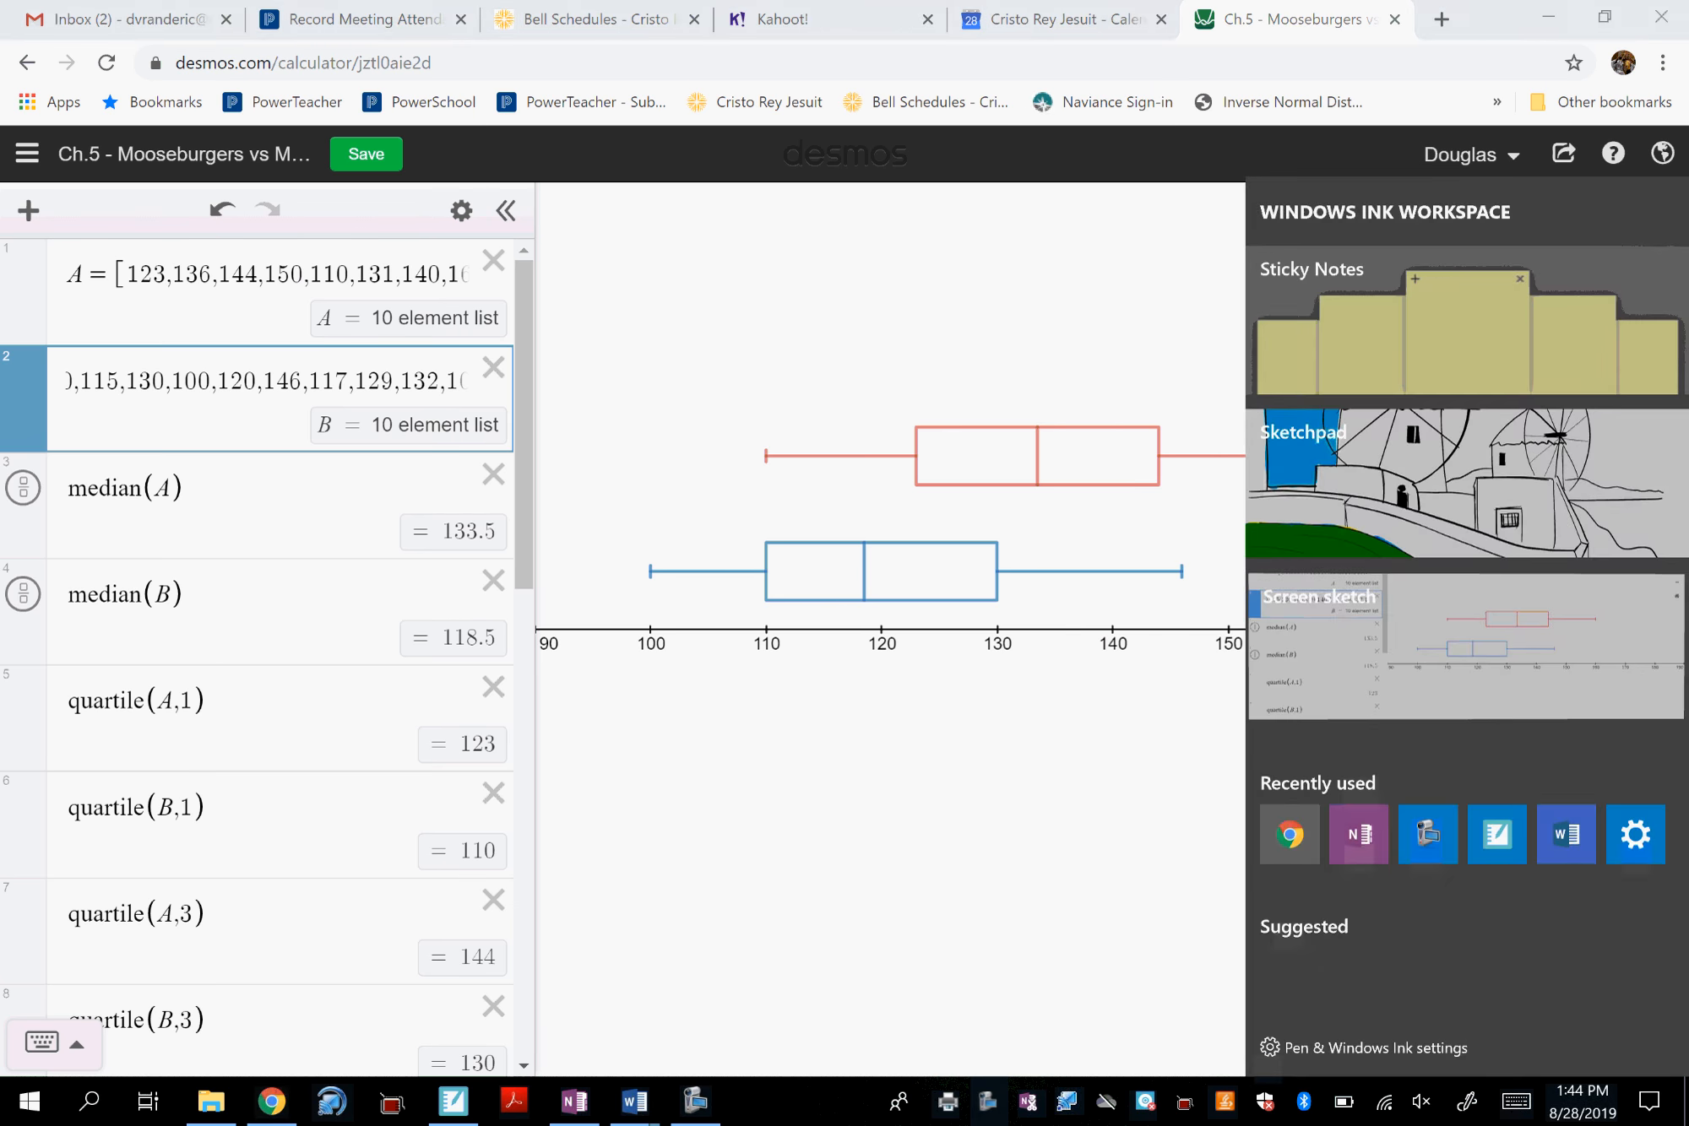
left_click(1466, 648)
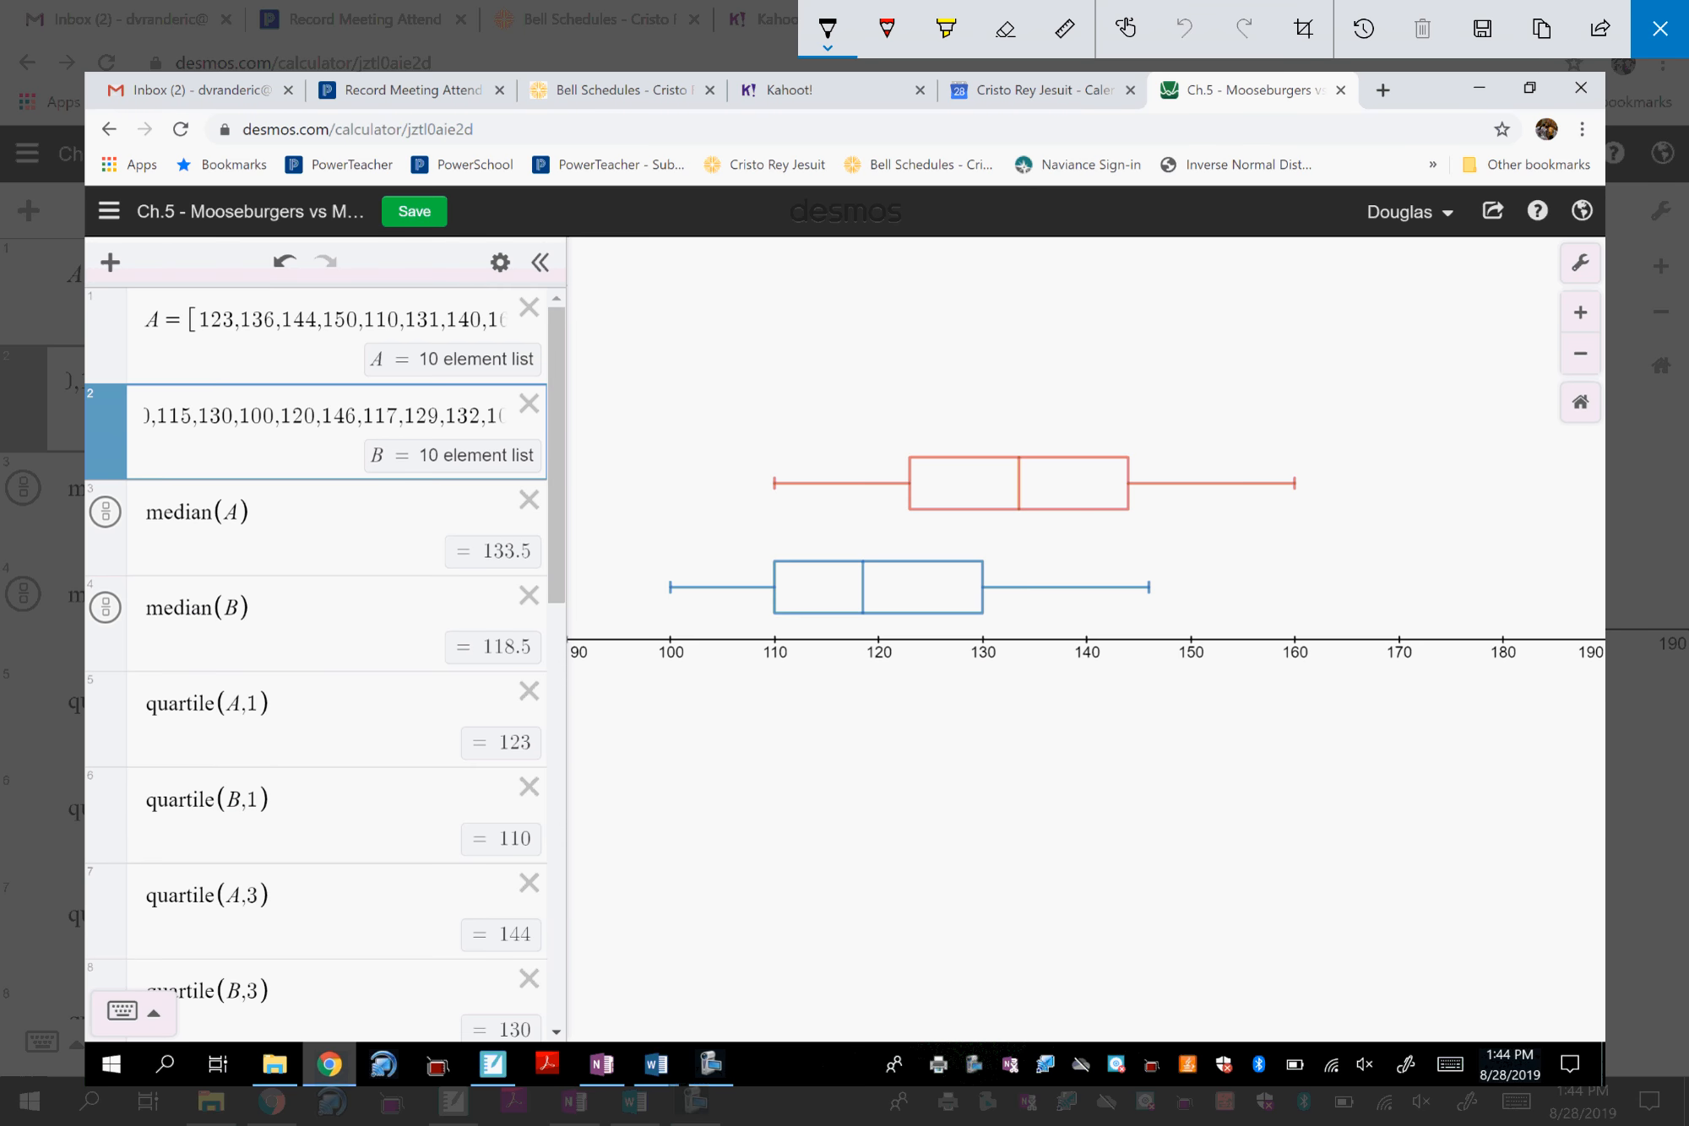
left_click(828, 28)
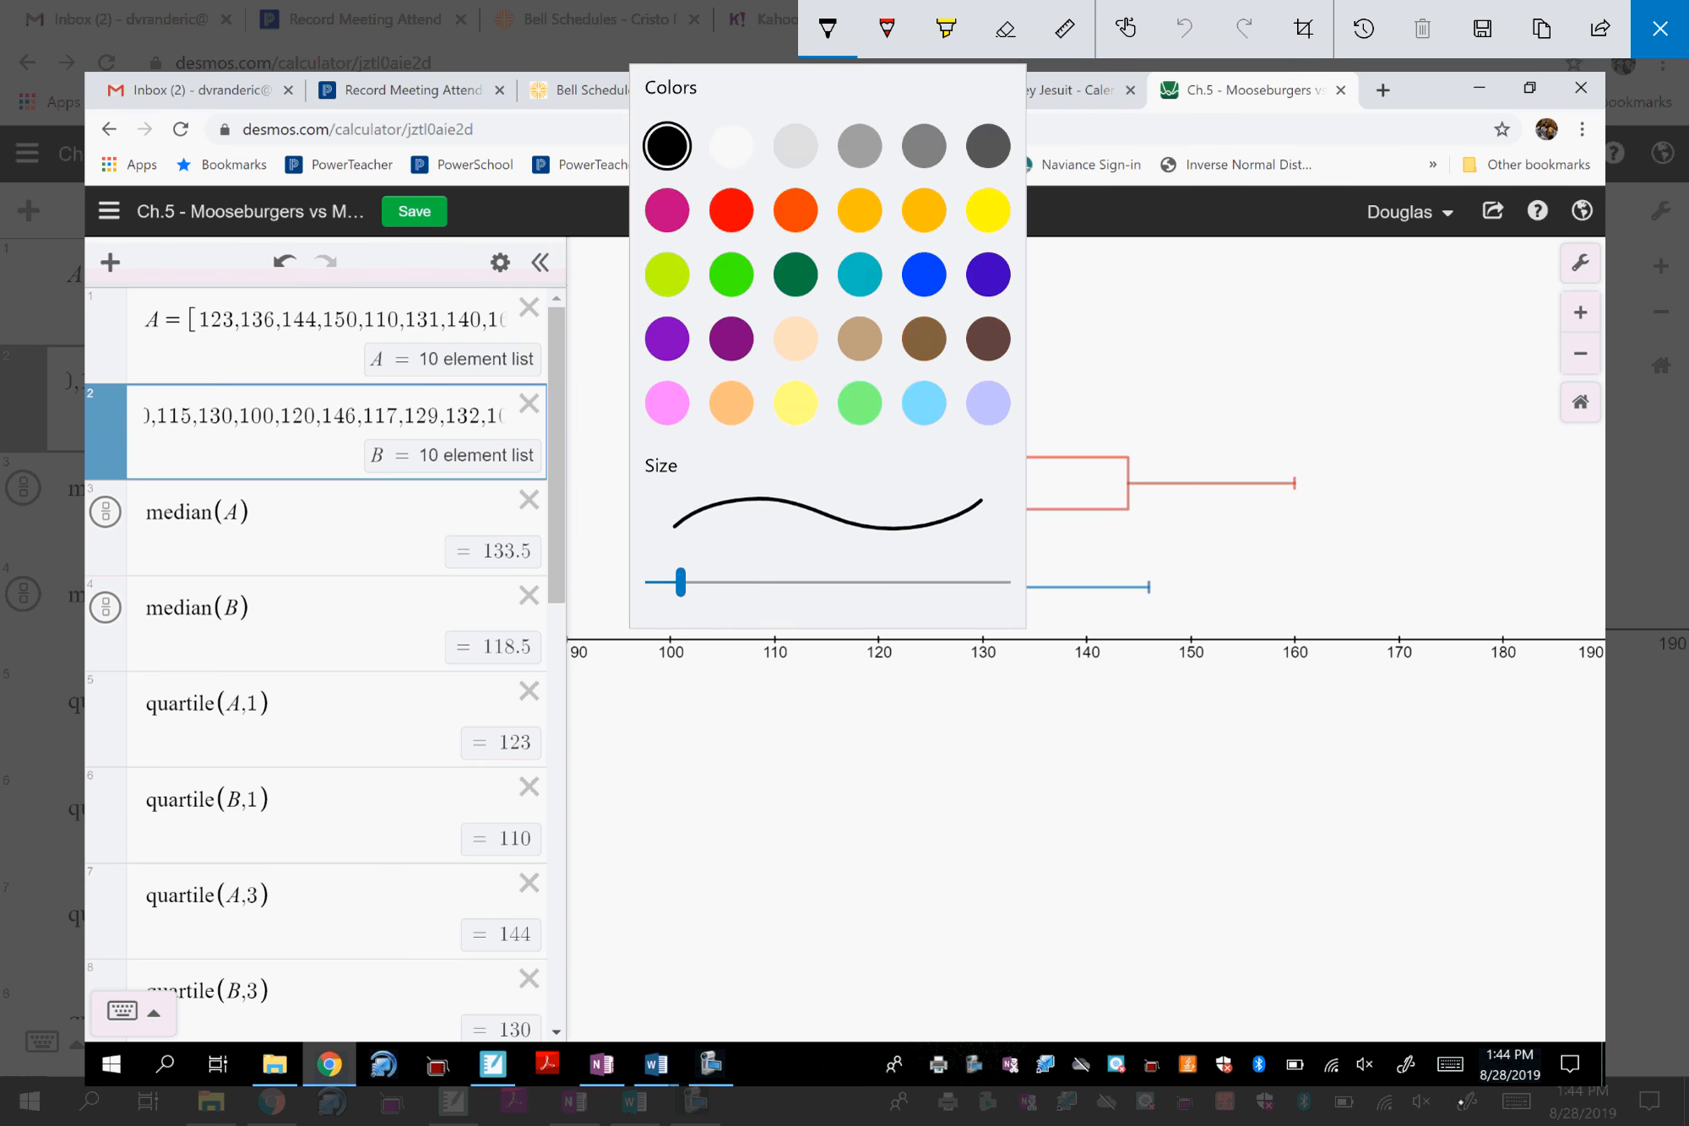
left_click(923, 274)
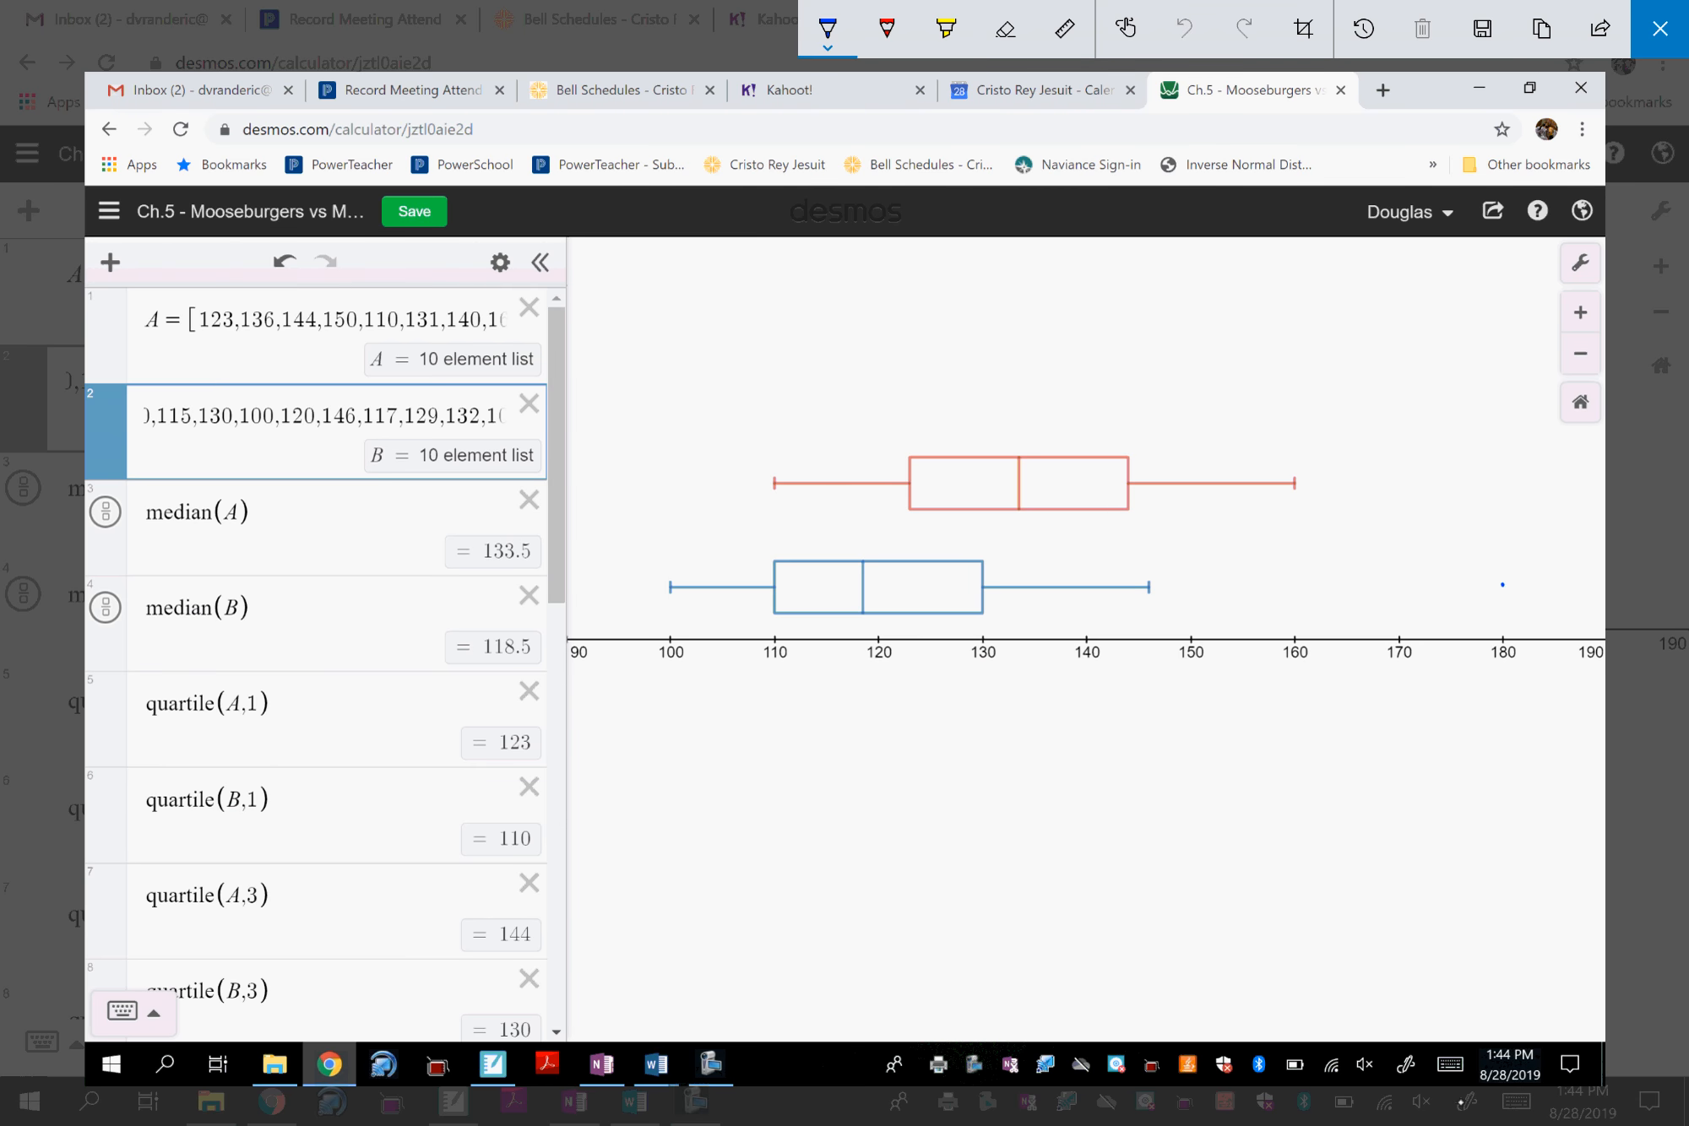
mouse_move(1507, 581)
left_mouse_down()
mouse_move(1491, 590)
mouse_move(1508, 583)
left_mouse_up()
Handwrite ($) in blue below the graph's axis and the title "Weekly Payroll MB and McT" above the box plots.
mouse_move(1022, 695)
left_mouse_down()
mouse_move(997, 767)
mouse_move(1034, 758)
left_mouse_up()
left_click_drag(1054, 713, 1052, 780)
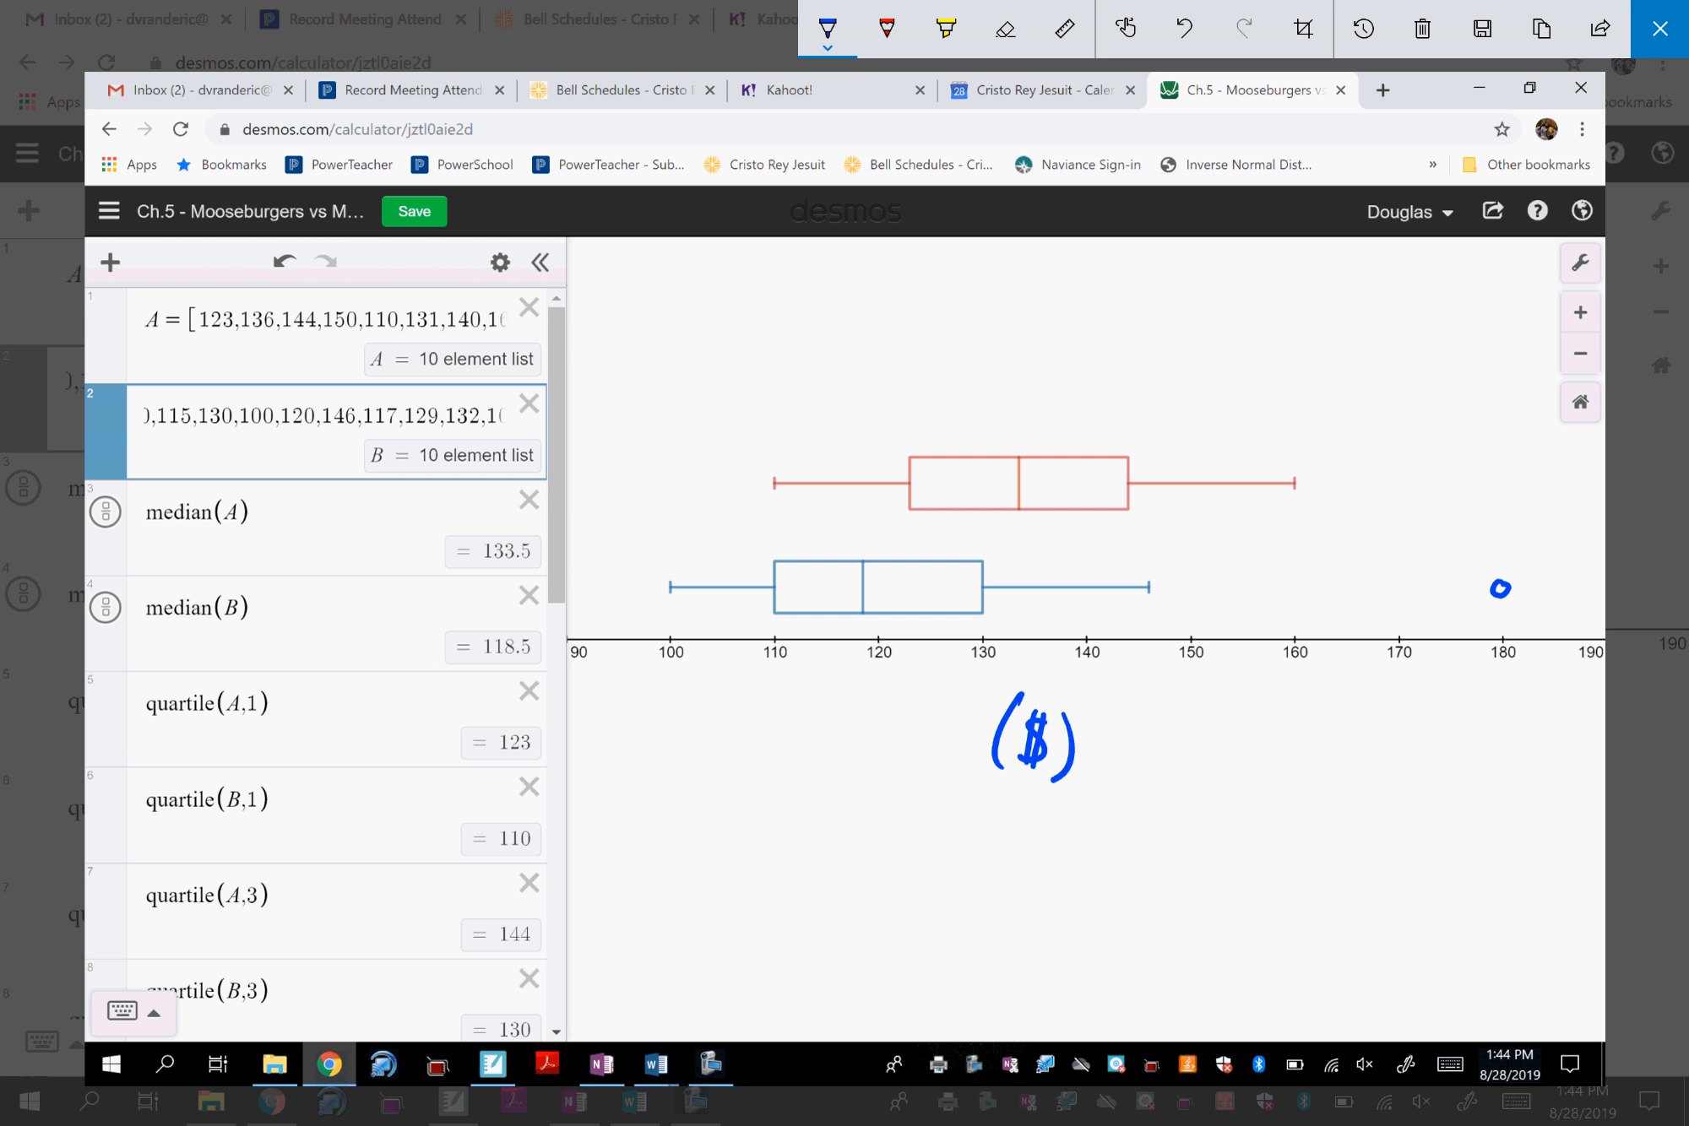
mouse_move(654, 274)
left_mouse_down()
mouse_move(676, 311)
mouse_move(764, 291)
mouse_move(777, 309)
left_mouse_up()
mouse_move(785, 289)
left_mouse_down()
mouse_move(792, 318)
mouse_move(831, 319)
left_mouse_up()
mouse_move(842, 270)
left_mouse_down()
mouse_move(844, 297)
mouse_move(884, 310)
left_mouse_up()
left_click_drag(888, 289, 892, 327)
left_click_drag(910, 297, 949, 309)
mouse_move(954, 279)
left_mouse_down()
mouse_move(969, 311)
mouse_move(1049, 285)
mouse_move(1082, 311)
left_mouse_up()
left_click_drag(1151, 289, 1157, 309)
left_click_drag(1158, 309, 1194, 279)
left_click_drag(1255, 283, 1249, 303)
left_click_drag(1312, 272, 1347, 269)
left_click_drag(1329, 270, 1326, 301)
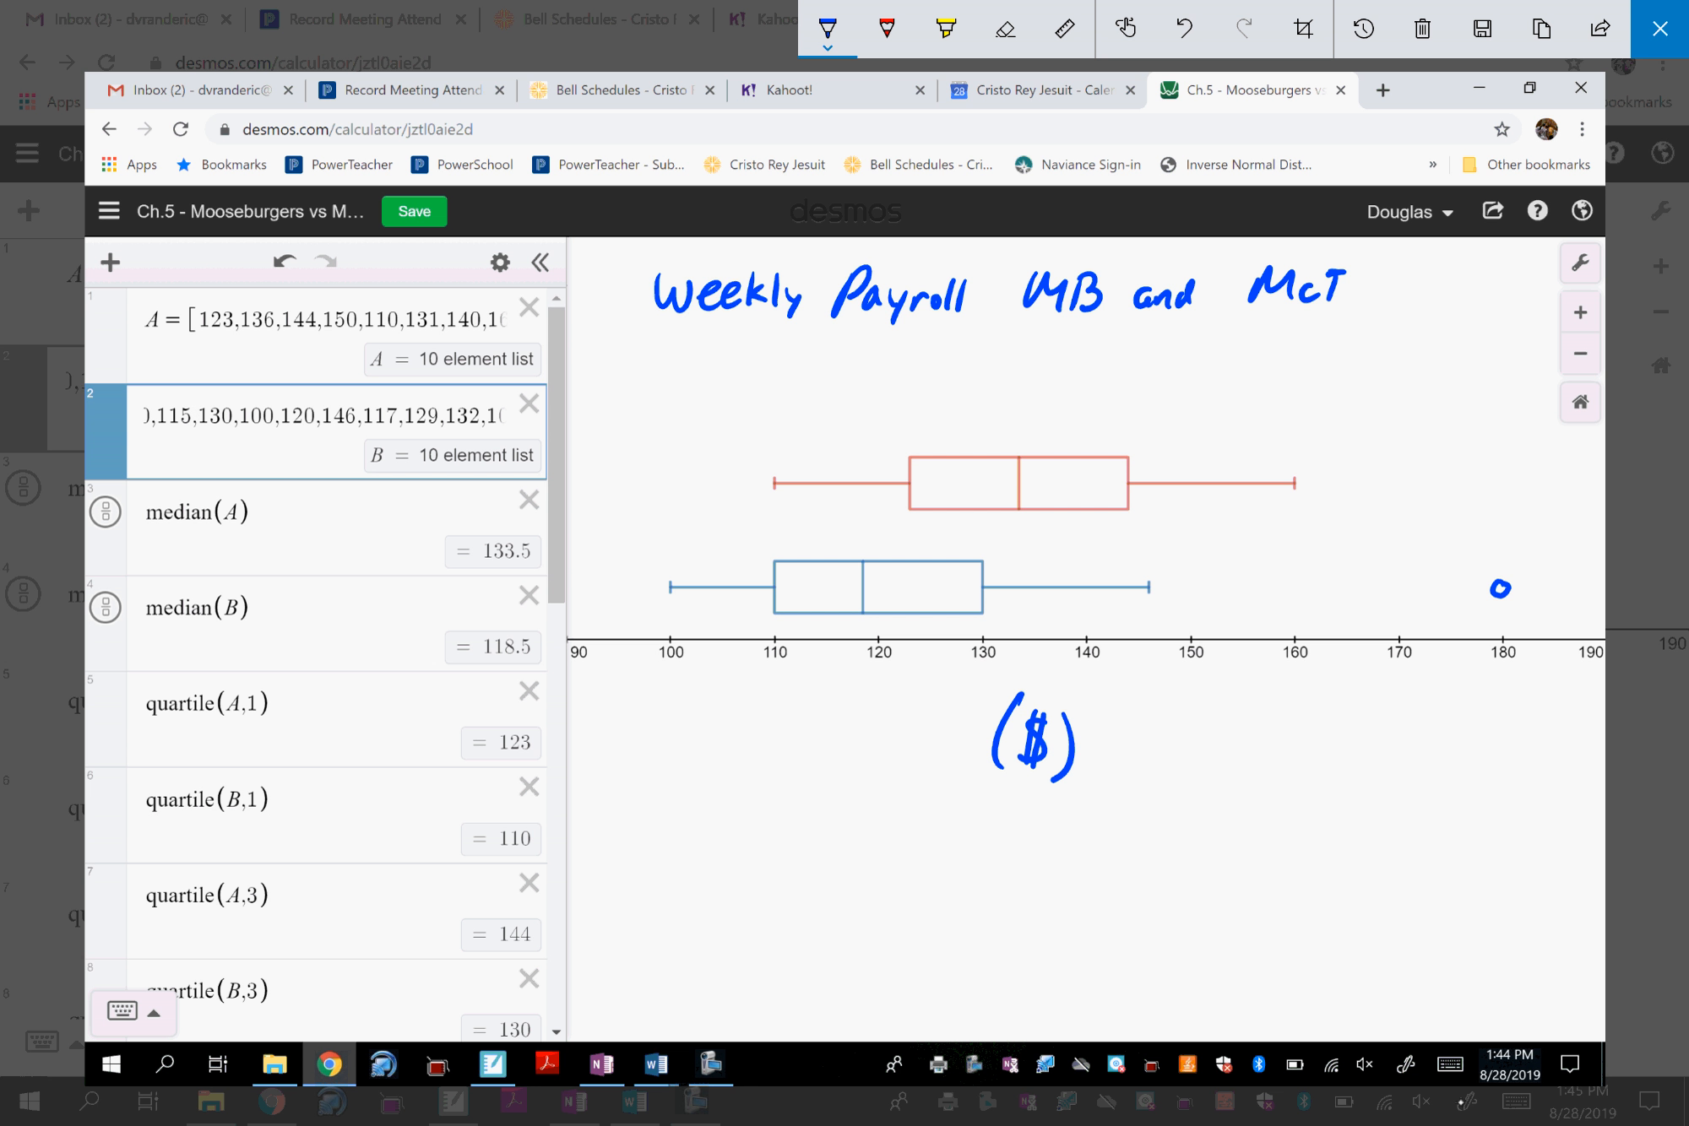
Change the pen colour to black and handwrite a label beside each of the two box plots.
left_click(828, 30)
left_click(667, 151)
left_click_drag(593, 498, 646, 494)
mouse_move(573, 603)
left_mouse_down()
mouse_move(583, 576)
mouse_move(617, 601)
mouse_move(640, 575)
left_mouse_up()
left_click_drag(628, 576, 625, 602)
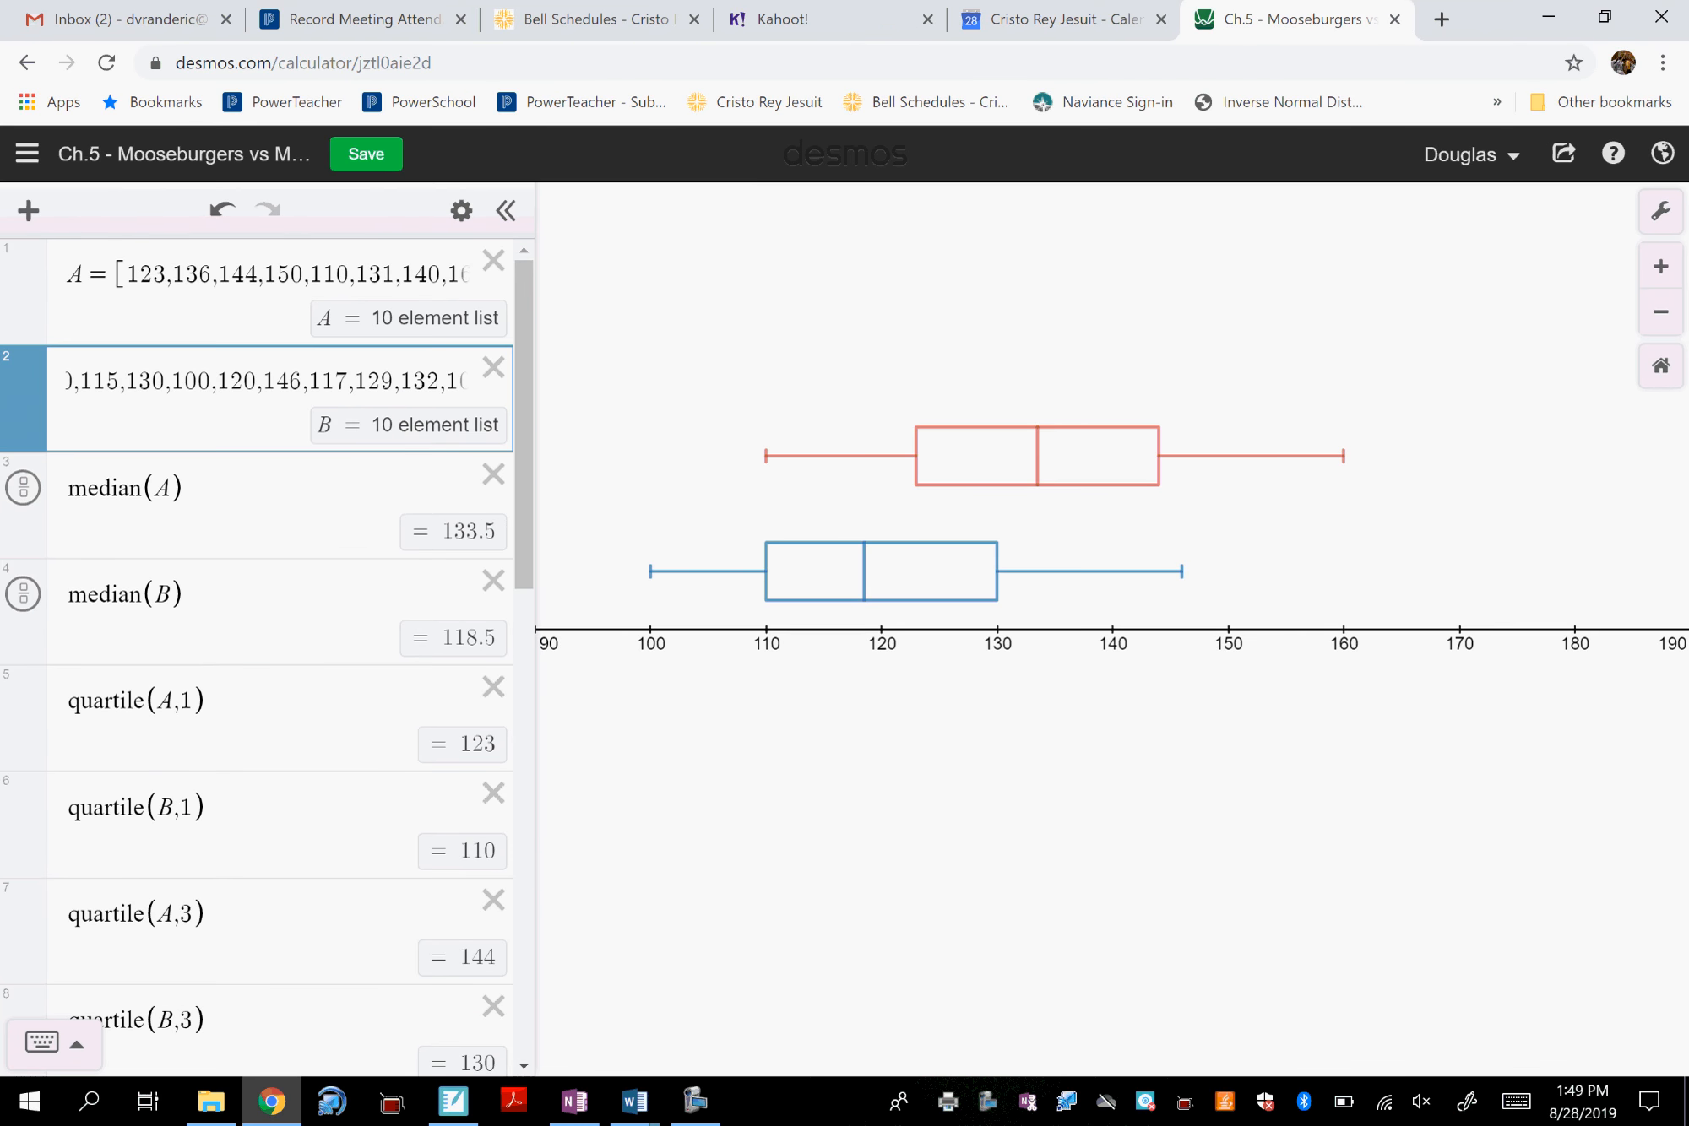
left_click(988, 1102)
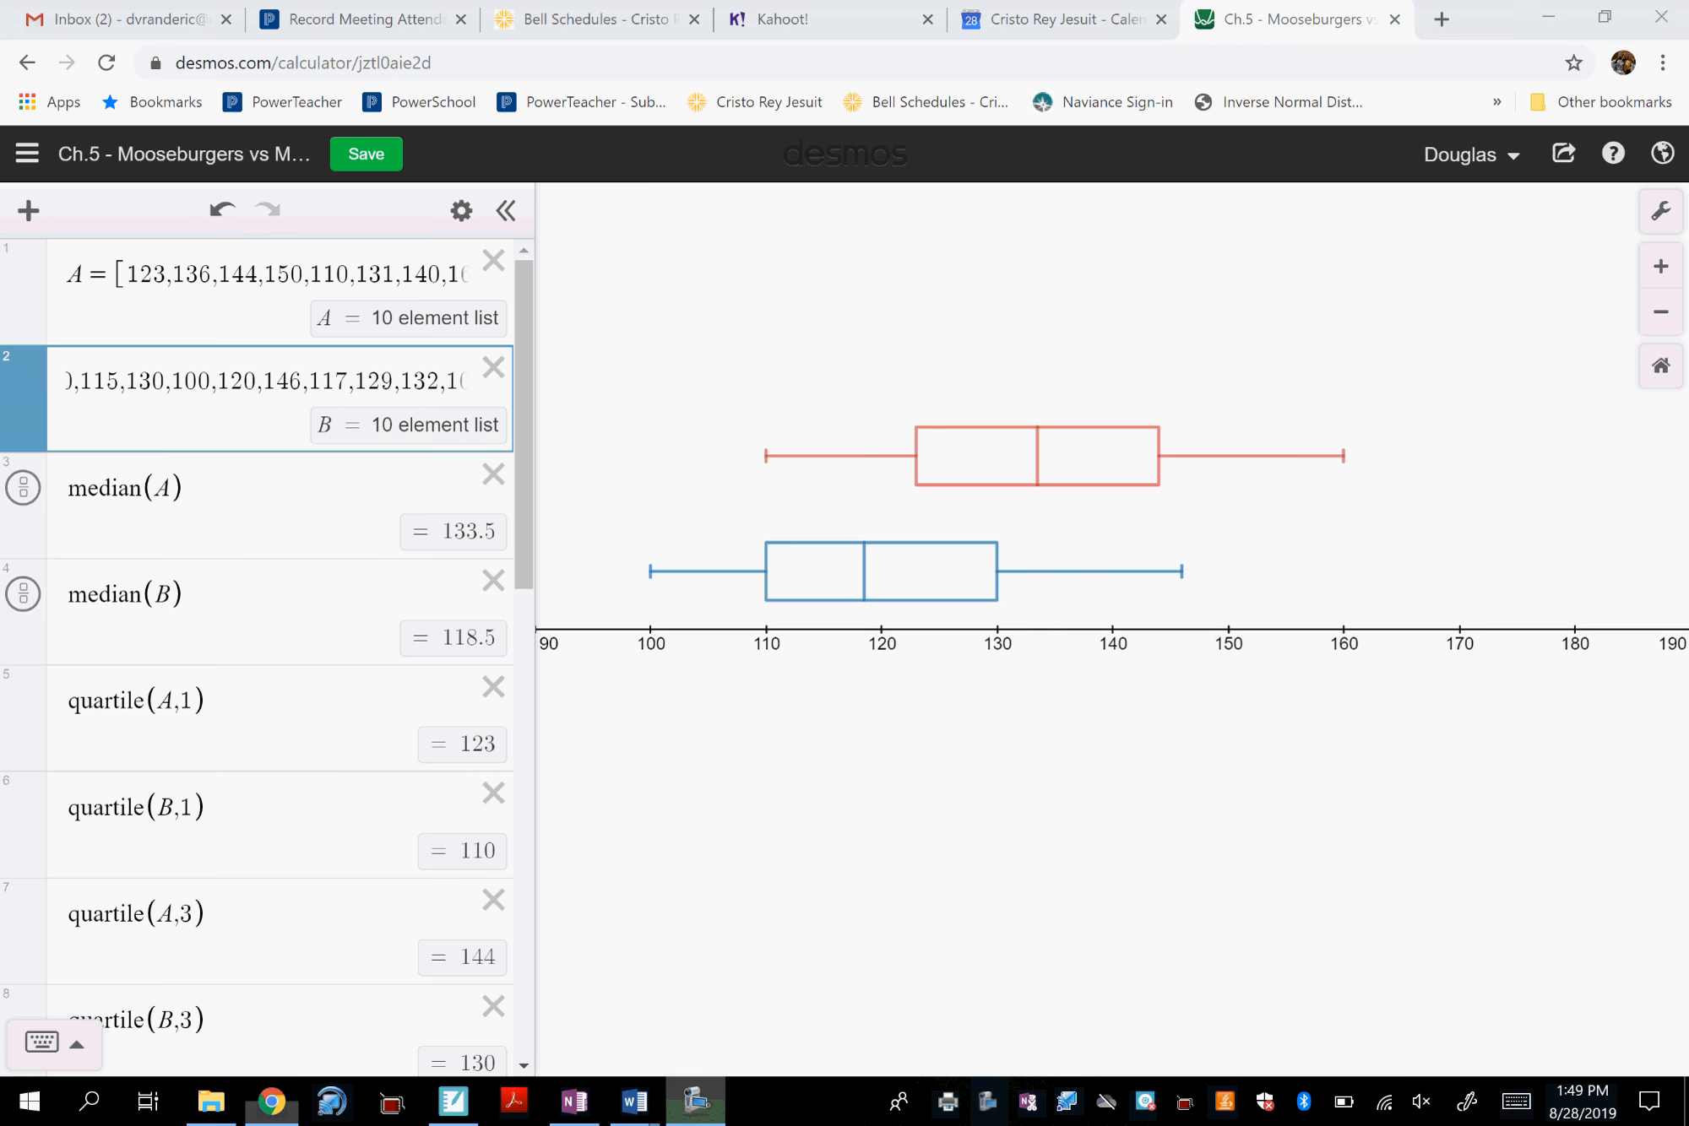